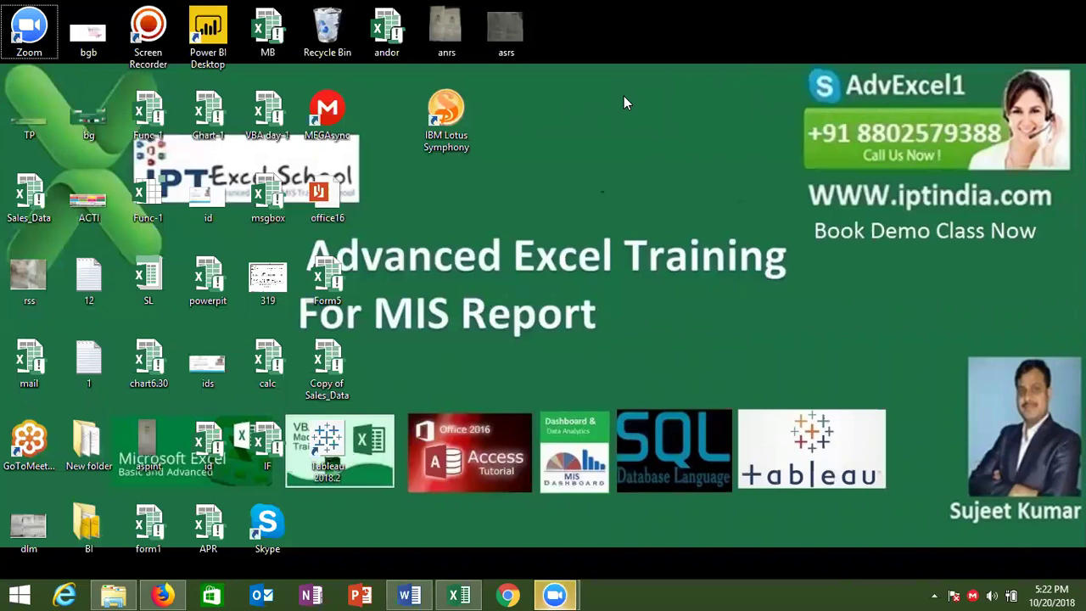
Restore the Excel Book1 window showing the Sales column on Sheet4
{"action": "left_click", "coordinate": [208, 115]}
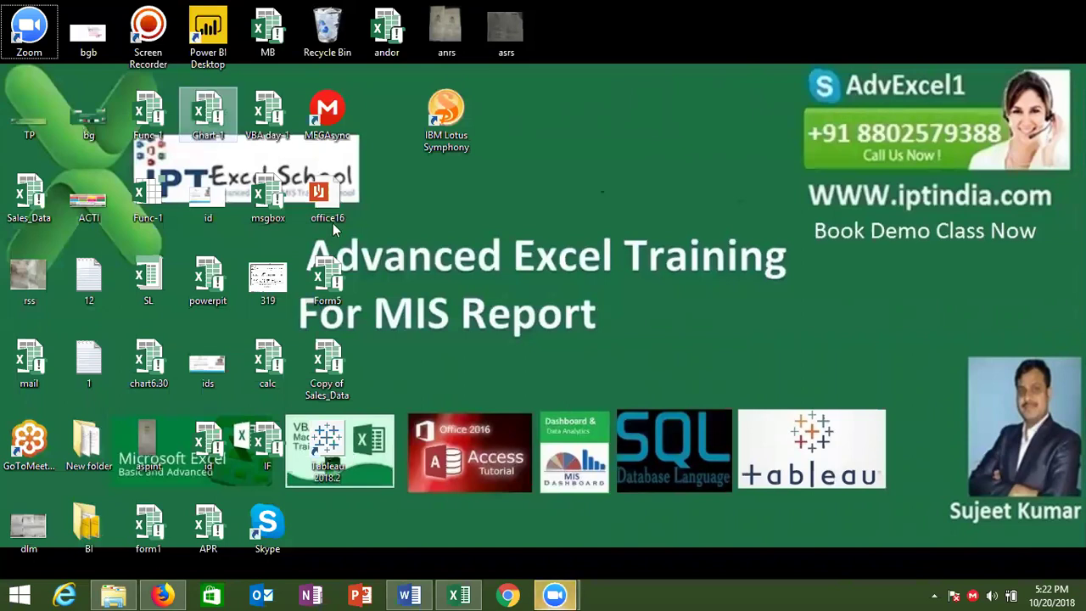
{"action": "left_click", "coordinate": [467, 589]}
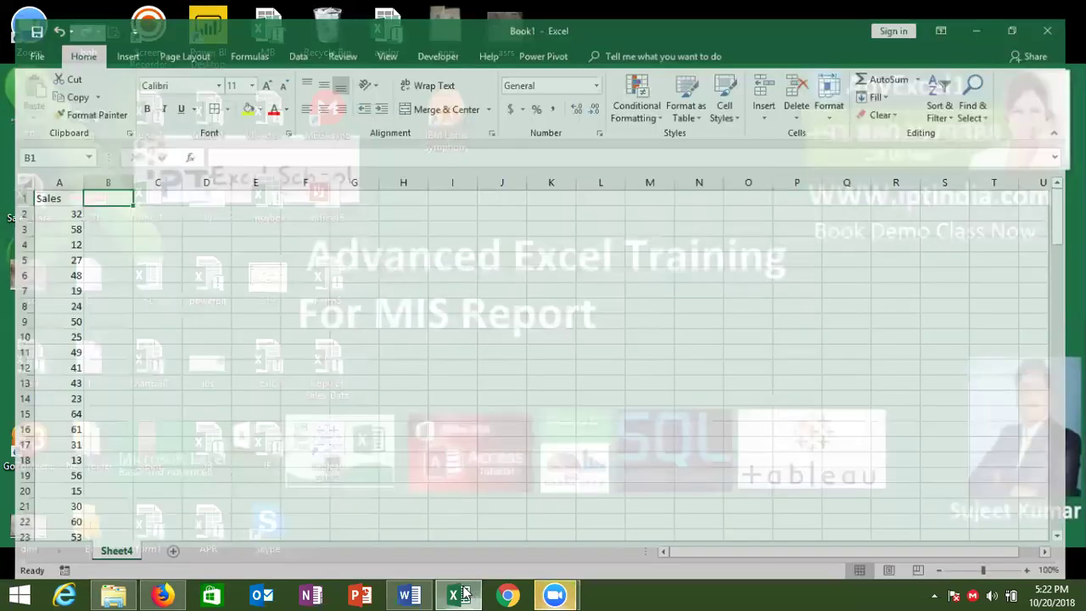
{"action": "left_click", "coordinate": [111, 230]}
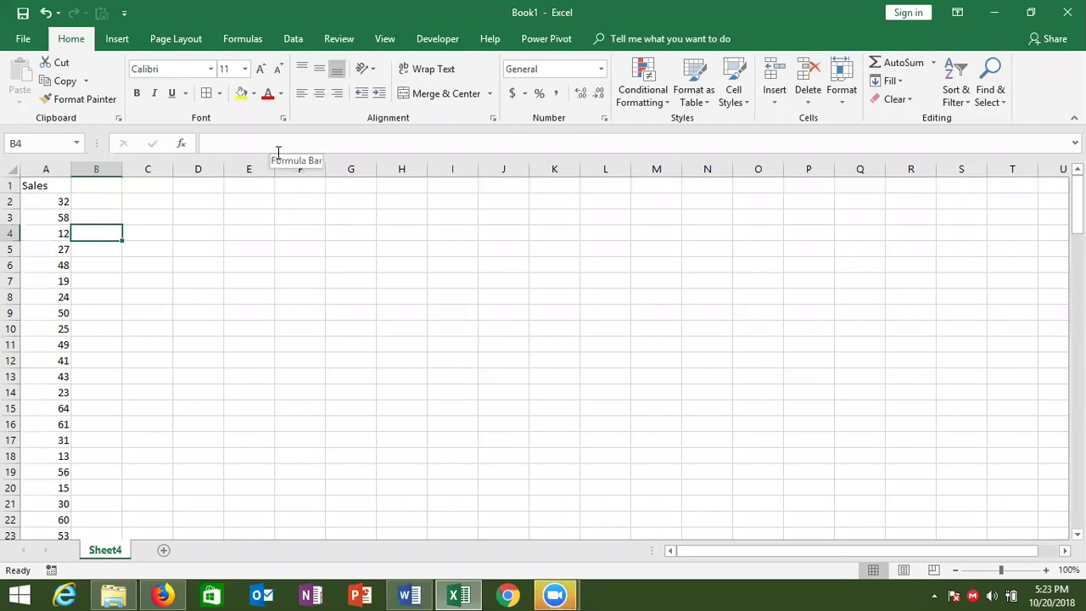
{"action": "left_click", "coordinate": [57, 164]}
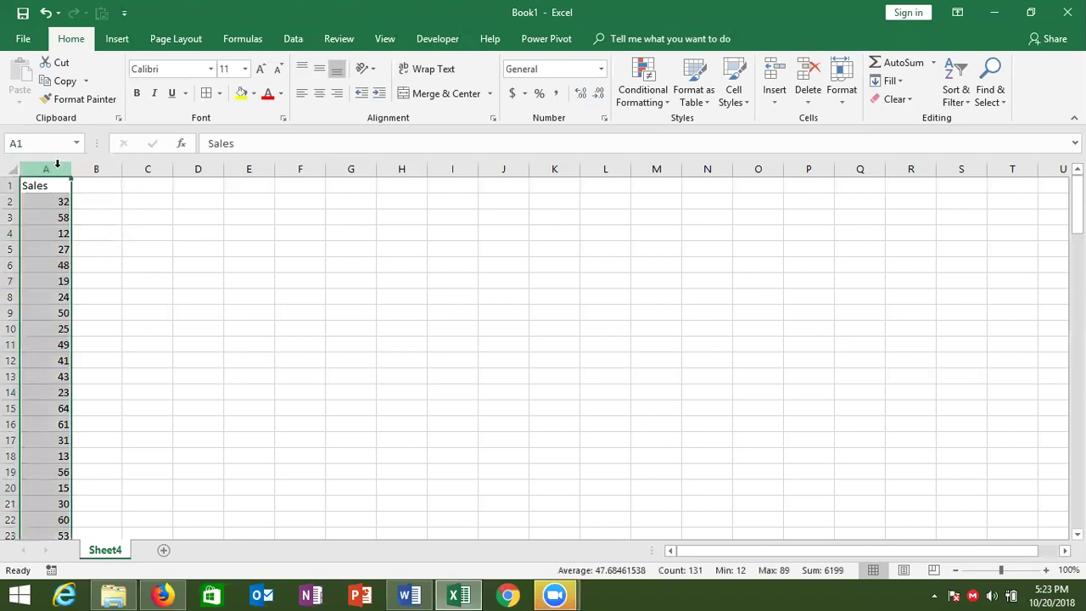
{"action": "left_click", "coordinate": [206, 206]}
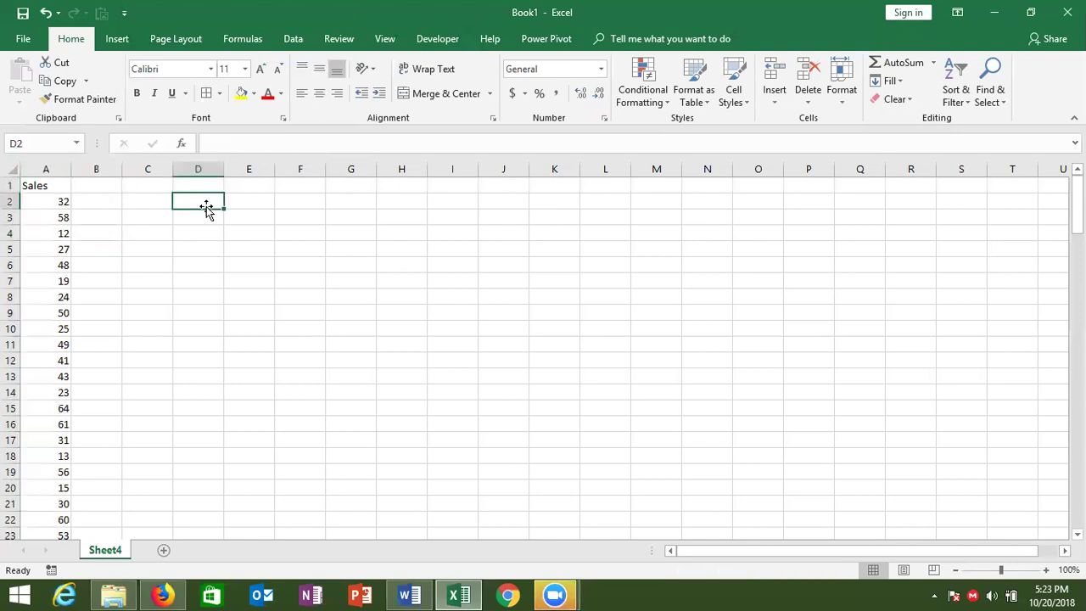
{"action": "type", "text": "C"}
{"action": "key", "text": "Escape"}
Add the header Comm in cell B1
{"action": "left_click", "coordinate": [88, 187]}
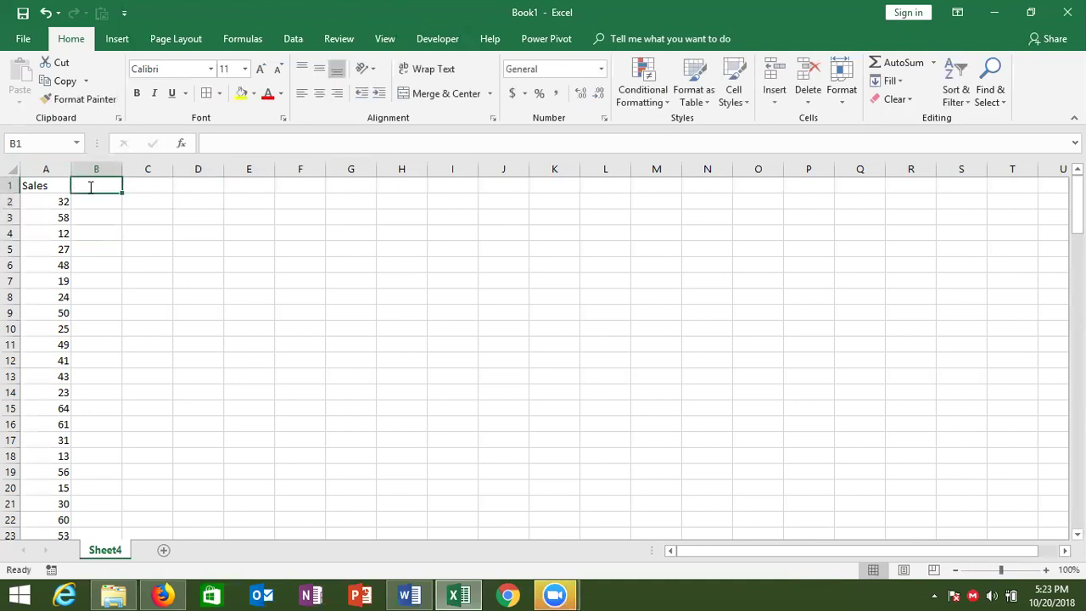
{"action": "type", "text": "Comm"}
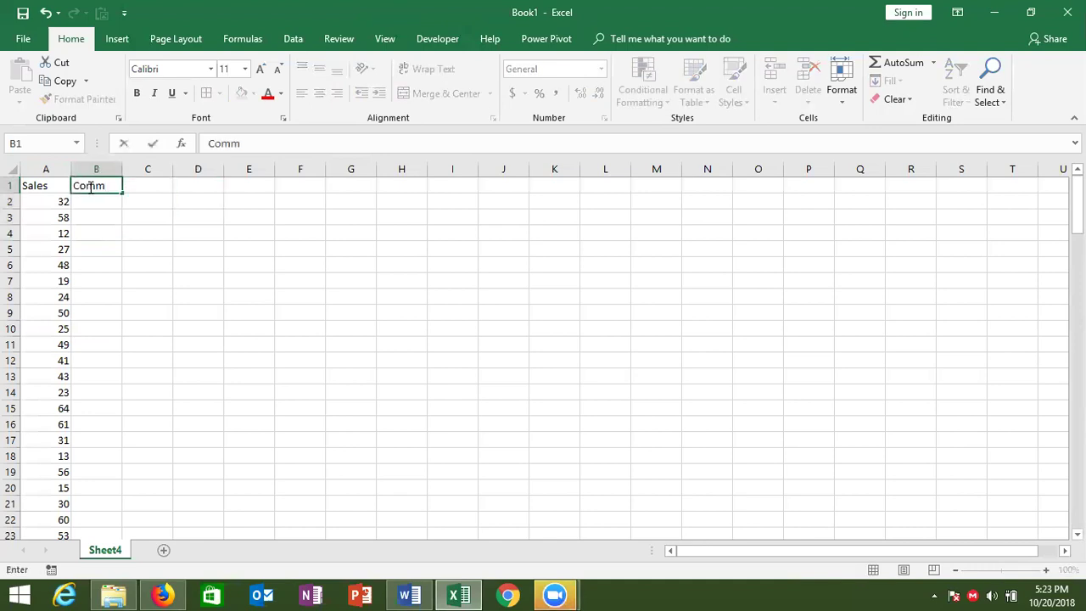
{"action": "left_click", "coordinate": [171, 223]}
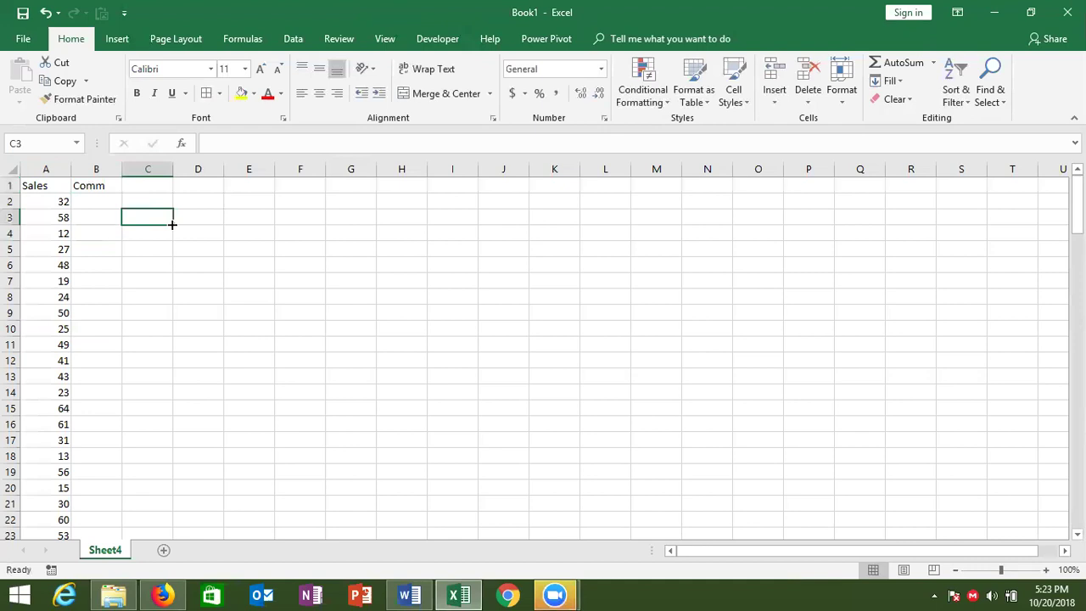
Enter the rule >40 in cell D4, replacing the trial entries
{"action": "left_click", "coordinate": [112, 199]}
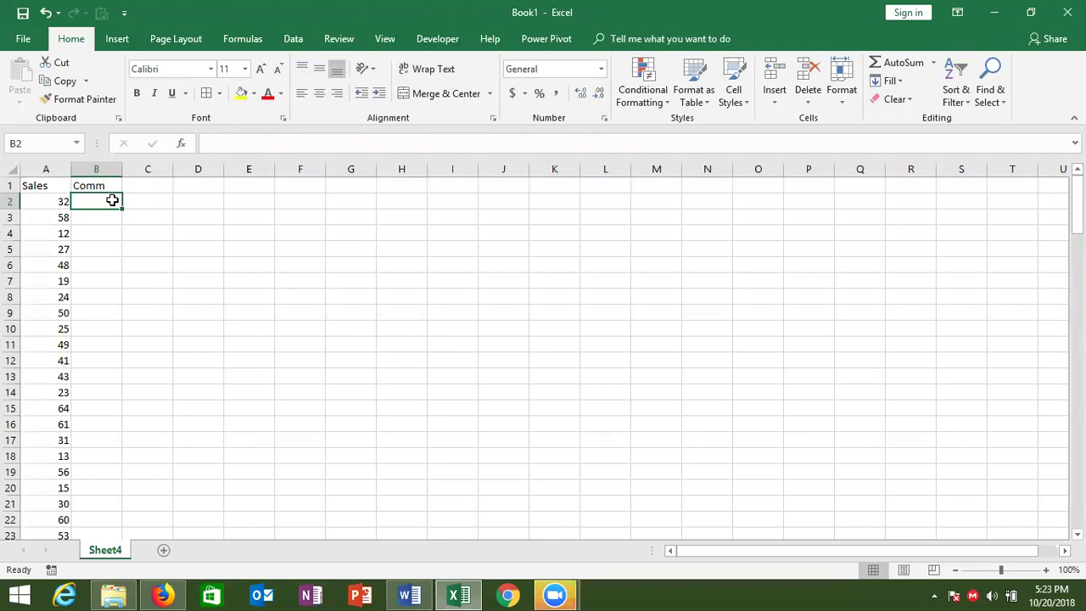
{"action": "key", "text": "Down"}
{"action": "key", "text": "Down"}
{"action": "key", "text": "Right"}
{"action": "key", "text": "Right"}
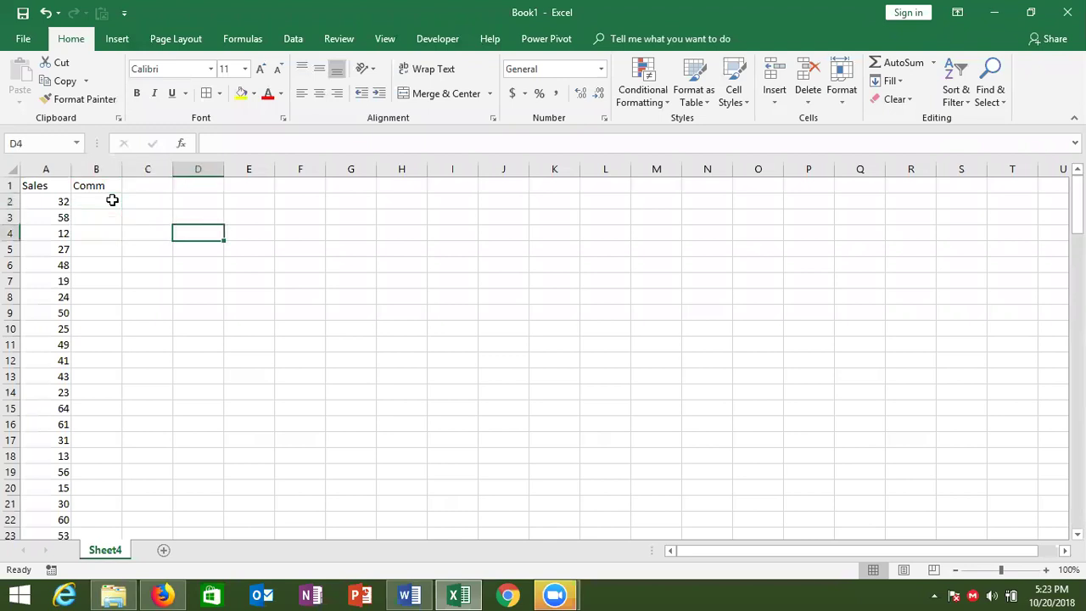
{"action": "type", "text": "95-6"}
{"action": "key", "text": "BackSpace"}
{"action": "key", "text": "BackSpace"}
{"action": "key", "text": "BackSpace"}
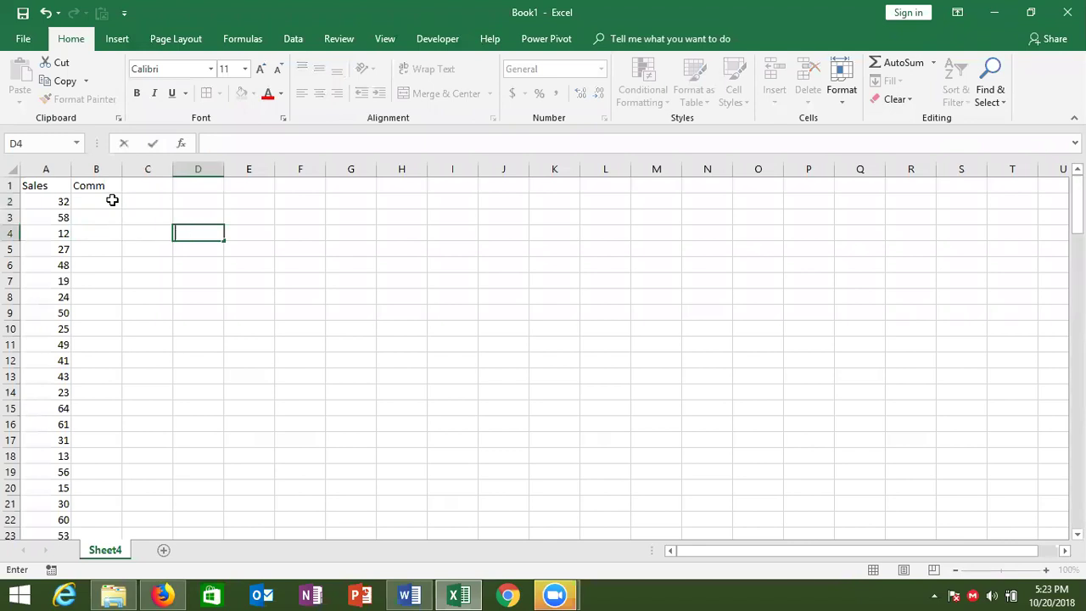
{"action": "type", "text": "85-"}
{"action": "type", "text": "90"}
{"action": "key", "text": "Return"}
{"action": "key", "text": "Up"}
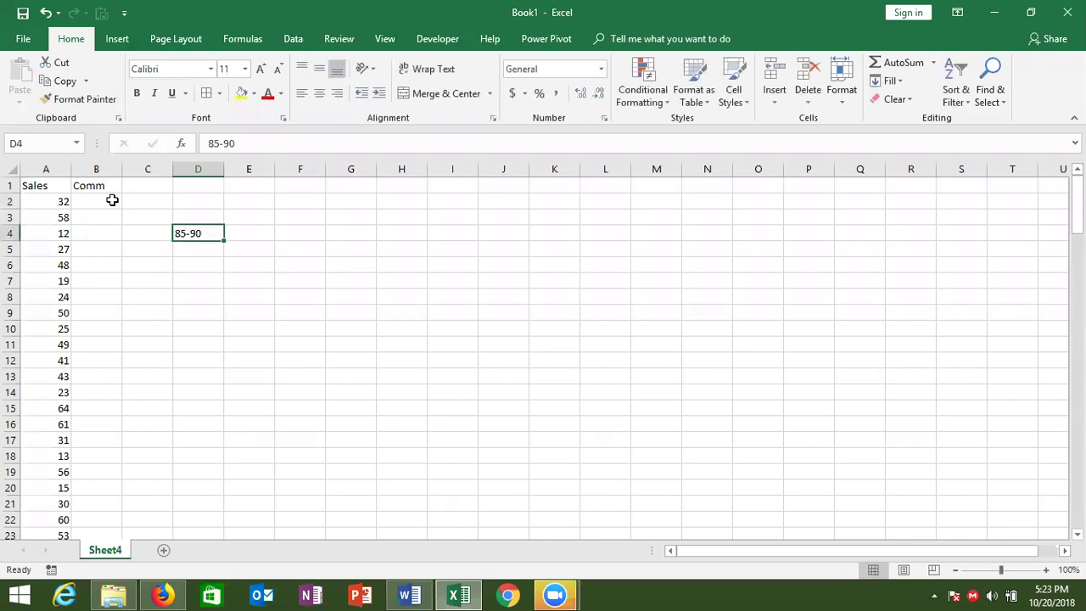
{"action": "type", "text": ">4"}
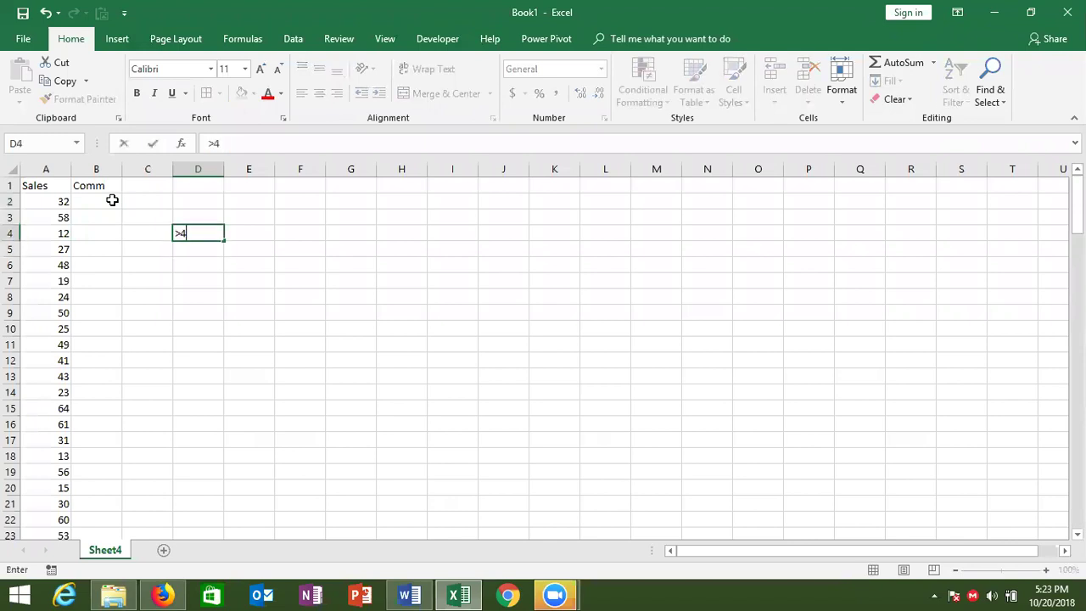
{"action": "type", "text": "0"}
{"action": "key", "text": "Tab"}
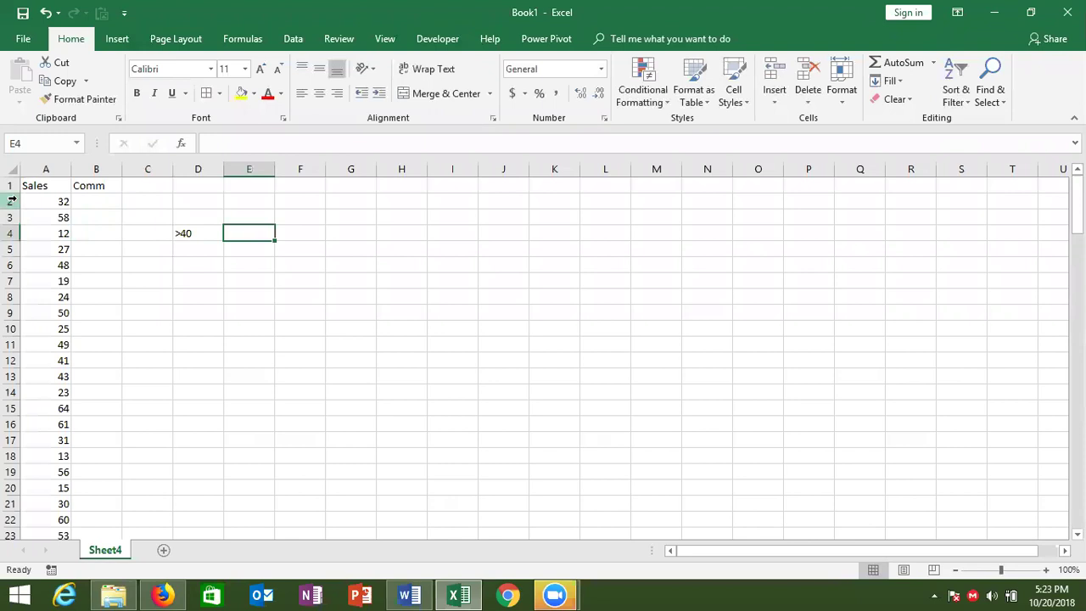
Enter 60U in cell E4
{"action": "type", "text": "40"}
{"action": "mouse_move", "coordinate": [12, 201]}
{"action": "left_mouse_down"}
{"action": "mouse_move", "coordinate": [12, 234]}
{"action": "mouse_move", "coordinate": [12, 200]}
{"action": "left_mouse_up"}
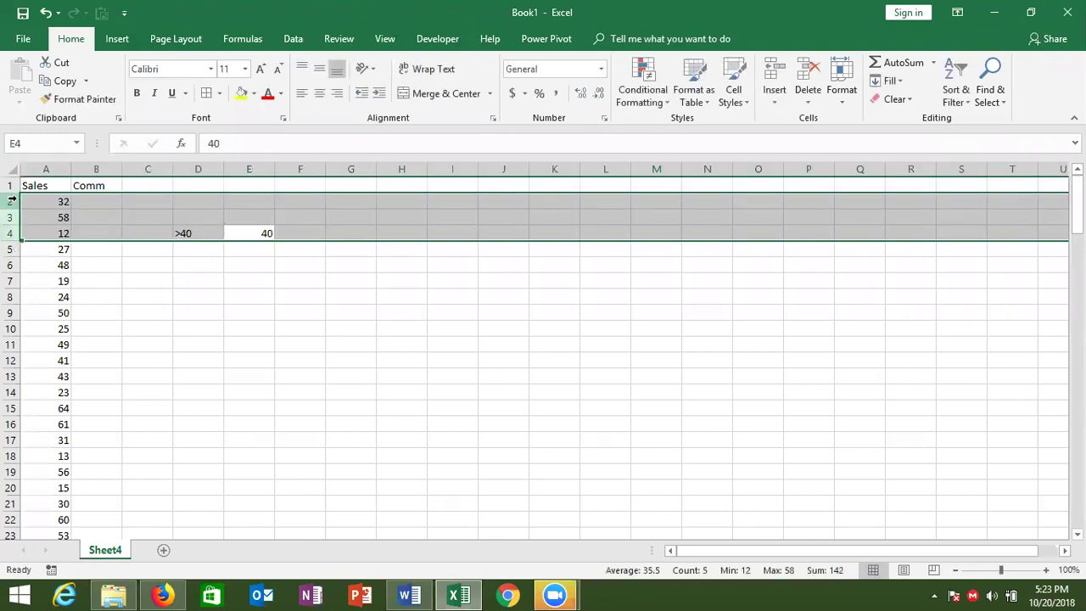
{"action": "left_click", "coordinate": [250, 234]}
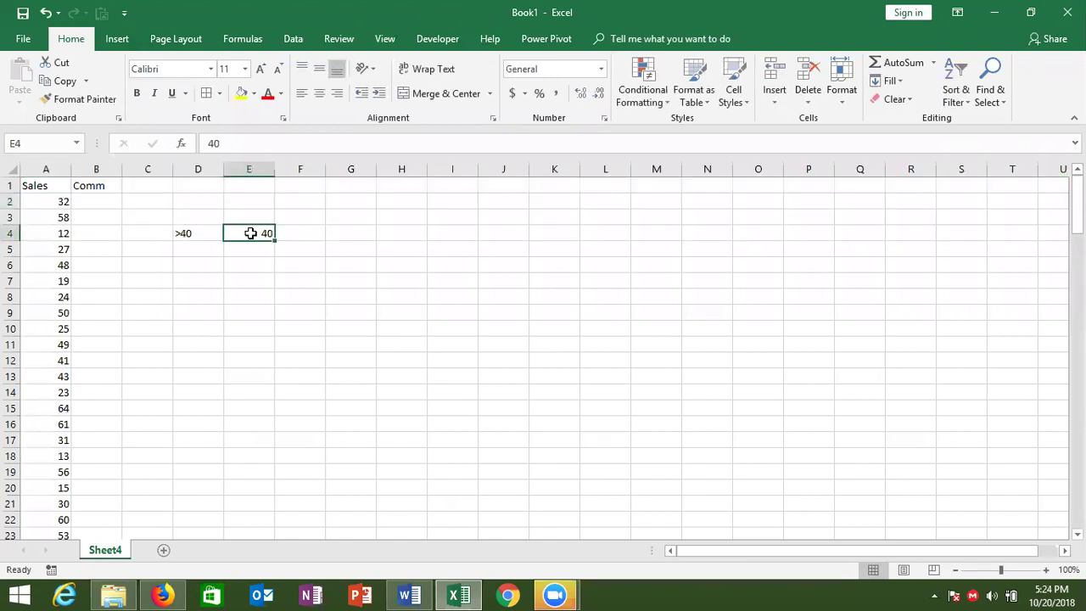
{"action": "type", "text": "60"}
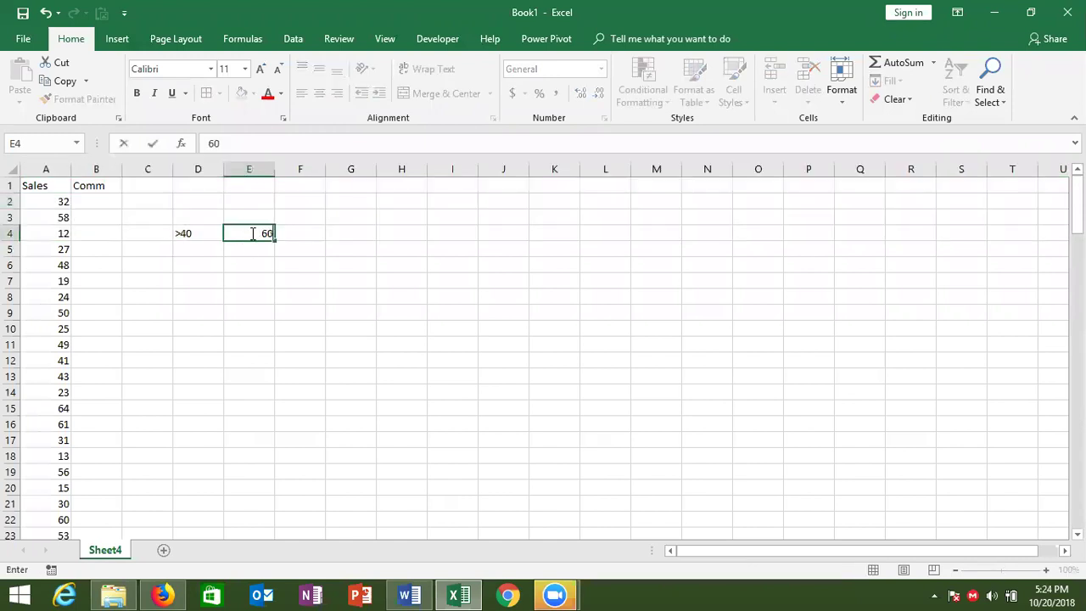
{"action": "type", "text": "U"}
{"action": "key", "text": "Return"}
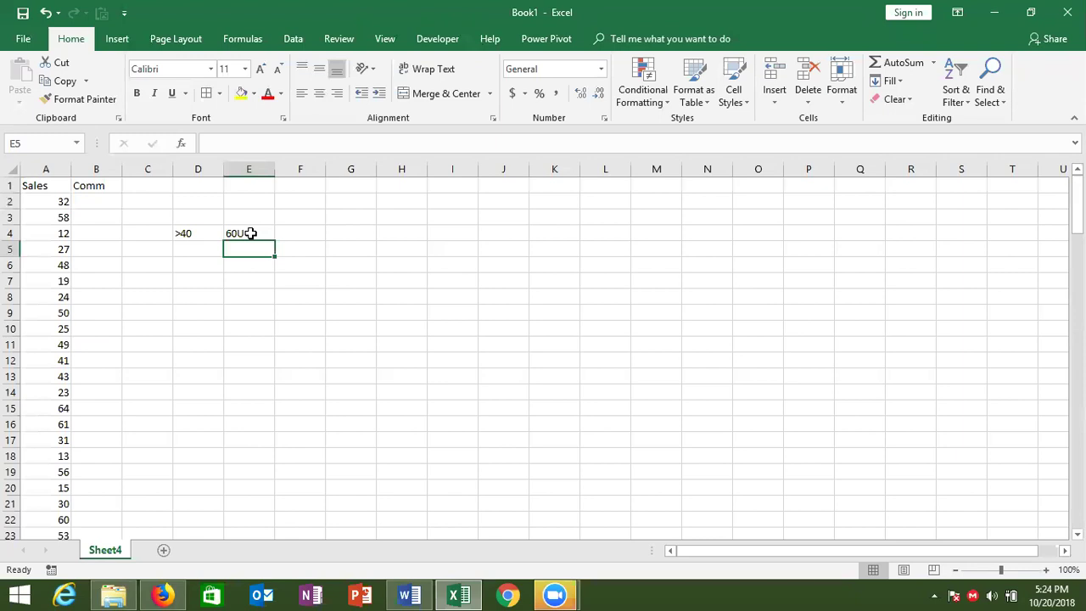
{"action": "key", "text": "alt+Tab"}
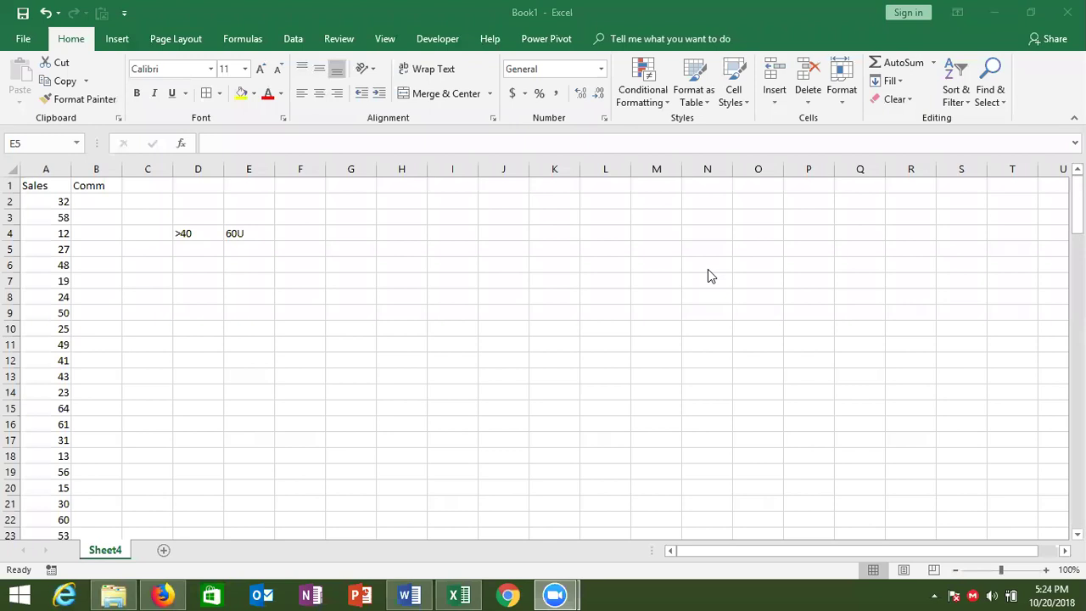
{"action": "key", "text": "alt+Tab"}
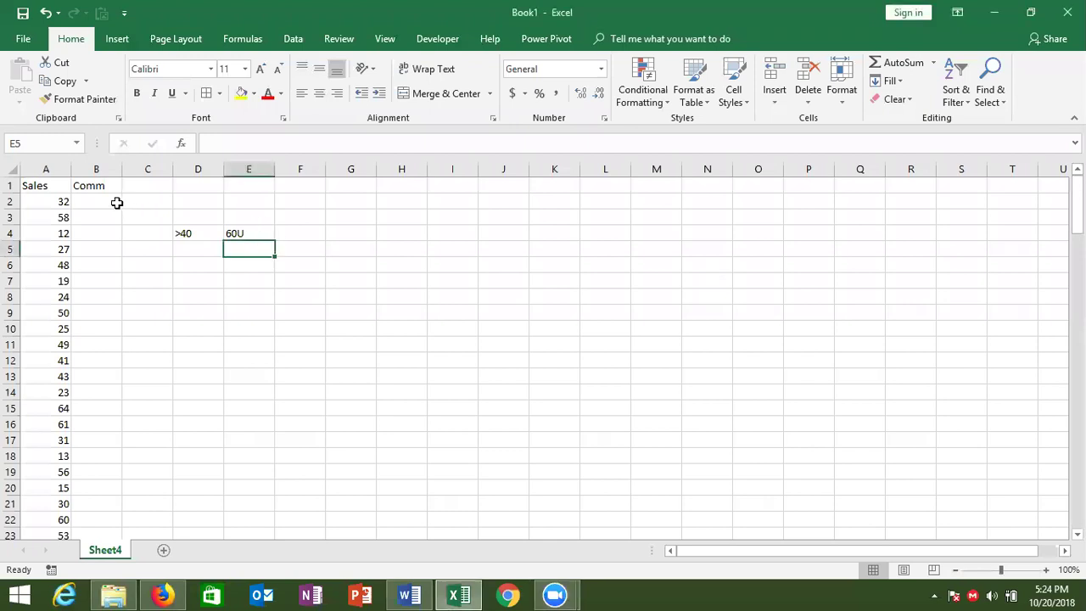
Enter an IF formula in B2 that tests A2>40 and multiplies A2 by 60
{"action": "left_click", "coordinate": [117, 203]}
{"action": "type", "text": "="}
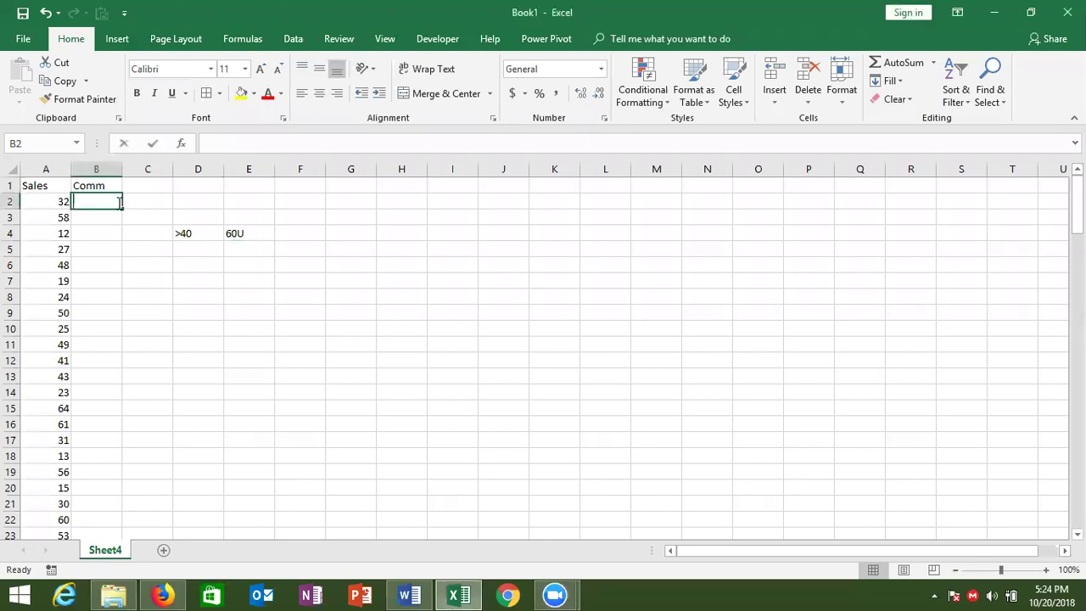
{"action": "type", "text": "if"}
{"action": "key", "text": "Tab"}
{"action": "key", "text": "Left"}
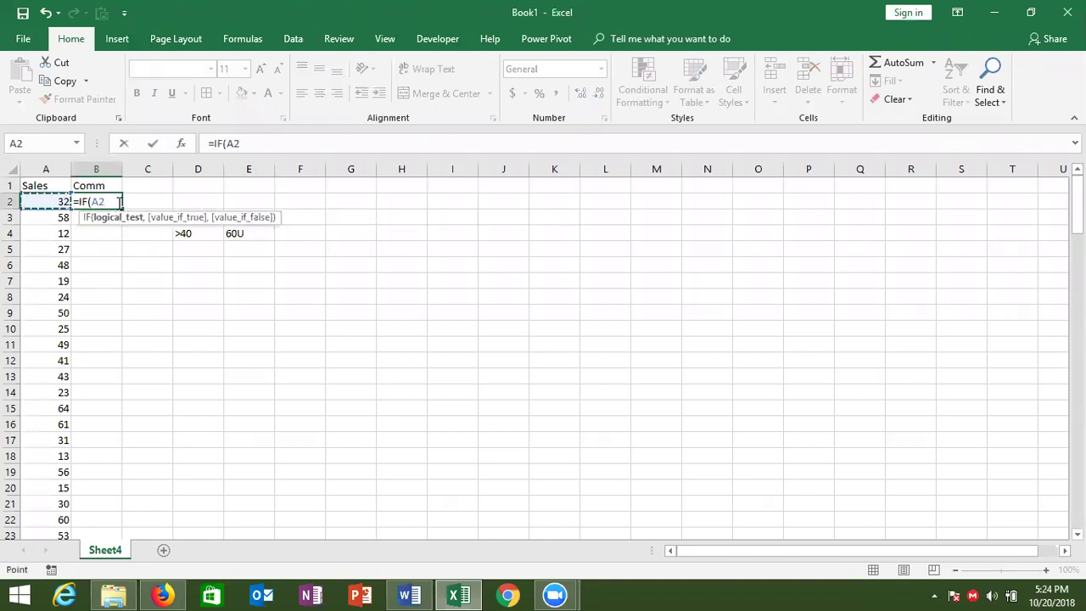
{"action": "type", "text": ">40,"}
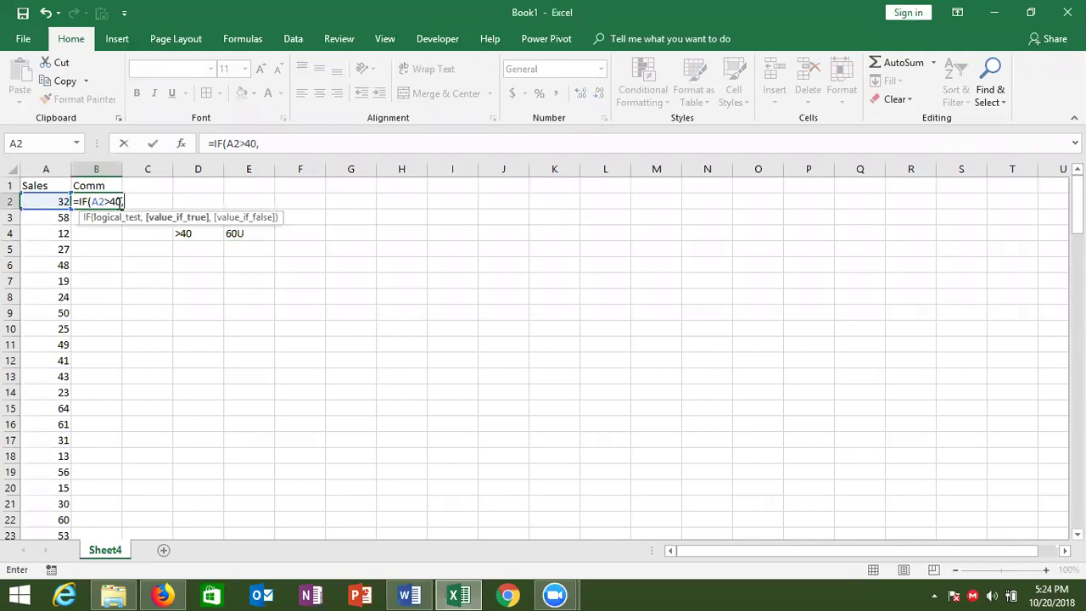
{"action": "key", "text": "Left"}
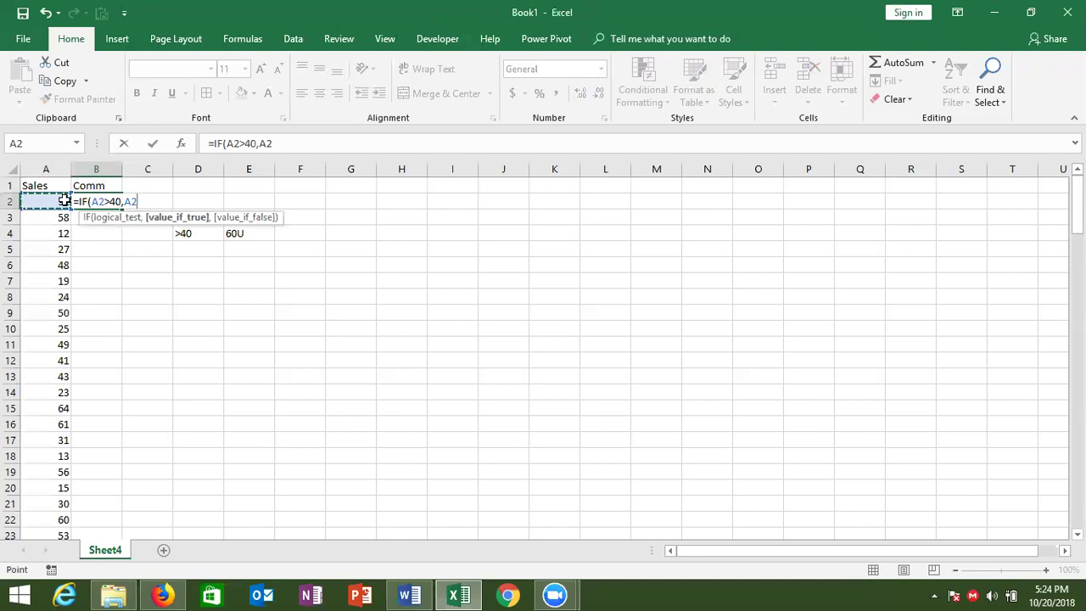
{"action": "type", "text": "*60"}
{"action": "key", "text": "Return"}
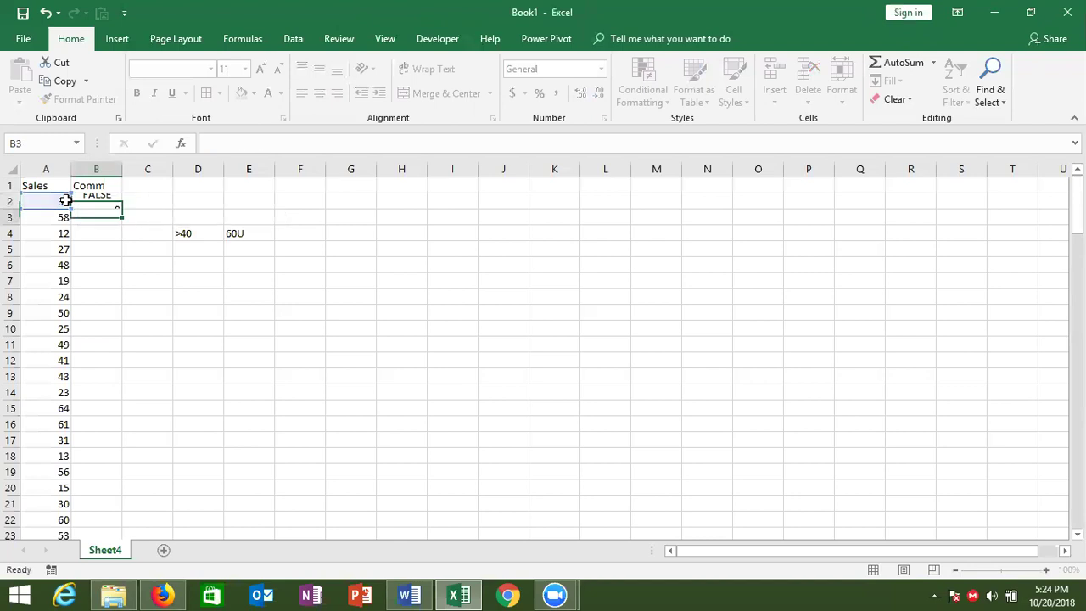
Complete it as =IF(A2>40,A2*60,0), confirm it returns 0, then clear B2
{"action": "left_click", "coordinate": [93, 203]}
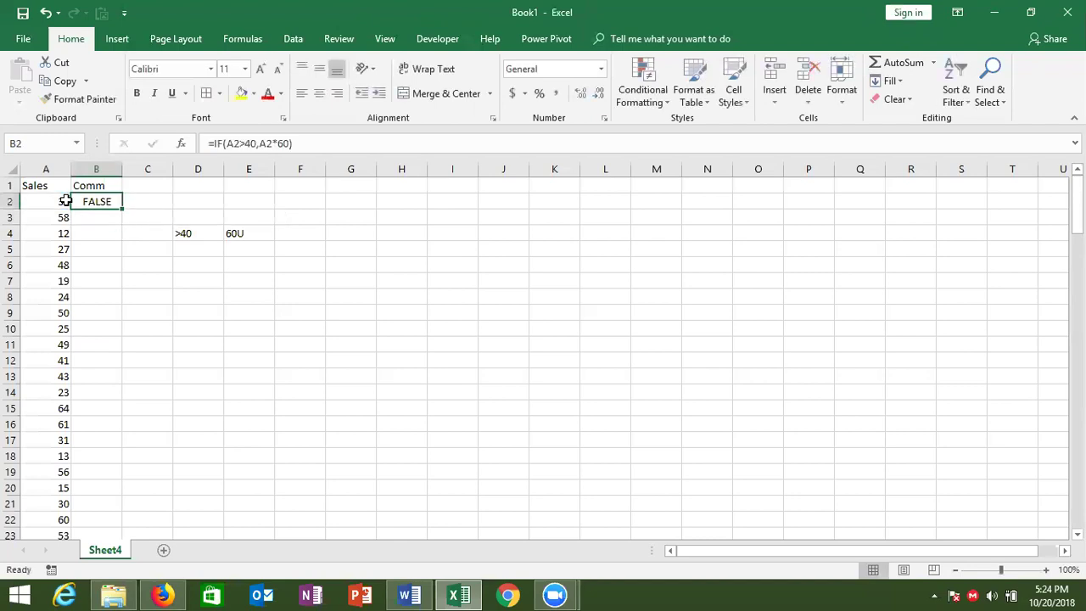
{"action": "left_click", "coordinate": [294, 144]}
{"action": "key", "text": "BackSpace"}
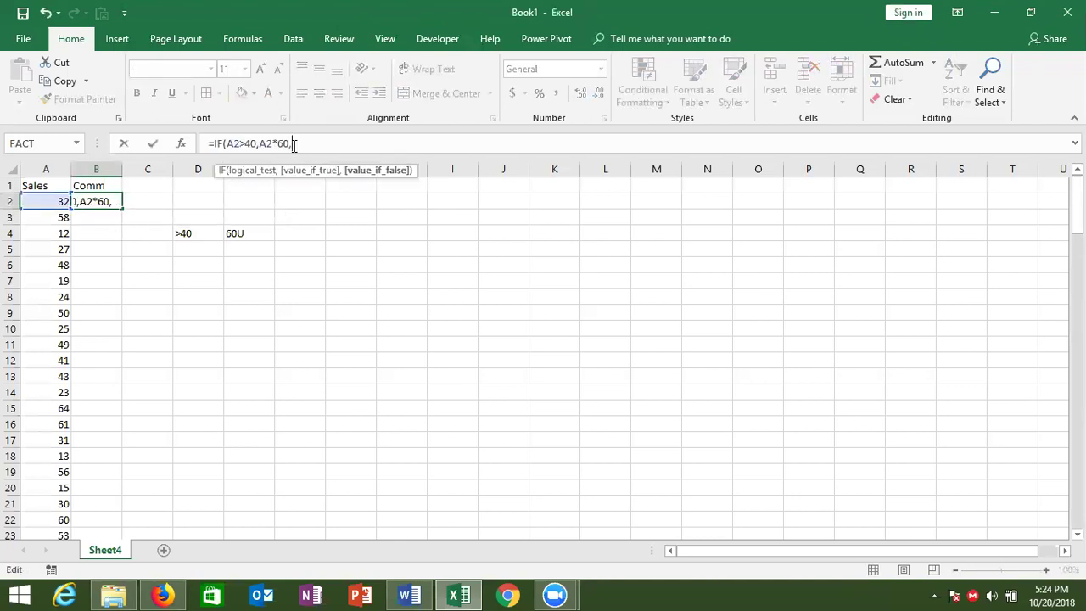
{"action": "type", "text": ",0"}
{"action": "key", "text": "Return"}
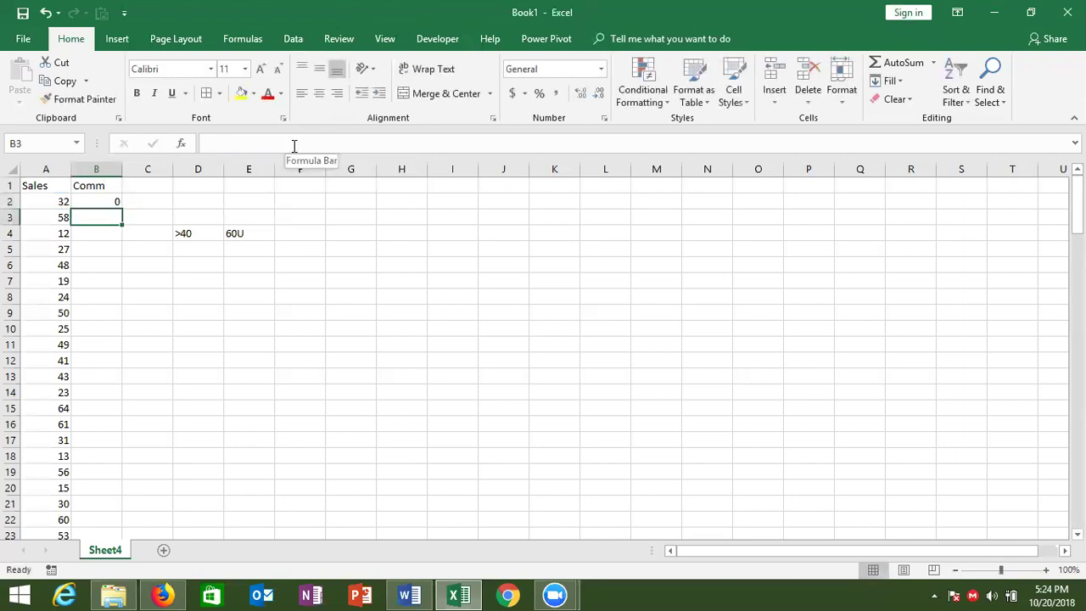
{"action": "key", "text": "Up"}
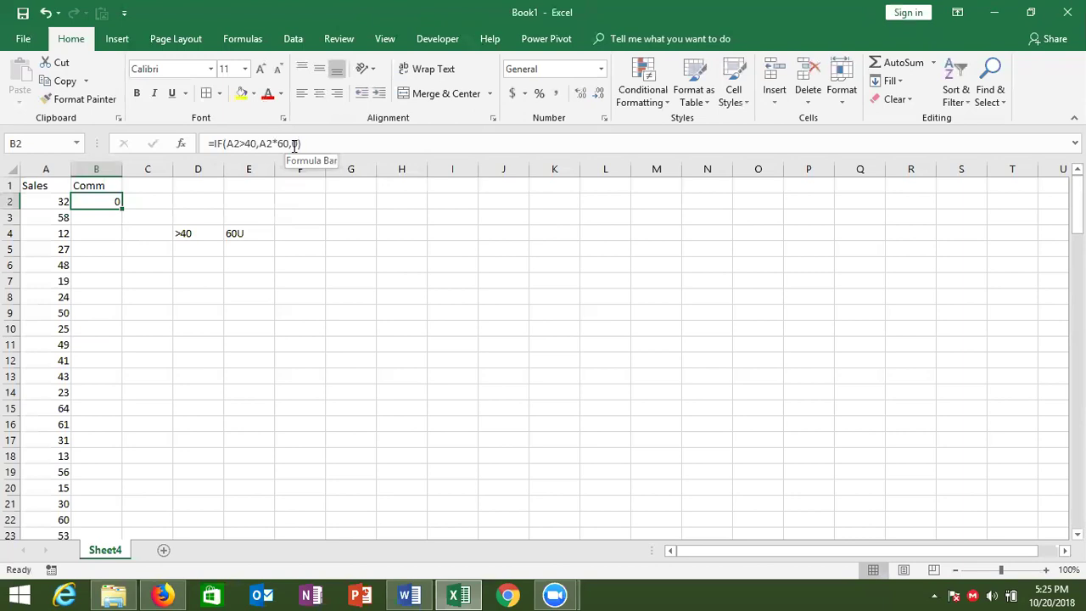
{"action": "key", "text": "Delete"}
{"action": "key", "text": "alt+Tab"}
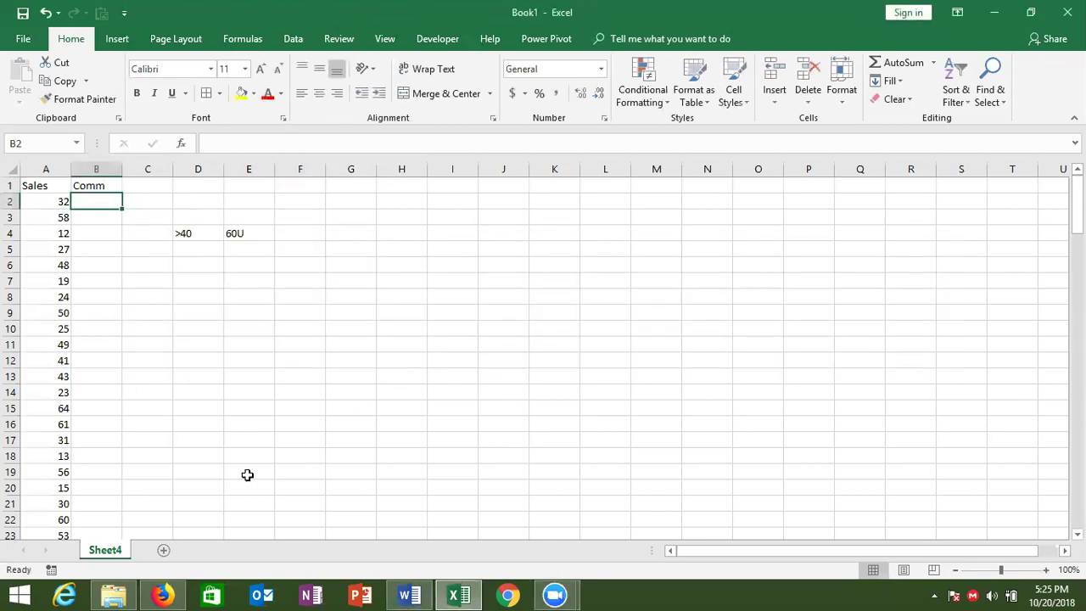
Open the VBA editor from the Developer tab and insert a new Module1
{"action": "left_click", "coordinate": [442, 40]}
{"action": "left_click", "coordinate": [23, 109]}
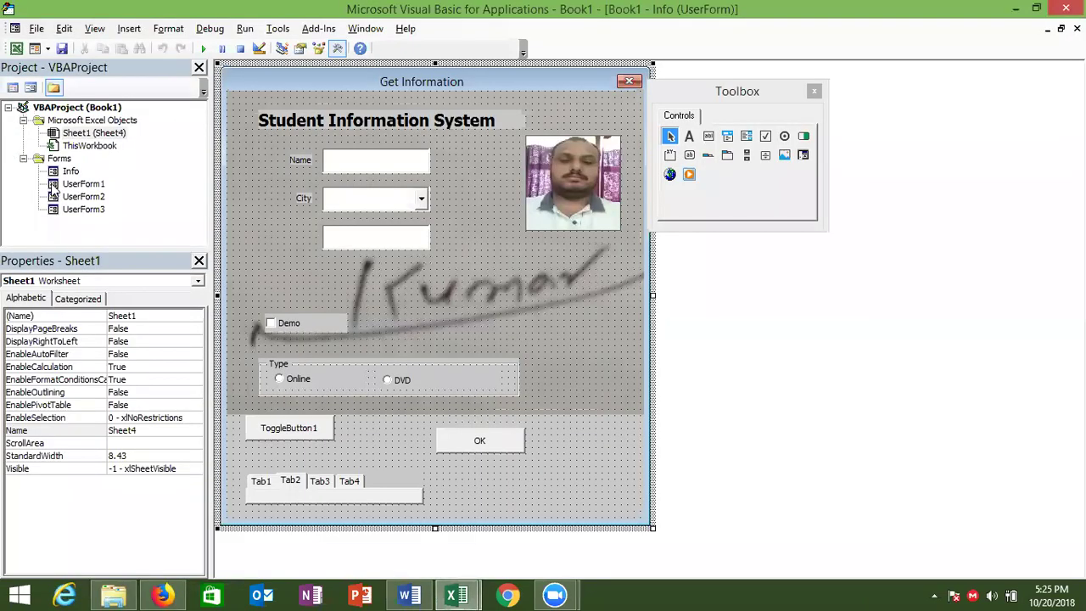
{"action": "left_click", "coordinate": [134, 32]}
{"action": "left_click", "coordinate": [145, 81]}
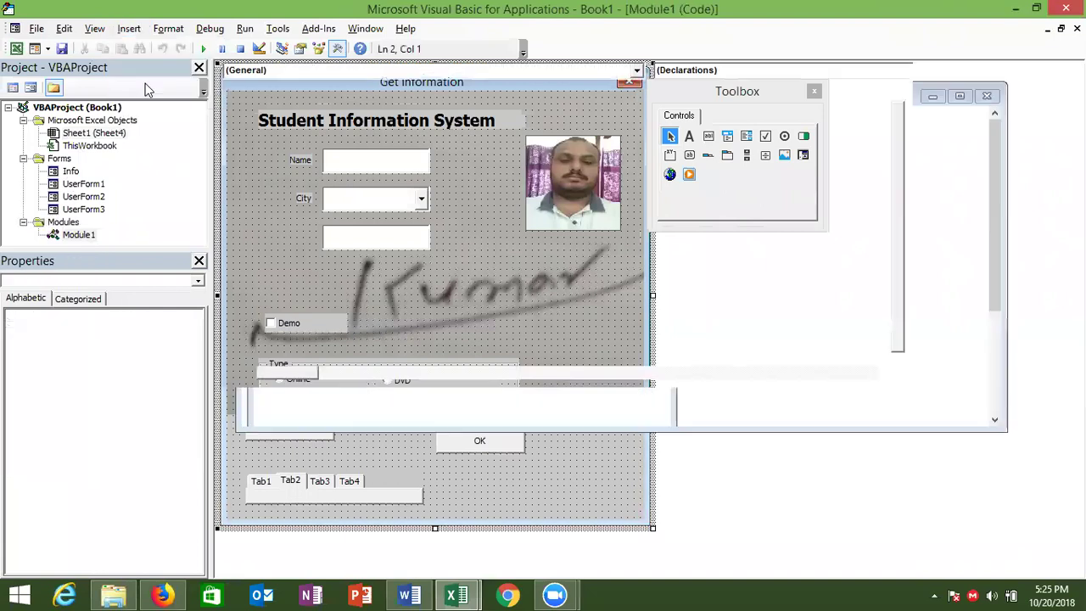
Declare Sub rr() in Module1 and review the Comm cells on the worksheet
{"action": "type", "text": "sub rr()"}
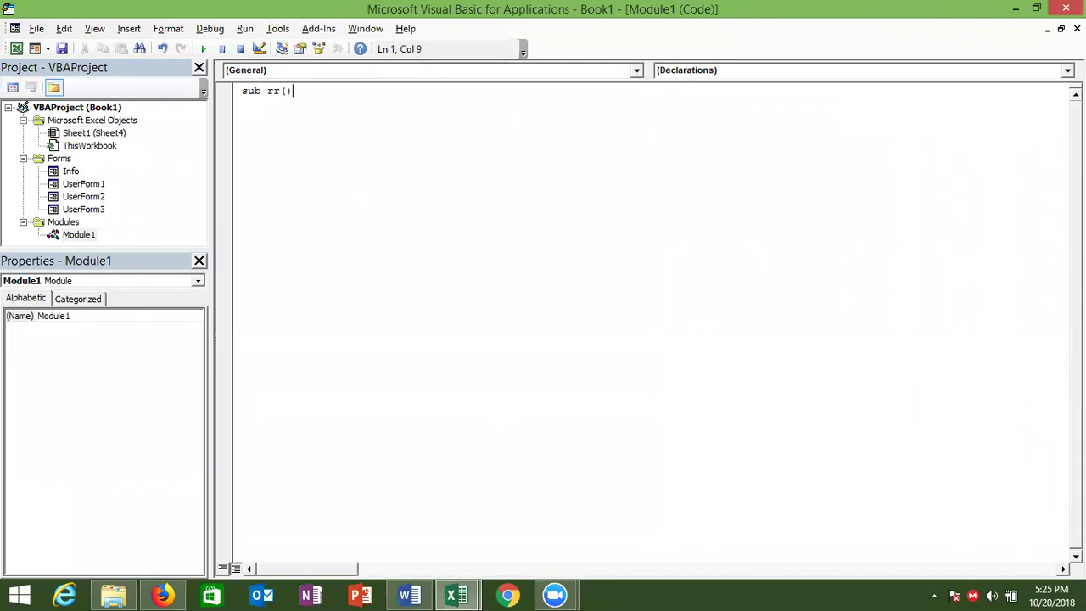
{"action": "key", "text": "Return"}
{"action": "key", "text": "Return"}
{"action": "key", "text": "Return"}
{"action": "key", "text": "Return"}
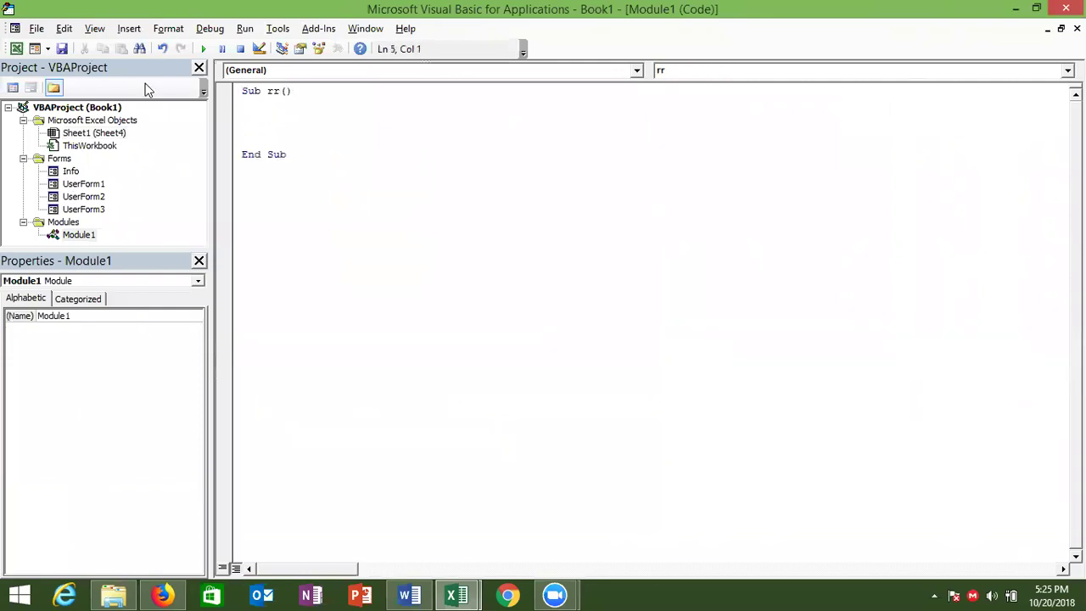
{"action": "key", "text": "alt+F11"}
{"action": "key", "text": "Down"}
{"action": "key", "text": "Down"}
{"action": "key", "text": "Up"}
{"action": "key", "text": "Down"}
{"action": "key", "text": "Right"}
{"action": "key", "text": "Right"}
{"action": "key", "text": "Left"}
{"action": "key", "text": "Left"}
{"action": "key", "text": "Up"}
{"action": "key", "text": "Up"}
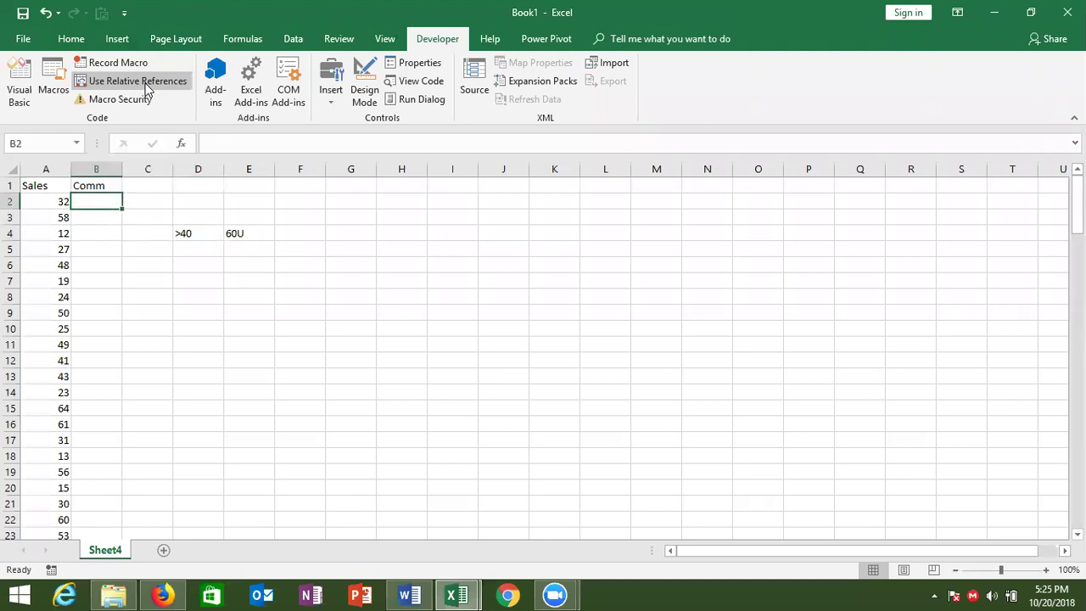
{"action": "key", "text": "alt+F11"}
{"action": "key", "text": "Up"}
{"action": "key", "text": "Up"}
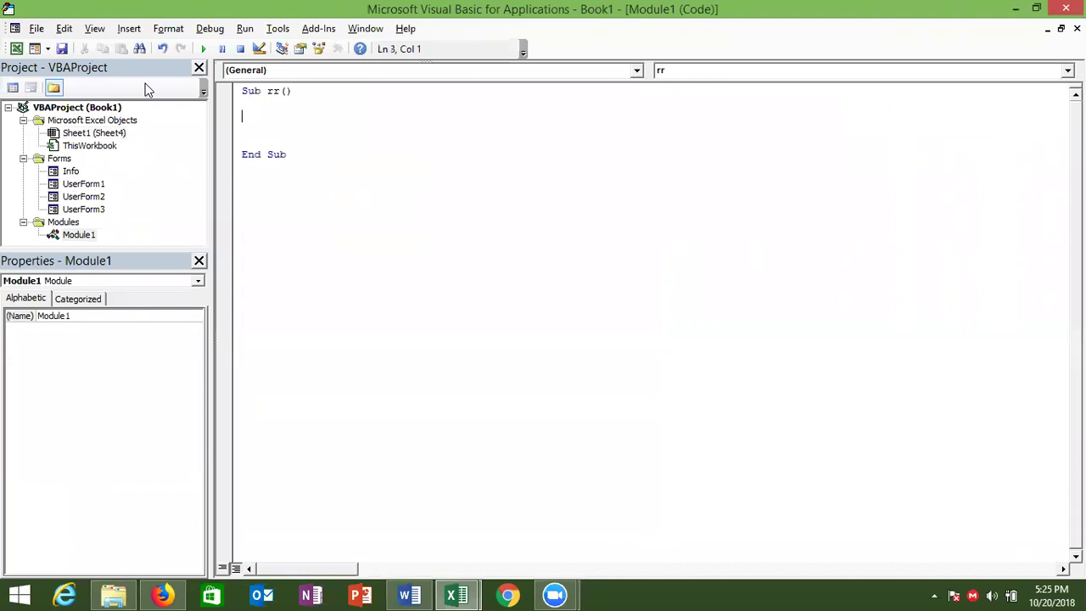
Write the condition If Range("A2").Value >= 40 Then Range("B2").Value
{"action": "type", "text": "if range("}
{"action": "key", "text": "alt+F11"}
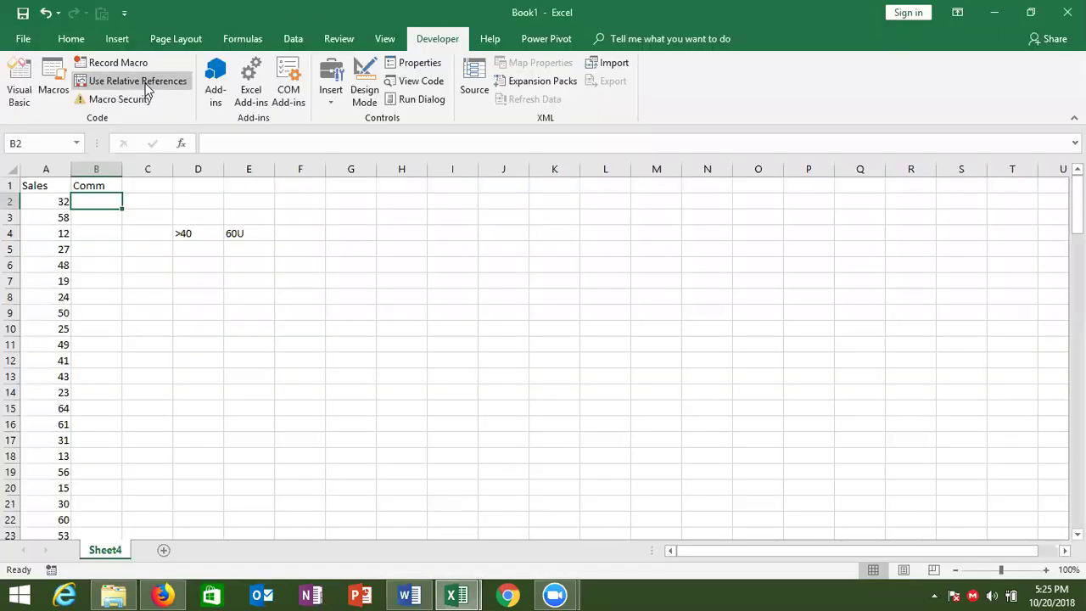
{"action": "key", "text": "alt+F11"}
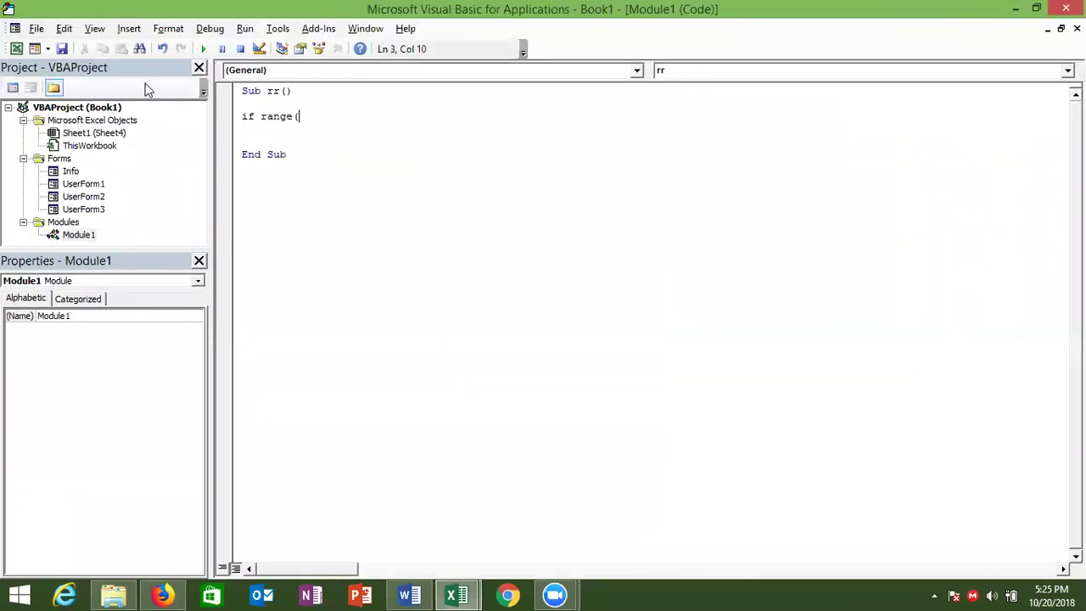
{"action": "type", "text": "\"A2\")"}
{"action": "type", "text": ".v"}
{"action": "key", "text": "Down"}
{"action": "key", "text": "Tab"}
{"action": "type", "text": ">"}
{"action": "type", "text": "10"}
{"action": "key", "text": "BackSpace"}
{"action": "key", "text": "BackSpace"}
{"action": "type", "text": "=40 then "}
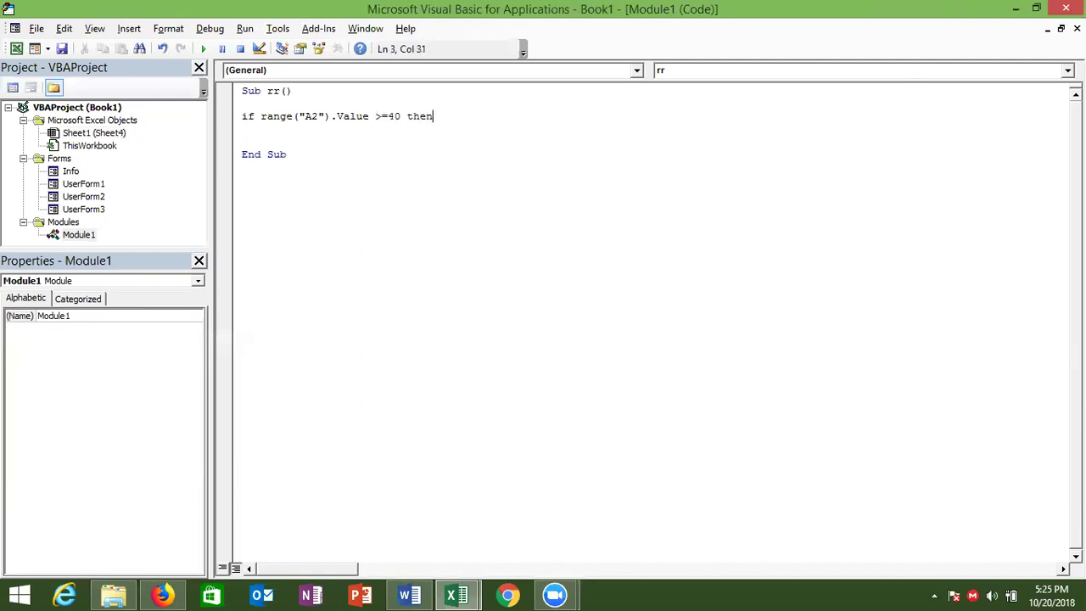
{"action": "type", "text": "range(\"B"}
{"action": "key", "text": "BackSpace"}
{"action": "type", "text": "B2"}
{"action": "type", "text": ".v"}
{"action": "key", "text": "Tab"}
Finish the assignment as = Range("A2").Value * 60 by copying the A2 expression
{"action": "type", "text": "="}
{"action": "left_click_drag", "start_coordinate": [553, 116], "coordinate": [456, 117]}
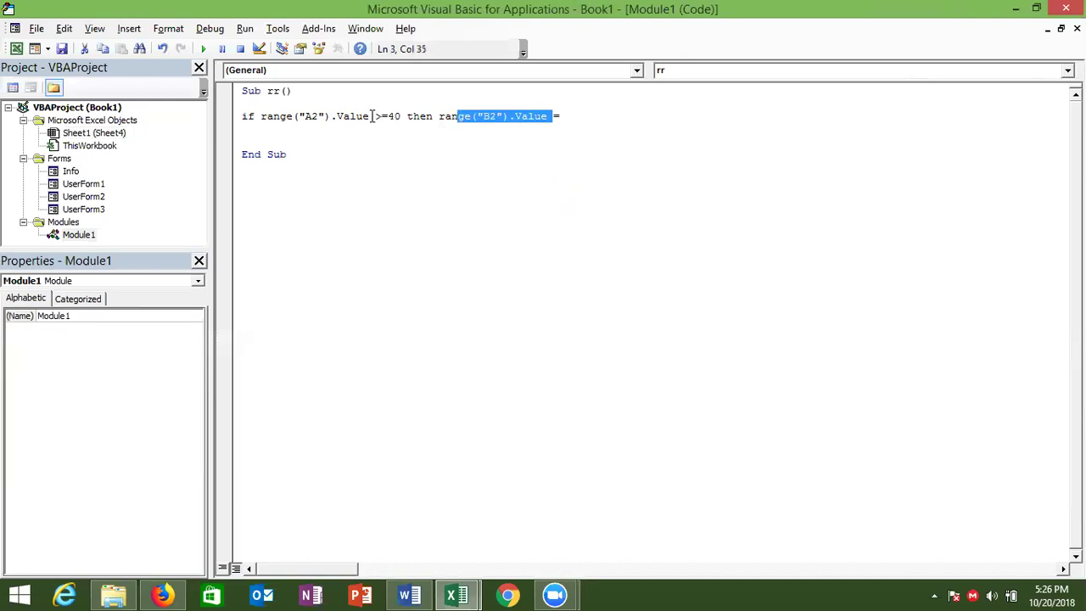
{"action": "left_click_drag", "start_coordinate": [370, 117], "coordinate": [261, 116]}
{"action": "key", "text": "ctrl+c"}
{"action": "left_click", "coordinate": [559, 116]}
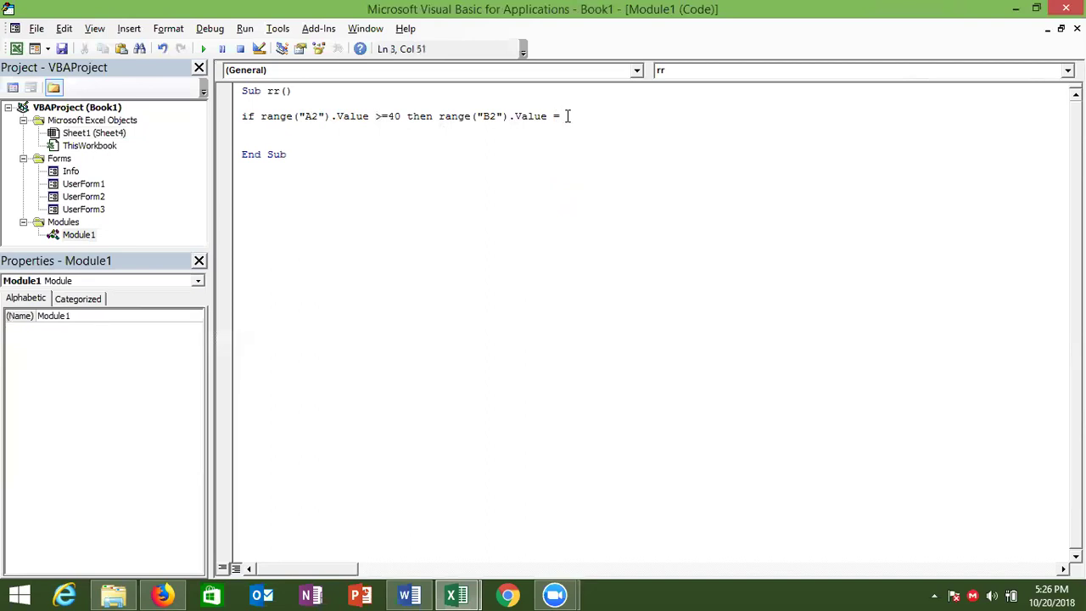
{"action": "key", "text": "ctrl+v"}
{"action": "type", "text": "* 60"}
{"action": "key", "text": "Return"}
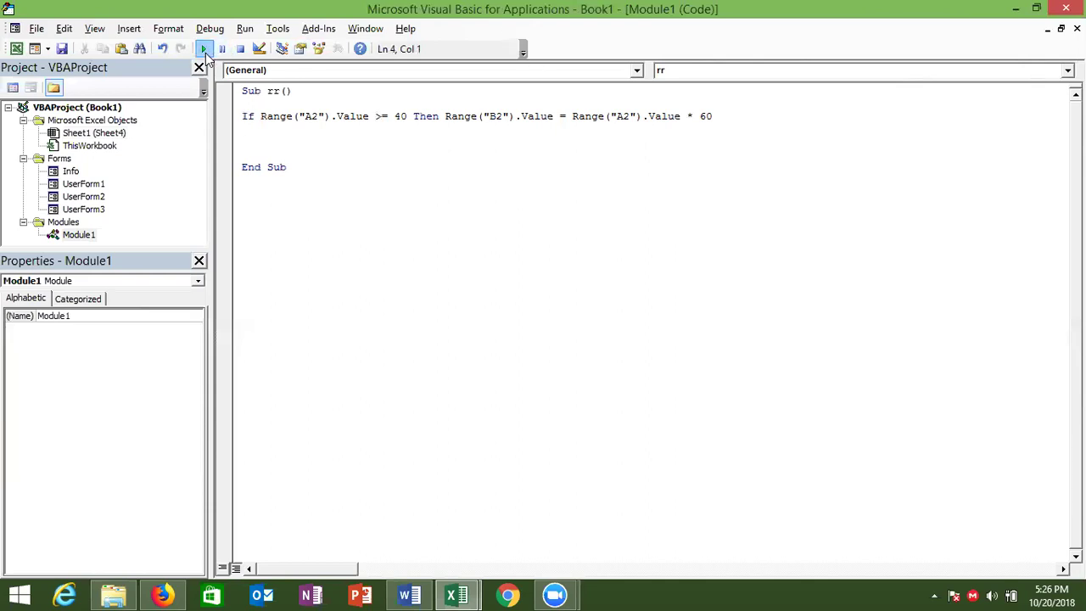
{"action": "key", "text": "alt+Tab"}
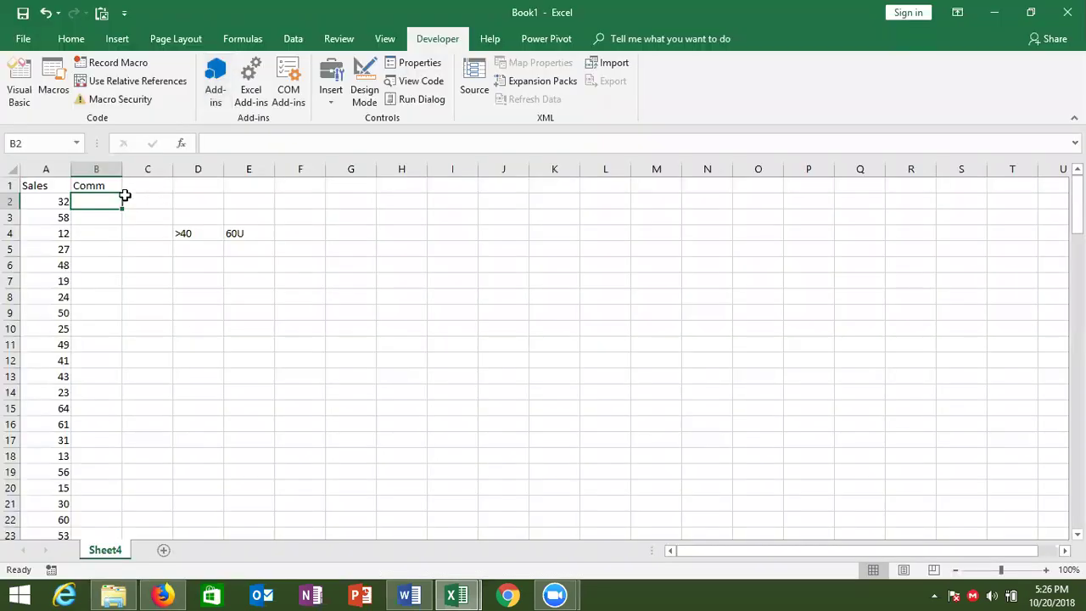
{"action": "key", "text": "alt+Tab"}
{"action": "key", "text": "alt+Tab"}
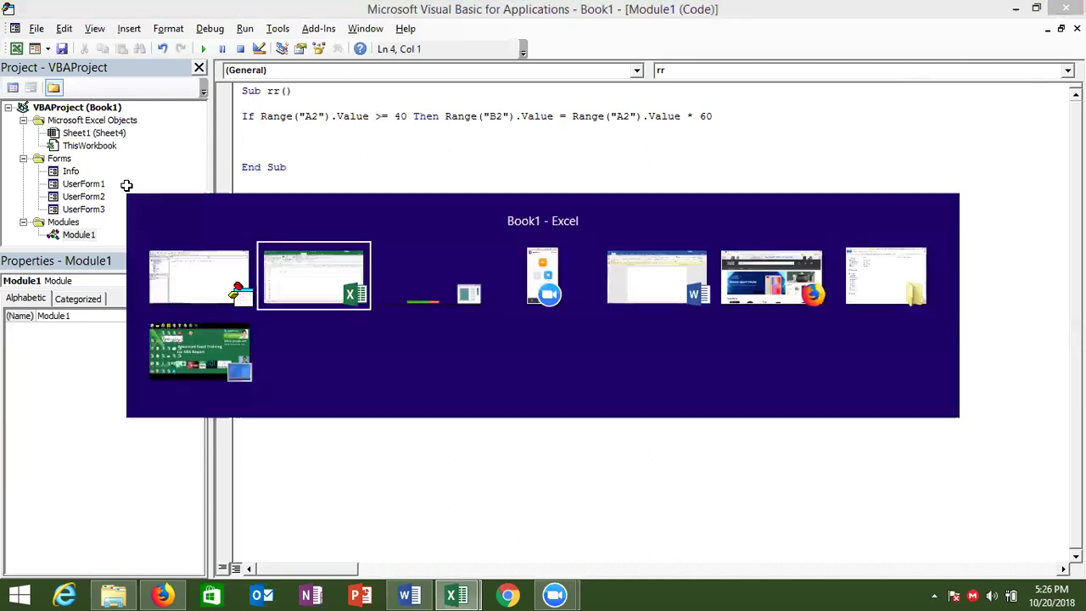
{"action": "left_click", "coordinate": [65, 266]}
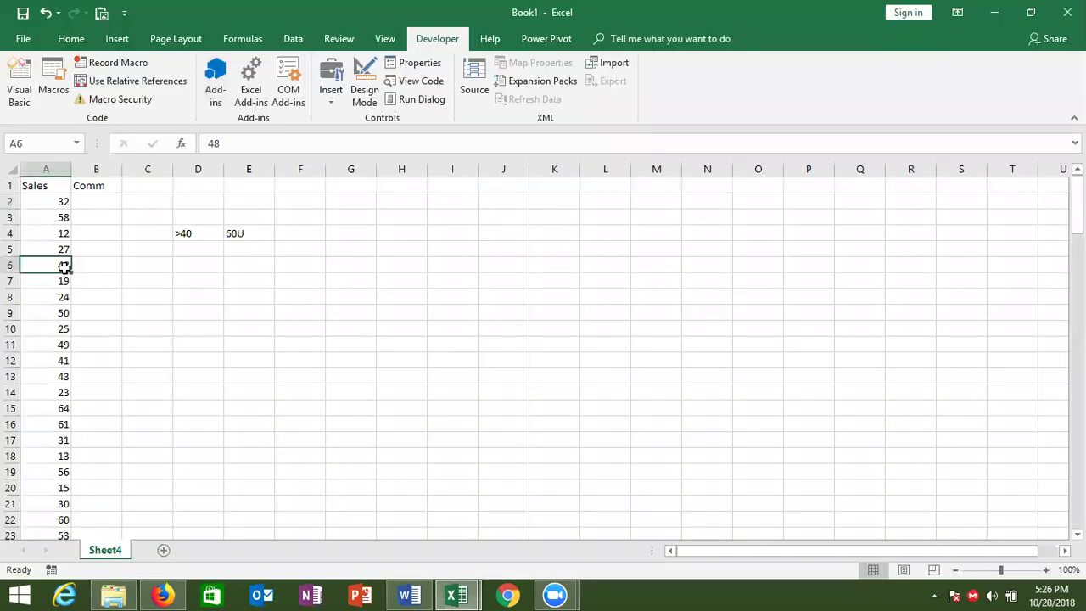
{"action": "key", "text": "ctrl+Down"}
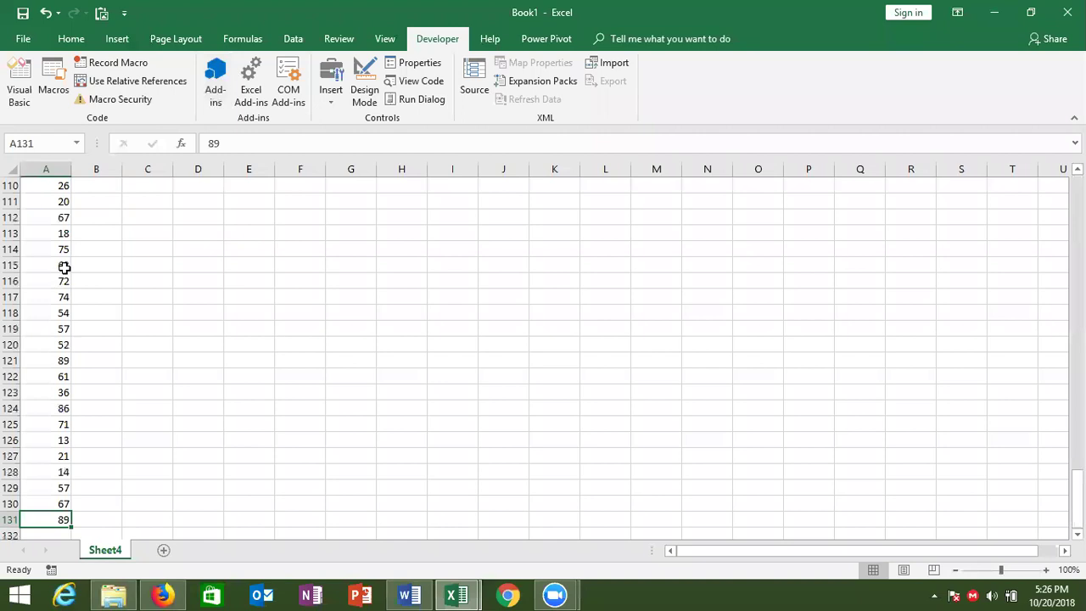
{"action": "key", "text": "ctrl+Up"}
{"action": "key", "text": "Down"}
{"action": "key", "text": "Up"}
{"action": "key", "text": "Down"}
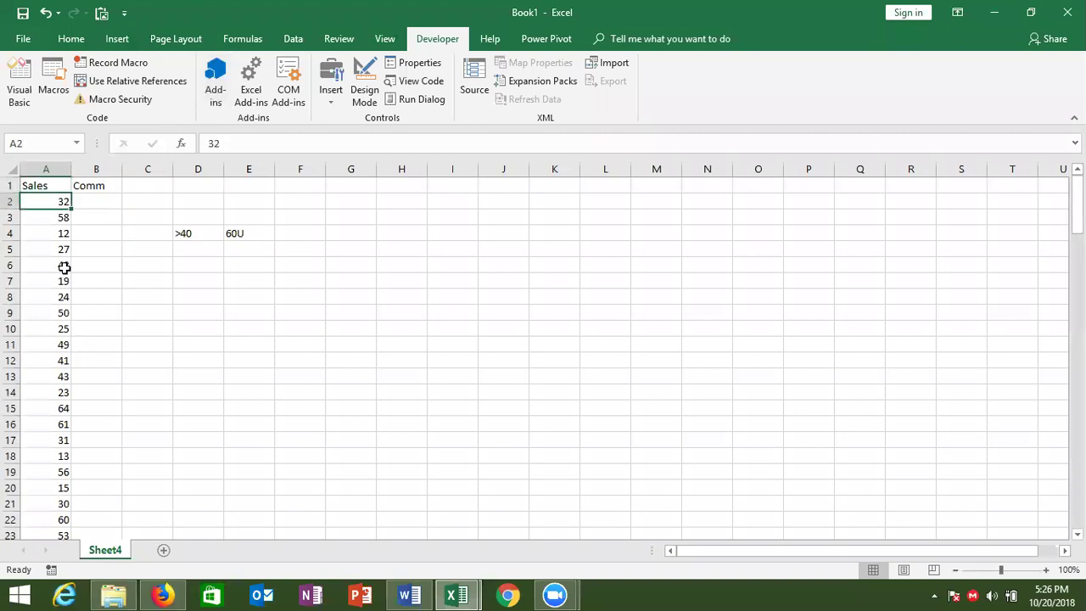
{"action": "key", "text": "ctrl+Down"}
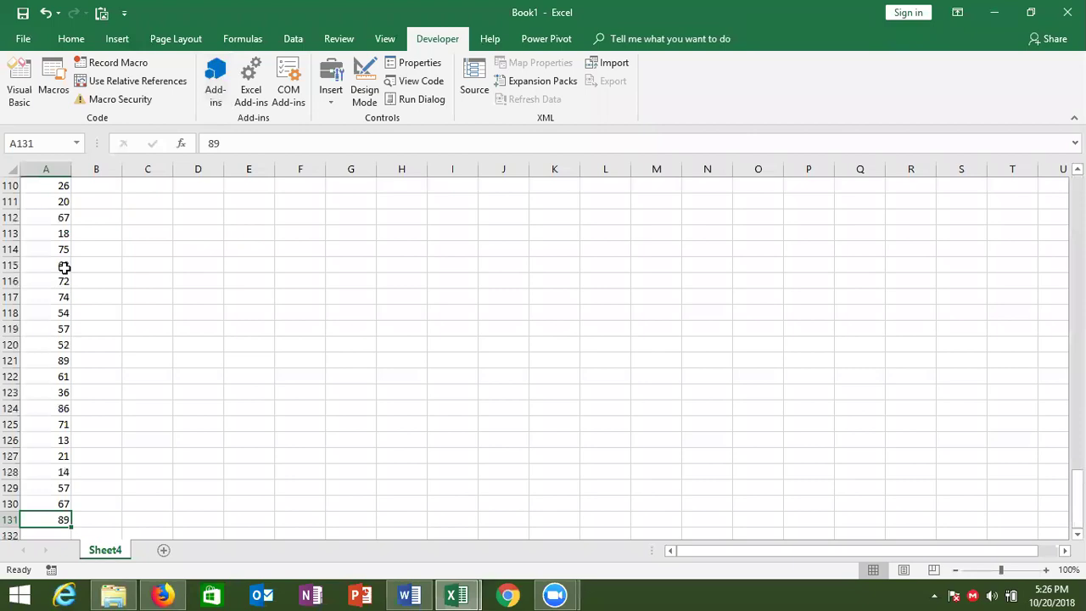
{"action": "key", "text": "alt+F11"}
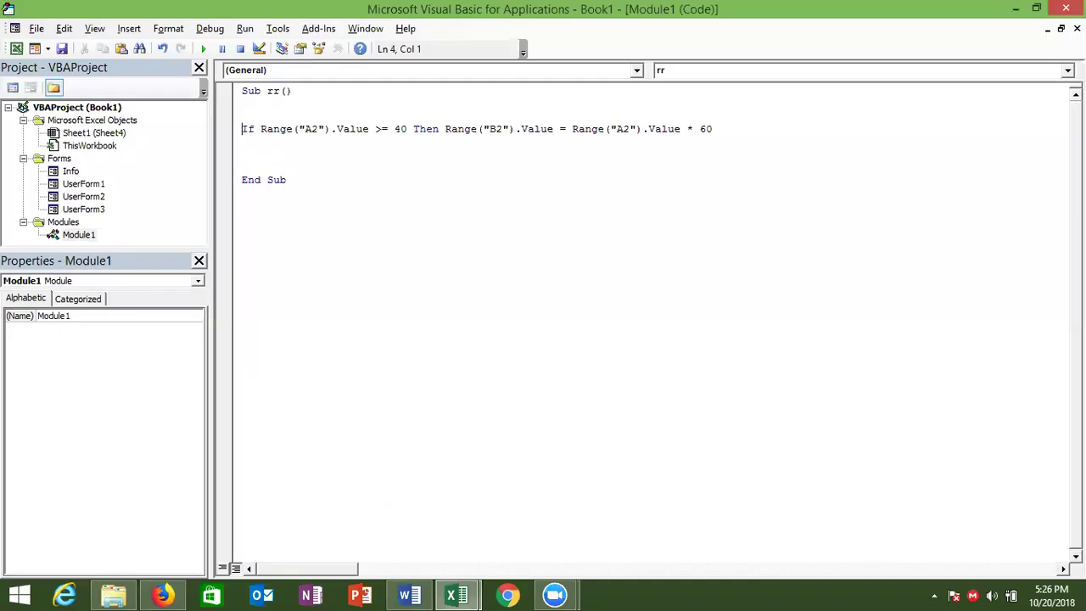
{"action": "key", "text": "shift+Down"}
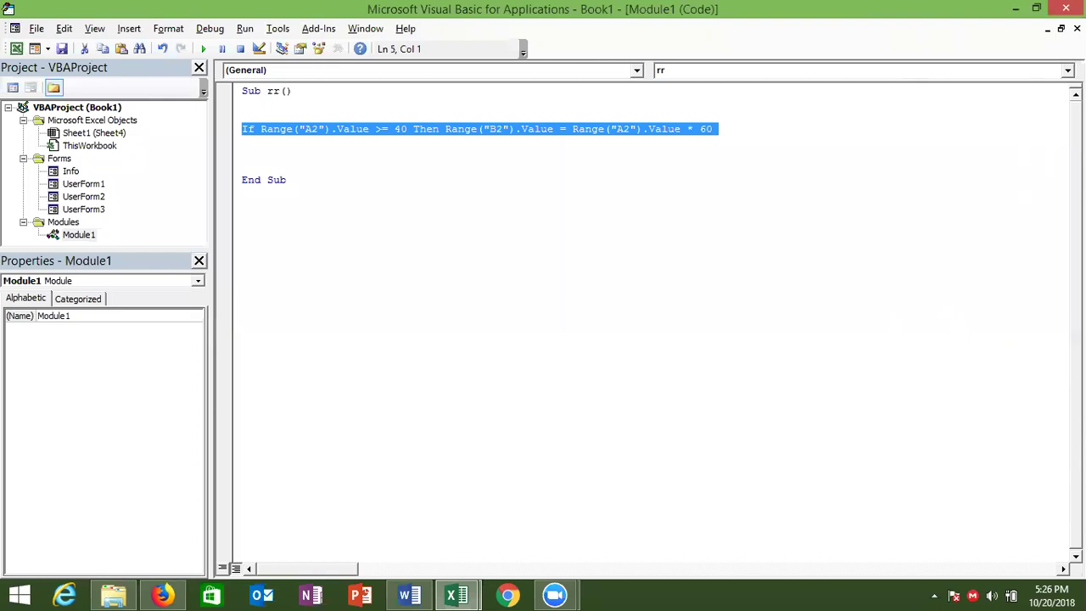
Put For i = 2 To 131 above the If line and Next i below it
{"action": "key", "text": "Up"}
{"action": "key", "text": "Up"}
{"action": "key", "text": "Return"}
{"action": "key", "text": "Up"}
{"action": "type", "text": "for "}
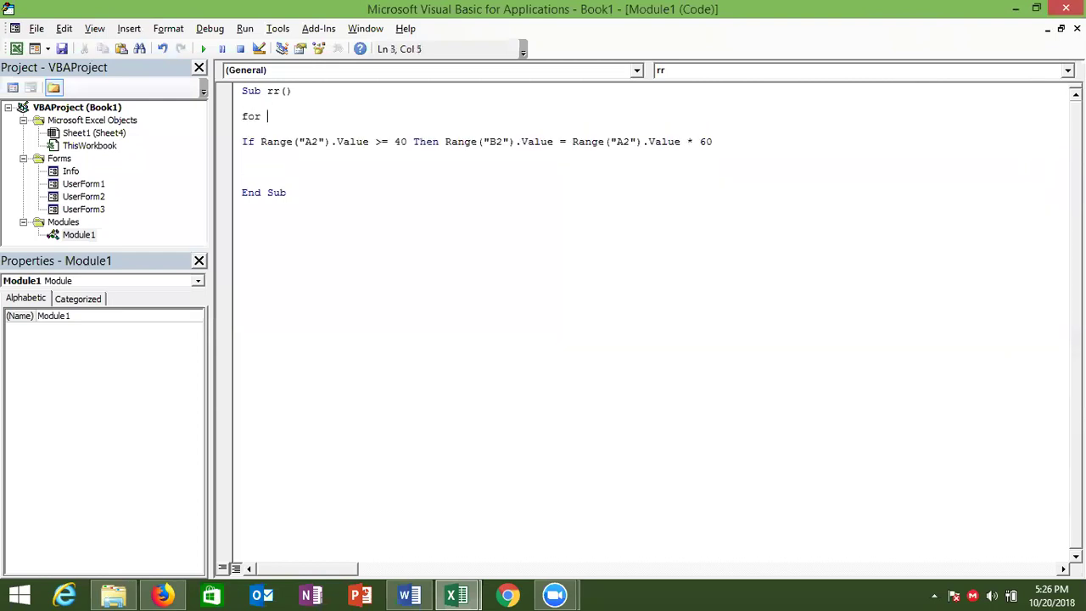
{"action": "type", "text": "i= 2 to "}
{"action": "type", "text": "131"}
{"action": "left_click", "coordinate": [246, 167]}
{"action": "type", "text": "next "}
{"action": "type", "text": "i"}
{"action": "key", "text": "Up"}
{"action": "key", "text": "Up"}
{"action": "key", "text": "Up"}
{"action": "left_click_drag", "start_coordinate": [242, 128], "coordinate": [382, 158]}
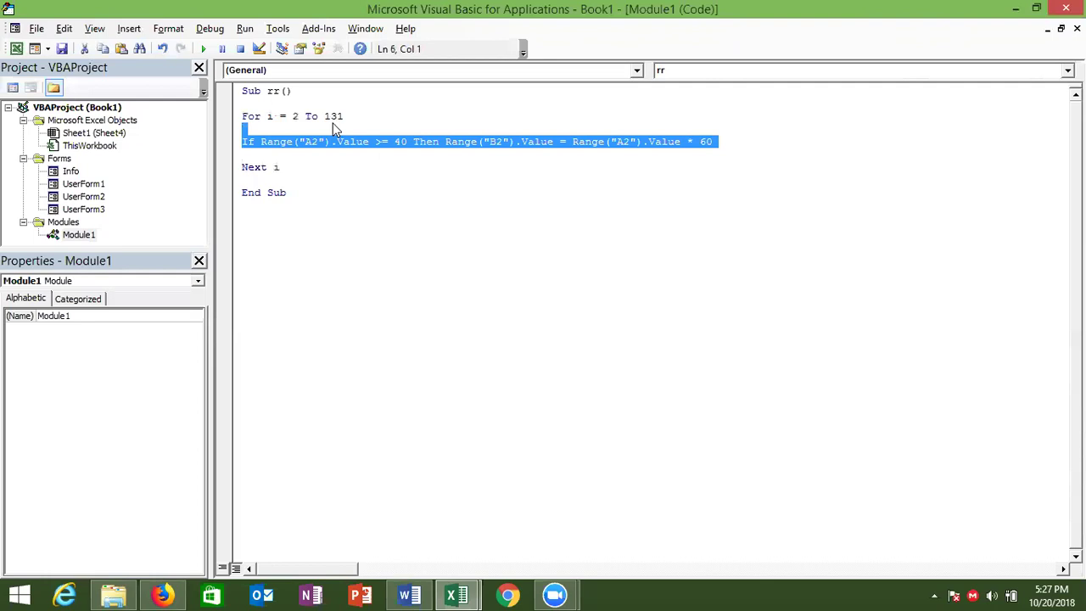
Start Step Into from the Debug menu and step through loop iterations with F8
{"action": "left_click", "coordinate": [215, 32]}
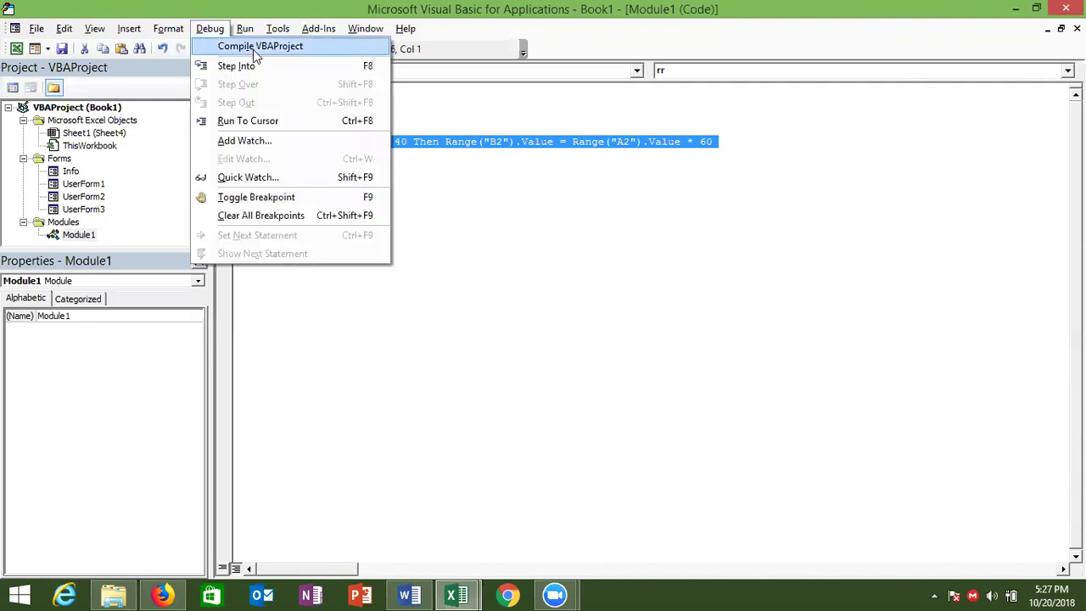
{"action": "left_click", "coordinate": [253, 65]}
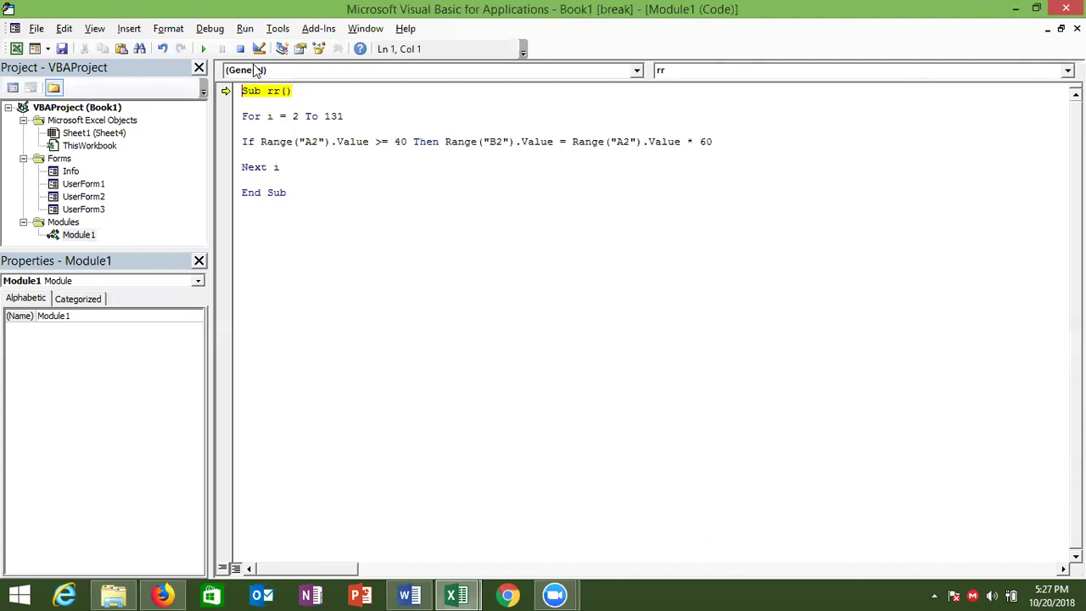
{"action": "key", "text": "F8"}
{"action": "key", "text": "F8"}
{"action": "key", "text": "F8"}
{"action": "key", "text": "F8"}
{"action": "key", "text": "F8"}
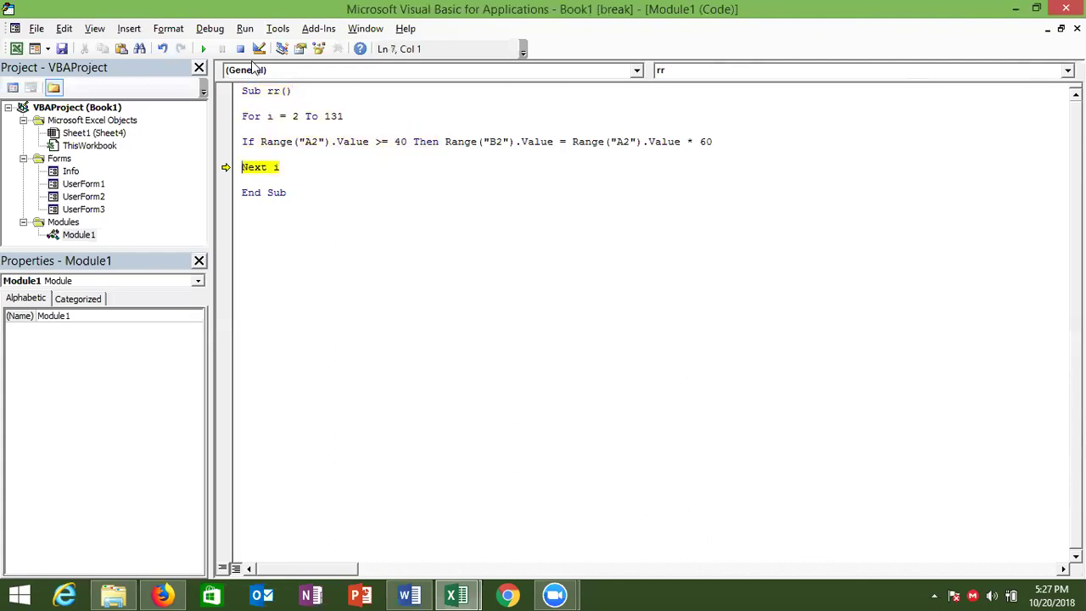
{"action": "key", "text": "F8"}
{"action": "key", "text": "F8"}
{"action": "key", "text": "F8"}
{"action": "key", "text": "F8"}
{"action": "key", "text": "F8"}
{"action": "key", "text": "F8"}
{"action": "key", "text": "F8"}
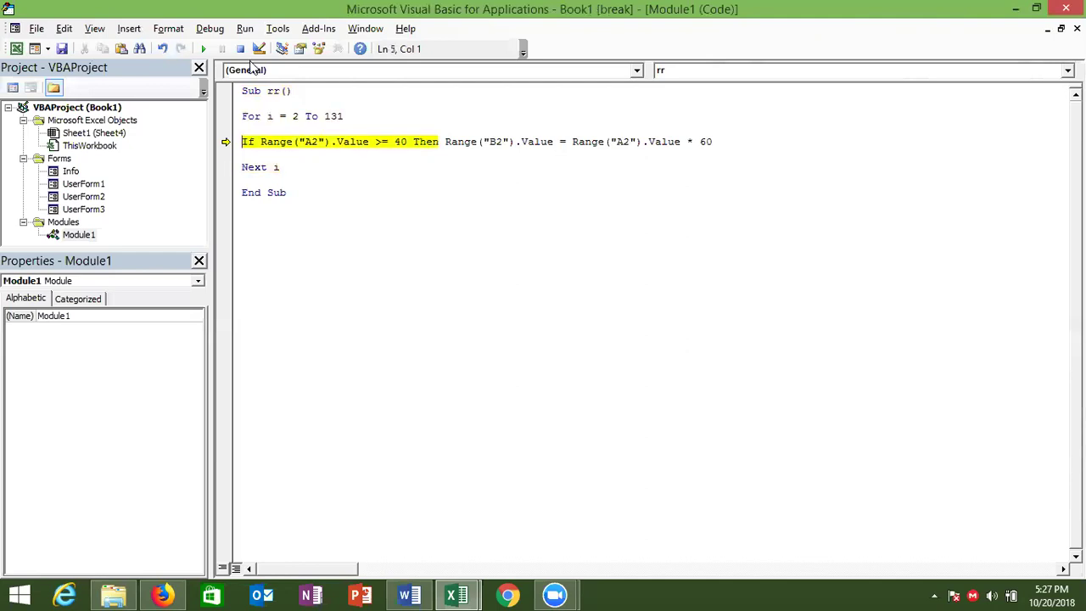
{"action": "key", "text": "F8"}
{"action": "key", "text": "F8"}
{"action": "key", "text": "F8"}
{"action": "key", "text": "F8"}
{"action": "key", "text": "F8"}
{"action": "key", "text": "F8"}
{"action": "key", "text": "F8"}
{"action": "key", "text": "F8"}
{"action": "key", "text": "F8"}
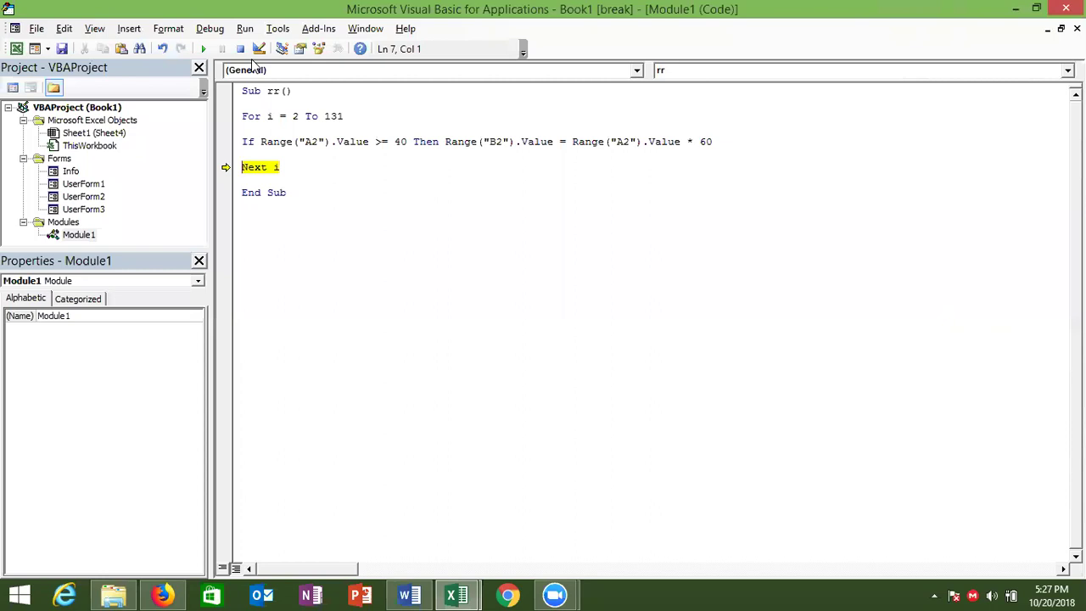
{"action": "key", "text": "alt+F11"}
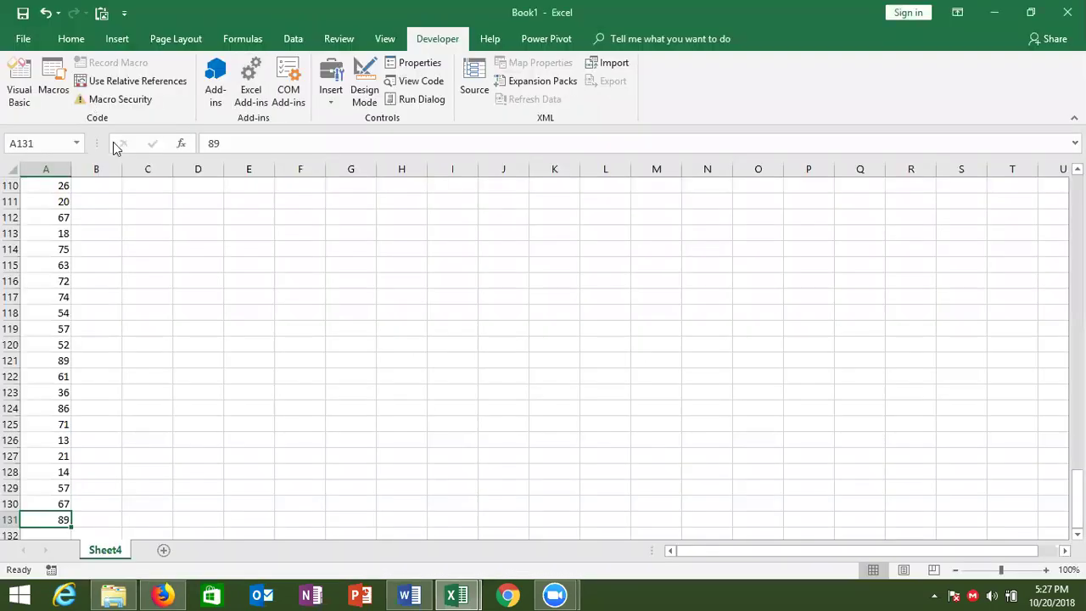
{"action": "key", "text": "ctrl+Home"}
{"action": "key", "text": "Down"}
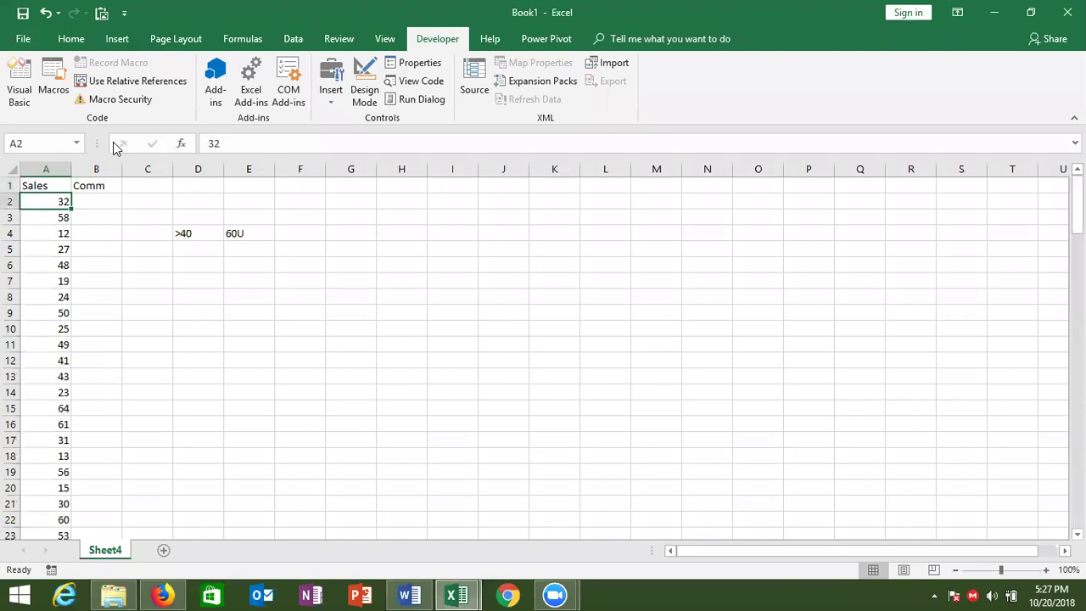
{"action": "key", "text": "alt+F11"}
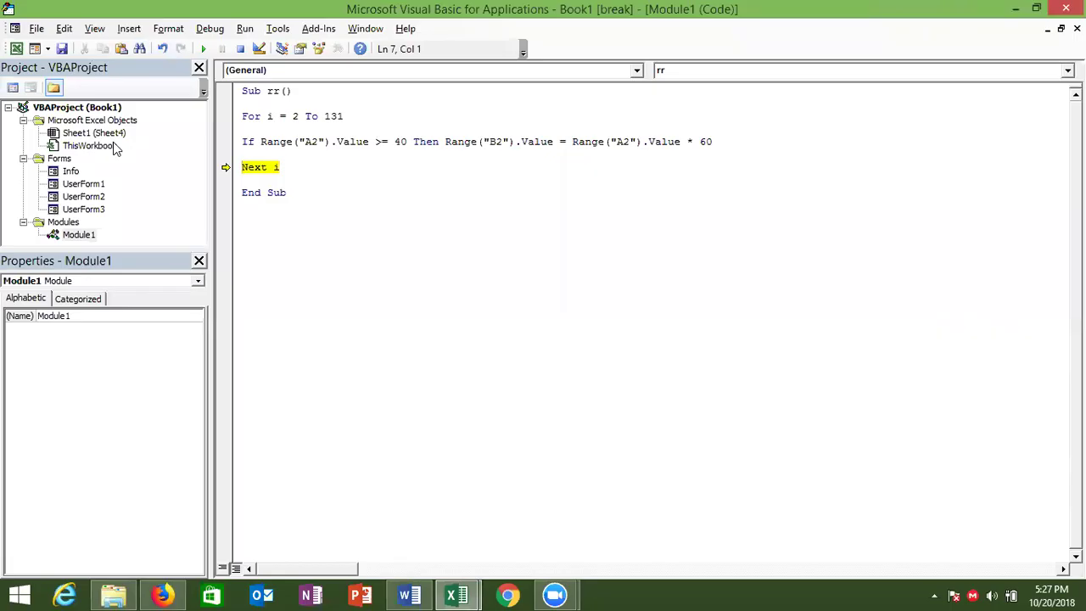
{"action": "key", "text": "alt+F11"}
{"action": "key", "text": "Down"}
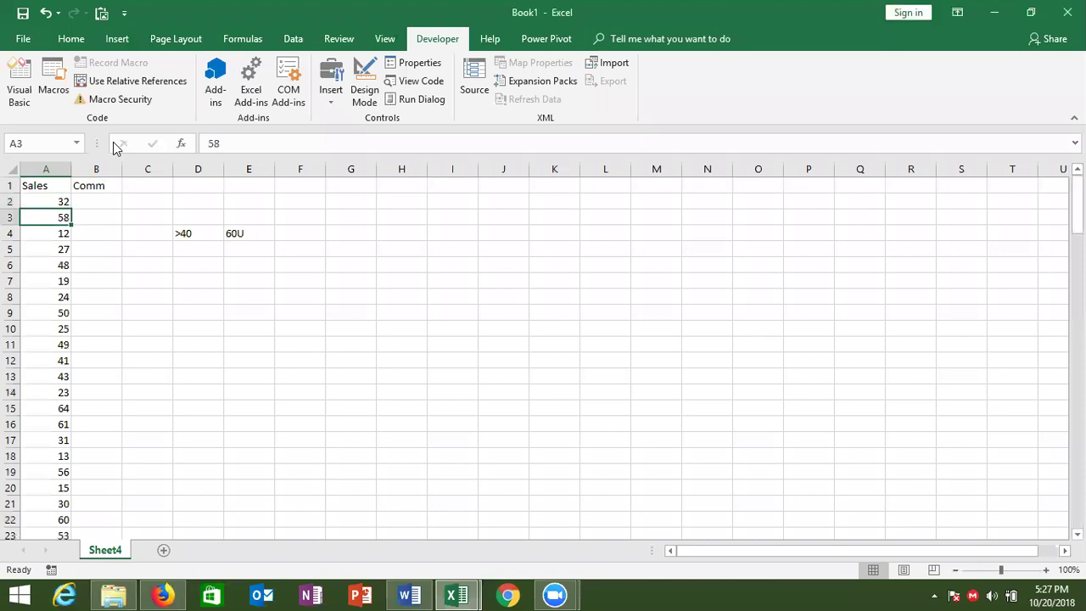
{"action": "key", "text": "Down"}
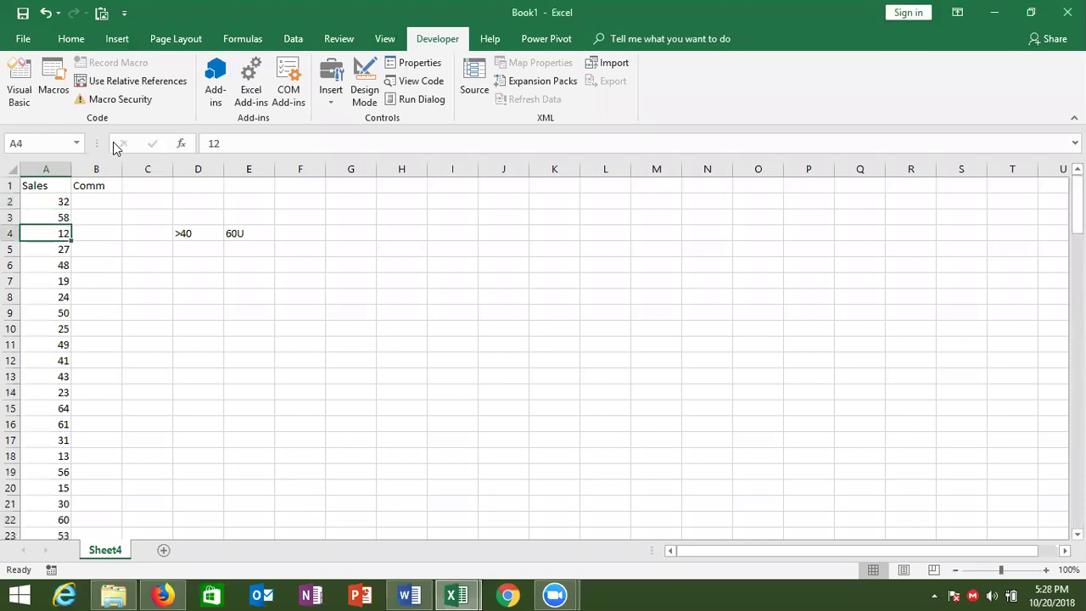
{"action": "key", "text": "Right"}
{"action": "key", "text": "ctrl+Up"}
{"action": "key", "text": "Left"}
{"action": "key", "text": "alt+F11"}
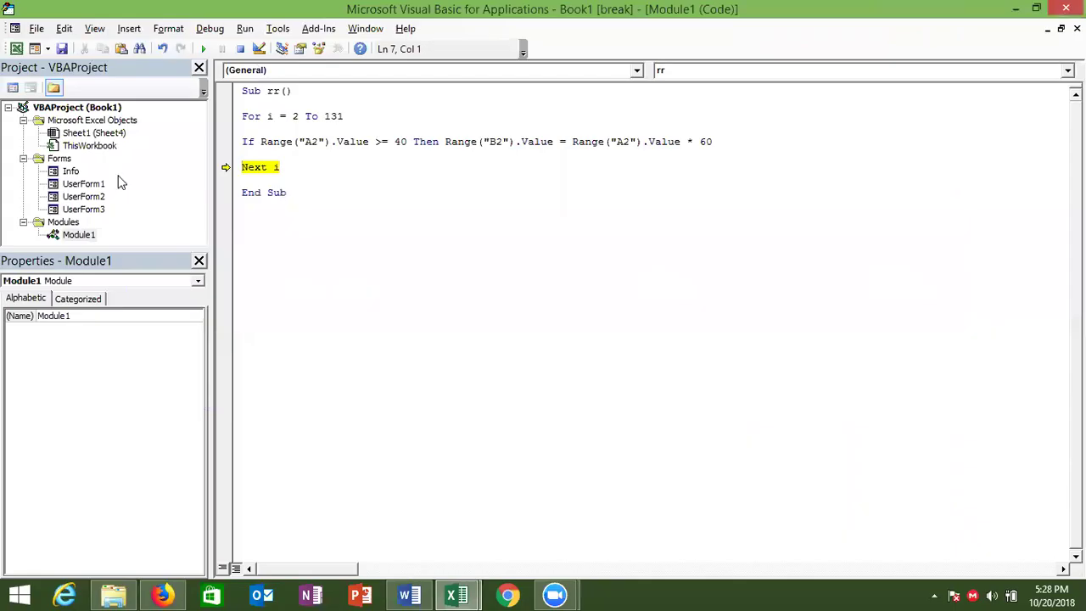
{"action": "mouse_move", "coordinate": [270, 119]}
{"action": "left_click", "coordinate": [936, 594]}
{"action": "left_click", "coordinate": [959, 489]}
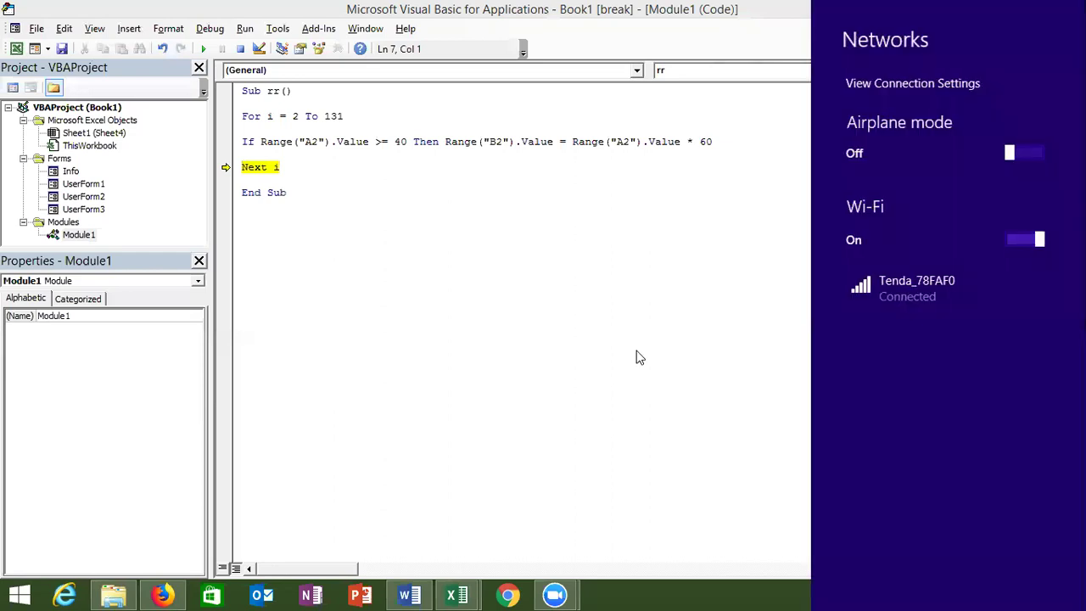
{"action": "left_click", "coordinate": [637, 347]}
{"action": "left_click", "coordinate": [370, 205]}
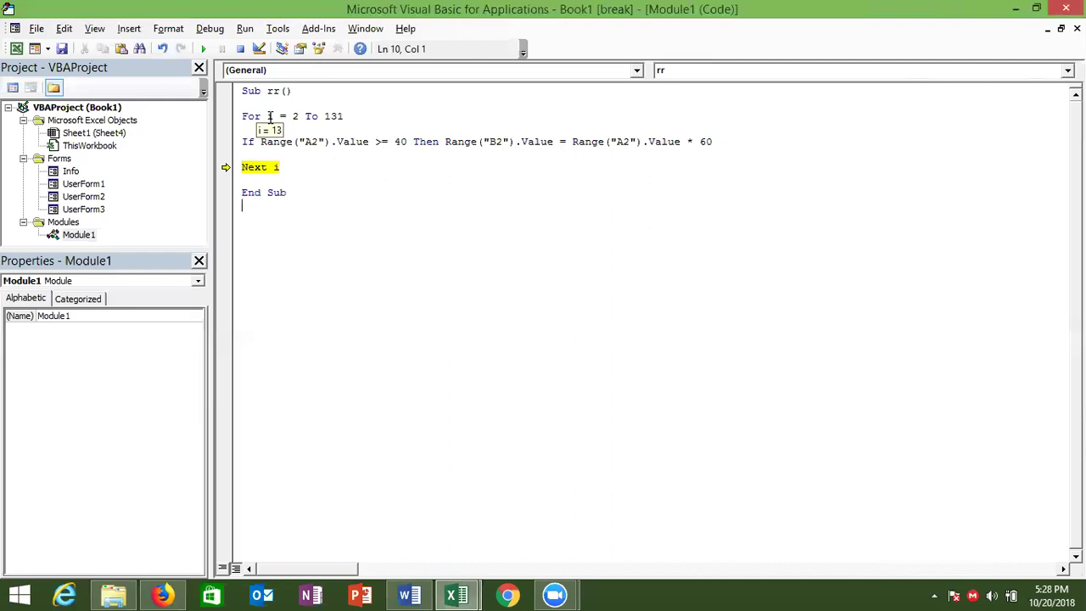
Change the If line's A2 and B2 references to "A" & i and "B" & i
{"action": "key", "text": "F8"}
{"action": "key", "text": "F8"}
{"action": "key", "text": "F8"}
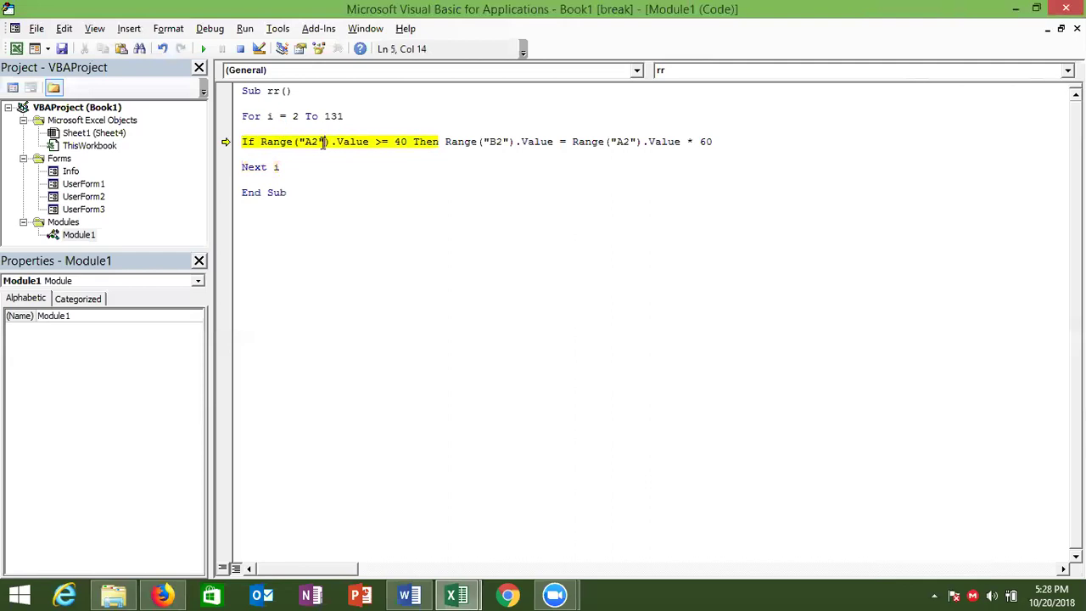
{"action": "key", "text": "BackSpace"}
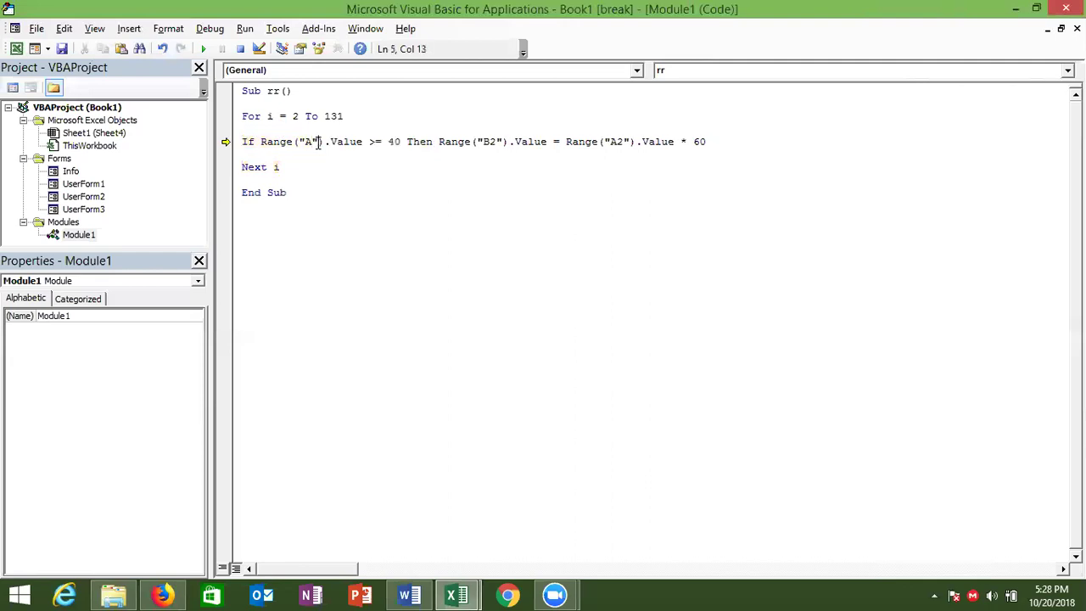
{"action": "key", "text": "Right"}
{"action": "type", "text": "& i"}
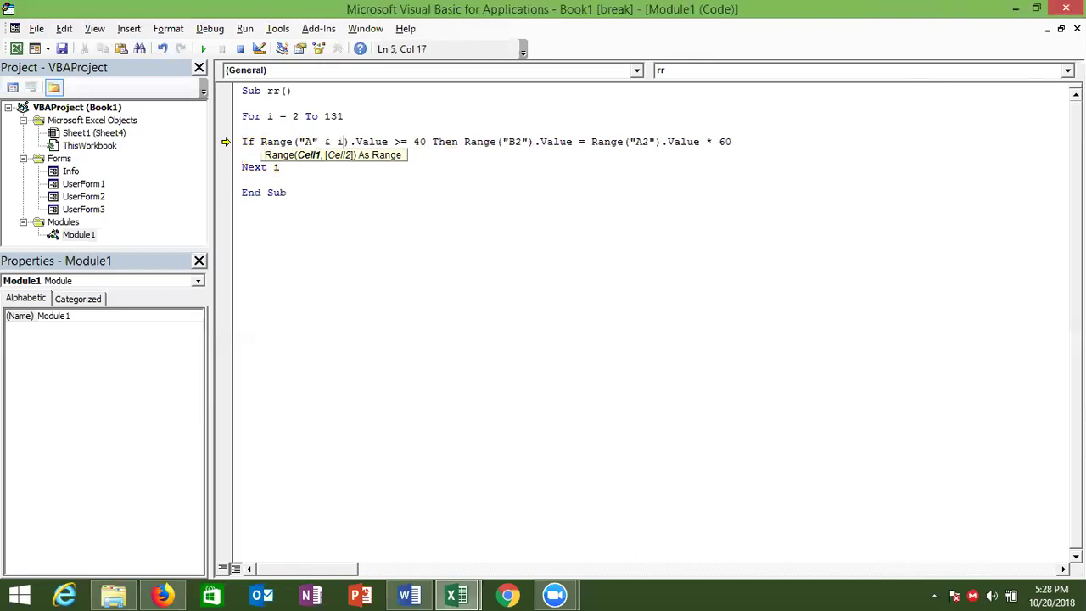
{"action": "left_click", "coordinate": [525, 141]}
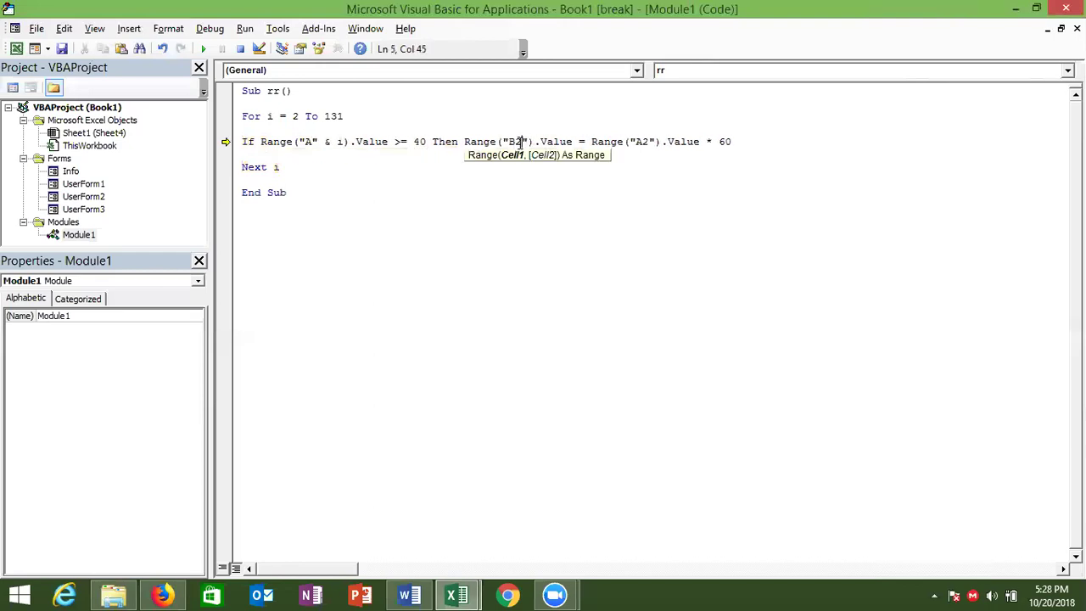
{"action": "key", "text": "BackSpace"}
{"action": "key", "text": "Right"}
{"action": "type", "text": "& "}
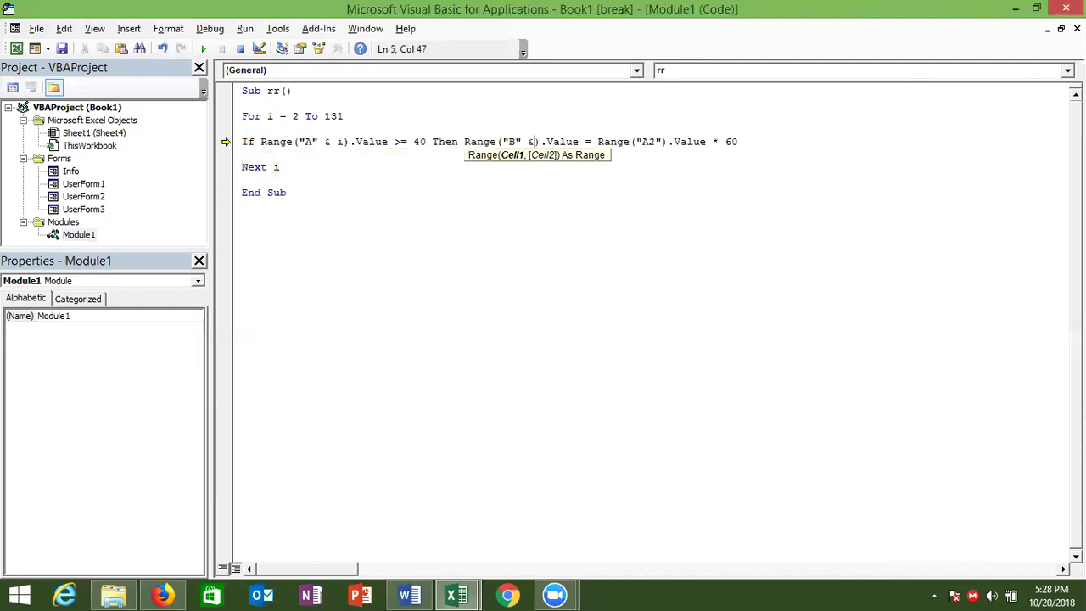
{"action": "type", "text": "i"}
{"action": "left_click", "coordinate": [668, 142]}
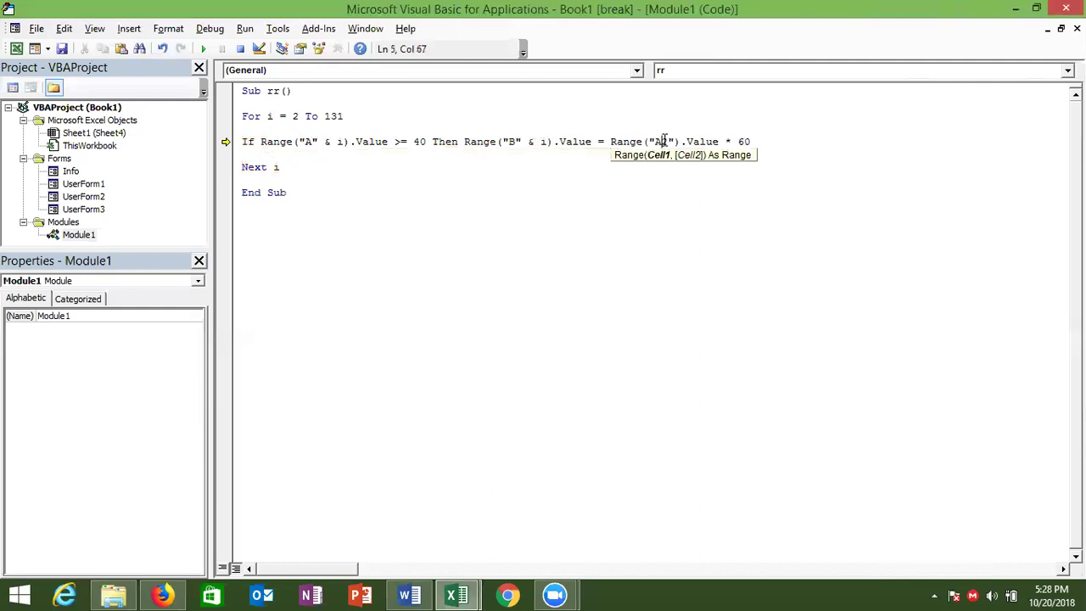
{"action": "key", "text": "BackSpace"}
{"action": "key", "text": "Right"}
{"action": "type", "text": "& i"}
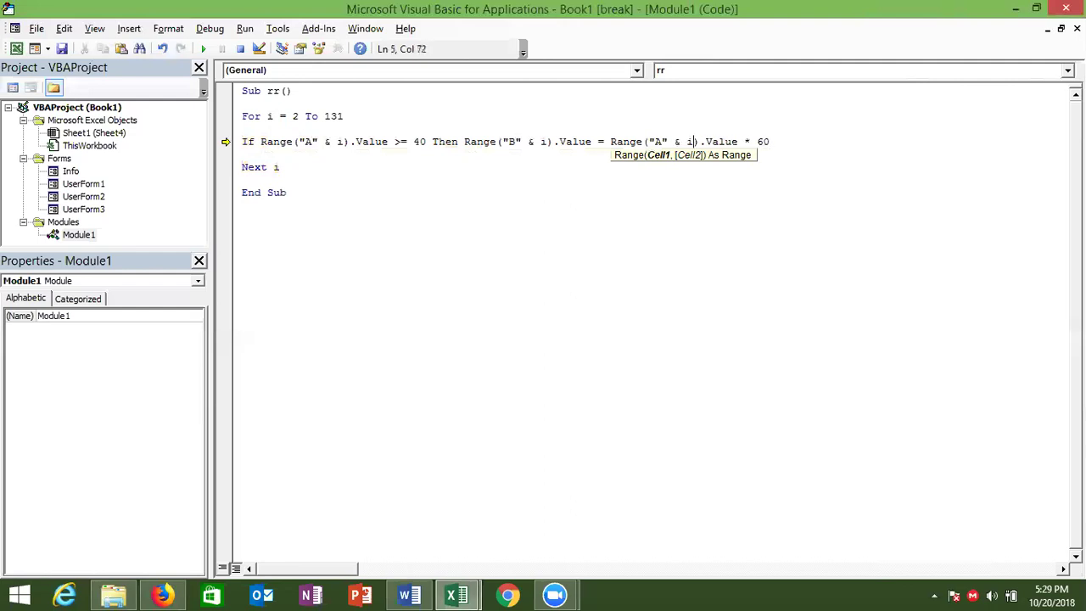
{"action": "left_click", "coordinate": [628, 180]}
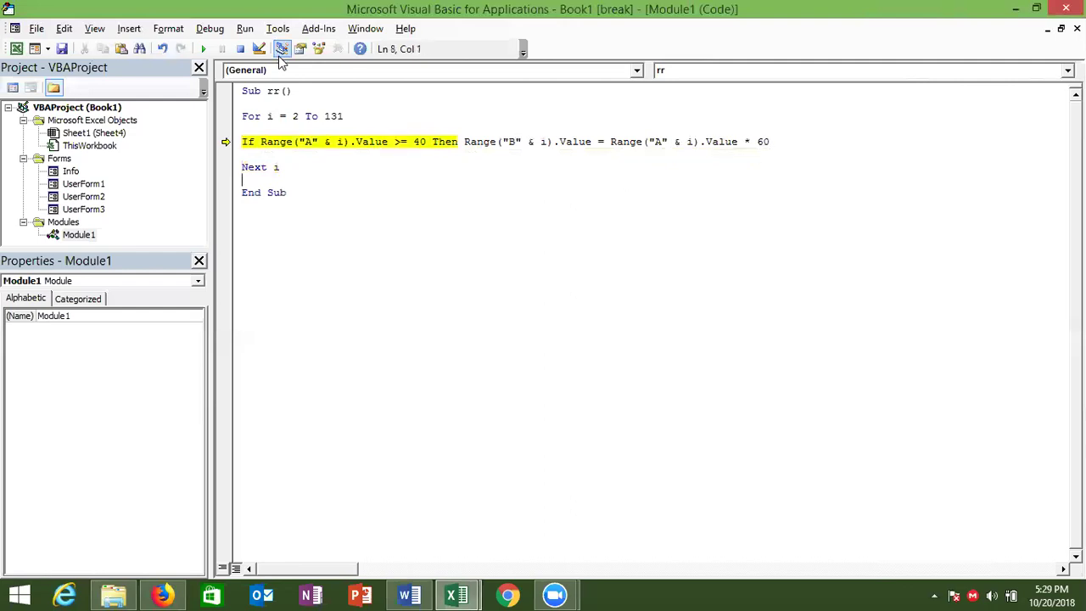
Reset and step the revised macro with F8, checking the commission written to B3
{"action": "left_click", "coordinate": [242, 49]}
{"action": "left_click", "coordinate": [274, 142]}
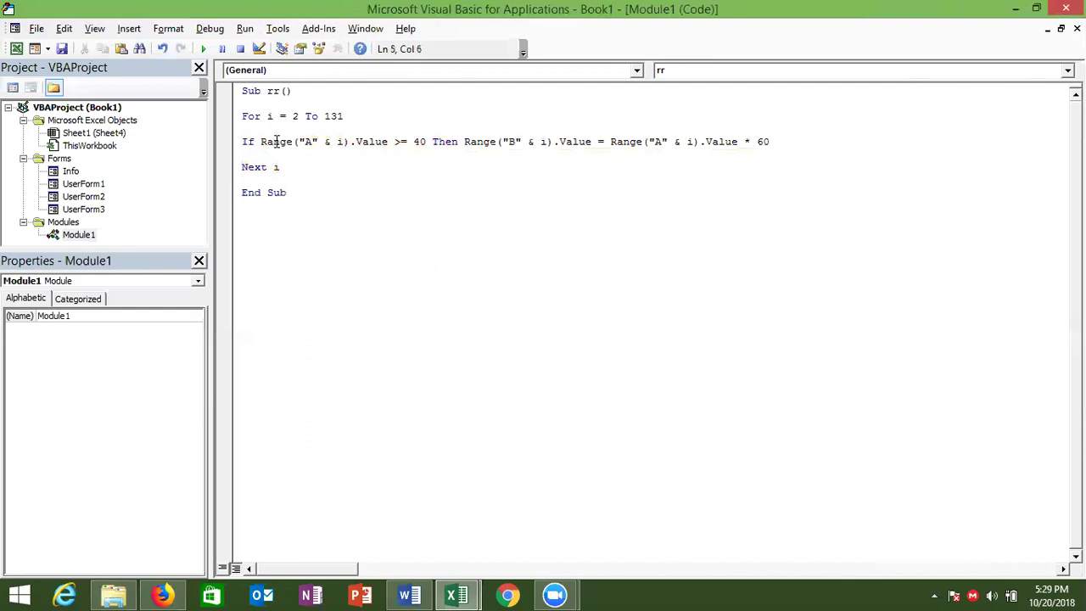
{"action": "key", "text": "F8"}
{"action": "key", "text": "F8"}
{"action": "key", "text": "F8"}
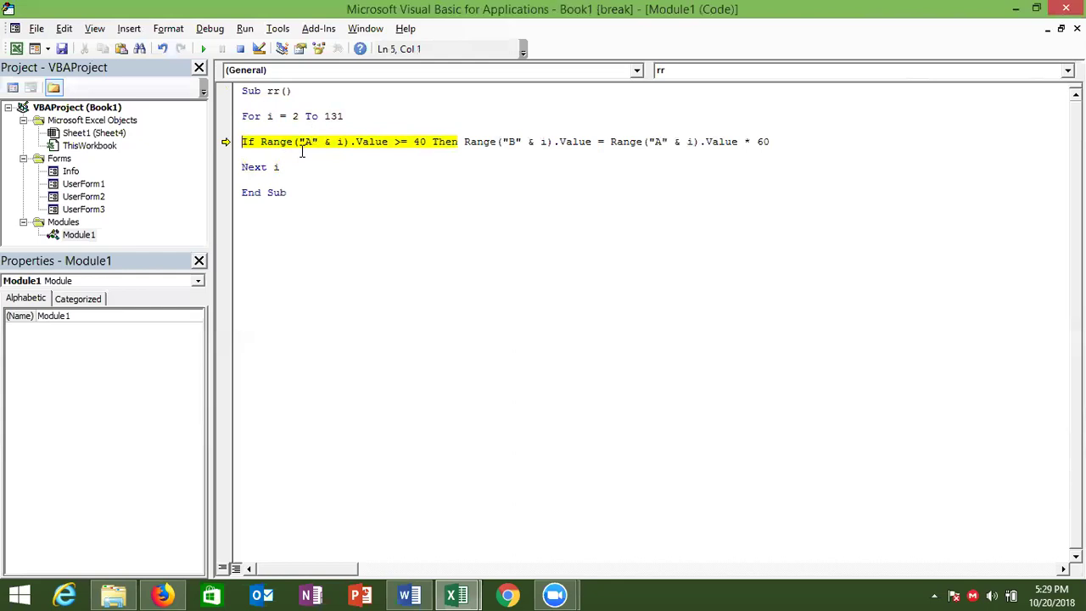
{"action": "key", "text": "F8"}
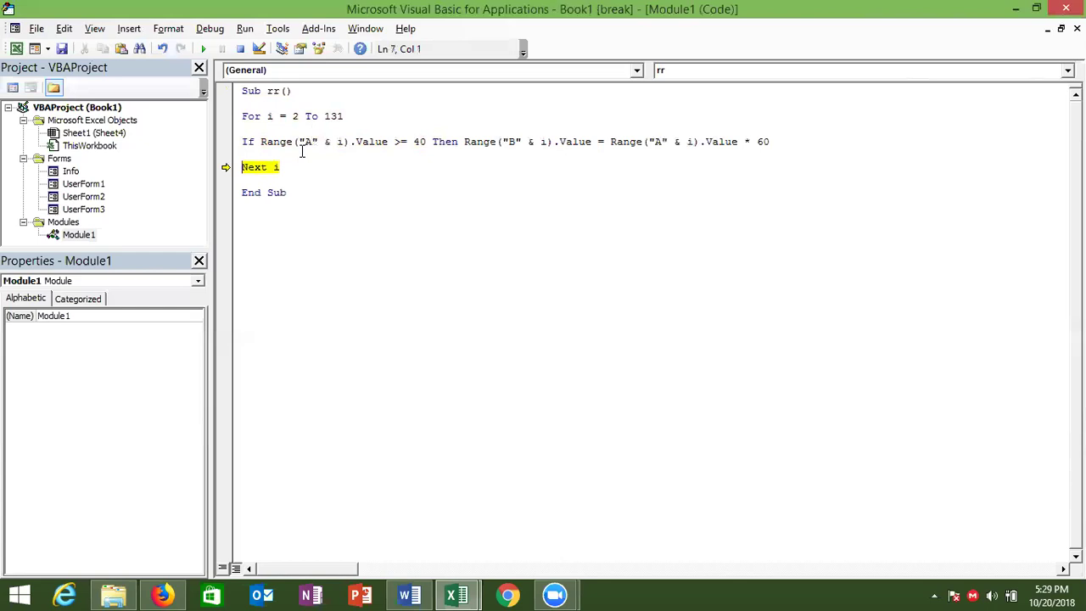
{"action": "key", "text": "F8"}
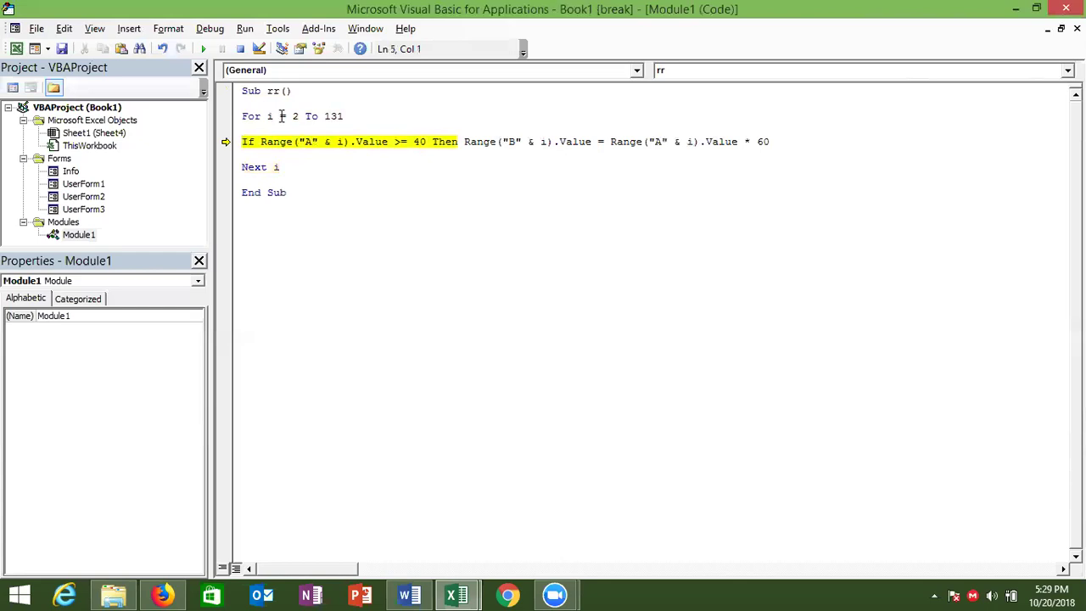
{"action": "mouse_move", "coordinate": [270, 115]}
{"action": "key", "text": "F8"}
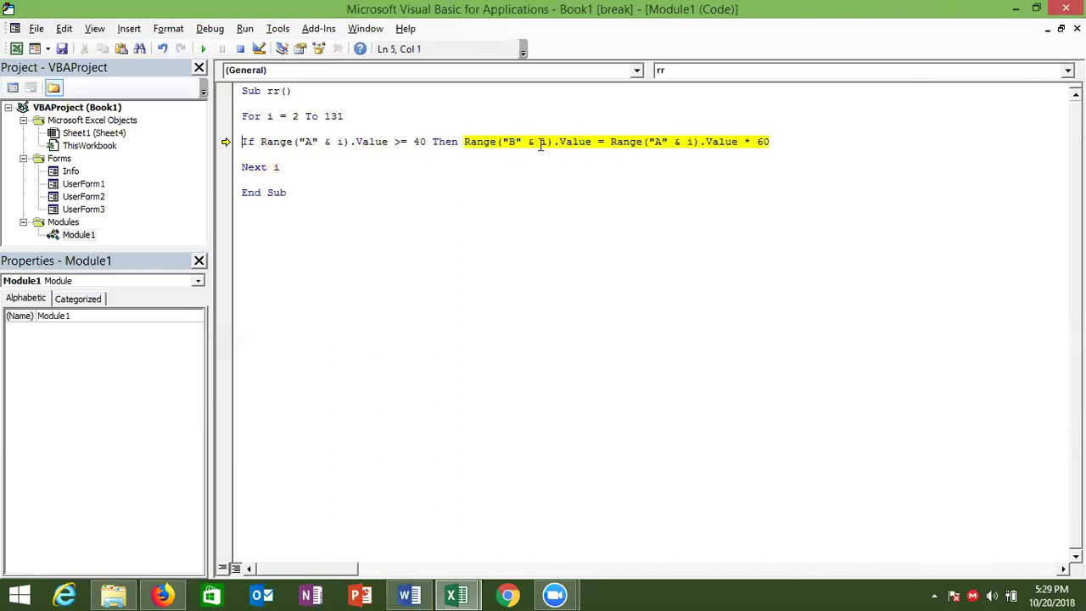
{"action": "mouse_move", "coordinate": [544, 144]}
{"action": "key", "text": "F8"}
{"action": "key", "text": "alt+Tab"}
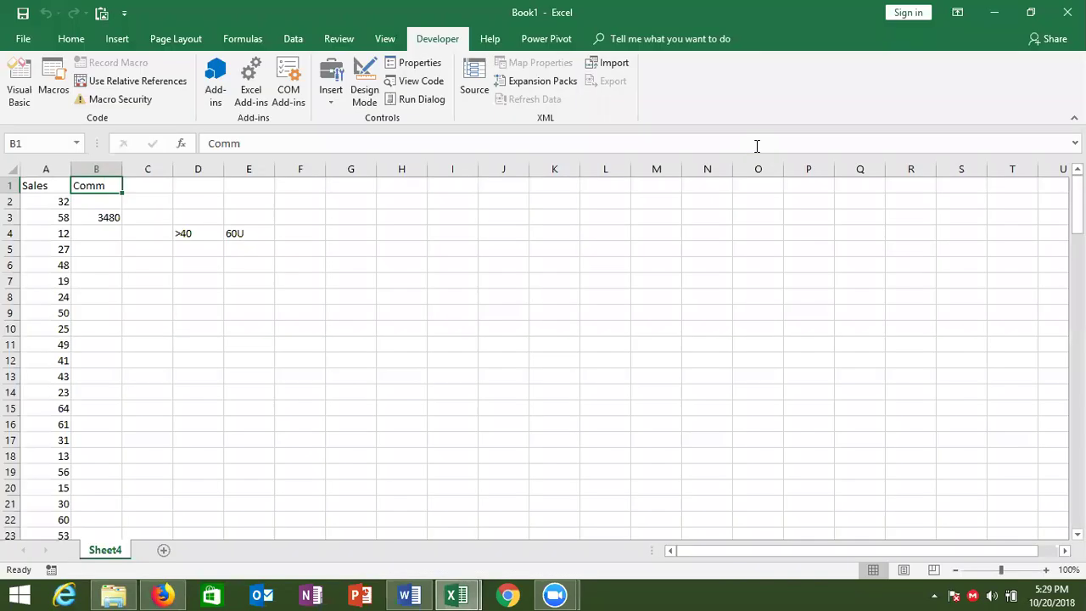
{"action": "left_click", "coordinate": [94, 213]}
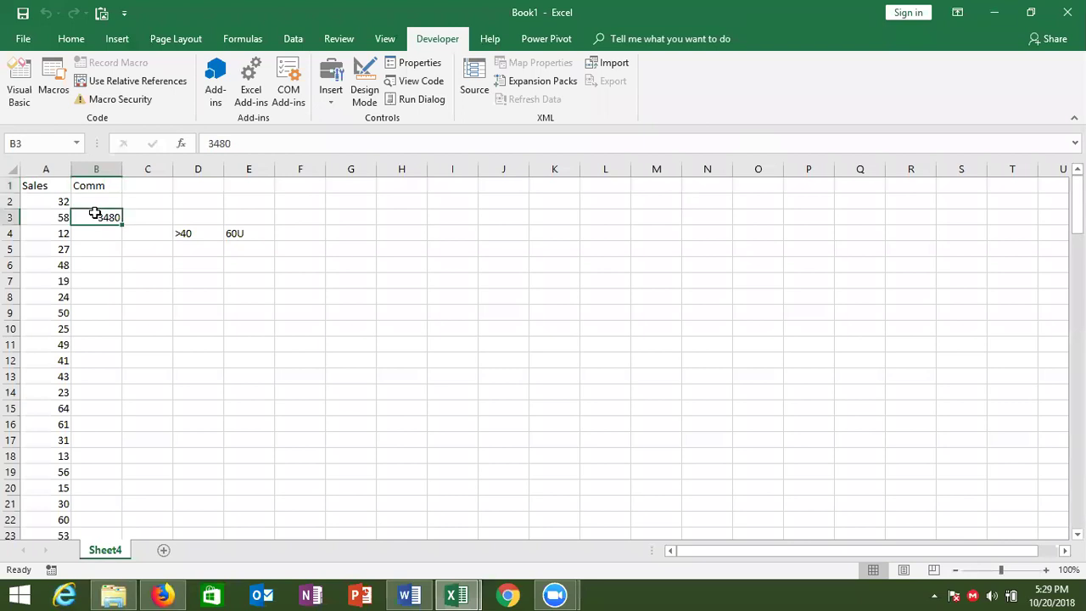
{"action": "key", "text": "alt+Tab"}
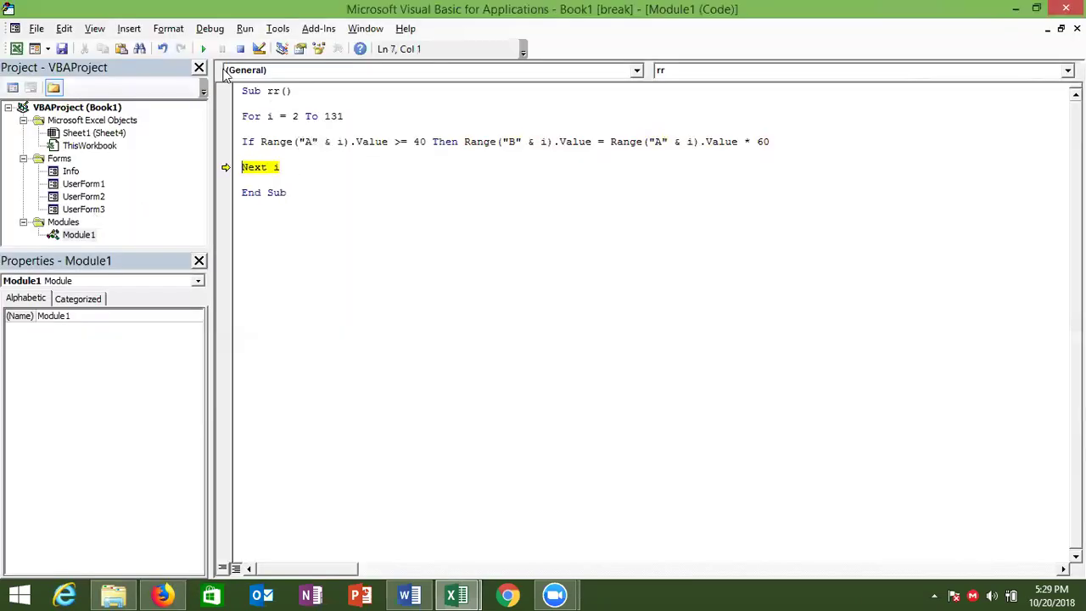
Continue the macro to finish the loop and check the last Sales row in Excel
{"action": "left_click", "coordinate": [204, 50]}
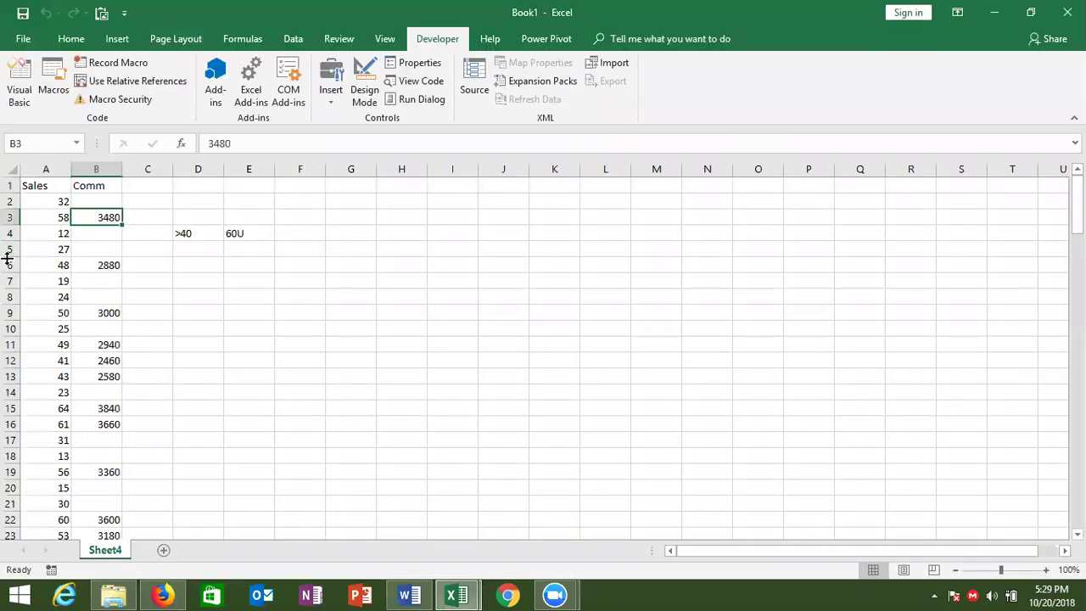
{"action": "key", "text": "Left"}
{"action": "key", "text": "ctrl+Down"}
{"action": "key", "text": "Down"}
{"action": "key", "text": "Up"}
{"action": "key", "text": "ctrl+Up"}
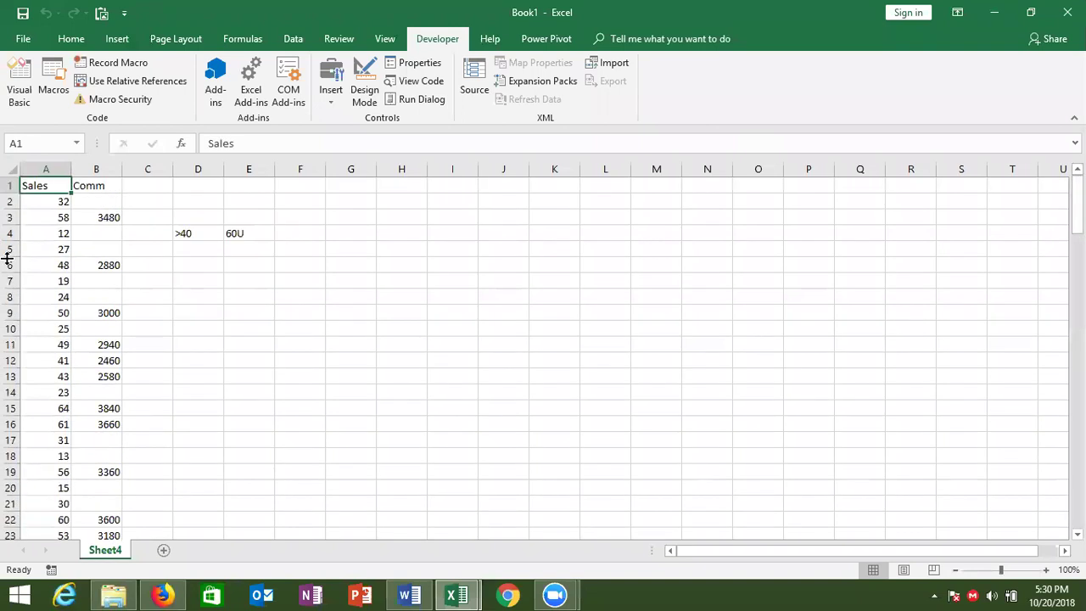
{"action": "key", "text": "alt+F11"}
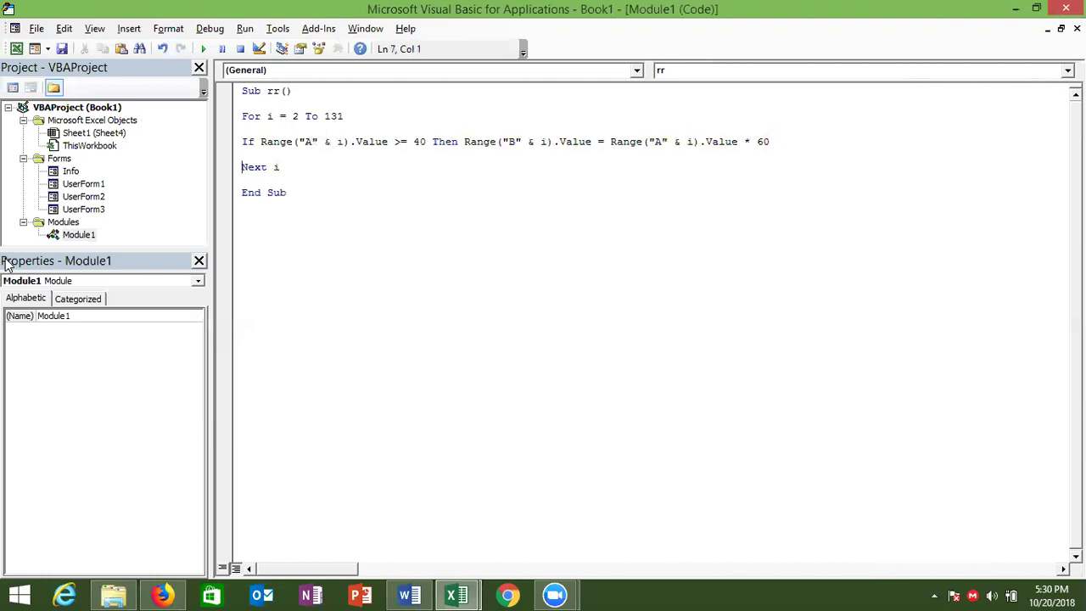
{"action": "key", "text": "Up"}
{"action": "key", "text": "Up"}
{"action": "key", "text": "shift+Down"}
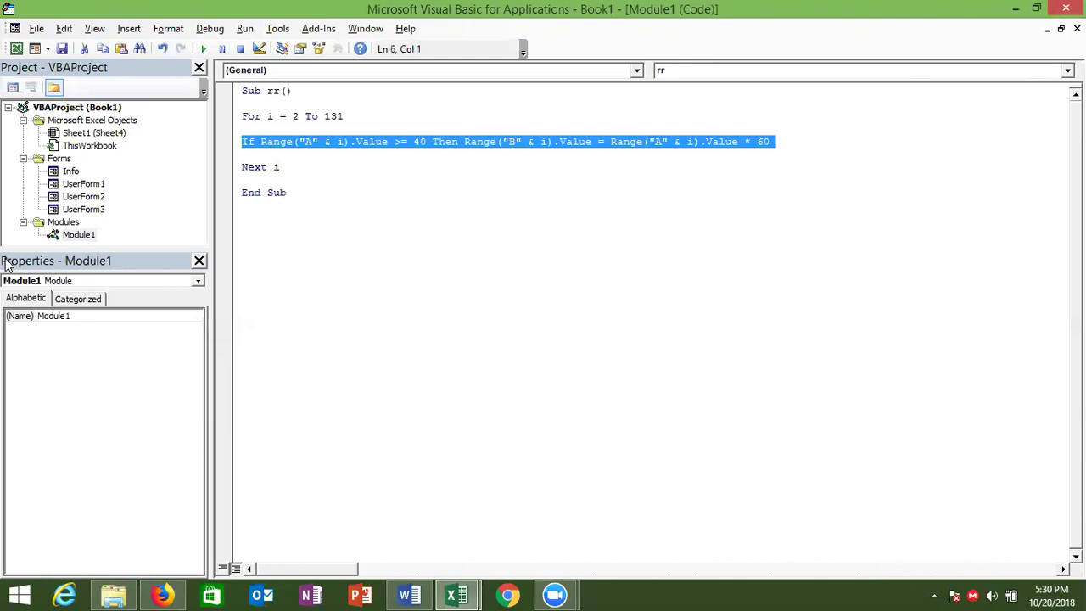
{"action": "key", "text": "Up"}
{"action": "key", "text": "Up"}
{"action": "key", "text": "Up"}
{"action": "key", "text": "shift+Down"}
{"action": "key", "text": "shift+Down"}
{"action": "key", "text": "shift+Down"}
{"action": "key", "text": "shift+Down"}
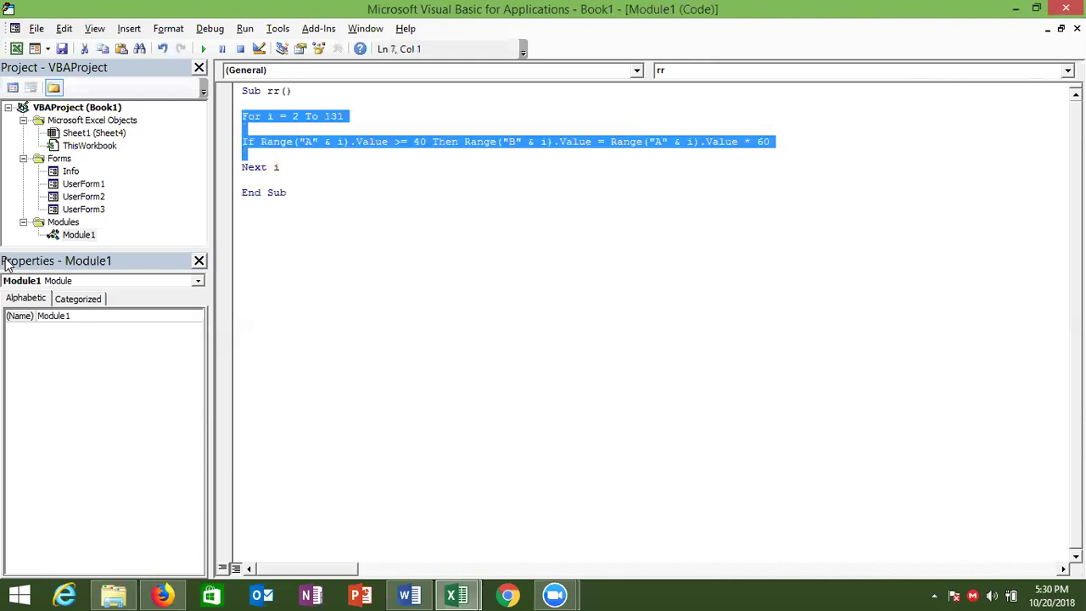
{"action": "key", "text": "shift+Down"}
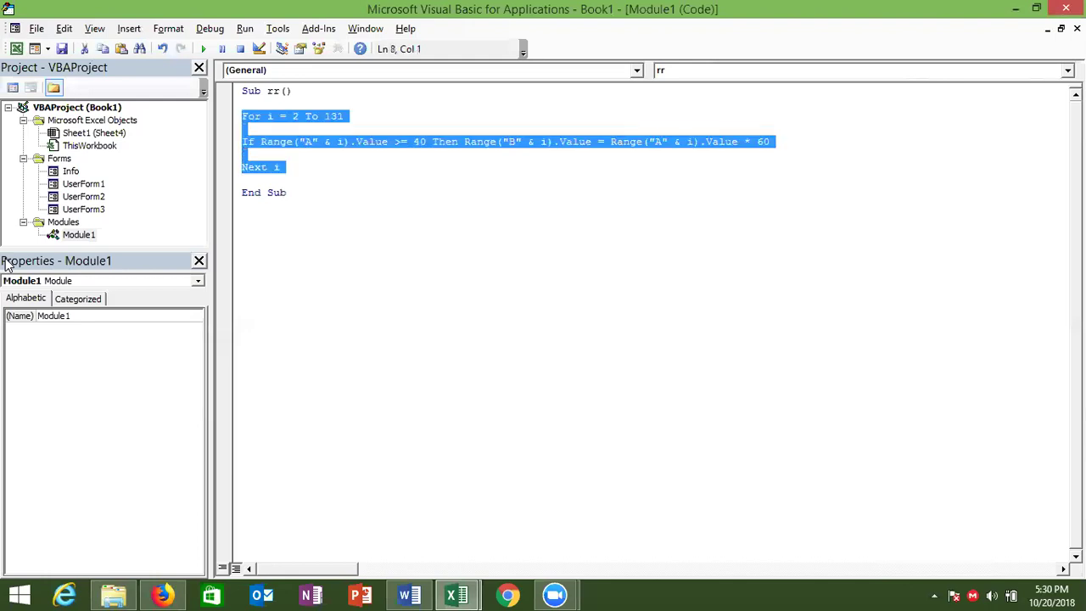
{"action": "key", "text": "Up"}
{"action": "key", "text": "Down"}
{"action": "key", "text": "Down"}
{"action": "key", "text": "Down"}
{"action": "key", "text": "Right"}
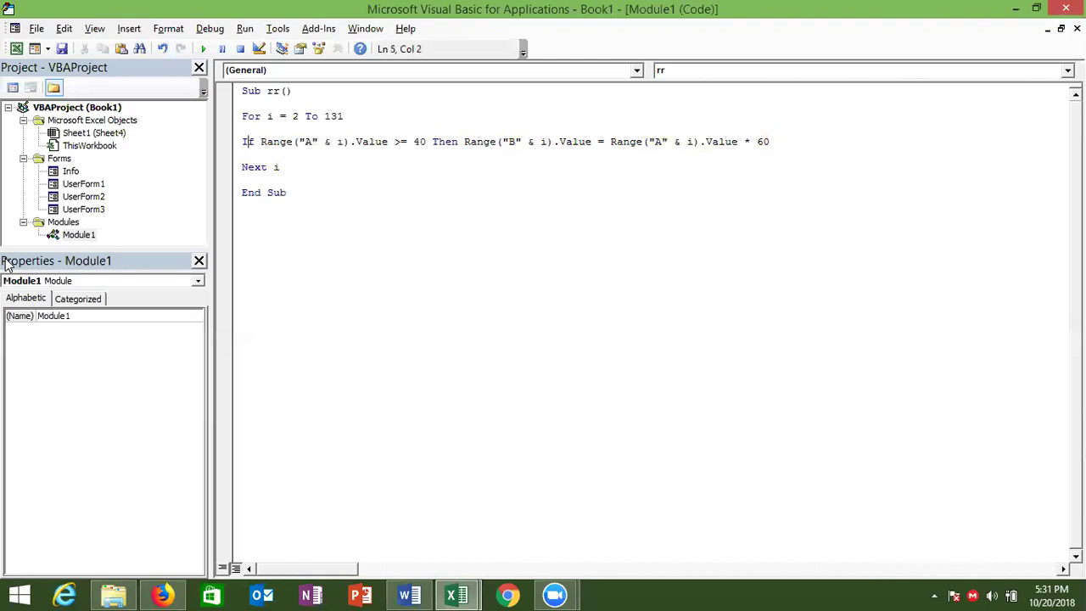
Copy the whole rr macro and paste a second copy below it
{"action": "key", "text": "Down"}
{"action": "key", "text": "Down"}
{"action": "key", "text": "Down"}
{"action": "key", "text": "Right"}
{"action": "key", "text": "Down"}
{"action": "key", "text": "Return"}
{"action": "key", "text": "Return"}
{"action": "key", "text": "Up"}
{"action": "key", "text": "Up"}
{"action": "key", "text": "Up"}
{"action": "key", "text": "Up"}
{"action": "key", "text": "Up"}
{"action": "key", "text": "Up"}
{"action": "key", "text": "Up"}
{"action": "key", "text": "shift+Down"}
{"action": "key", "text": "shift+Down"}
{"action": "key", "text": "shift+Down"}
{"action": "key", "text": "shift+Down"}
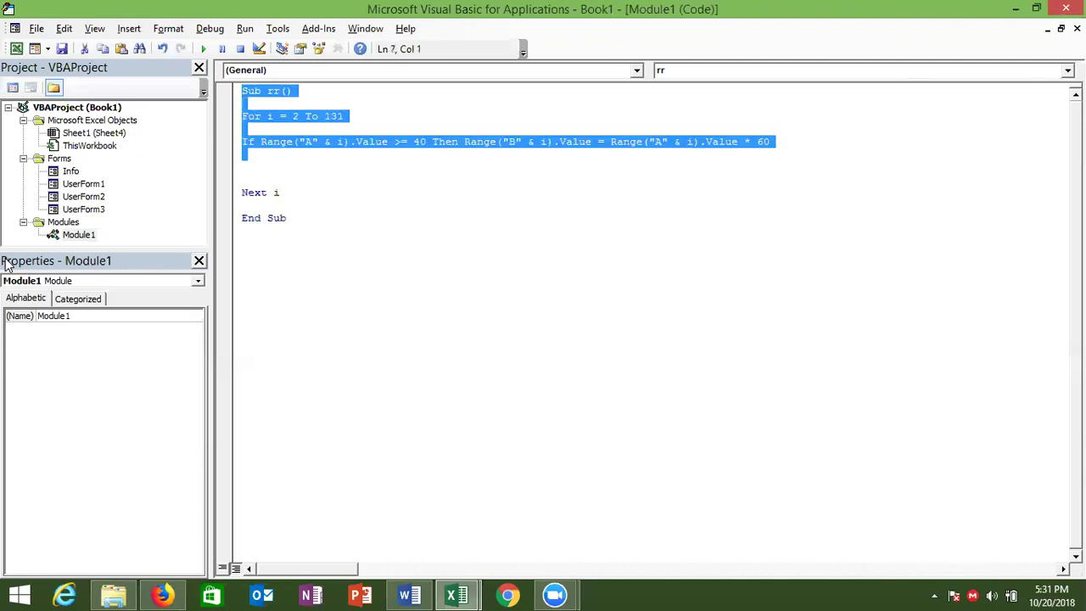
{"action": "key", "text": "shift+Down"}
{"action": "key", "text": "shift+Down"}
{"action": "key", "text": "shift+Down"}
{"action": "key", "text": "ctrl+c"}
{"action": "key", "text": "Down"}
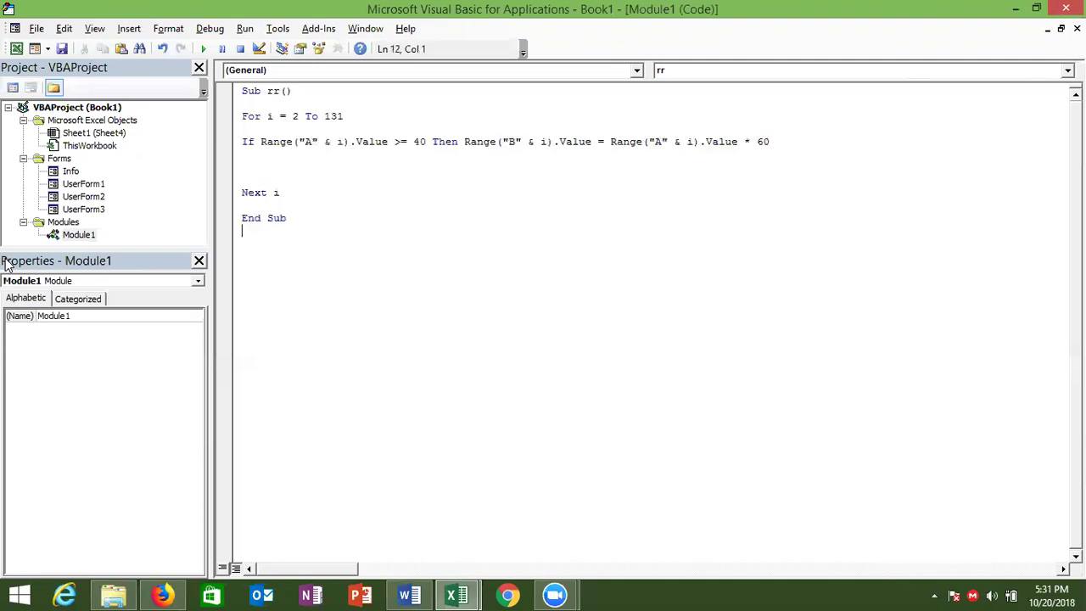
{"action": "key", "text": "ctrl+v"}
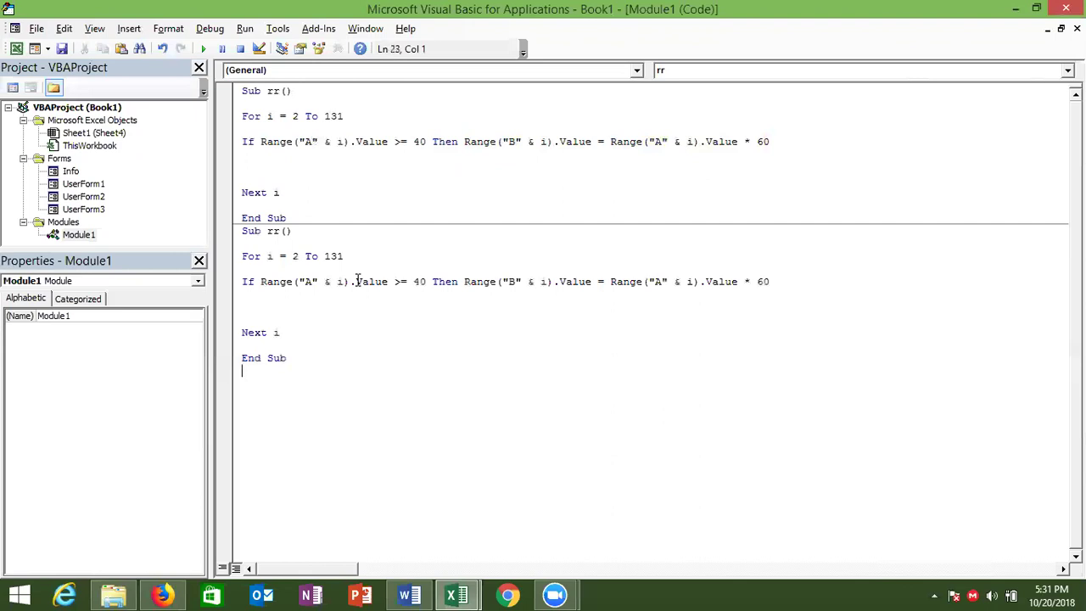
Highlight the 40 threshold and Range A value in the copy, then view the worksheet
{"action": "left_click_drag", "start_coordinate": [398, 282], "coordinate": [419, 281]}
{"action": "left_click_drag", "start_coordinate": [610, 282], "coordinate": [735, 283]}
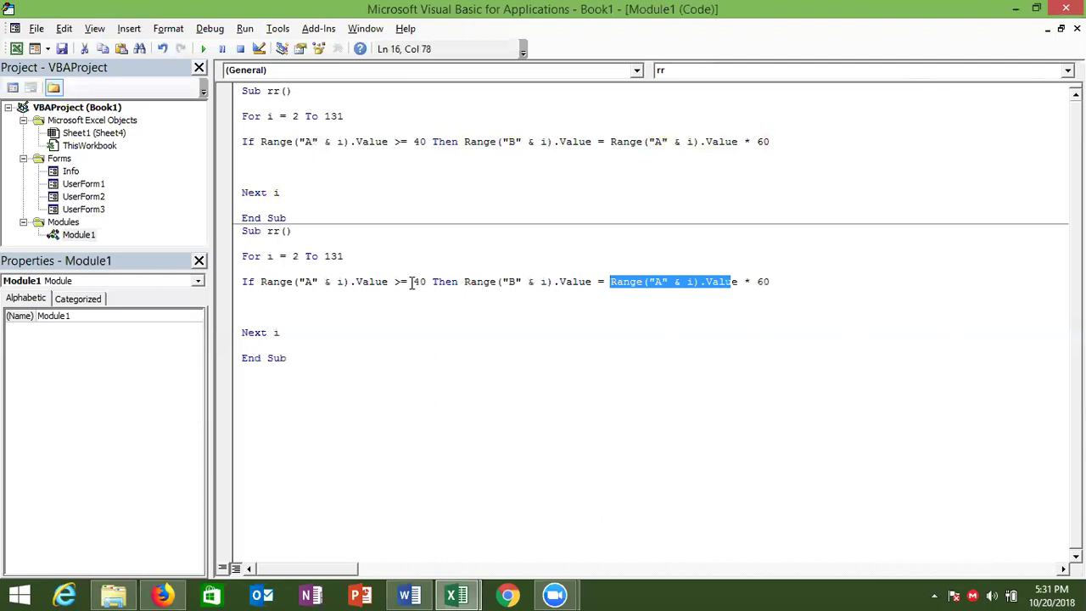
{"action": "left_click_drag", "start_coordinate": [412, 285], "coordinate": [421, 285]}
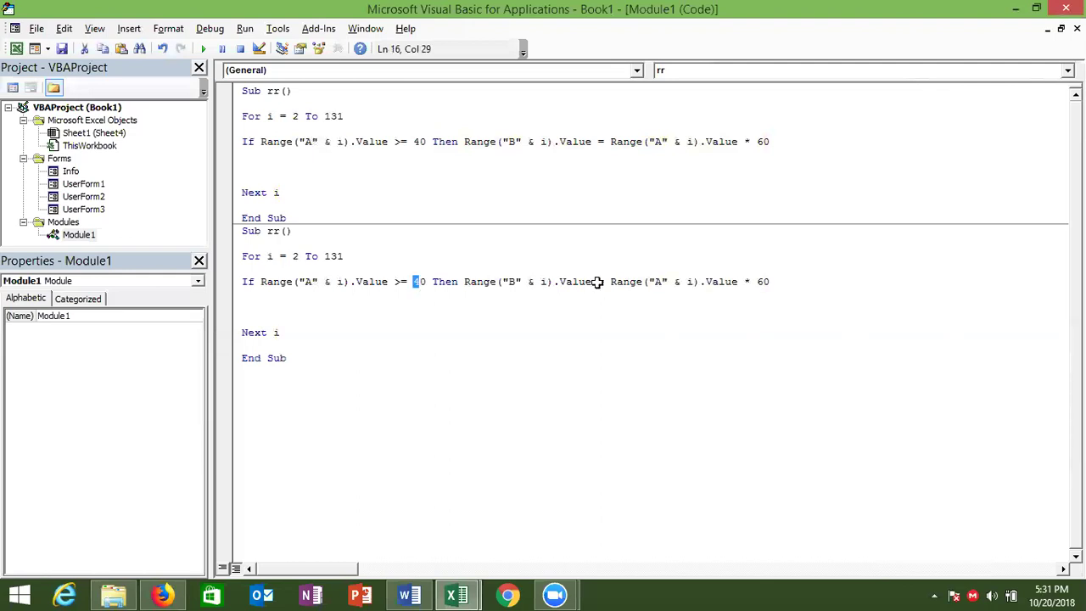
{"action": "key", "text": "alt+F11"}
Type <40 into D5, clear the duplicate-name compile error, and type NA into E5
{"action": "left_click", "coordinate": [196, 247]}
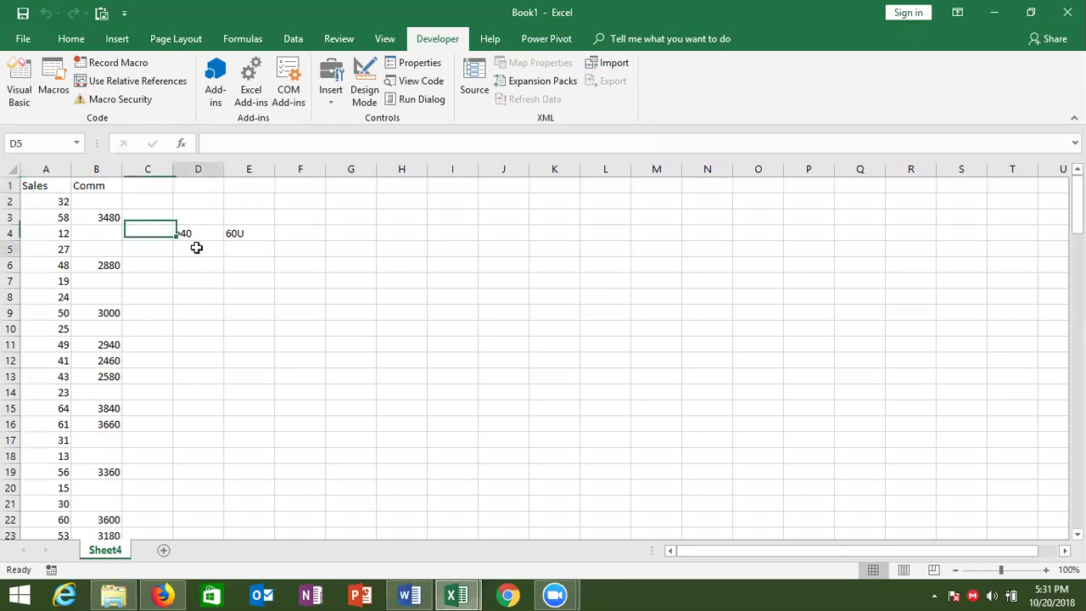
{"action": "type", "text": "<40"}
{"action": "key", "text": "Return"}
{"action": "key", "text": "Return"}
{"action": "key", "text": "alt+F11"}
{"action": "key", "text": "Tab"}
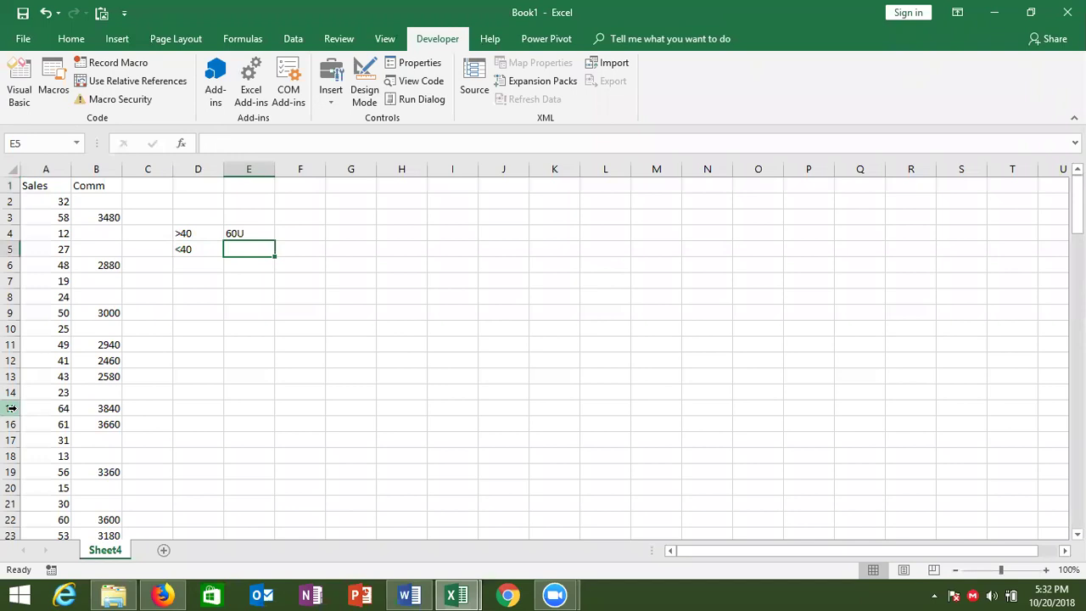
{"action": "type", "text": "NA"}
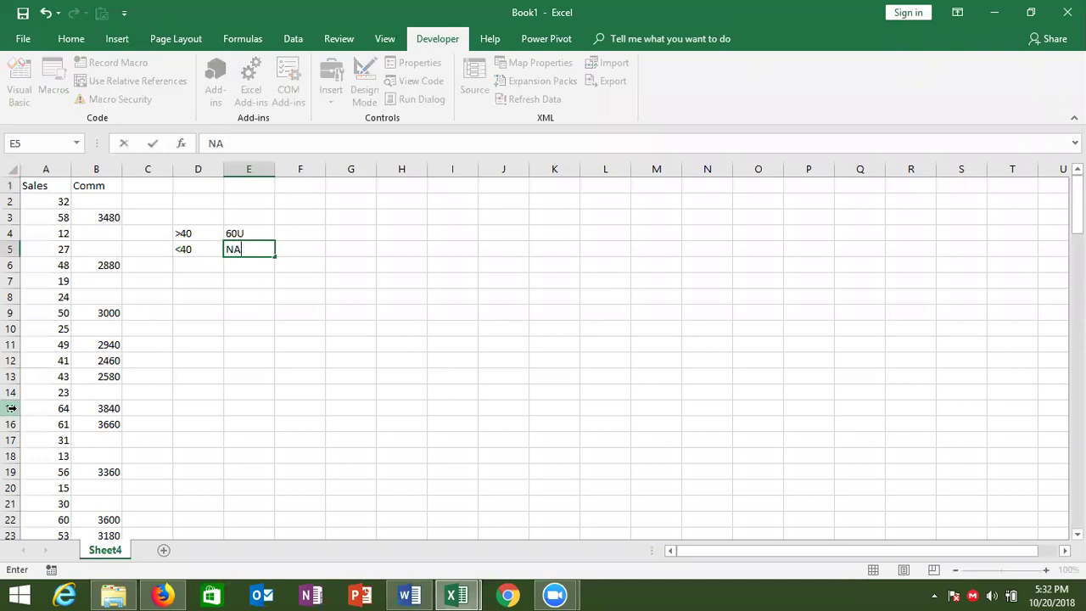
{"action": "key", "text": "Return"}
{"action": "key", "text": "Return"}
{"action": "key", "text": "Return"}
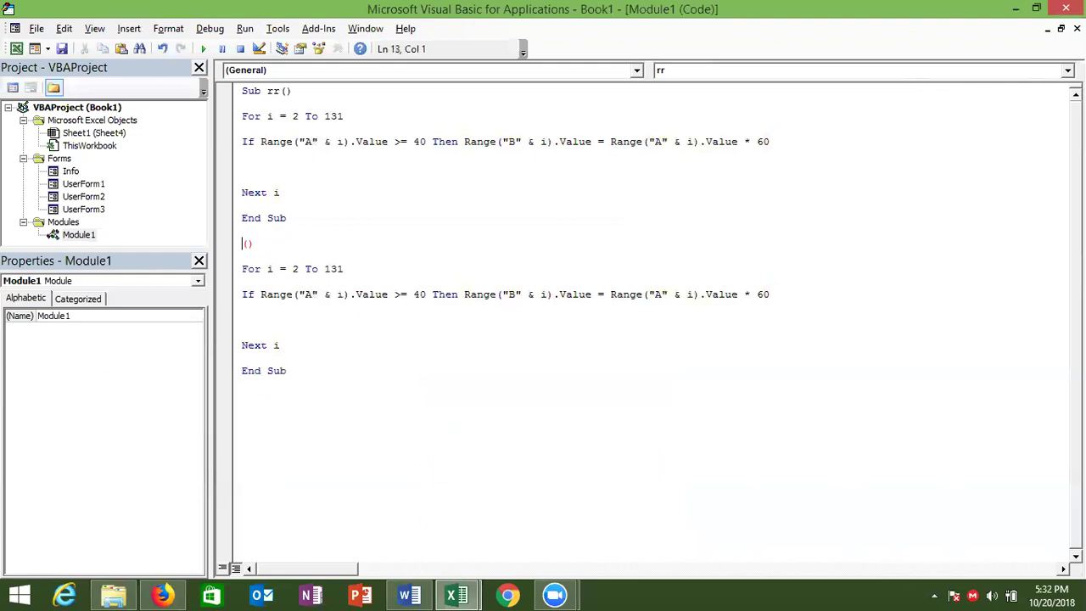
Undo to restore Sub rr, then rename the pasted copy's Sub line to rr_1
{"action": "key", "text": "ctrl+z"}
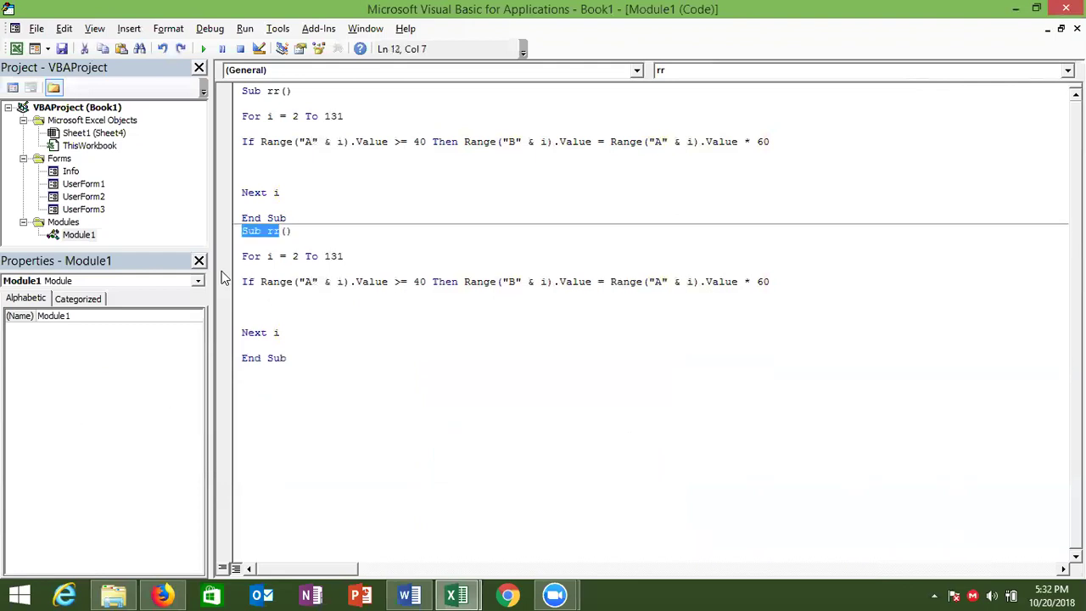
{"action": "left_click", "coordinate": [280, 231]}
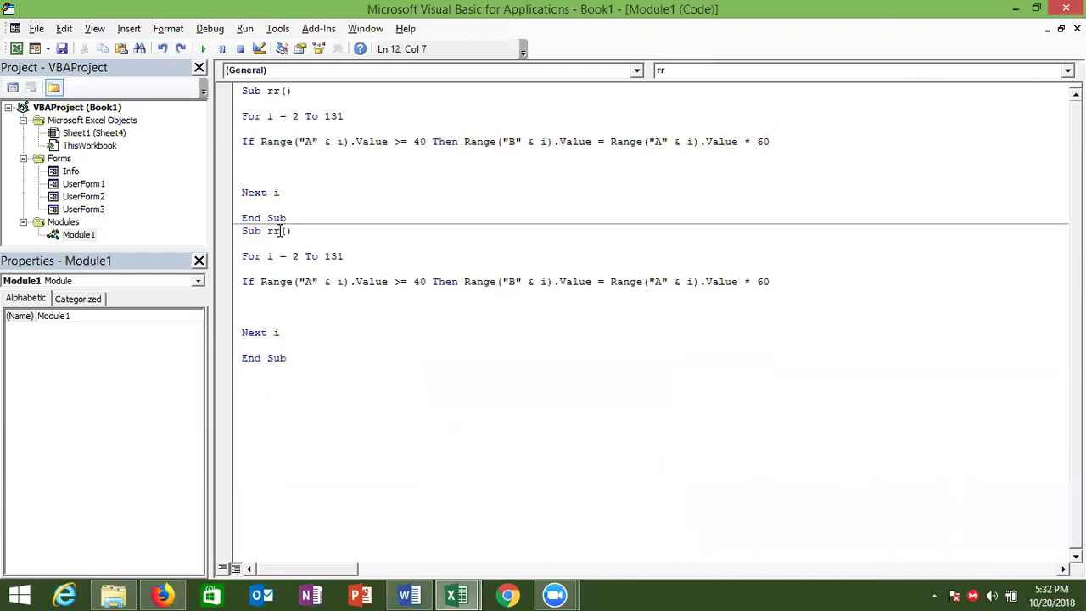
{"action": "type", "text": "_1"}
{"action": "left_click", "coordinate": [314, 294]}
Check cell E7 in Excel, then come back and review the rest of rr_1
{"action": "key", "text": "Down"}
{"action": "key", "text": "alt+Tab"}
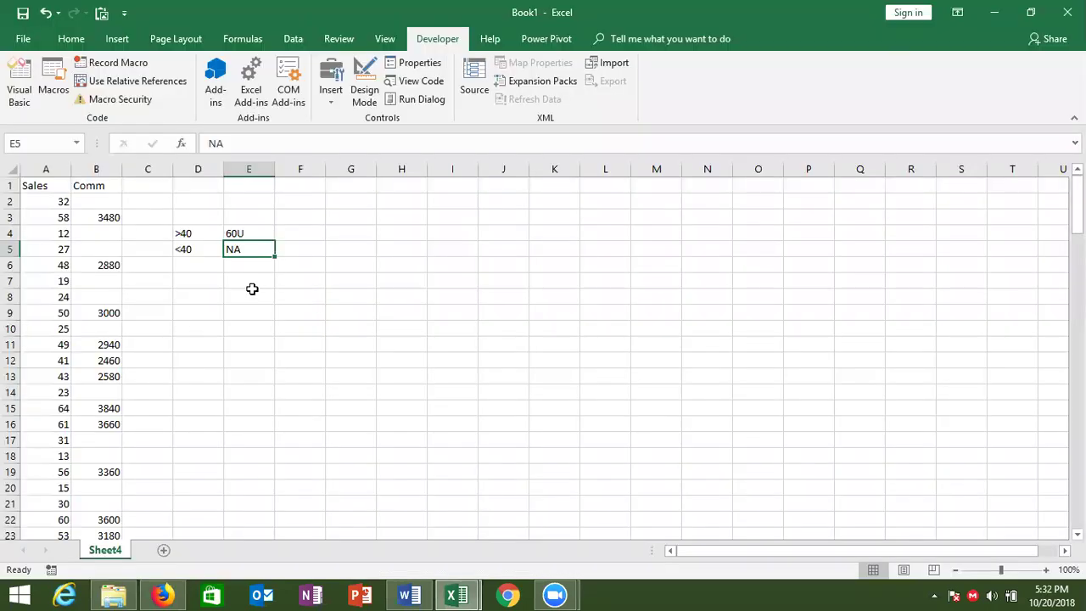
{"action": "left_click", "coordinate": [250, 280]}
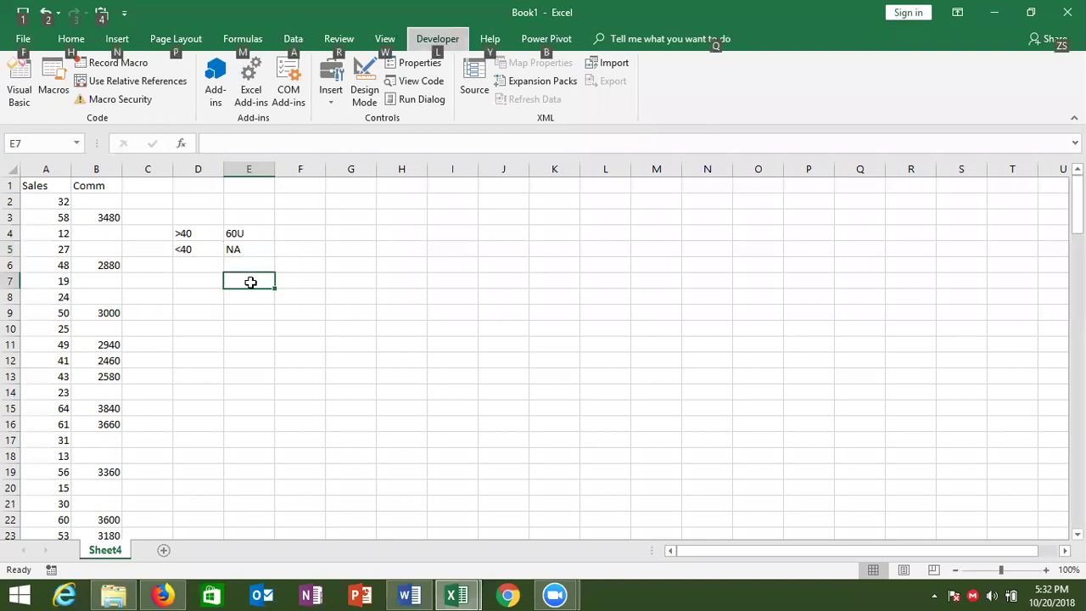
{"action": "key", "text": "alt+Tab"}
{"action": "key", "text": "ctrl+shift+End"}
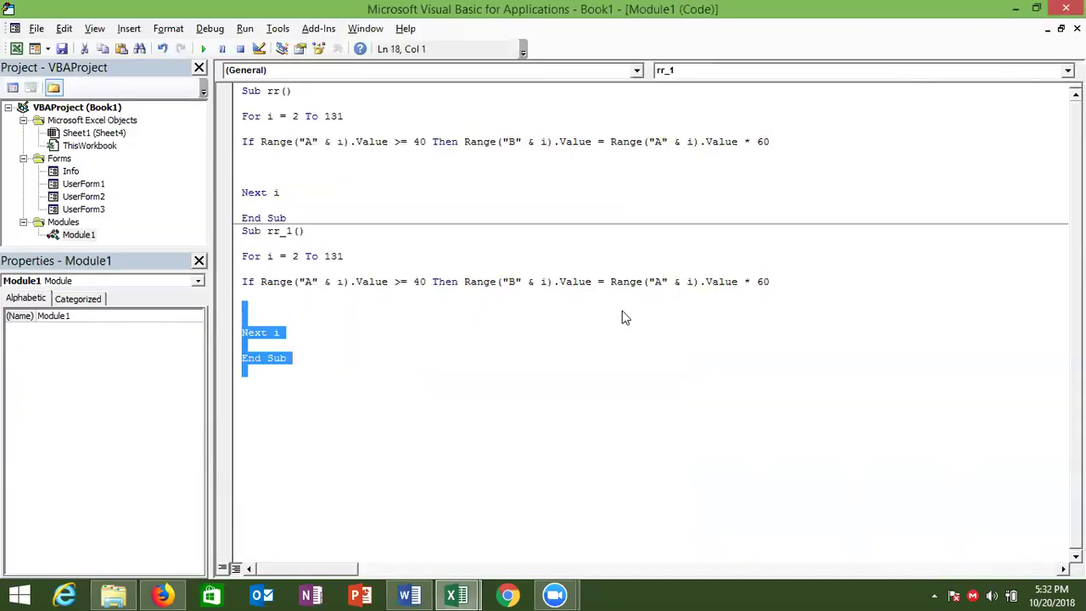
{"action": "left_click", "coordinate": [595, 306]}
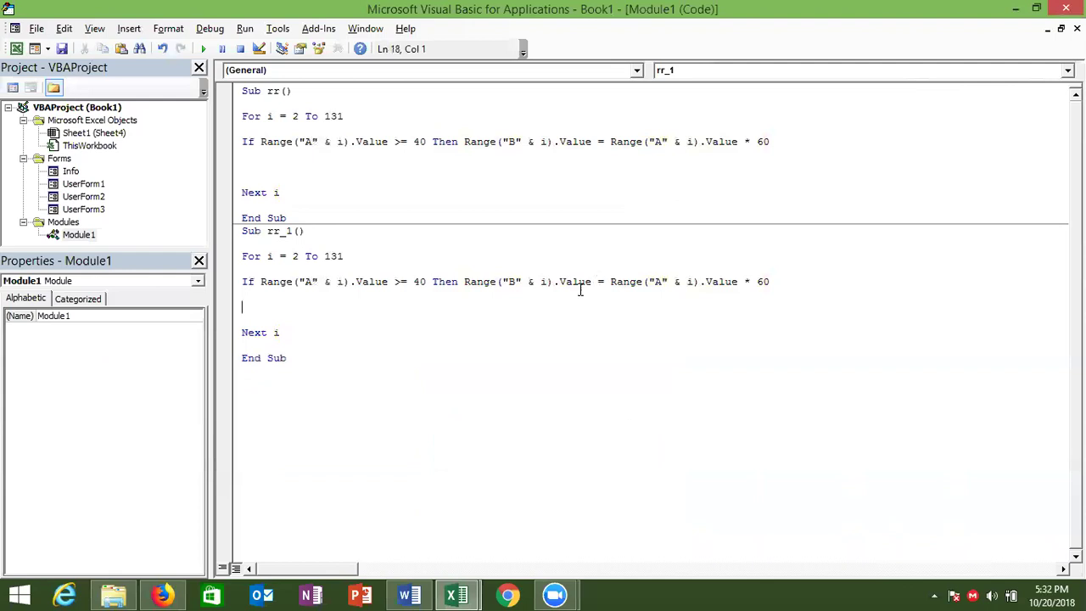
Split rr_1's If line after Then and add an Else line, fixing the misspelled else
{"action": "left_click", "coordinate": [463, 282]}
{"action": "key", "text": "Return"}
{"action": "key", "text": "Down"}
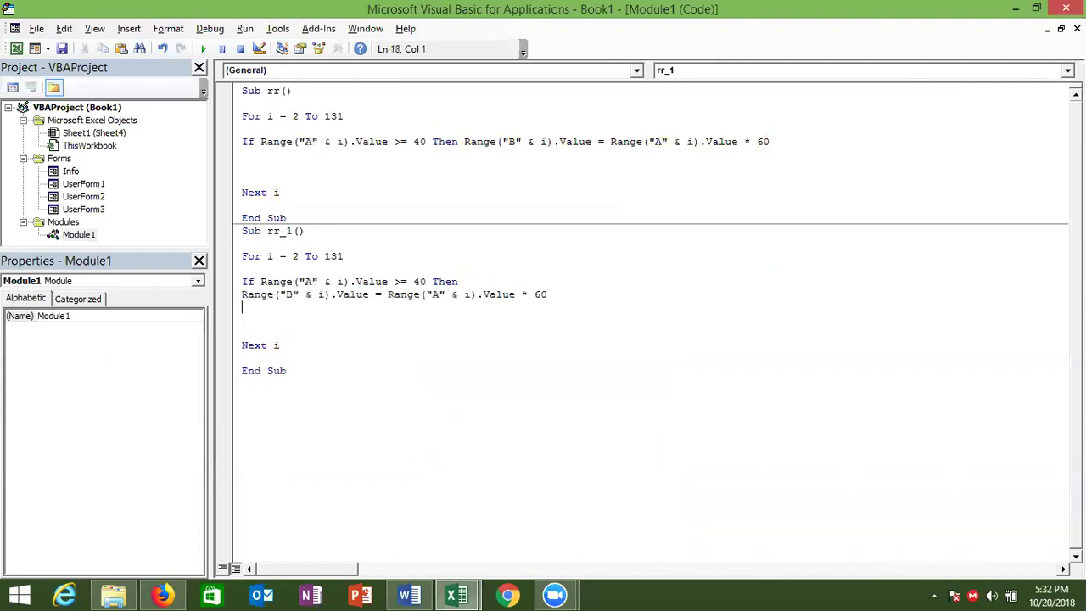
{"action": "type", "text": "else"}
{"action": "key", "text": "Return"}
{"action": "key", "text": "Up"}
{"action": "key", "text": "BackSpace"}
{"action": "key", "text": "Return"}
{"action": "key", "text": "BackSpace"}
{"action": "key", "text": "BackSpace"}
{"action": "key", "text": "BackSpace"}
{"action": "key", "text": "BackSpace"}
{"action": "key", "text": "BackSpace"}
{"action": "type", "text": "* 60"}
{"action": "key", "text": "Return"}
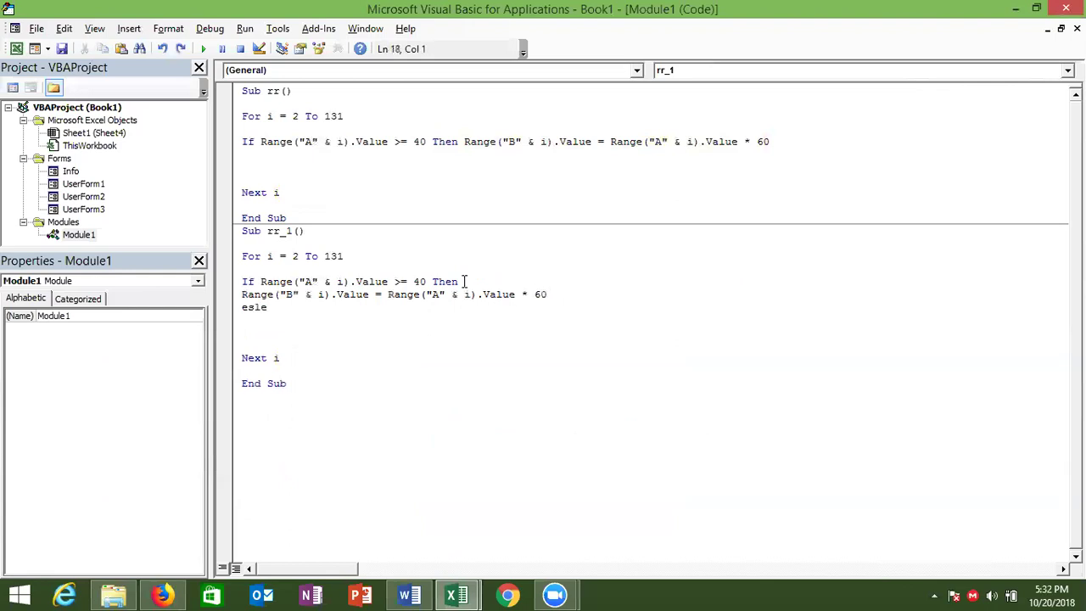
{"action": "key", "text": "Delete"}
{"action": "type", "text": "Else"}
{"action": "key", "text": "Return"}
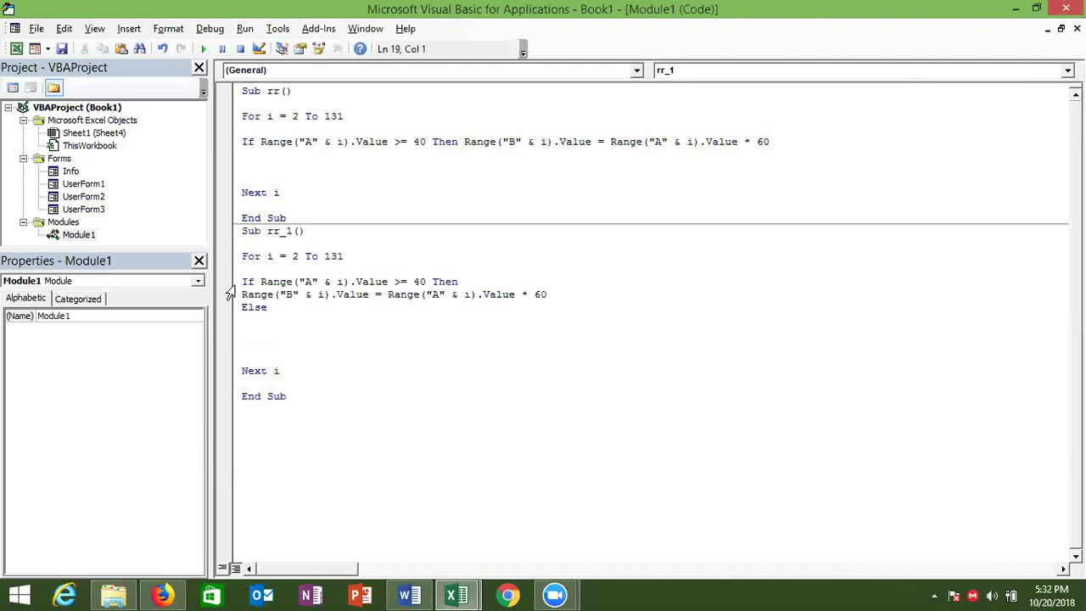
Reuse the column-B assignment under Else to write "N/A", and close the block with End If
{"action": "left_click_drag", "start_coordinate": [242, 294], "coordinate": [383, 297]}
{"action": "key", "text": "ctrl+c"}
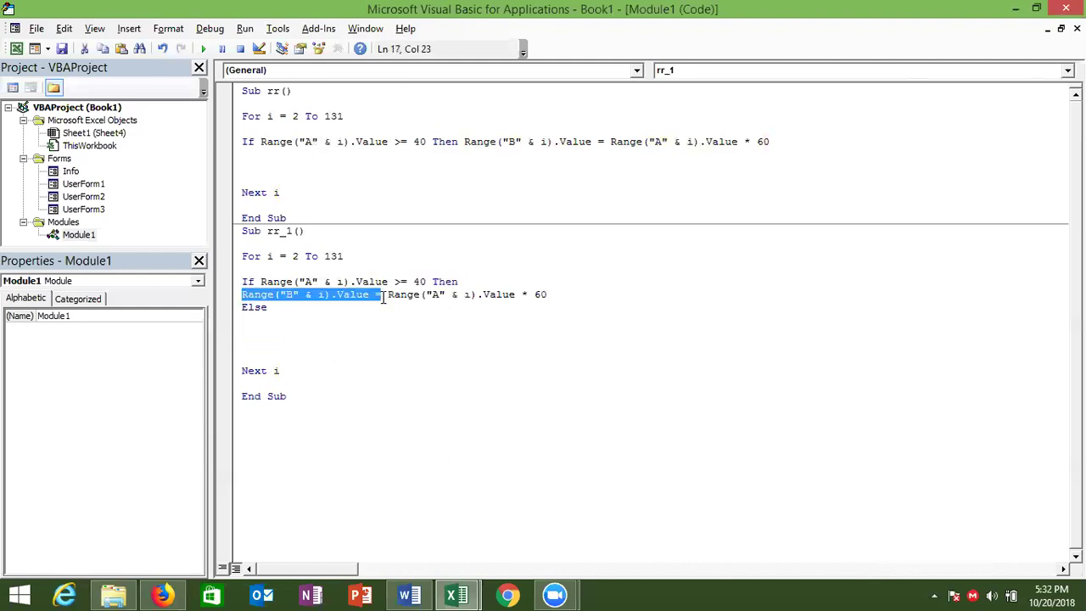
{"action": "left_click", "coordinate": [257, 331]}
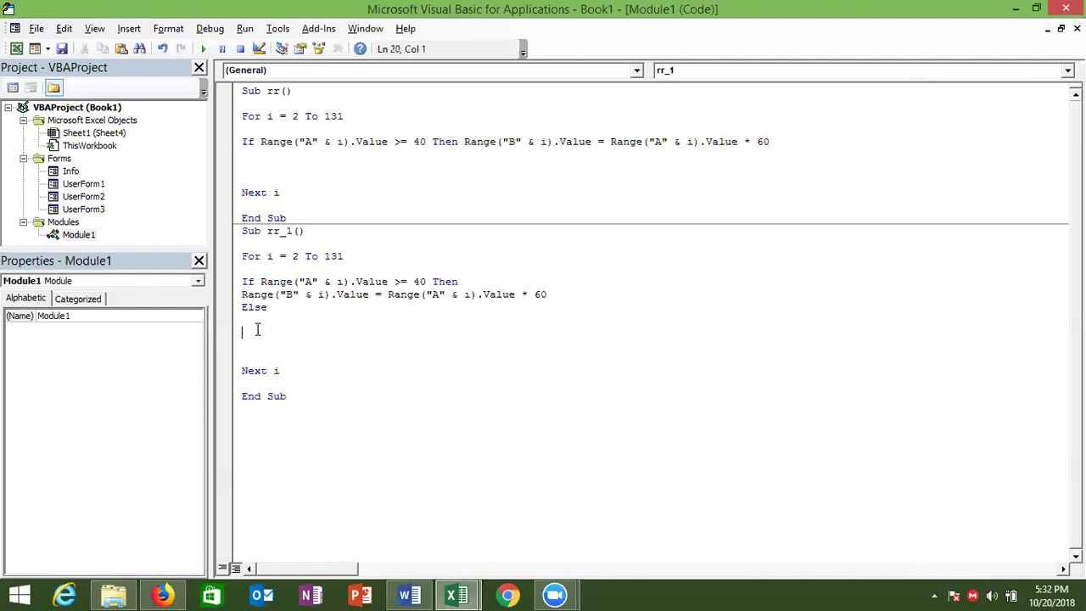
{"action": "key", "text": "ctrl+v"}
{"action": "type", "text": "\"N/A"}
{"action": "key", "text": "Return"}
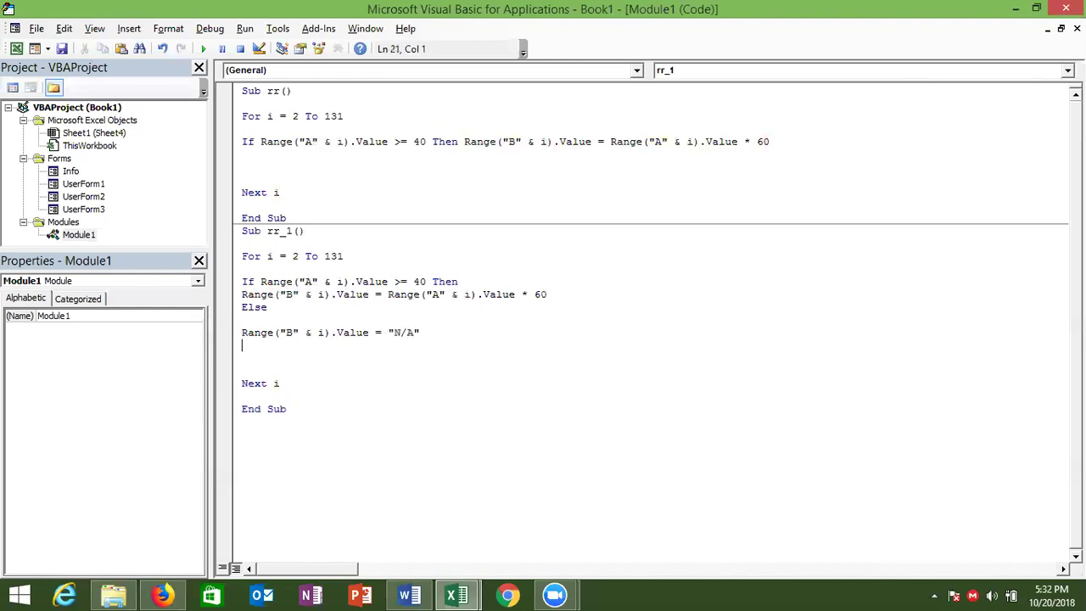
{"action": "type", "text": "end if"}
{"action": "key", "text": "Return"}
{"action": "key", "text": "Up"}
{"action": "key", "text": "Up"}
{"action": "key", "text": "Up"}
{"action": "key", "text": "Delete"}
{"action": "key", "text": "Down"}
{"action": "key", "text": "Down"}
{"action": "key", "text": "Down"}
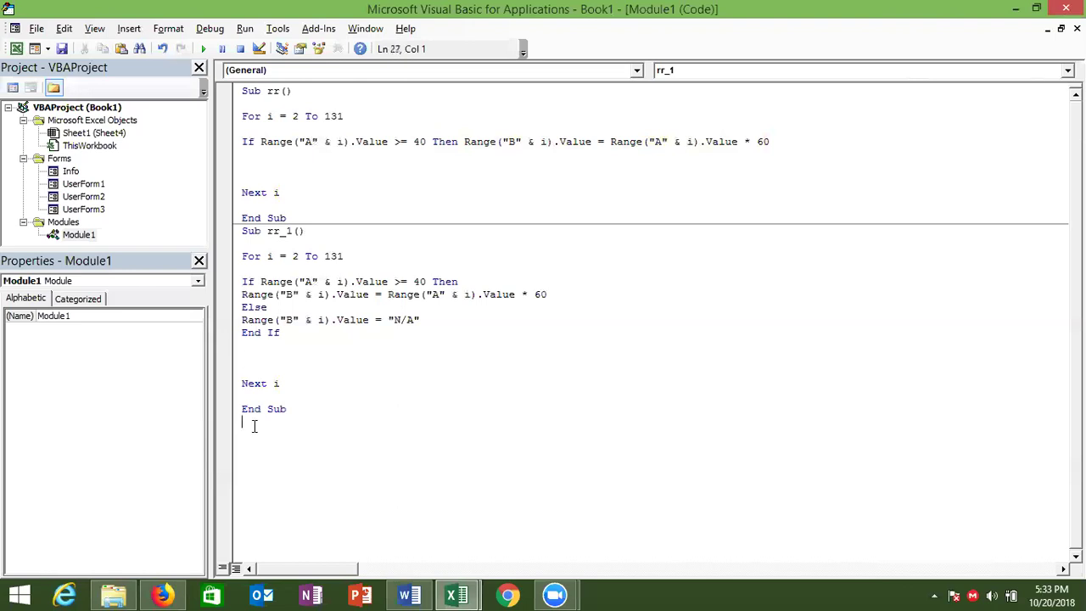
Enter 85-95 in F5 and 800 in G5
{"action": "key", "text": "alt+F11"}
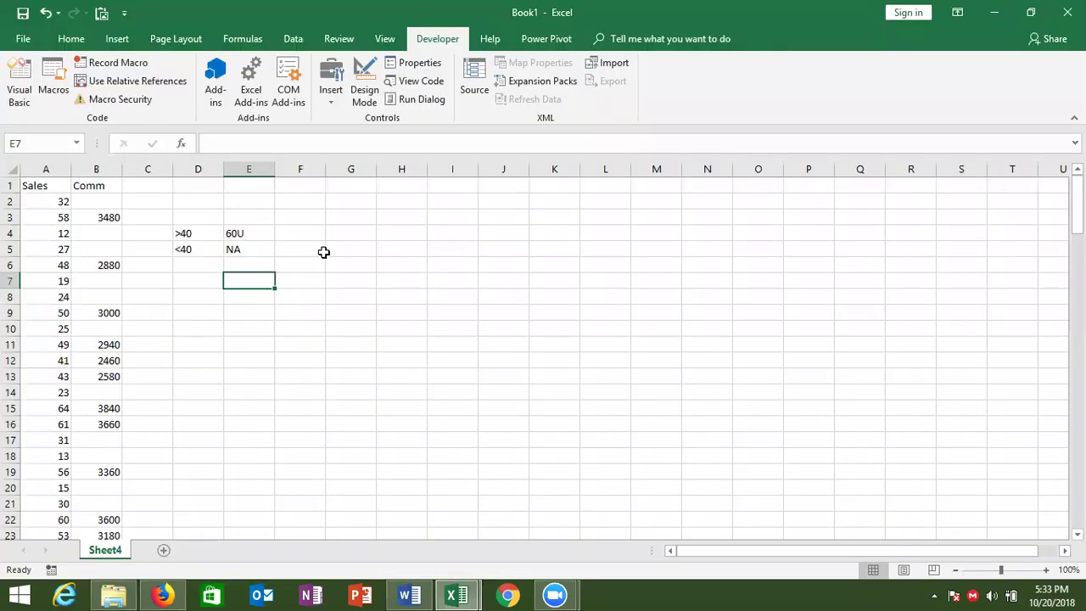
{"action": "left_click", "coordinate": [323, 252]}
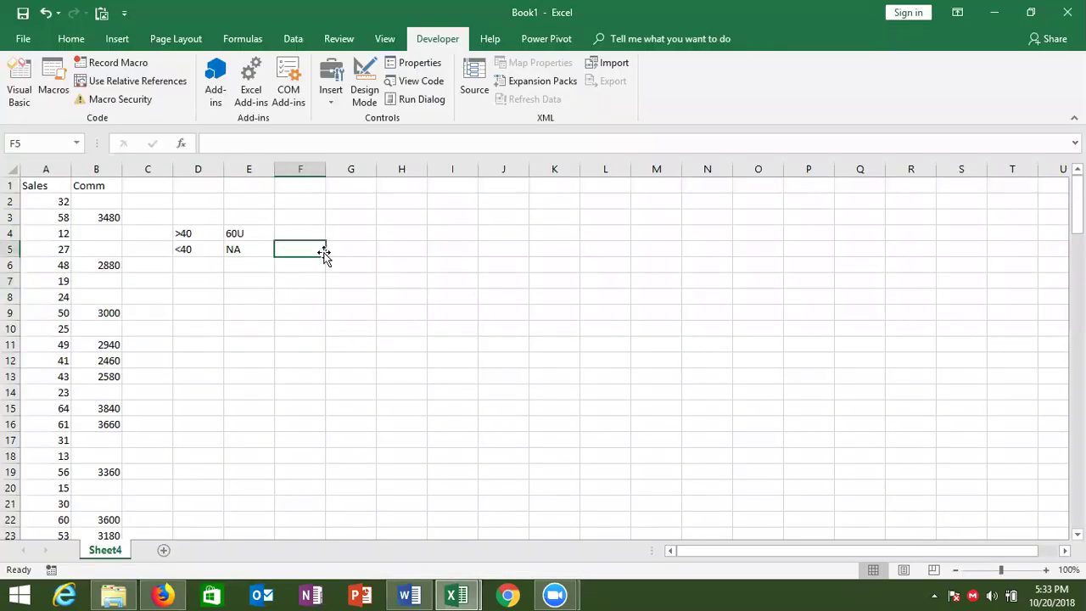
{"action": "type", "text": "85-95"}
{"action": "key", "text": "Tab"}
{"action": "type", "text": "800"}
{"action": "key", "text": "Return"}
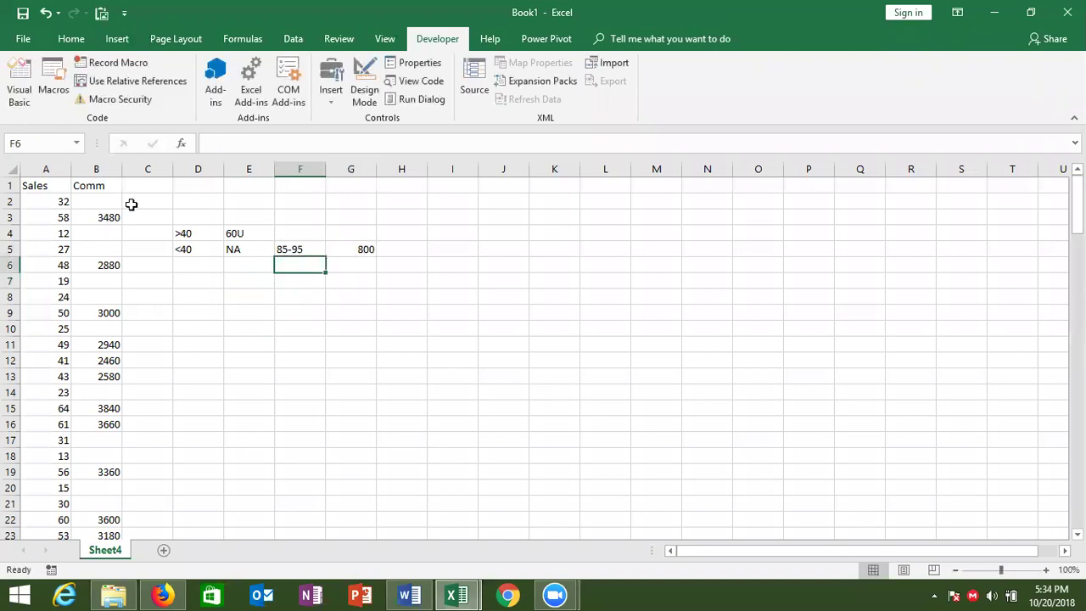
Clear the Comm values in column B, then select the rr macro in the VBA editor
{"action": "left_click_drag", "start_coordinate": [104, 201], "coordinate": [105, 519]}
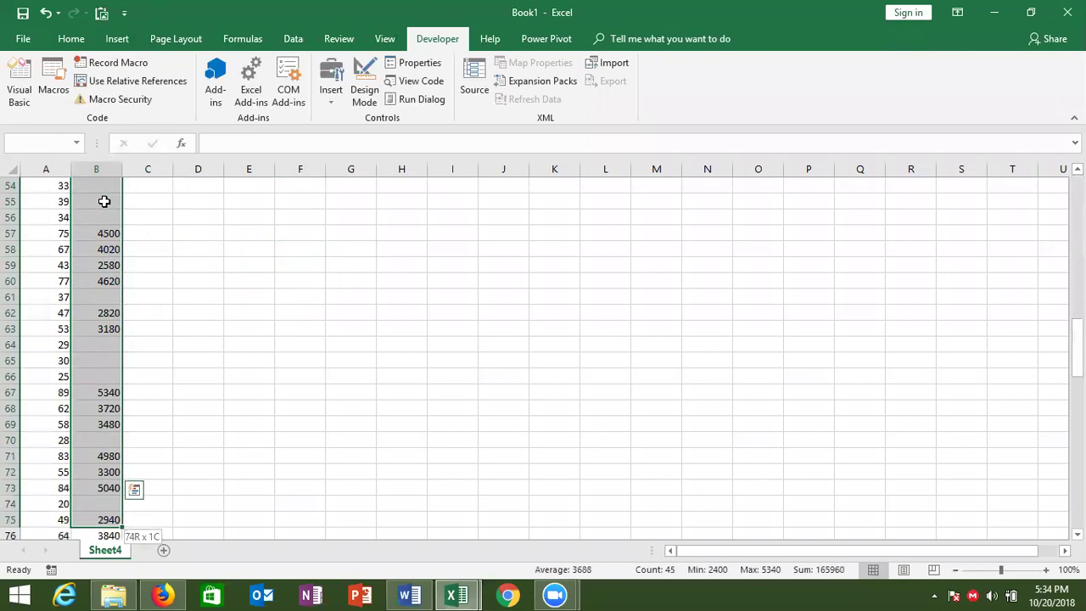
{"action": "key", "text": "ctrl+shift+Down"}
{"action": "key", "text": "ctrl+shift+Up"}
{"action": "scroll", "coordinate": [104, 201], "scroll_direction": "up", "scroll_amount": 20}
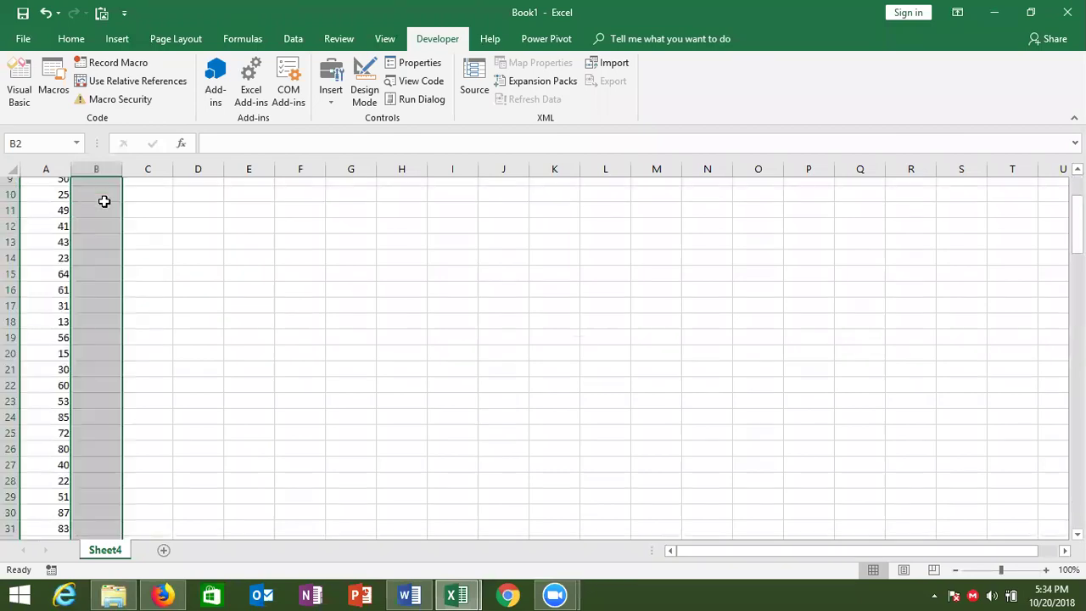
{"action": "scroll", "coordinate": [104, 201], "scroll_direction": "up", "scroll_amount": 3}
{"action": "key", "text": "Up"}
{"action": "key", "text": "alt+F11"}
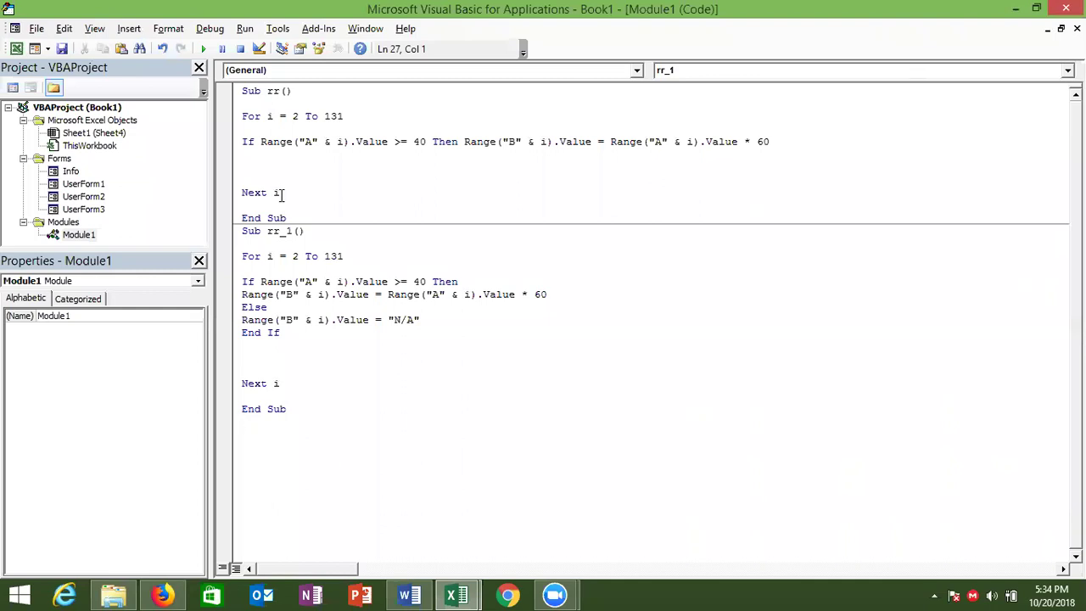
{"action": "left_click_drag", "start_coordinate": [286, 219], "coordinate": [240, 90]}
{"action": "key", "text": "ctrl+c"}
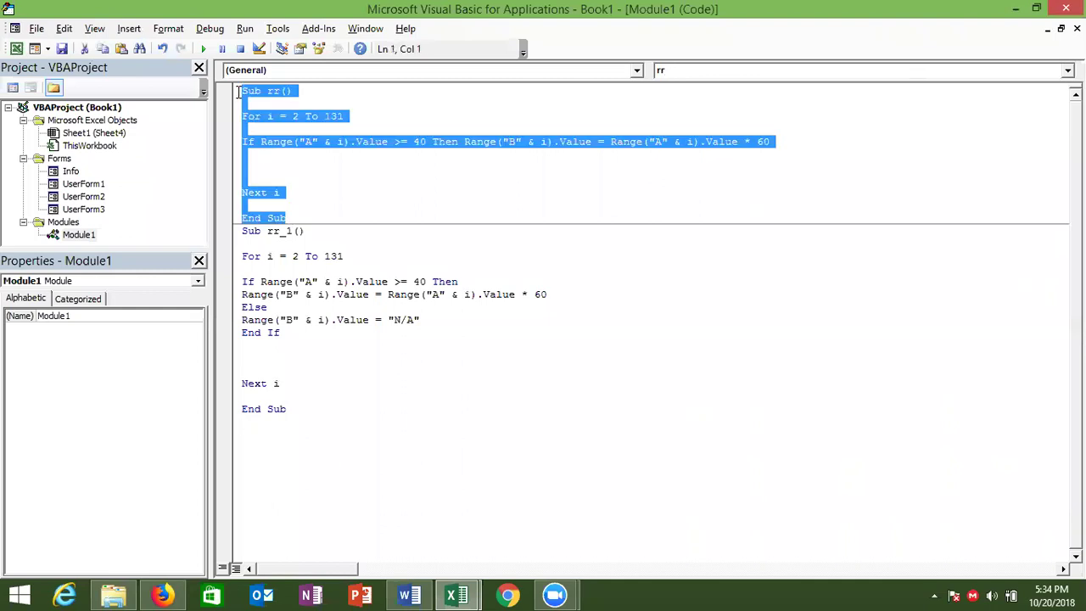
Paste a copy of rr below rr_1, rename it rr_2, and change its threshold to 85
{"action": "left_click", "coordinate": [288, 434]}
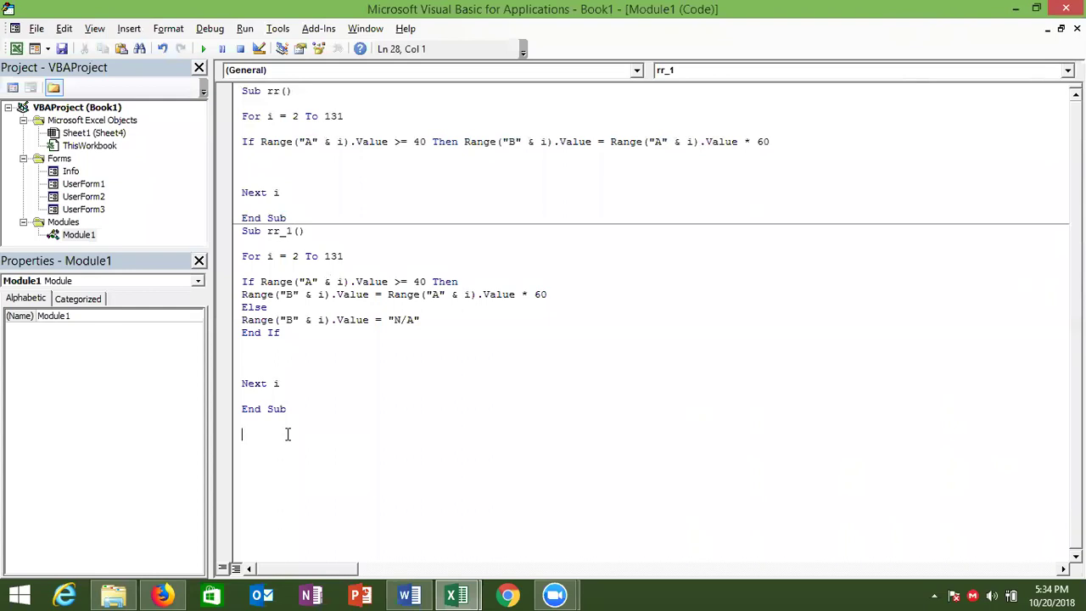
{"action": "key", "text": "ctrl+v"}
{"action": "left_click", "coordinate": [281, 422]}
{"action": "type", "text": "_"}
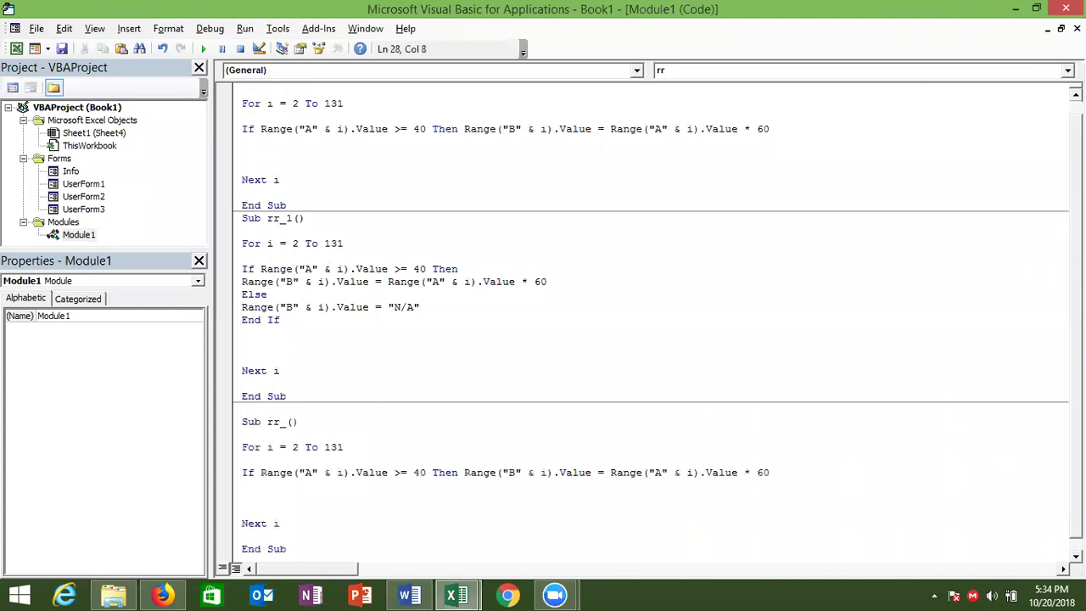
{"action": "type", "text": "2"}
{"action": "left_click", "coordinate": [401, 493]}
{"action": "left_click", "coordinate": [431, 473]}
{"action": "type", "text": "and"}
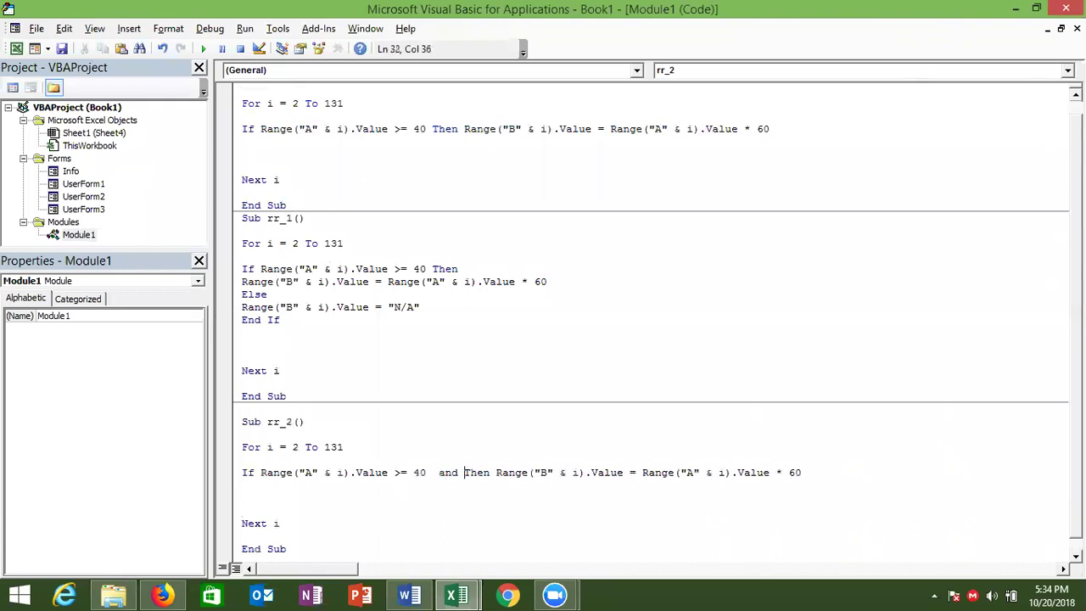
{"action": "double_click", "coordinate": [419, 473]}
{"action": "type", "text": "85"}
Add a second condition <= 95 to the If and set the column-B value to 800
{"action": "left_click_drag", "start_coordinate": [426, 473], "coordinate": [259, 476]}
{"action": "key", "text": "ctrl+c"}
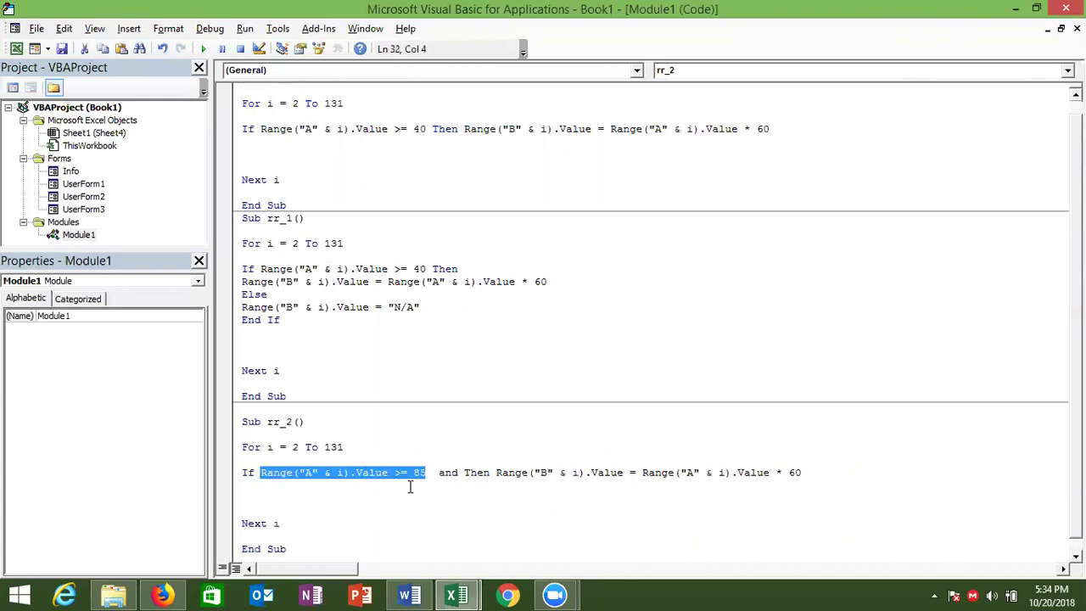
{"action": "left_click", "coordinate": [438, 472]}
{"action": "left_click", "coordinate": [463, 473]}
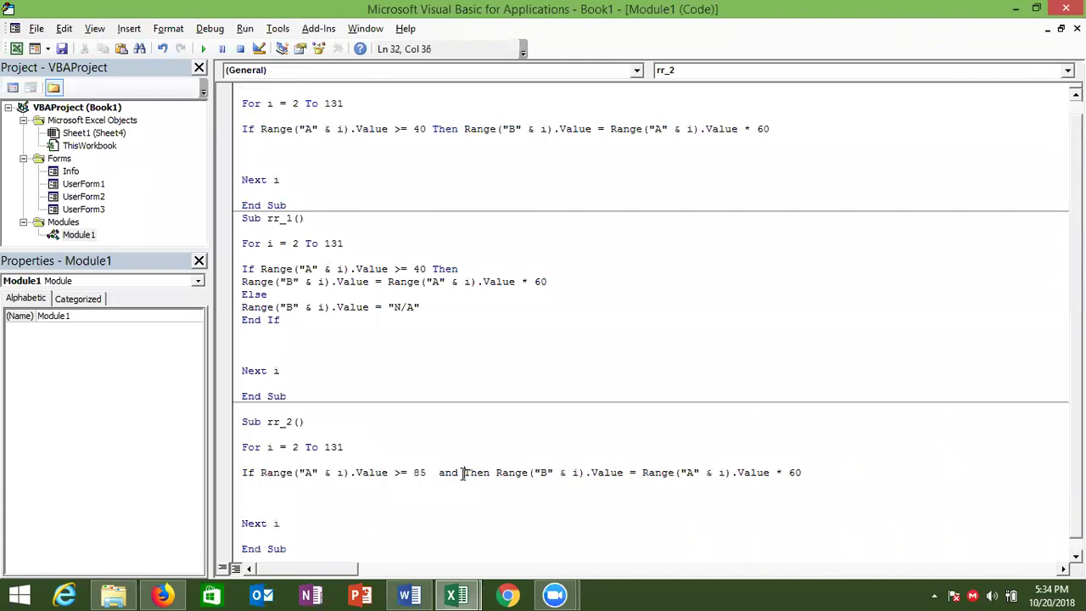
{"action": "key", "text": "ctrl+v"}
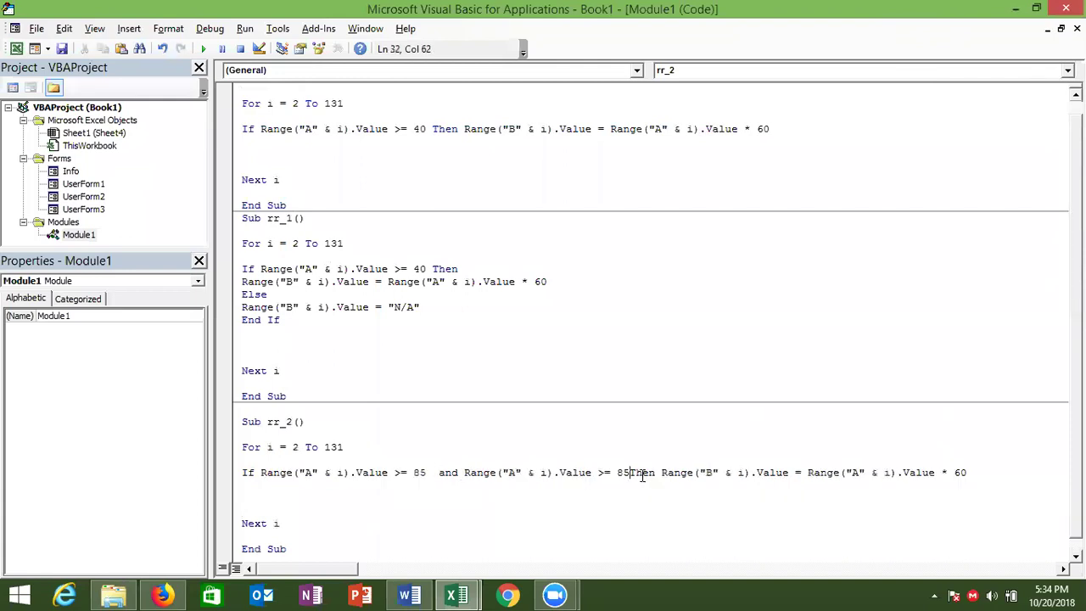
{"action": "left_click", "coordinate": [625, 473]}
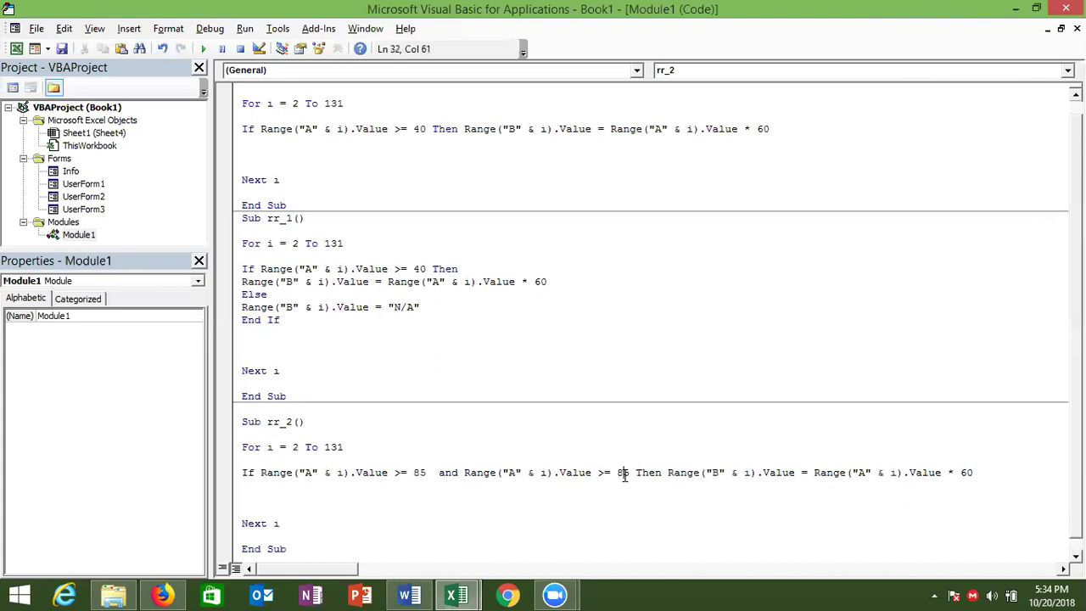
{"action": "key", "text": "BackSpace"}
{"action": "key", "text": "Delete"}
{"action": "type", "text": "95"}
{"action": "left_click", "coordinate": [603, 473]}
{"action": "key", "text": "BackSpace"}
{"action": "type", "text": "<"}
{"action": "double_click", "coordinate": [966, 472]}
{"action": "key", "text": "BackSpace"}
{"action": "key", "text": "BackSpace"}
{"action": "key", "text": "BackSpace"}
{"action": "key", "text": "BackSpace"}
{"action": "key", "text": "BackSpace"}
{"action": "key", "text": "BackSpace"}
{"action": "key", "text": "BackSpace"}
{"action": "key", "text": "BackSpace"}
{"action": "key", "text": "BackSpace"}
{"action": "key", "text": "BackSpace"}
{"action": "key", "text": "BackSpace"}
{"action": "key", "text": "BackSpace"}
{"action": "type", "text": "800"}
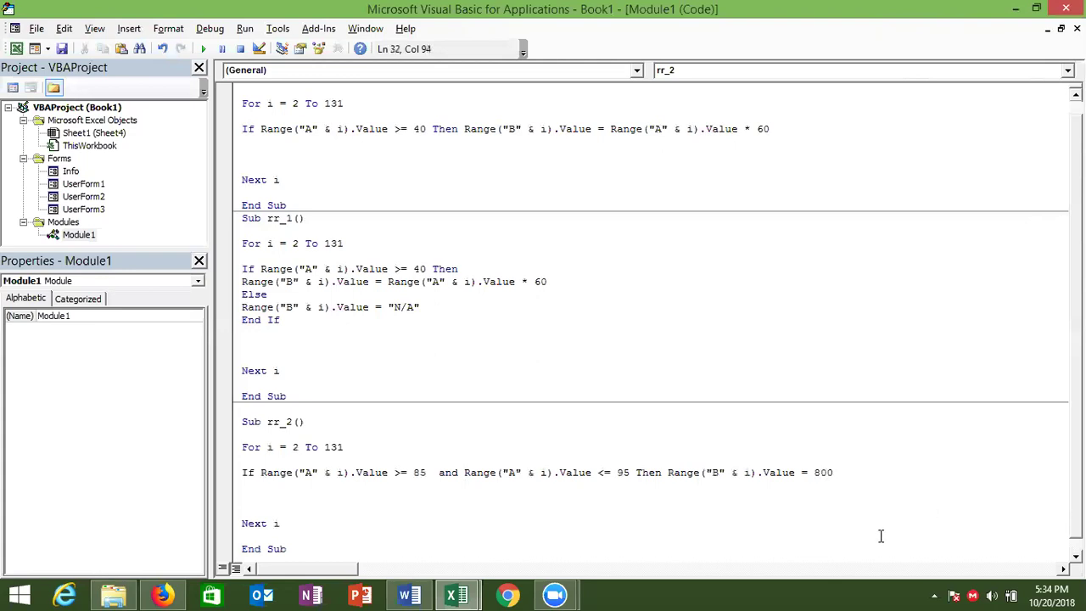
{"action": "left_click", "coordinate": [430, 499]}
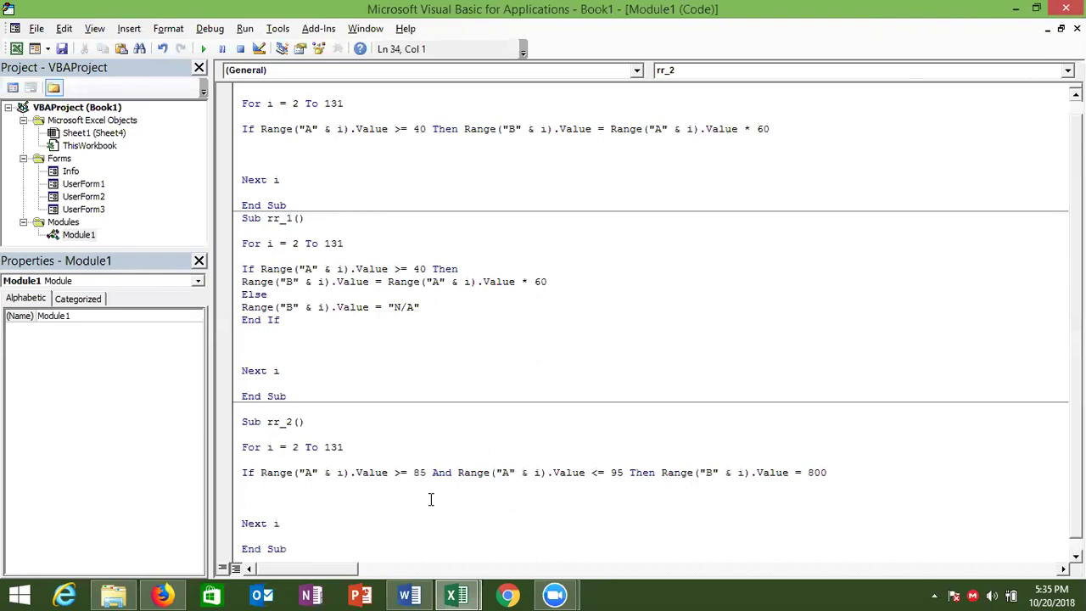
Delete the blank lines around the Sub, For, If and Next i lines in rr_2
{"action": "key", "text": "Down"}
{"action": "key", "text": "Down"}
{"action": "key", "text": "Down"}
{"action": "key", "text": "Down"}
{"action": "key", "text": "Up"}
{"action": "key", "text": "Up"}
{"action": "key", "text": "Up"}
{"action": "key", "text": "Up"}
{"action": "key", "text": "Up"}
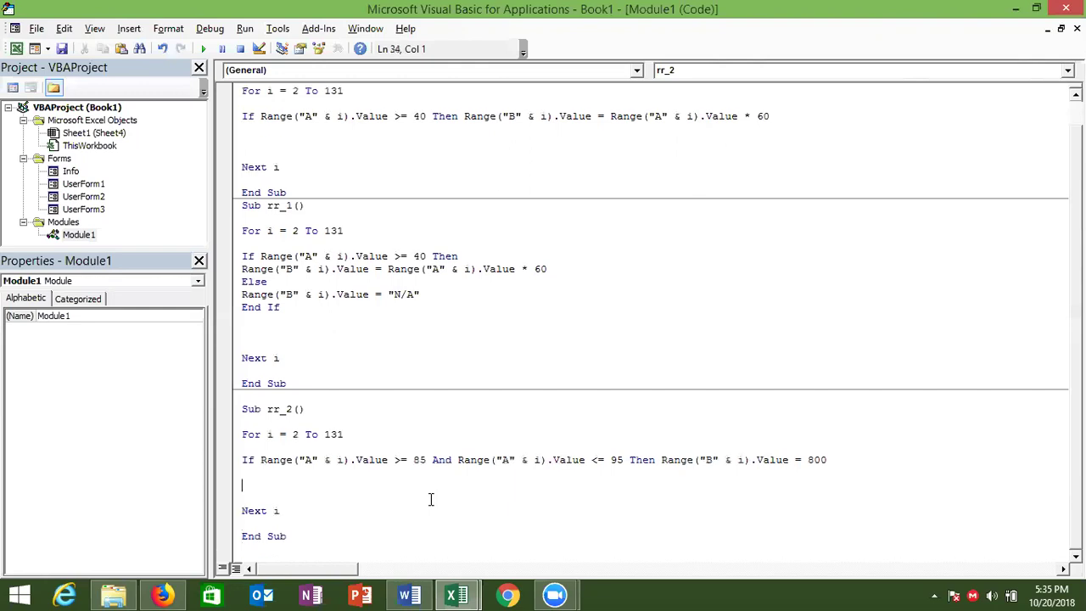
{"action": "key", "text": "Delete"}
{"action": "key", "text": "Delete"}
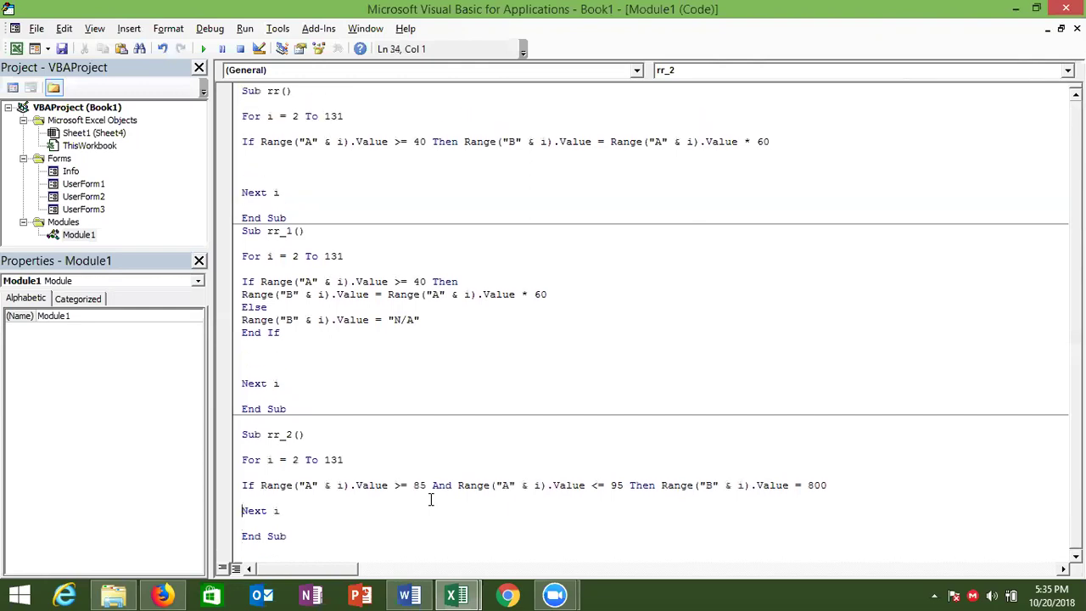
{"action": "key", "text": "Down"}
{"action": "key", "text": "Delete"}
{"action": "key", "text": "Up"}
{"action": "key", "text": "Up"}
{"action": "key", "text": "Delete"}
{"action": "key", "text": "Up"}
{"action": "key", "text": "Up"}
{"action": "key", "text": "Delete"}
{"action": "key", "text": "Up"}
{"action": "key", "text": "Up"}
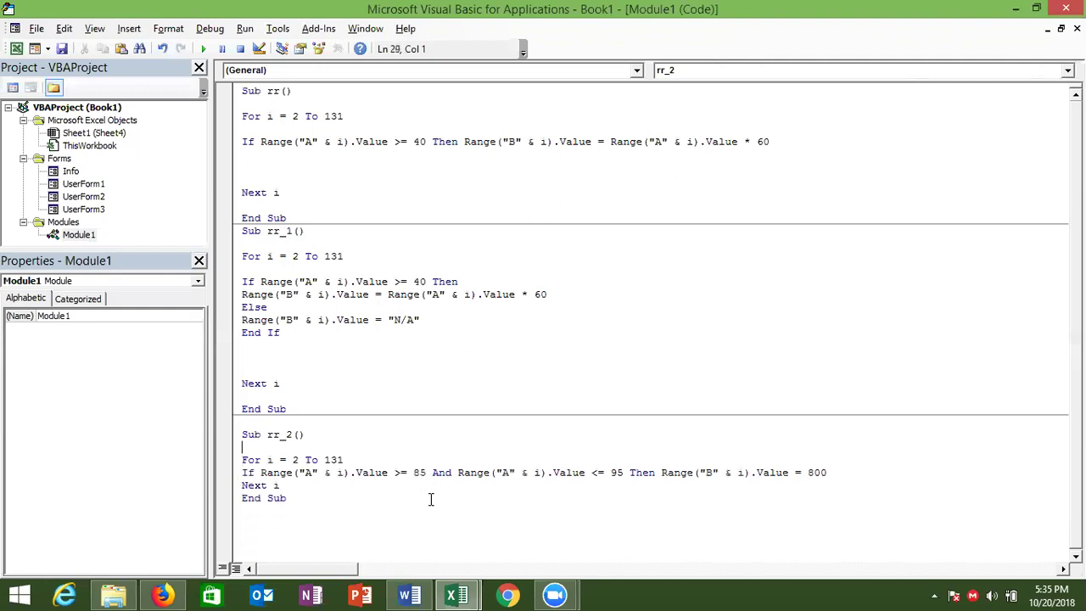
{"action": "key", "text": "Delete"}
{"action": "key", "text": "Down"}
{"action": "key", "text": "Down"}
{"action": "key", "text": "Down"}
{"action": "key", "text": "Down"}
{"action": "key", "text": "Return"}
{"action": "key", "text": "Return"}
{"action": "key", "text": "Return"}
{"action": "key", "text": "Return"}
{"action": "key", "text": "Return"}
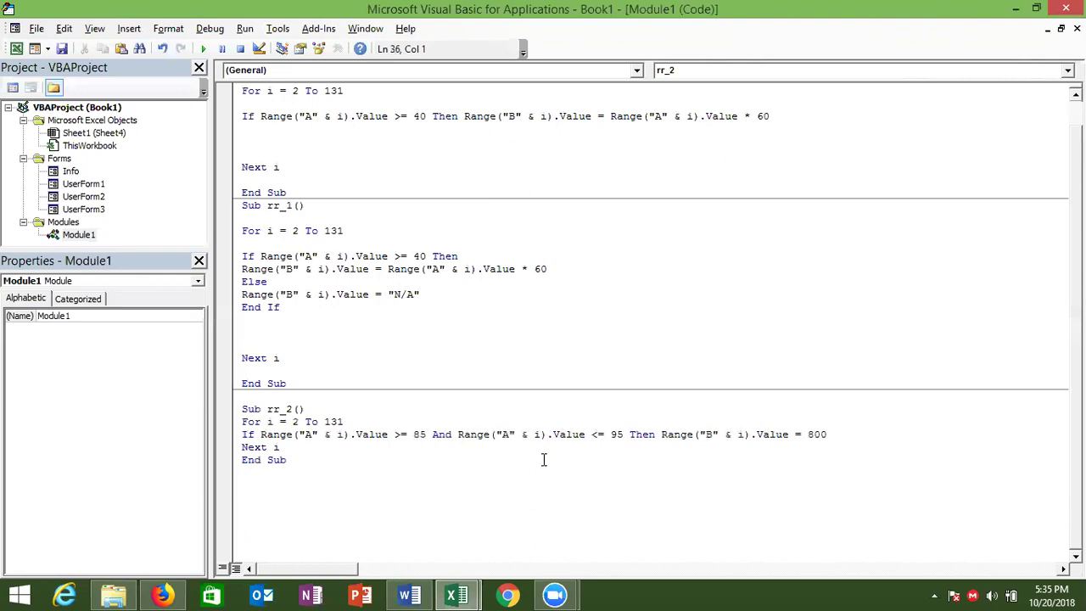
Tidy rr_2's If line by removing a stray 'and', then return to the Excel worksheet
{"action": "left_click", "coordinate": [628, 435]}
{"action": "type", "text": "and"}
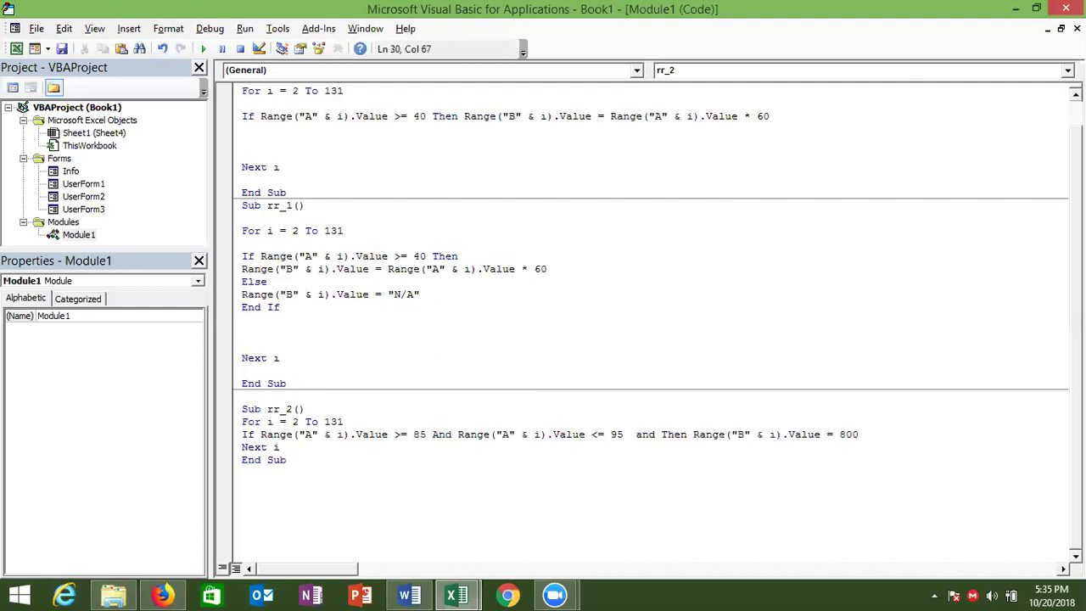
{"action": "key", "text": "BackSpace"}
{"action": "key", "text": "BackSpace"}
{"action": "key", "text": "BackSpace"}
{"action": "key", "text": "BackSpace"}
{"action": "key", "text": "BackSpace"}
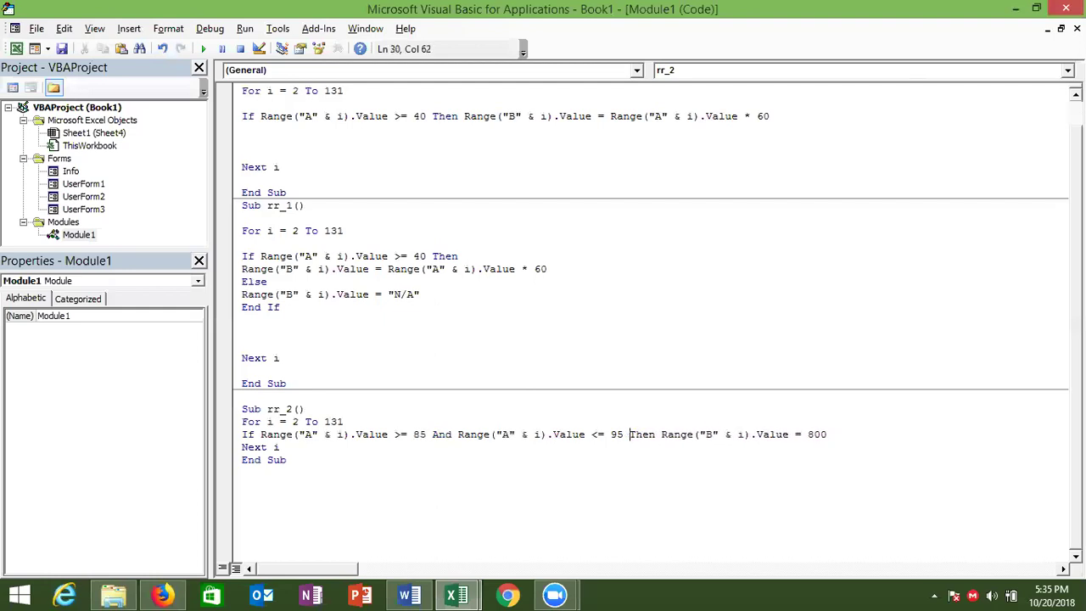
{"action": "left_click", "coordinate": [620, 460]}
{"action": "key", "text": "alt+F11"}
{"action": "left_click", "coordinate": [289, 339]}
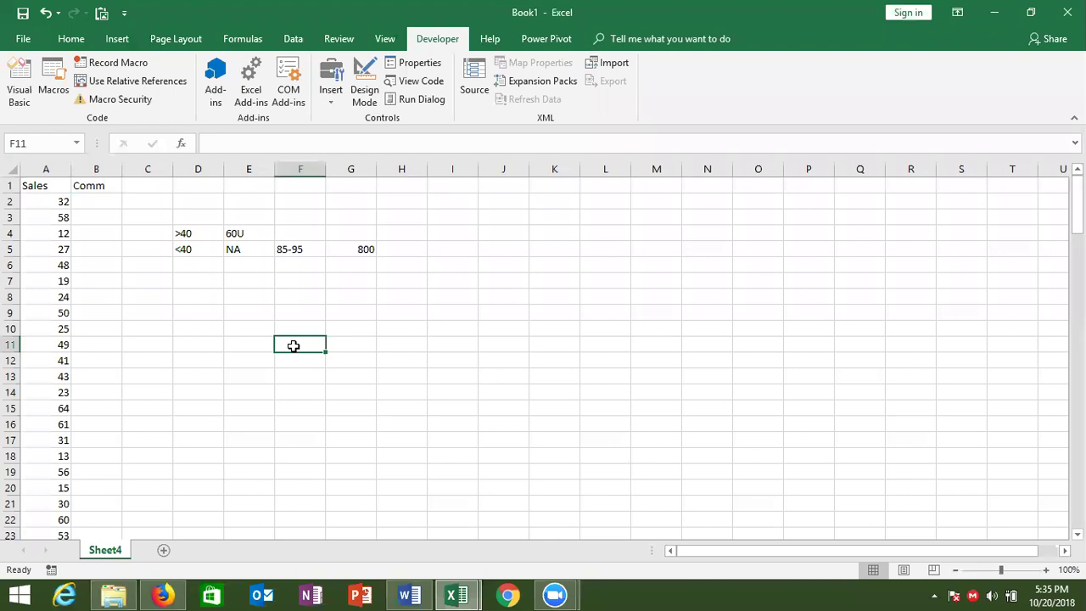
Type 40,60,80 into E8 and 1200 into F8, then return to the macro code
{"action": "left_click", "coordinate": [243, 292]}
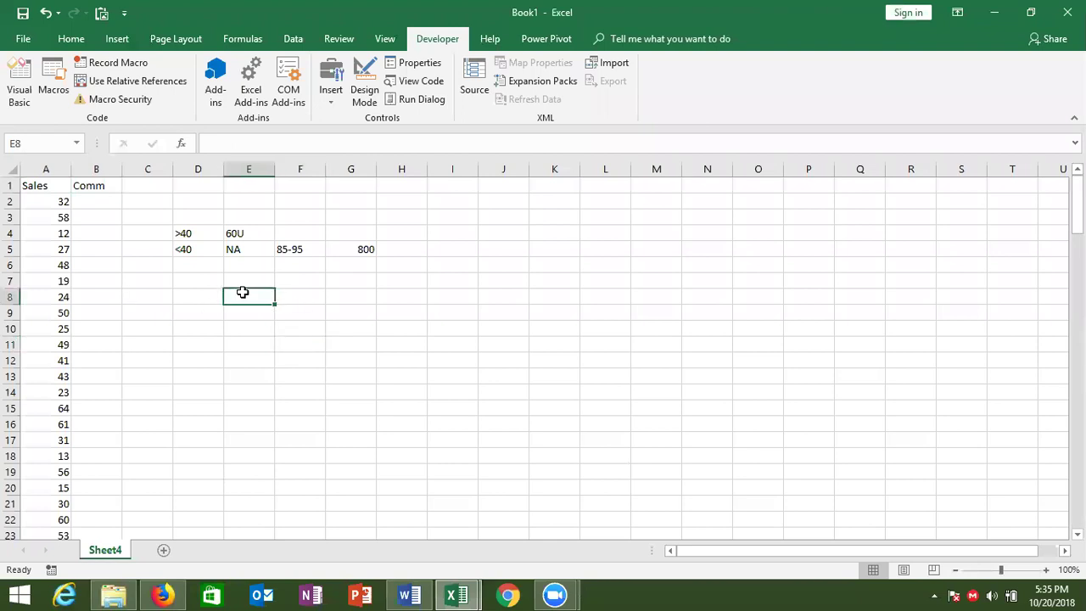
{"action": "type", "text": "40,"}
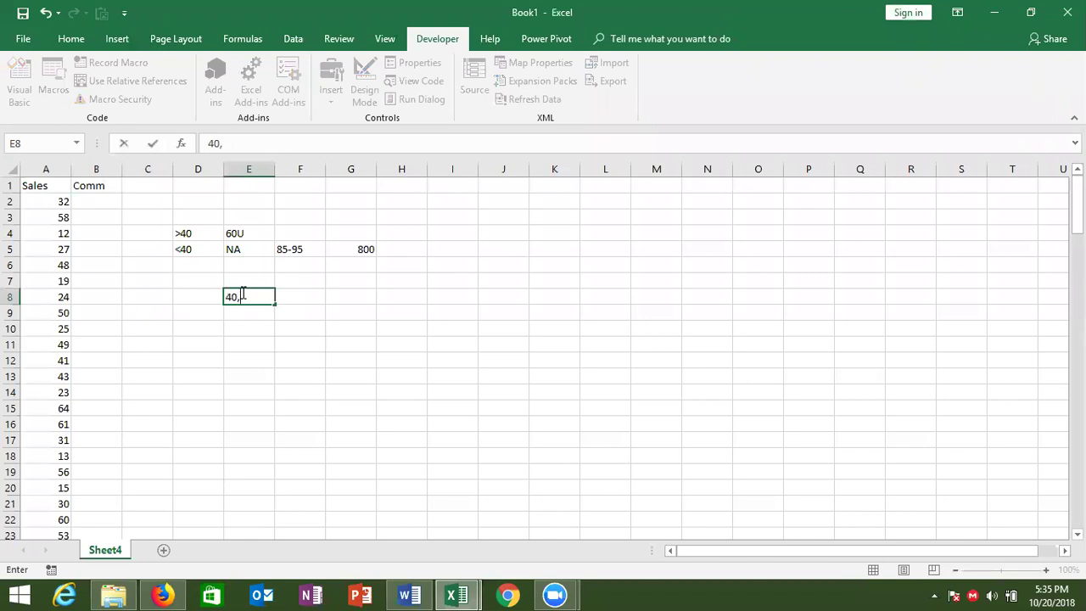
{"action": "type", "text": "60,"}
{"action": "type", "text": "80"}
{"action": "key", "text": "Return"}
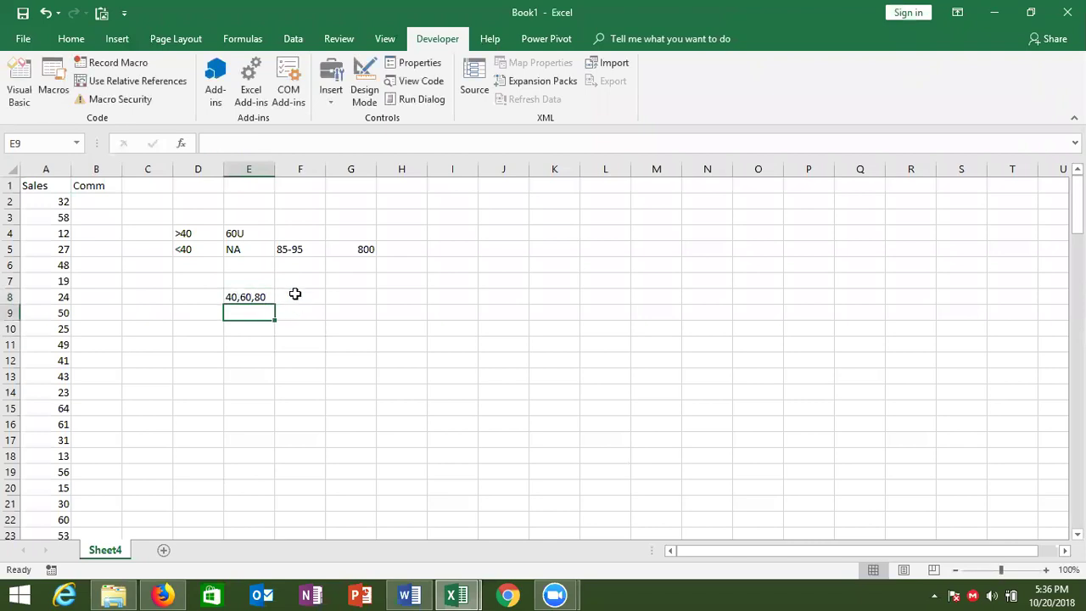
{"action": "left_click", "coordinate": [295, 294]}
{"action": "type", "text": "1200"}
{"action": "key", "text": "Return"}
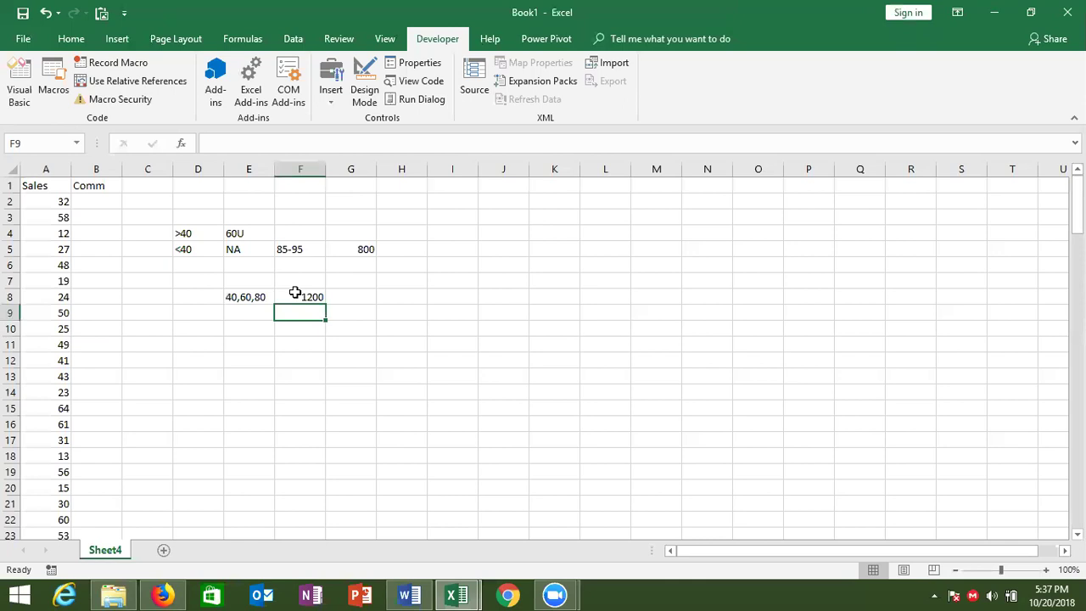
{"action": "key", "text": "alt+F11"}
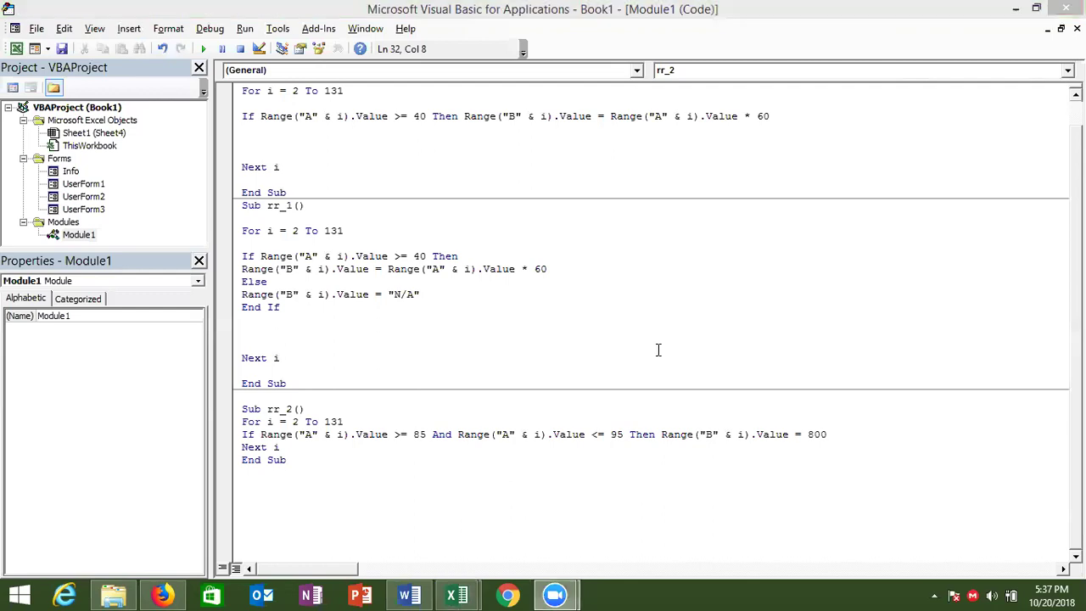
Add empty lines below rr_2's End Sub, removing a stray 'if'
{"action": "key", "text": "Return"}
{"action": "key", "text": "Return"}
{"action": "key", "text": "Return"}
{"action": "left_click", "coordinate": [310, 464]}
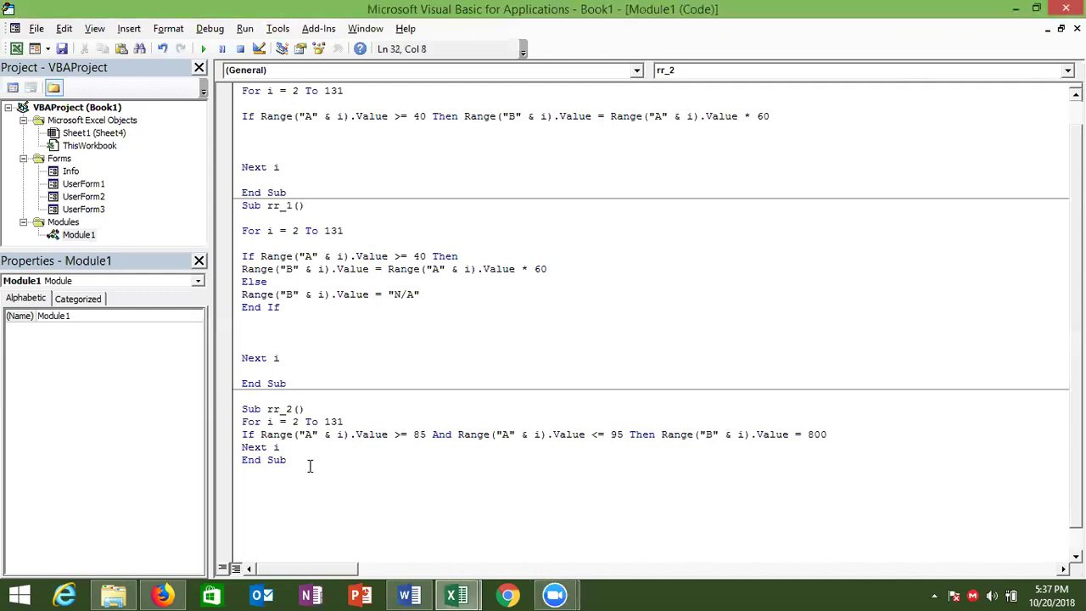
{"action": "key", "text": "Return"}
{"action": "key", "text": "Return"}
{"action": "key", "text": "Return"}
{"action": "type", "text": "if"}
{"action": "key", "text": "BackSpace"}
{"action": "key", "text": "BackSpace"}
{"action": "key", "text": "BackSpace"}
{"action": "key", "text": "BackSpace"}
Copy rr_2 and paste a duplicate below it, briefly opening and closing Firefox
{"action": "key", "text": "Up"}
{"action": "key", "text": "Up"}
{"action": "key", "text": "Up"}
{"action": "key", "text": "shift+Down"}
{"action": "key", "text": "shift+Down"}
{"action": "key", "text": "shift+Down"}
{"action": "key", "text": "shift+Down"}
{"action": "key", "text": "shift+Down"}
{"action": "key", "text": "ctrl+c"}
{"action": "key", "text": "Down"}
{"action": "key", "text": "ctrl+v"}
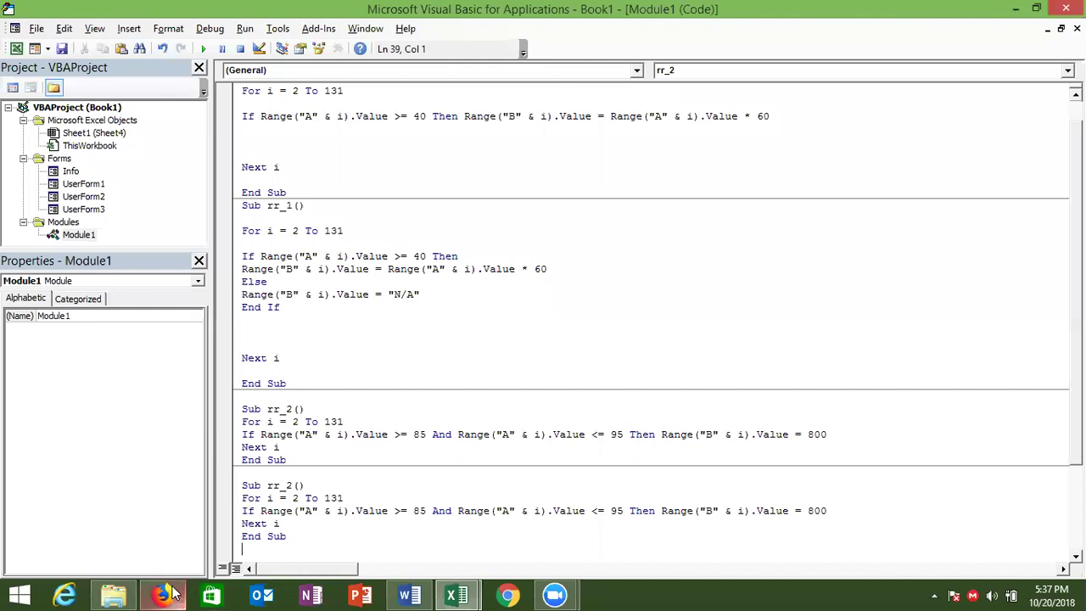
{"action": "left_click", "coordinate": [162, 596]}
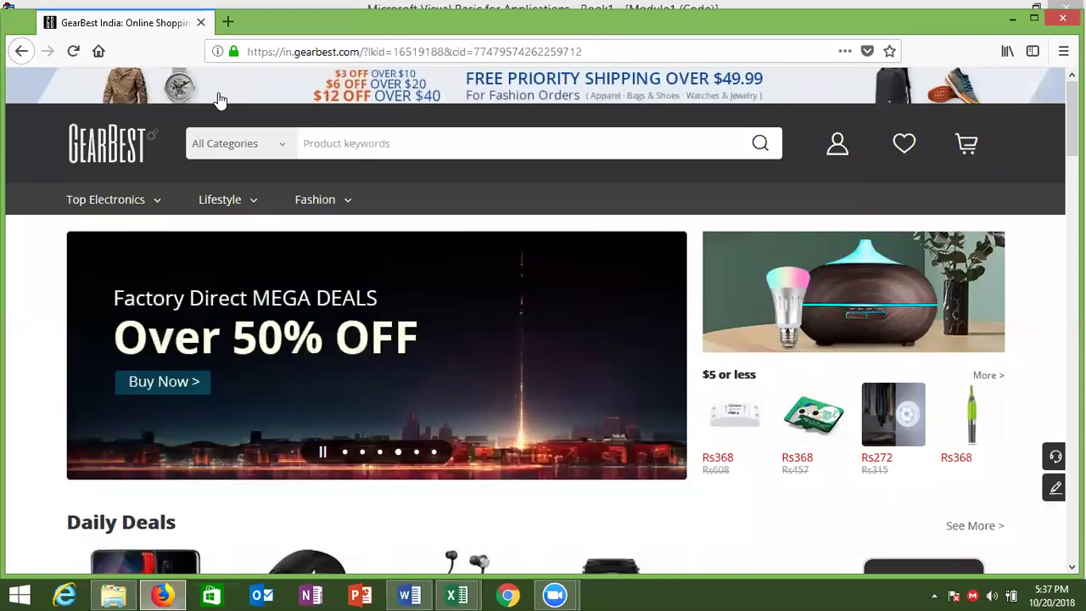
{"action": "left_click", "coordinate": [201, 23]}
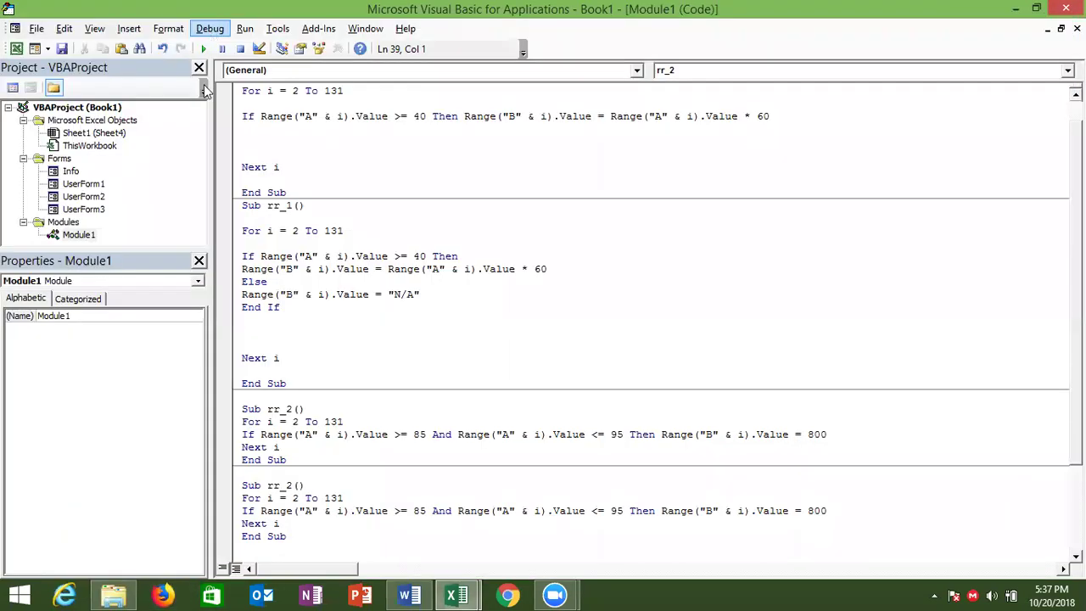
Rename the copied macro from rr_2 to rr_3
{"action": "left_click", "coordinate": [286, 485]}
{"action": "key", "text": "BackSpace"}
{"action": "key", "text": "Delete"}
{"action": "type", "text": "_3"}
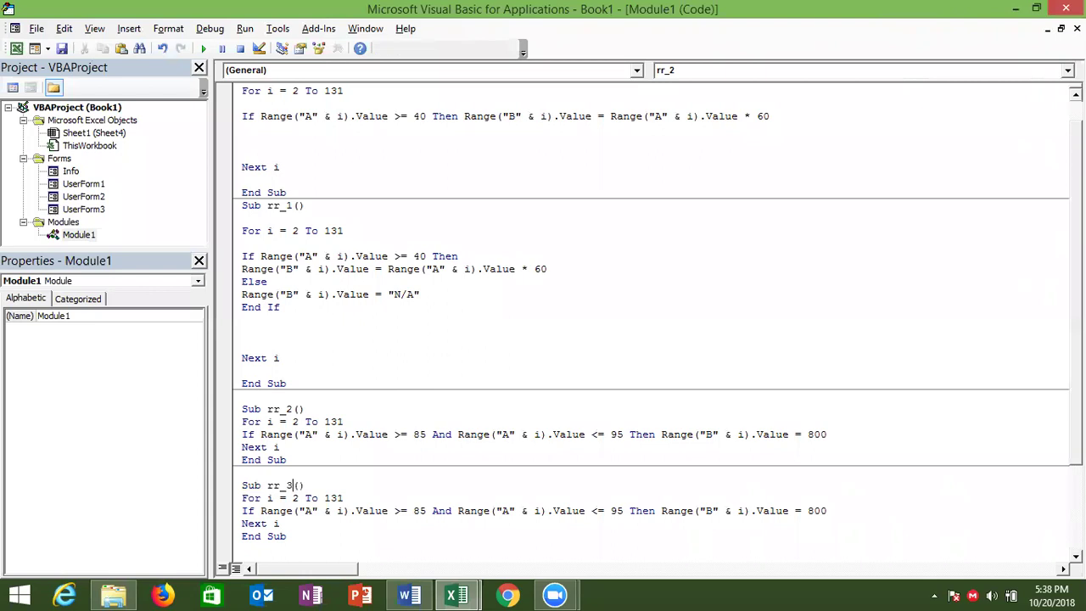
{"action": "left_click", "coordinate": [329, 518]}
Change rr_3's first condition to column A = 40
{"action": "double_click", "coordinate": [308, 511]}
{"action": "left_click", "coordinate": [344, 513]}
{"action": "left_click", "coordinate": [402, 513]}
{"action": "key", "text": "BackSpace"}
{"action": "double_click", "coordinate": [413, 510]}
{"action": "type", "text": "40"}
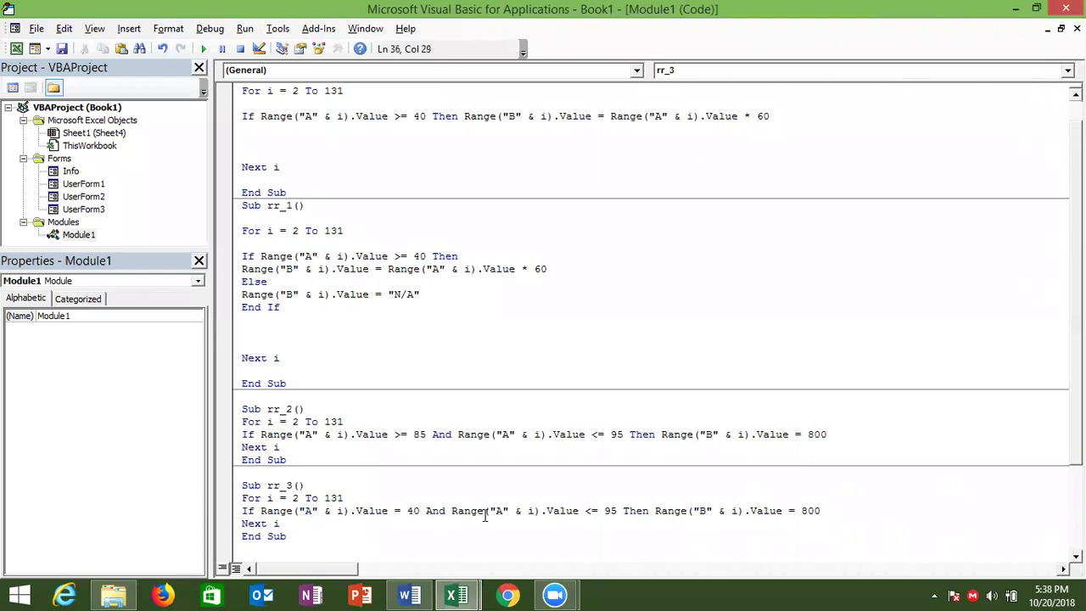
Turn the second comparison into 'Or ... = 60' instead of And <= 95
{"action": "double_click", "coordinate": [596, 513]}
{"action": "left_click", "coordinate": [596, 513]}
{"action": "double_click", "coordinate": [436, 514]}
{"action": "type", "text": "or"}
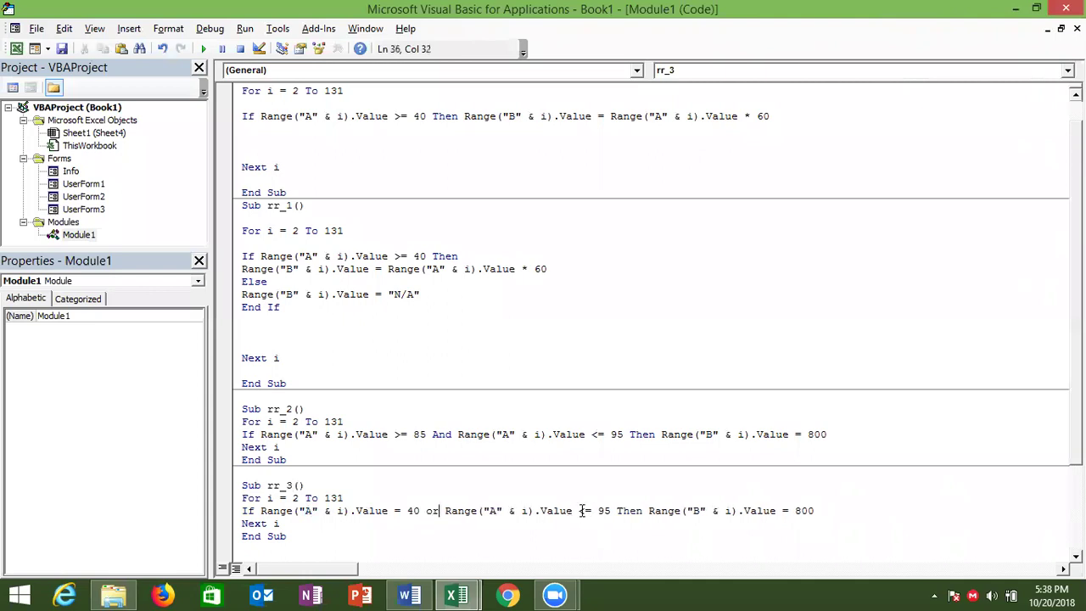
{"action": "left_click", "coordinate": [584, 511]}
{"action": "double_click", "coordinate": [584, 512]}
{"action": "type", "text": "="}
{"action": "key", "text": "Delete"}
{"action": "key", "text": "Delete"}
{"action": "key", "text": "Delete"}
{"action": "type", "text": "6"}
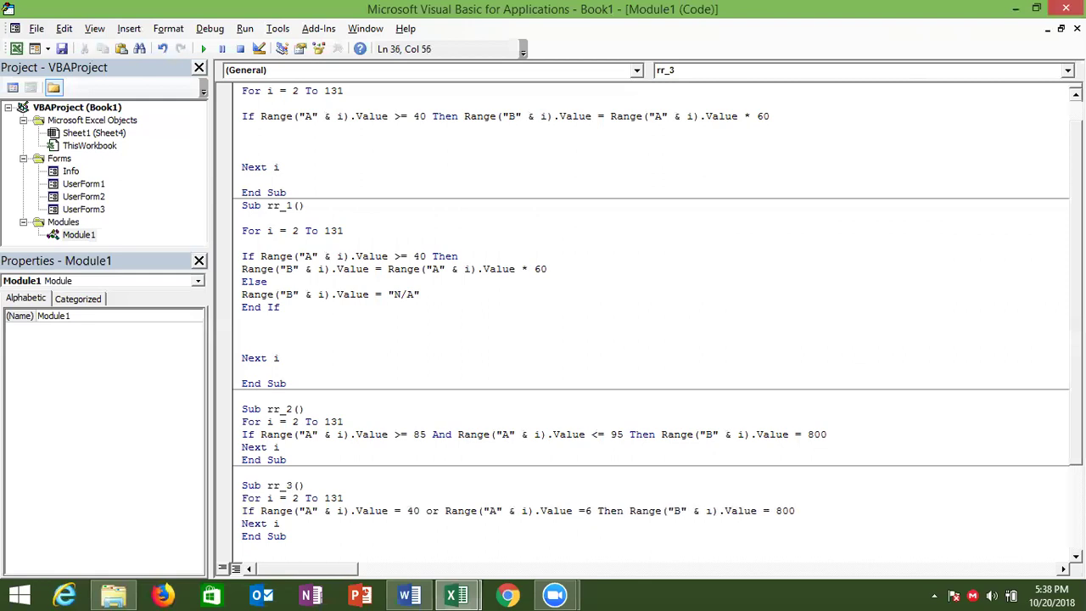
{"action": "type", "text": "0"}
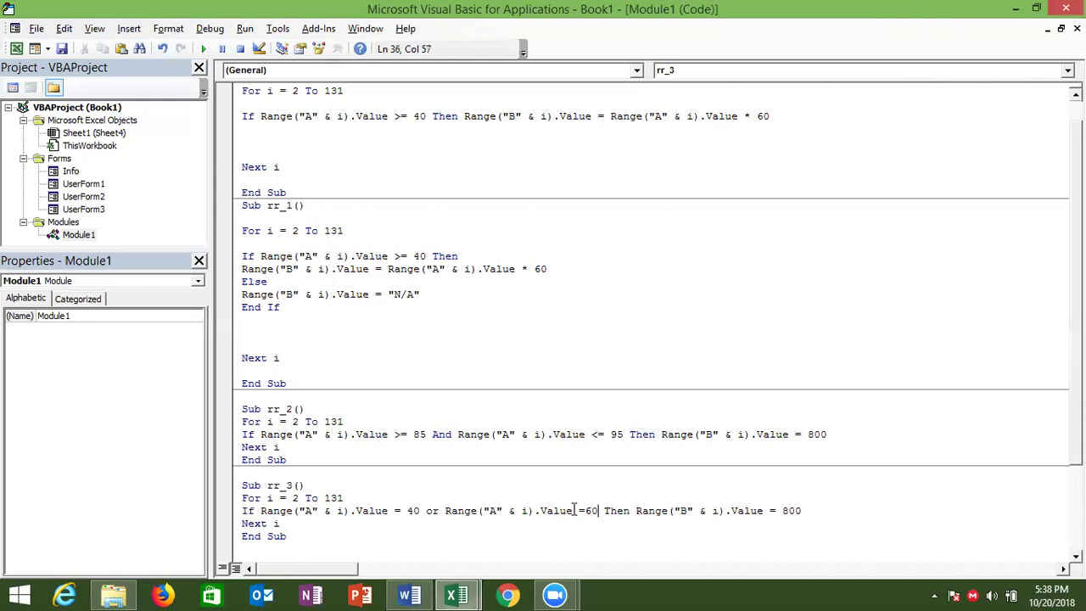
Append a third comparison 'And ... = 80' before Then
{"action": "left_click_drag", "start_coordinate": [573, 509], "coordinate": [466, 508]}
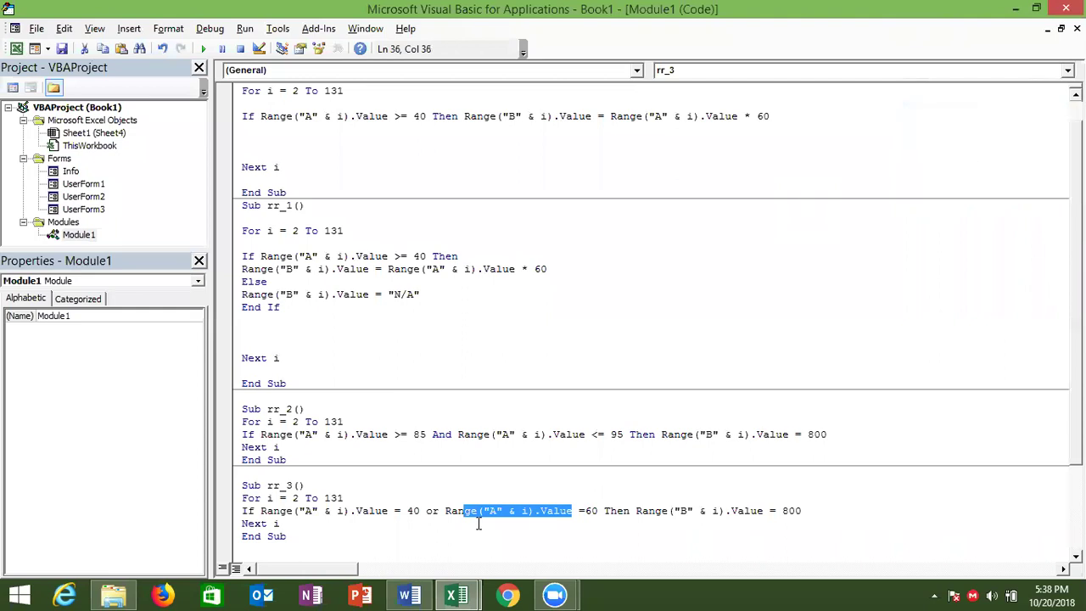
{"action": "left_click_drag", "start_coordinate": [445, 511], "coordinate": [599, 509]}
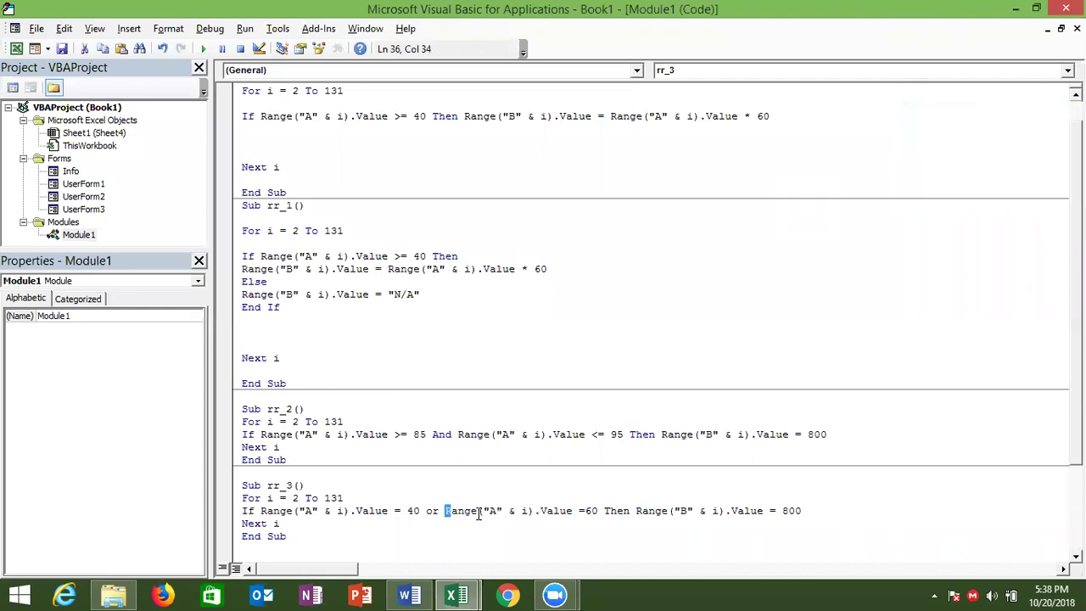
{"action": "double_click", "coordinate": [601, 511]}
{"action": "left_click", "coordinate": [599, 510]}
{"action": "type", "text": "and"}
{"action": "key", "text": "ctrl+v"}
{"action": "key", "text": "BackSpace"}
{"action": "key", "text": "BackSpace"}
{"action": "type", "text": "800"}
{"action": "key", "text": "BackSpace"}
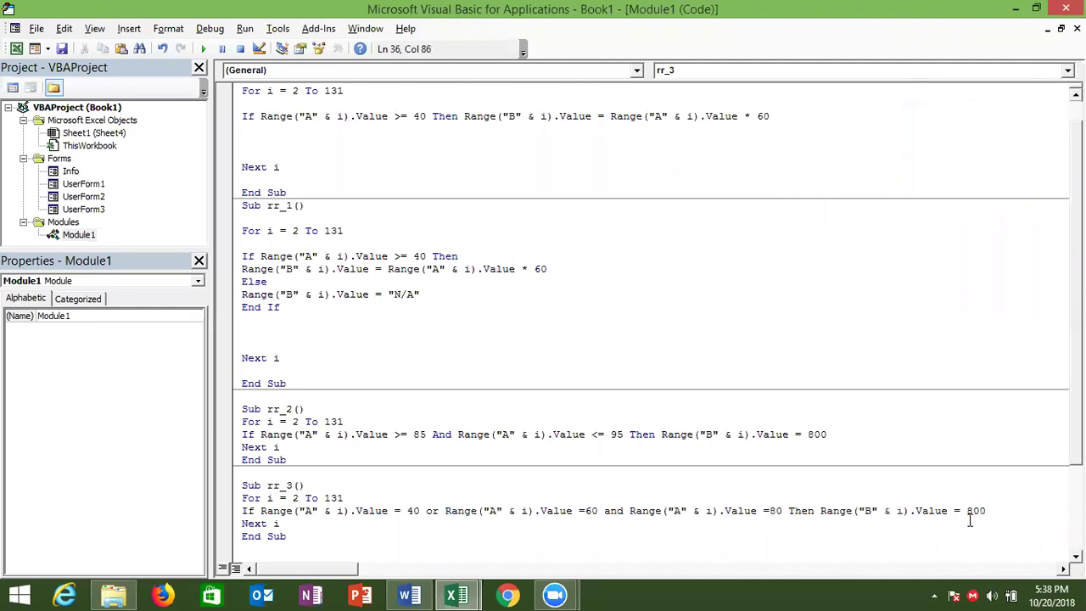
Change the value written to column B from 800 to 1200
{"action": "double_click", "coordinate": [977, 511]}
{"action": "type", "text": "1200"}
{"action": "left_click", "coordinate": [781, 483]}
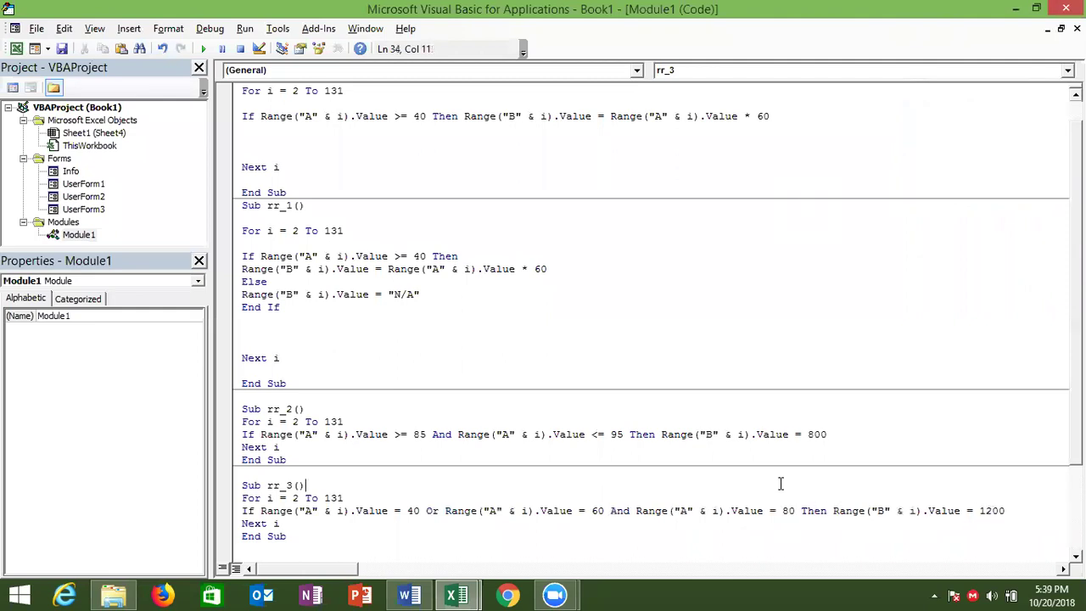
{"action": "double_click", "coordinate": [442, 434]}
{"action": "left_click", "coordinate": [694, 434]}
{"action": "double_click", "coordinate": [339, 510]}
{"action": "double_click", "coordinate": [431, 511]}
{"action": "key", "text": "alt+F11"}
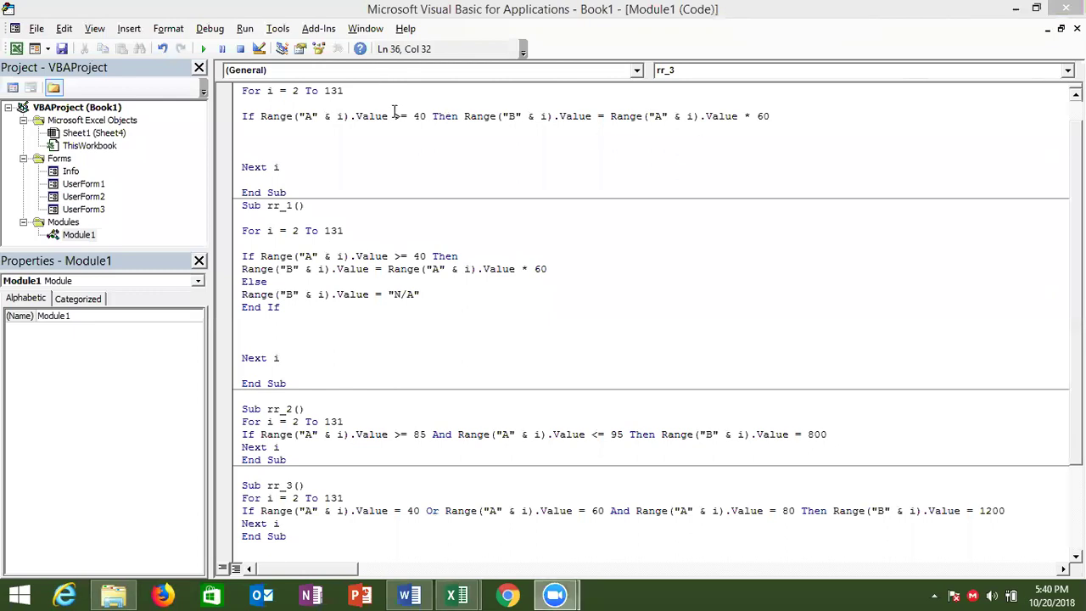
{"action": "left_click", "coordinate": [284, 104]}
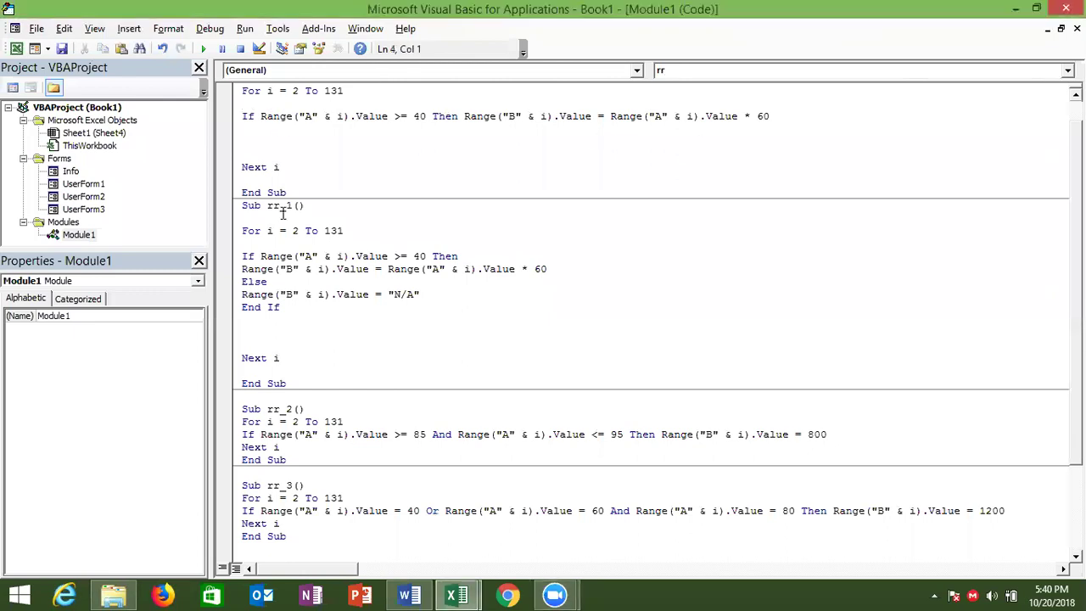
{"action": "left_click", "coordinate": [284, 281]}
{"action": "left_click", "coordinate": [253, 420]}
{"action": "left_click", "coordinate": [266, 536]}
{"action": "scroll", "coordinate": [594, 339], "scroll_direction": "down", "scroll_amount": 3}
{"action": "scroll", "coordinate": [594, 340], "scroll_direction": "up", "scroll_amount": 4}
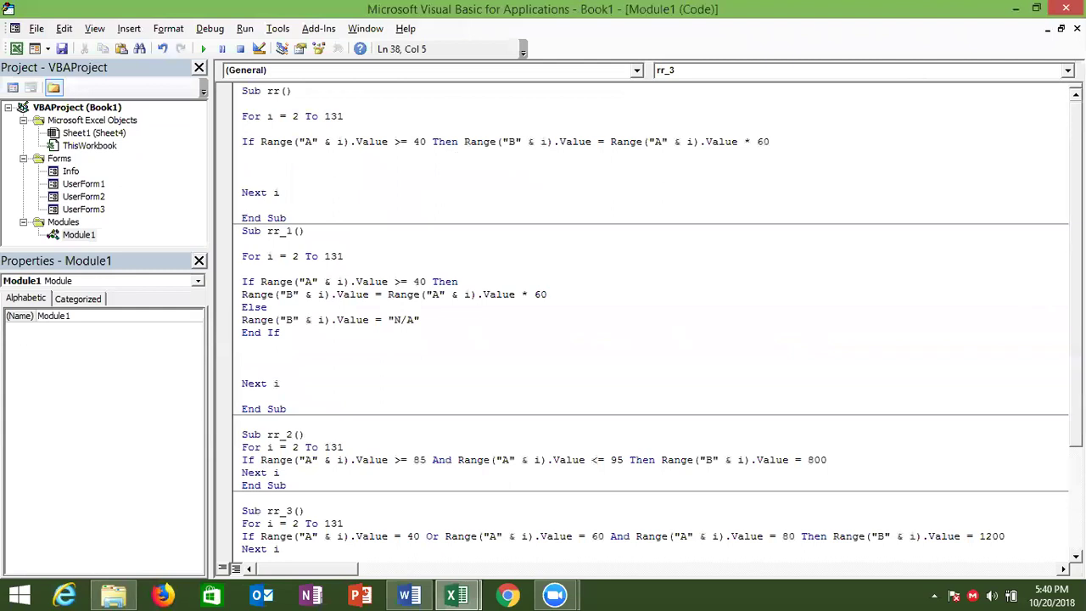
{"action": "left_click", "coordinate": [294, 116]}
{"action": "double_click", "coordinate": [294, 116]}
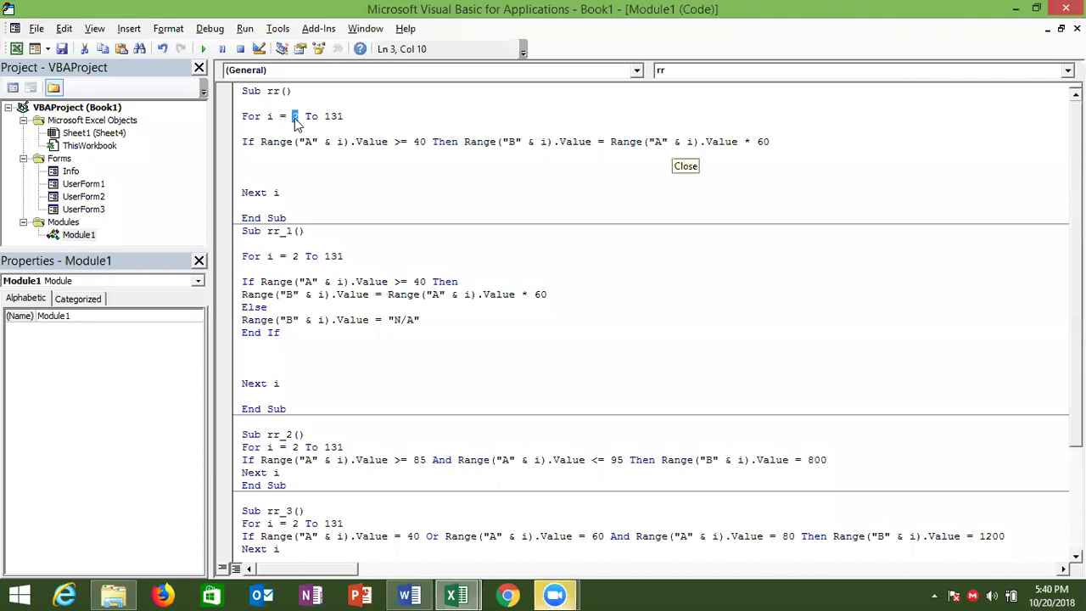
{"action": "left_click", "coordinate": [294, 117]}
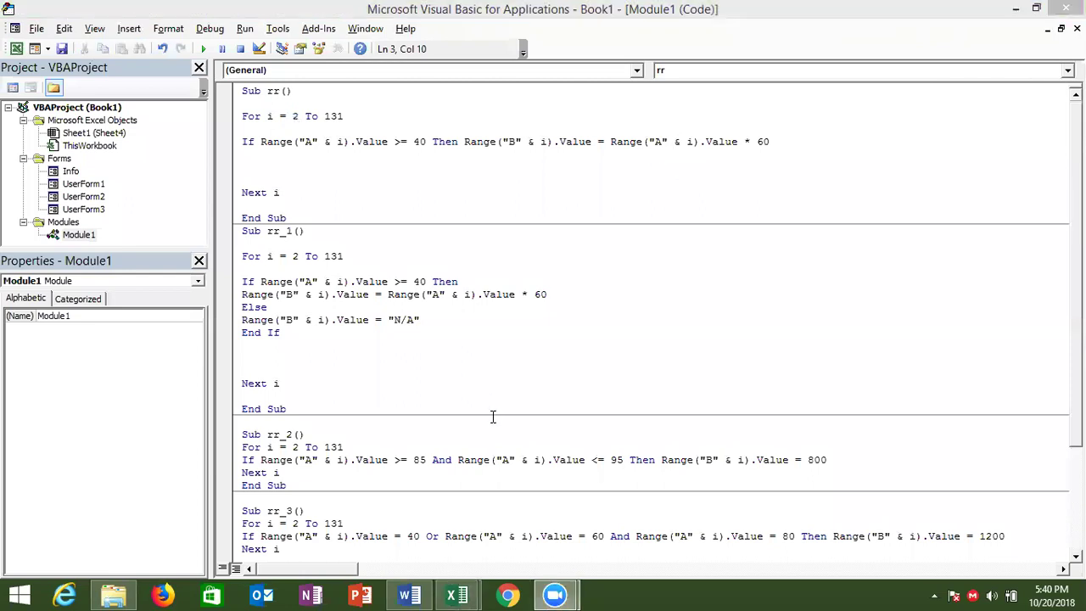
{"action": "double_click", "coordinate": [295, 117]}
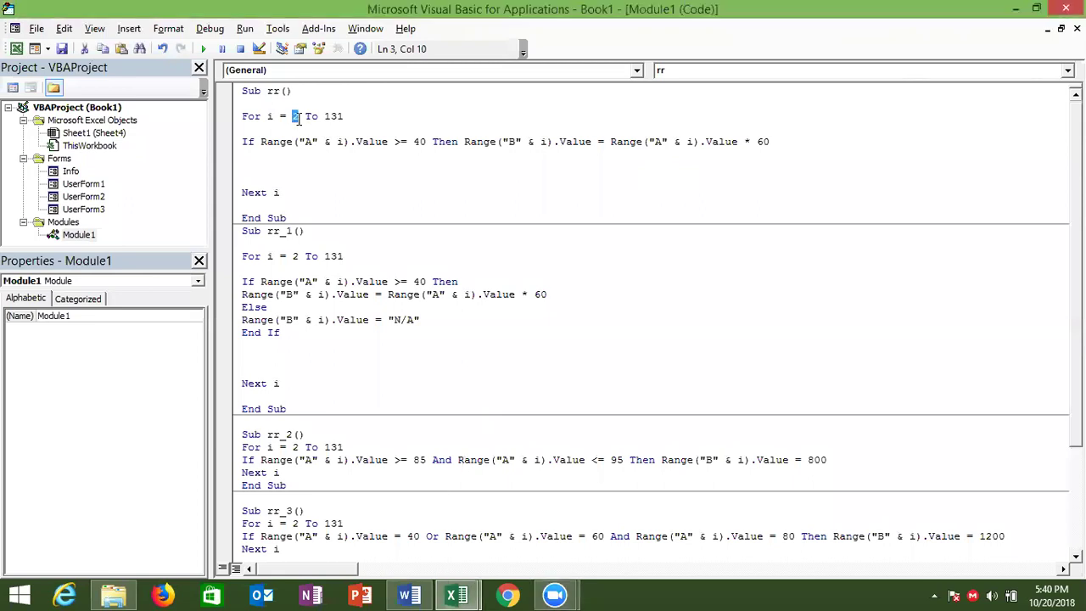
{"action": "left_click", "coordinate": [456, 595]}
{"action": "left_click", "coordinate": [419, 527]}
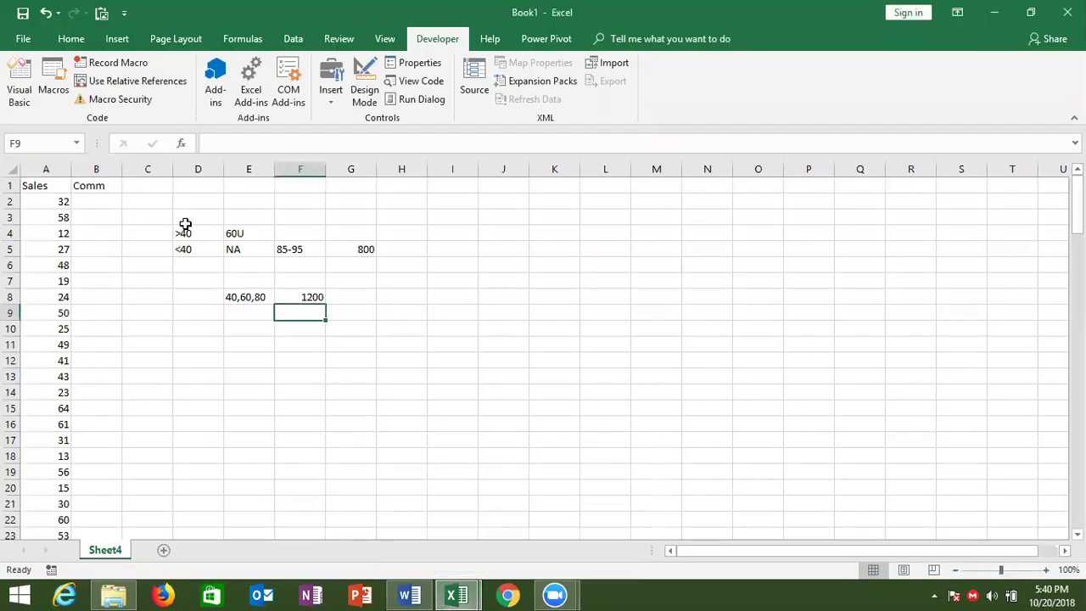
{"action": "left_click", "coordinate": [64, 202]}
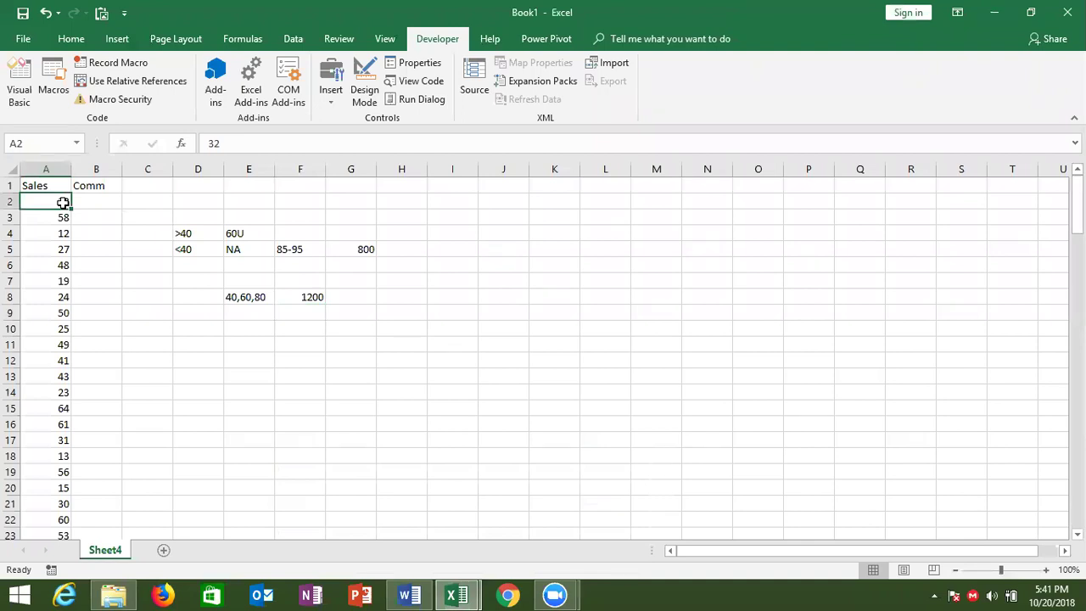
{"action": "key", "text": "ctrl+Down"}
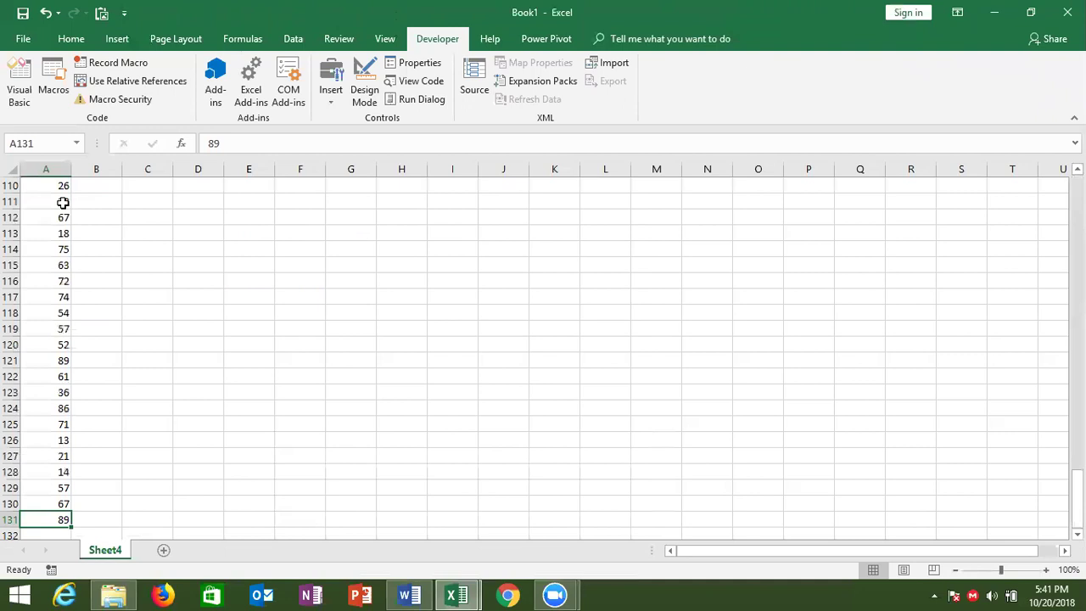
{"action": "scroll", "coordinate": [63, 203], "scroll_direction": "down", "scroll_amount": 1}
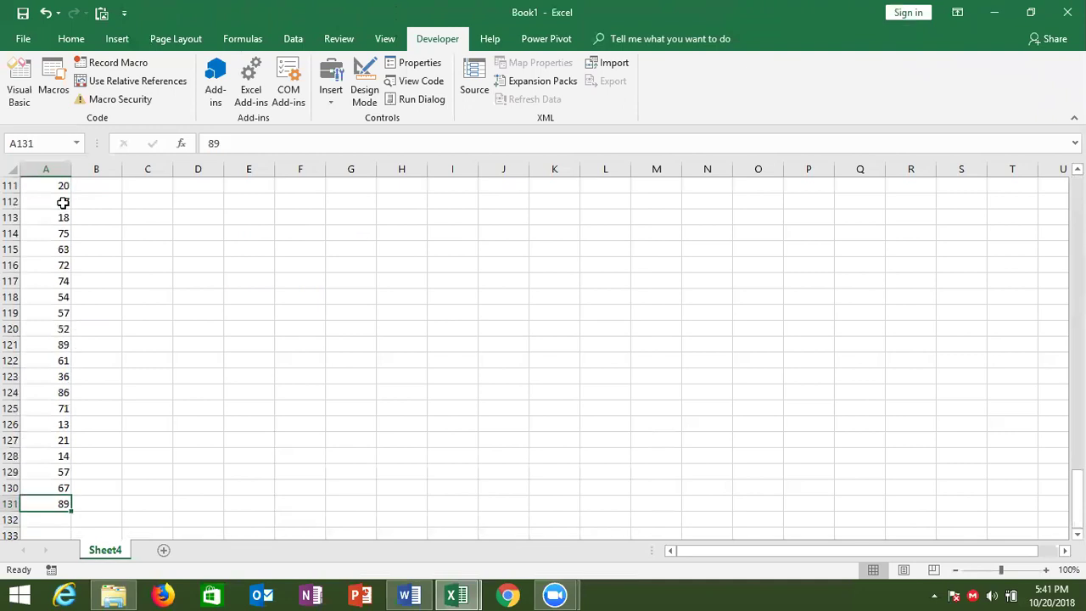
{"action": "key", "text": "ctrl+Home"}
{"action": "key", "text": "alt+Tab"}
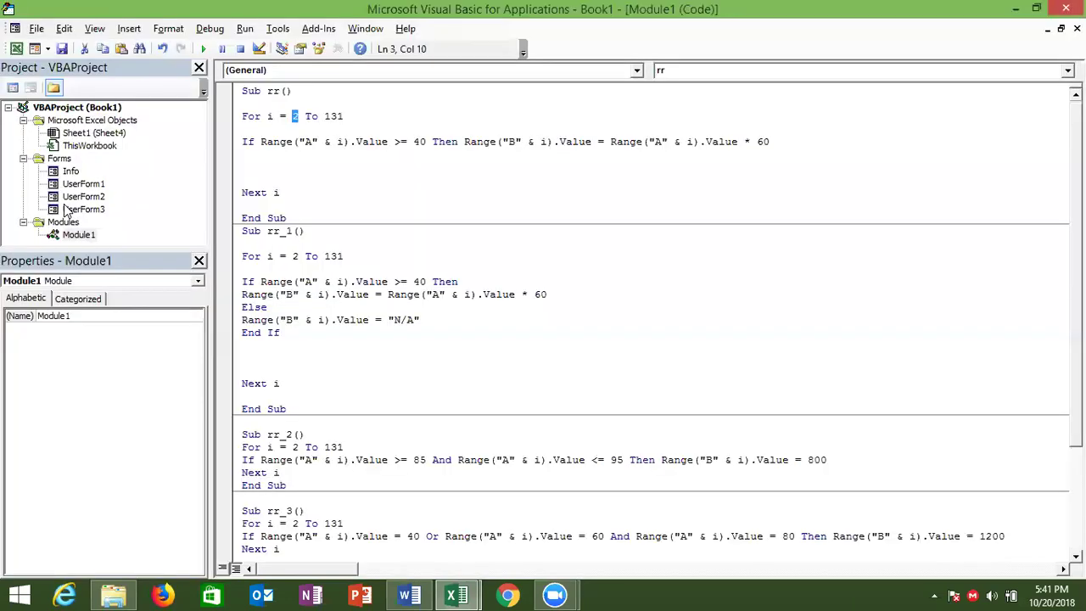
Replace the For loop's end value 131 with Range("A65000").End(xlUp).Row
{"action": "double_click", "coordinate": [330, 119]}
{"action": "type", "text": "range(\"A65000\")."}
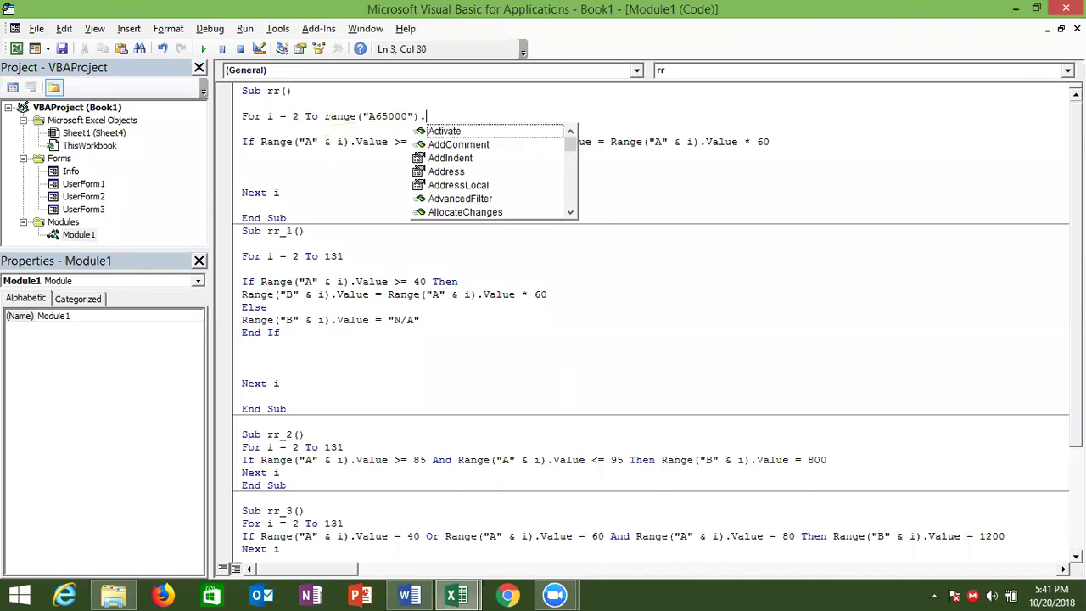
{"action": "type", "text": "end"}
{"action": "key", "text": "Tab"}
{"action": "type", "text": "("}
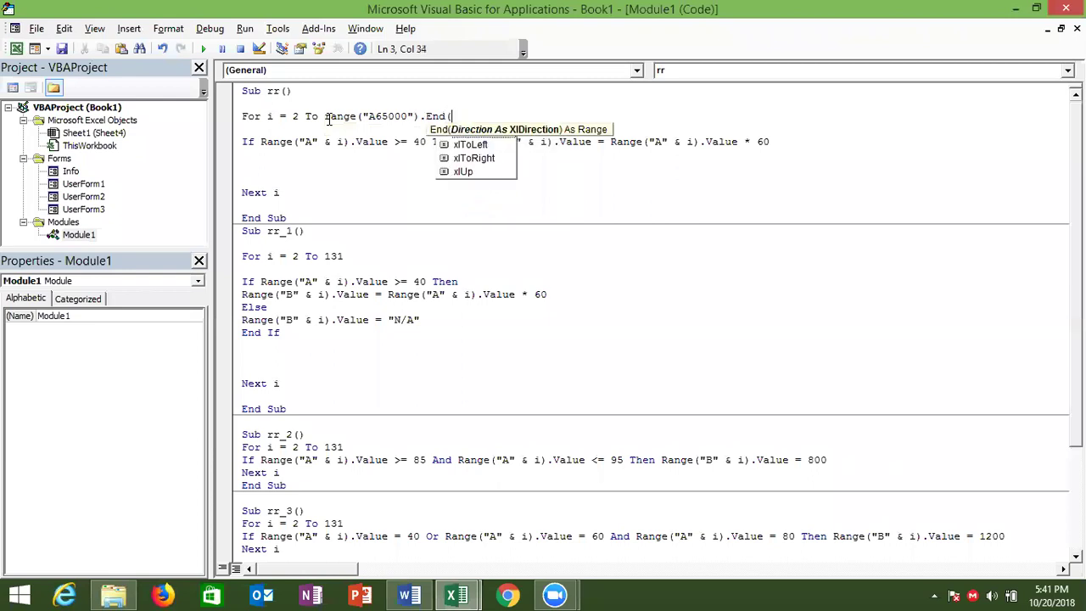
{"action": "key", "text": "Down"}
{"action": "key", "text": "Down"}
{"action": "key", "text": "Down"}
{"action": "key", "text": "Tab"}
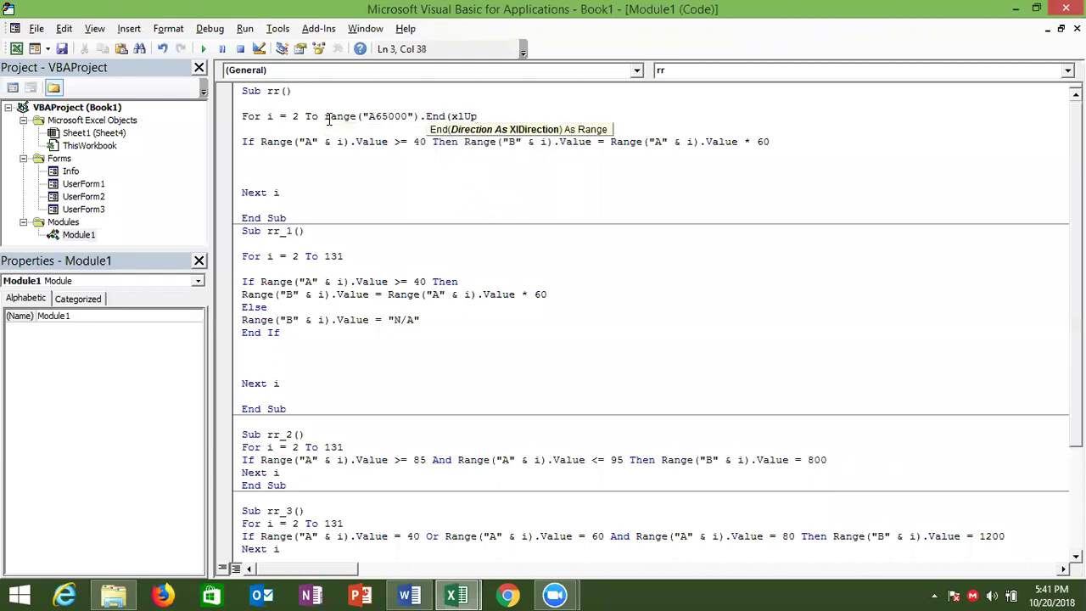
{"action": "type", "text": ").row"}
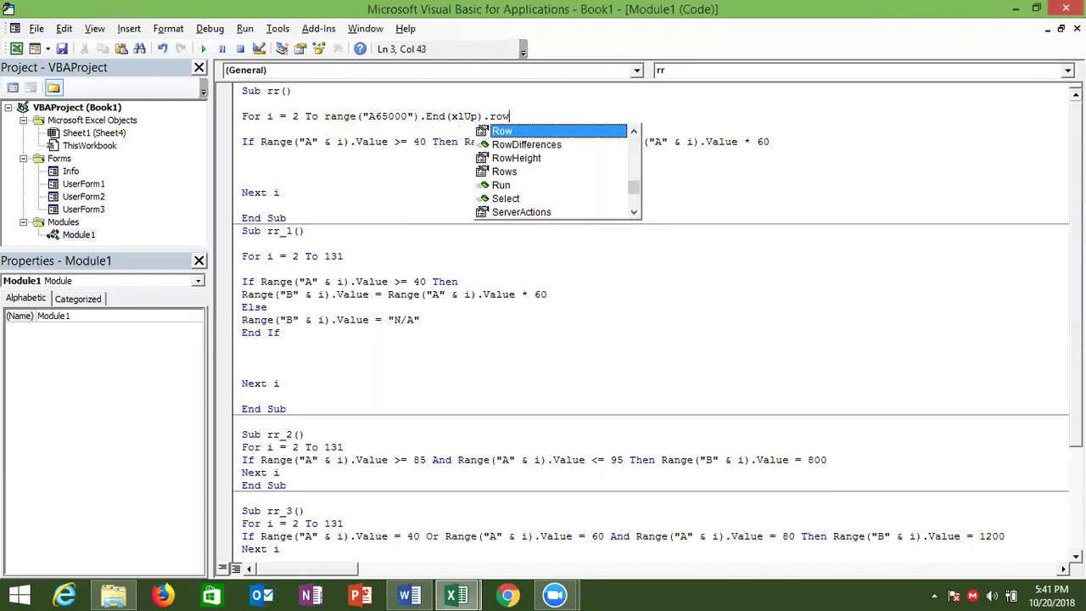
{"action": "key", "text": "Tab"}
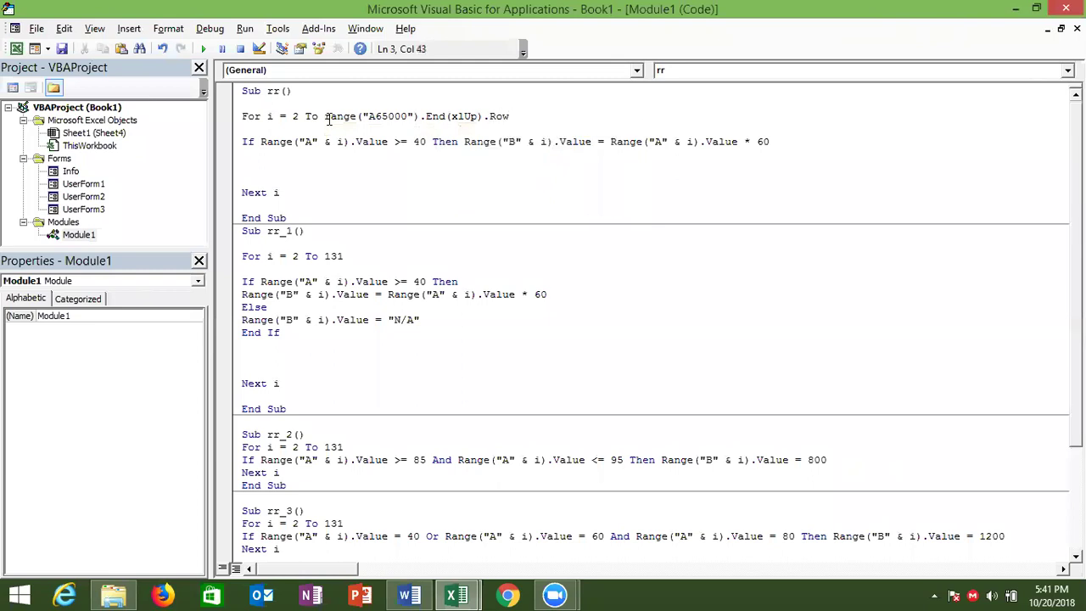
{"action": "left_click", "coordinate": [320, 164]}
{"action": "key", "text": "alt+Tab"}
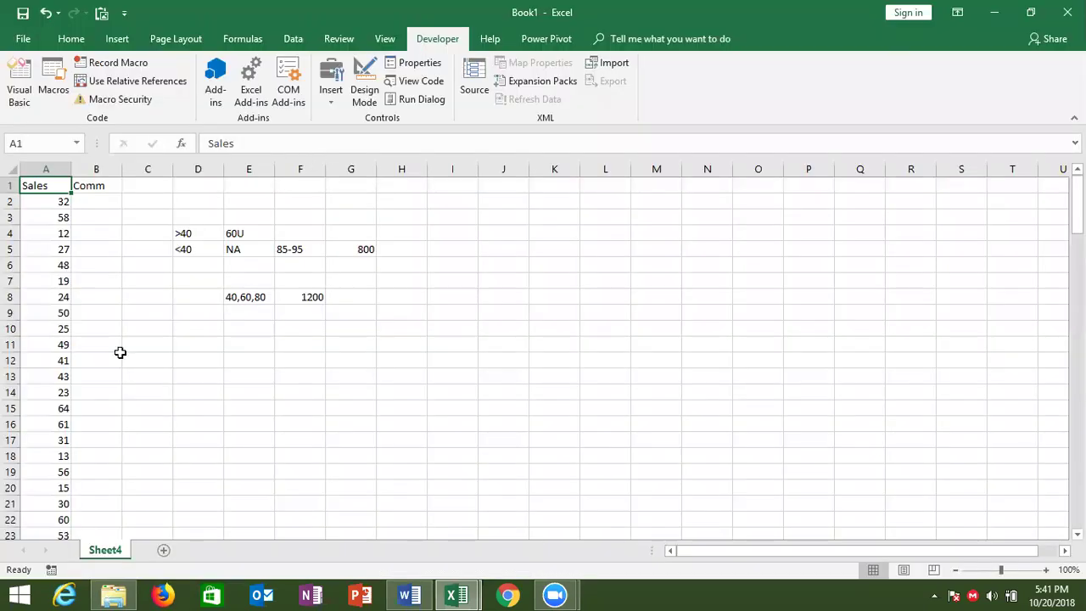
Use Ctrl+Down and Ctrl+Up to confirm the Sales column's last value sits in row 131
{"action": "left_click", "coordinate": [84, 399]}
{"action": "key", "text": "Left"}
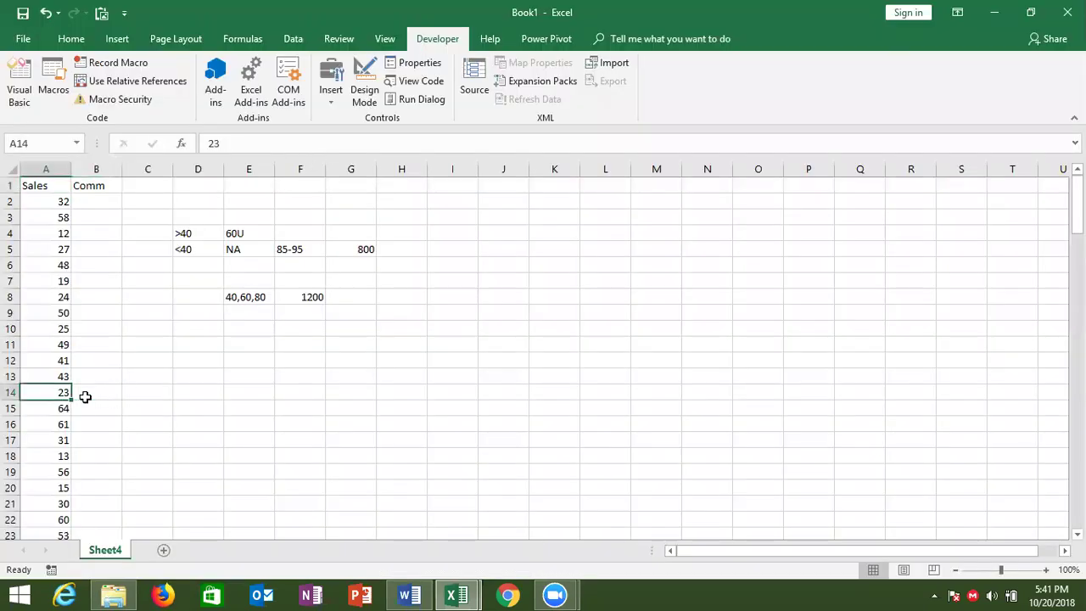
{"action": "key", "text": "ctrl+Down"}
{"action": "key", "text": "Down"}
{"action": "key", "text": "ctrl+Down"}
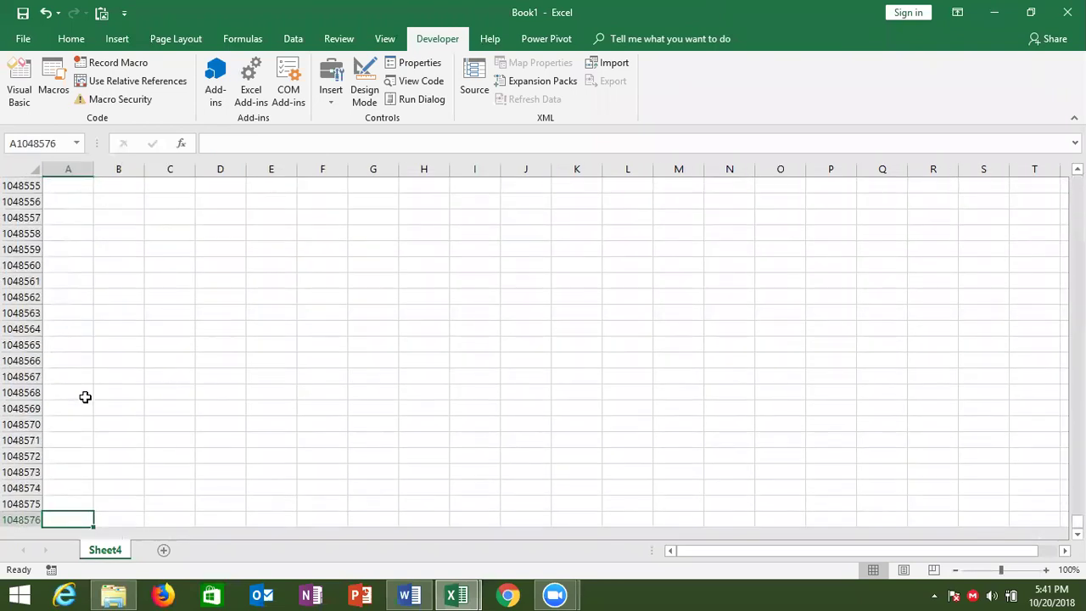
{"action": "key", "text": "ctrl+Up"}
{"action": "mouse_move", "coordinate": [1076, 500]}
{"action": "left_mouse_down"}
{"action": "mouse_move", "coordinate": [1075, 454]}
{"action": "mouse_move", "coordinate": [1076, 468]}
{"action": "left_mouse_up"}
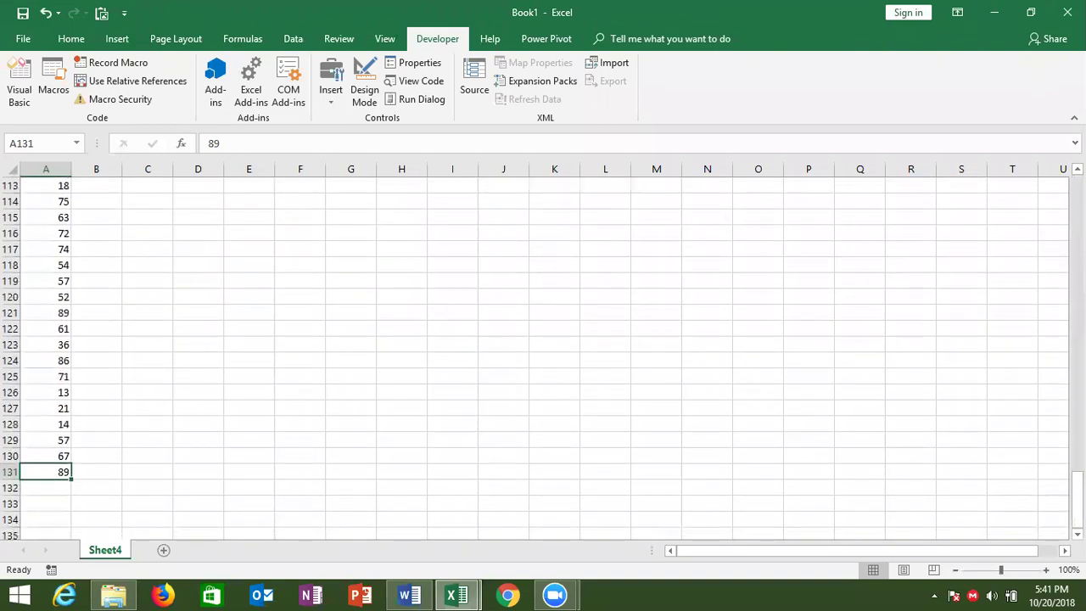
{"action": "key", "text": "alt+F11"}
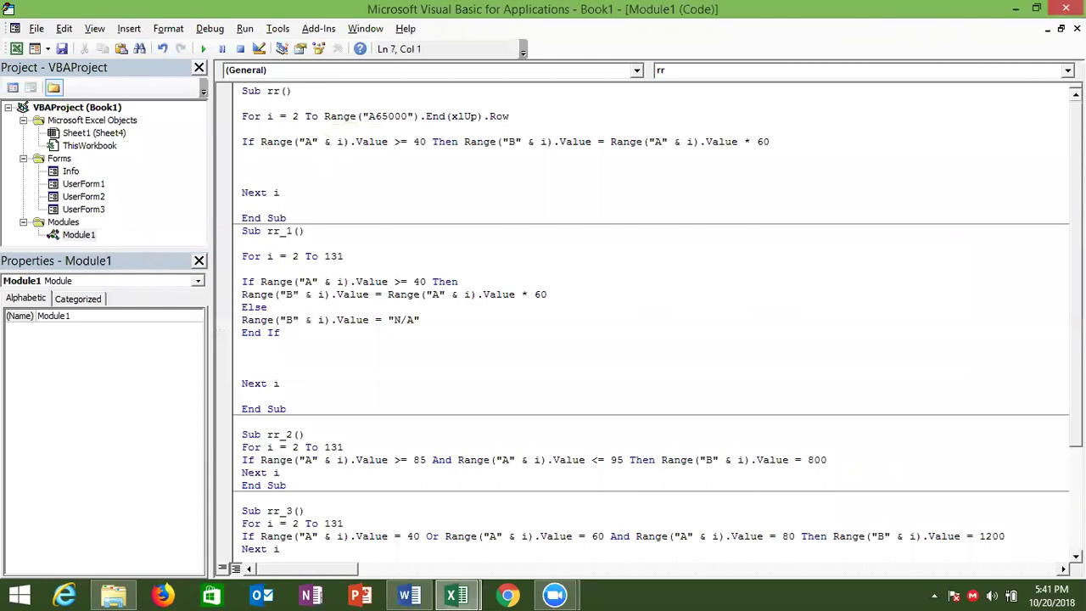
Highlight and review the If statement inside the rr loop, then return to Excel
{"action": "key", "text": "shift+Up"}
{"action": "key", "text": "shift+Up"}
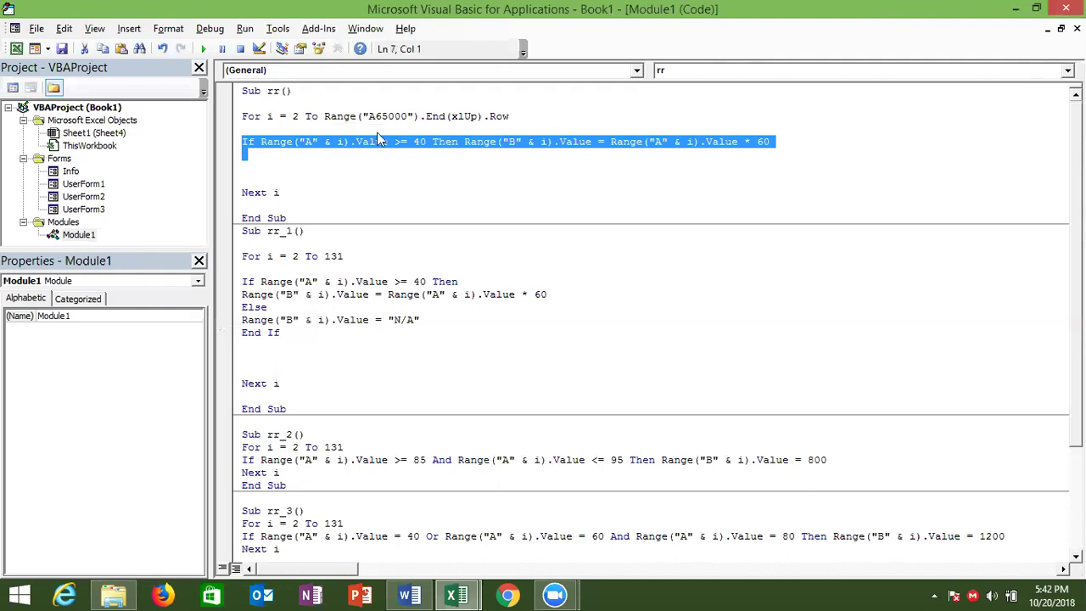
{"action": "left_click", "coordinate": [339, 135]}
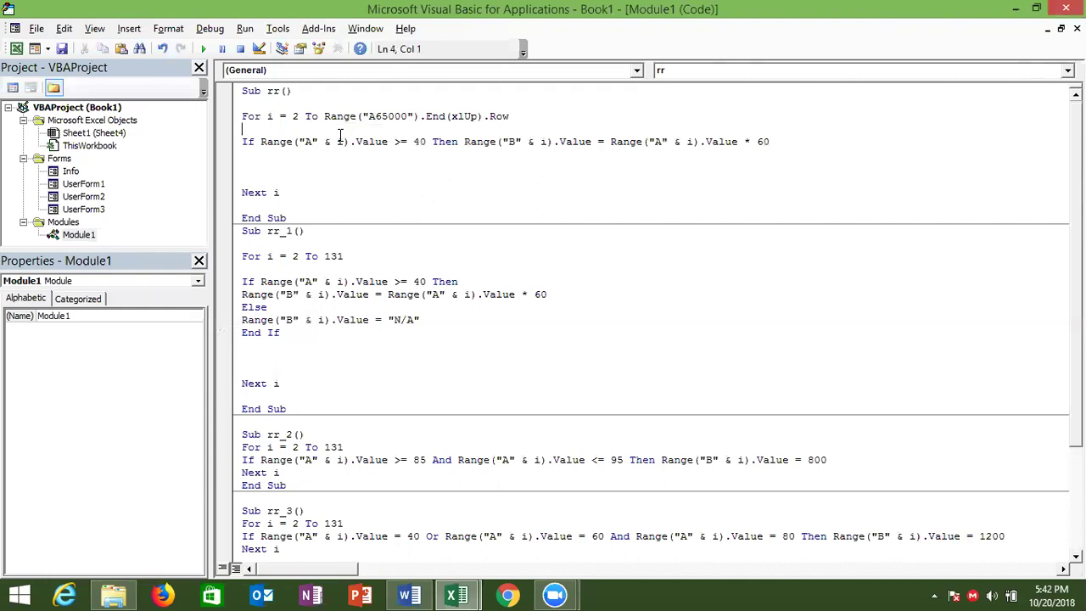
{"action": "key", "text": "alt+Tab"}
Enter the notes Loop in F117, For in G118 and Do in G121
{"action": "left_click", "coordinate": [295, 245]}
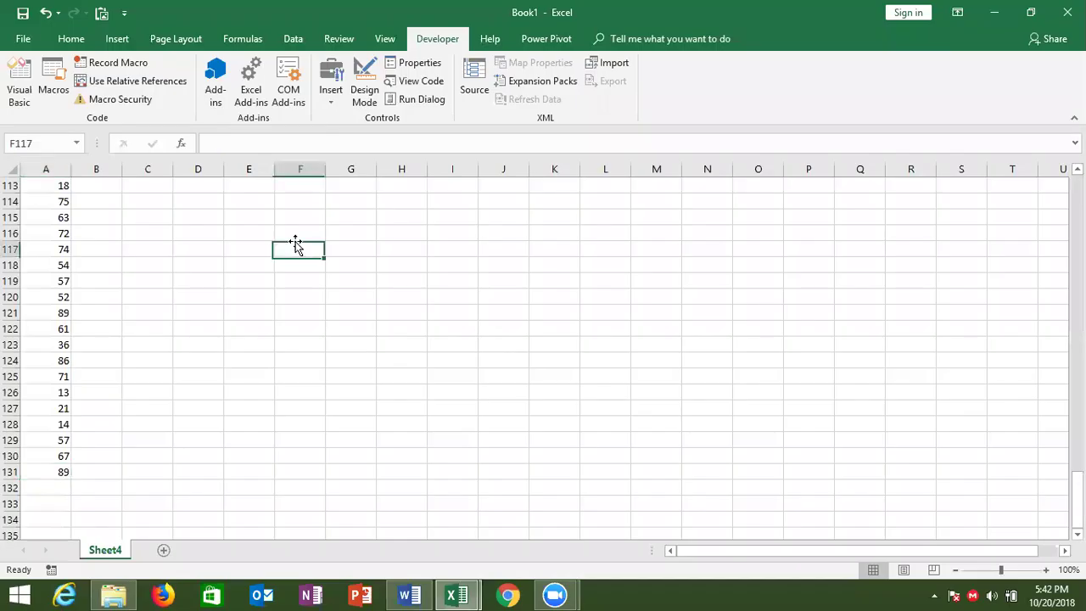
{"action": "type", "text": "F"}
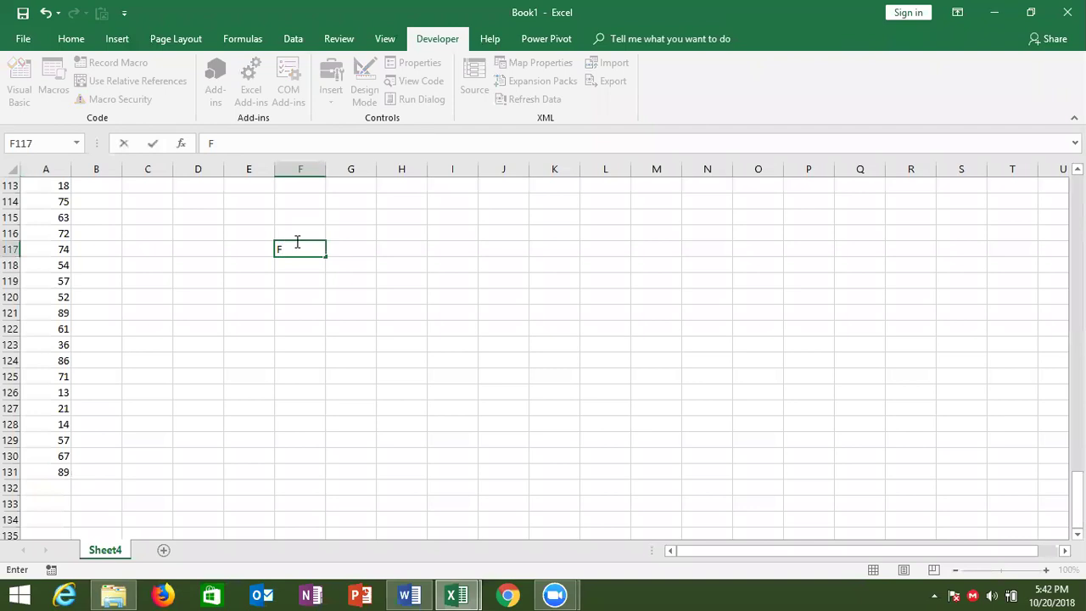
{"action": "key", "text": "BackSpace"}
{"action": "type", "text": "op"}
{"action": "key", "text": "Return"}
{"action": "key", "text": "Right"}
{"action": "type", "text": "For"}
{"action": "key", "text": "Return"}
{"action": "key", "text": "Return"}
{"action": "key", "text": "Return"}
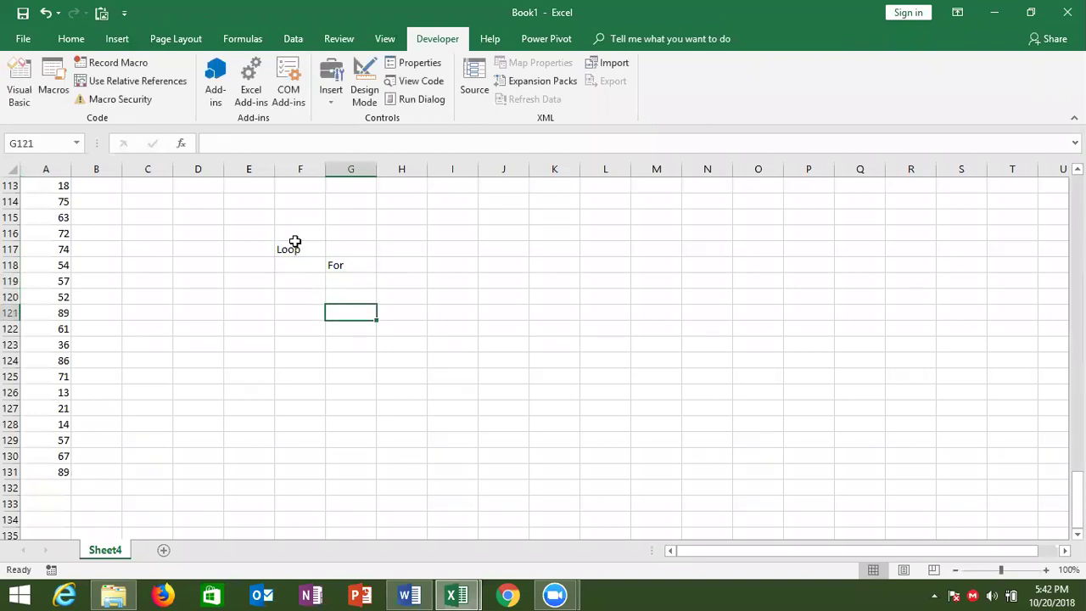
{"action": "type", "text": "Do"}
{"action": "key", "text": "Right"}
Add I in H118, Each in H119 and Start to End in I118
{"action": "key", "text": "Up"}
{"action": "key", "text": "Up"}
{"action": "key", "text": "Up"}
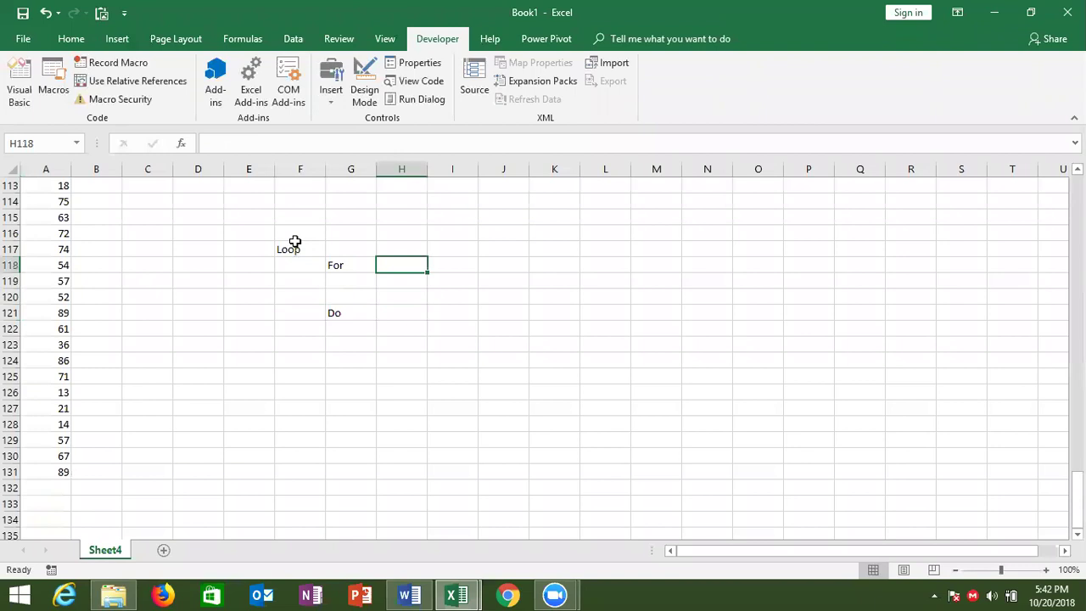
{"action": "type", "text": "I"}
{"action": "key", "text": "Return"}
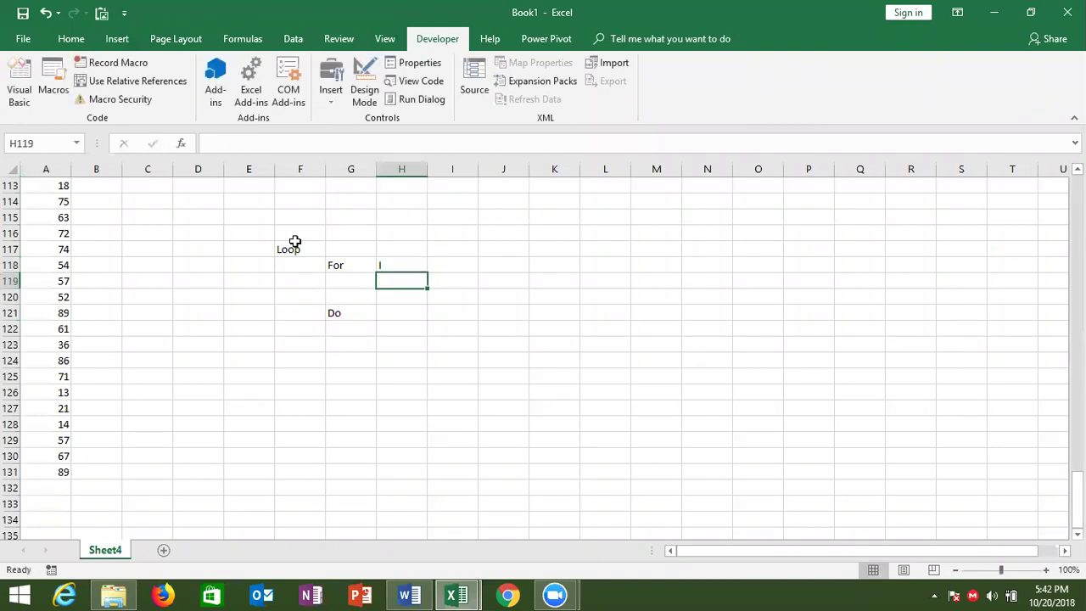
{"action": "type", "text": "Each"}
{"action": "key", "text": "Up"}
{"action": "key", "text": "Right"}
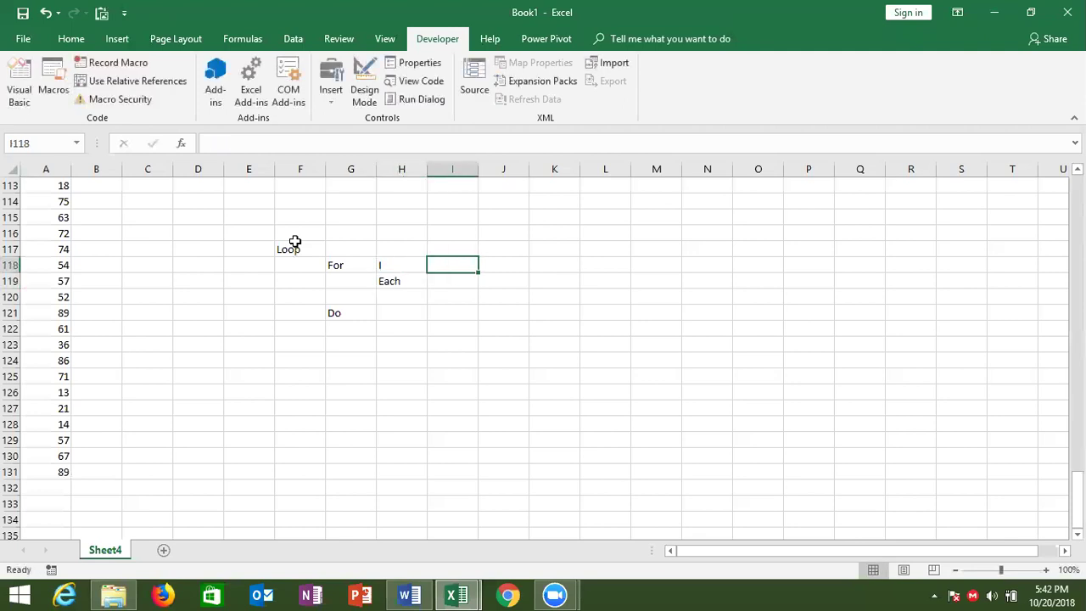
{"action": "type", "text": "Start vto"}
{"action": "key", "text": "BackSpace"}
{"action": "key", "text": "BackSpace"}
{"action": "key", "text": "BackSpace"}
{"action": "type", "text": "to"}
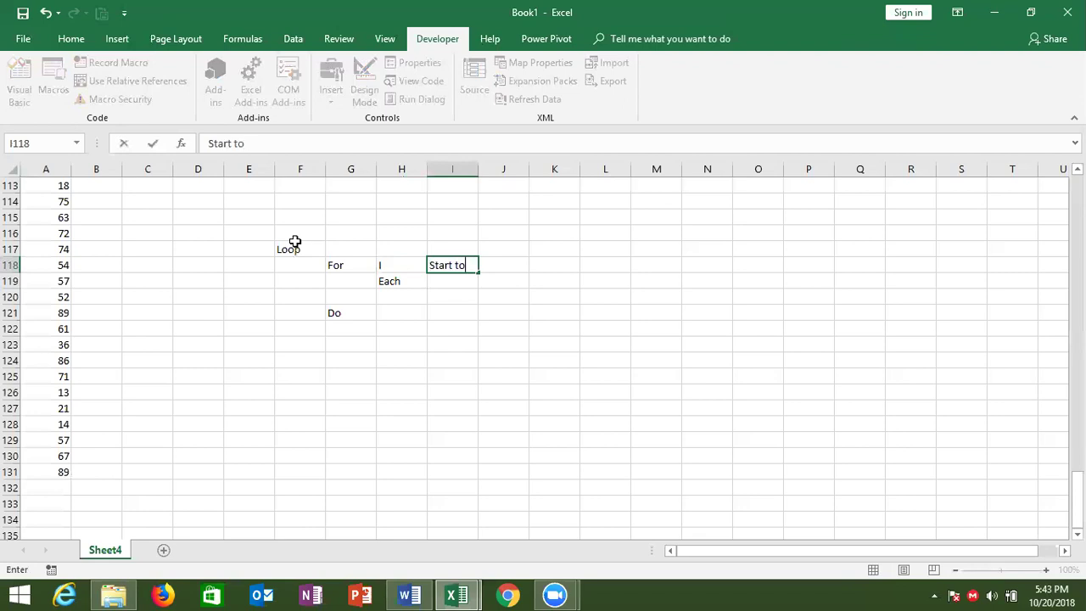
{"action": "type", "text": " E"}
{"action": "type", "text": "nd"}
{"action": "key", "text": "Return"}
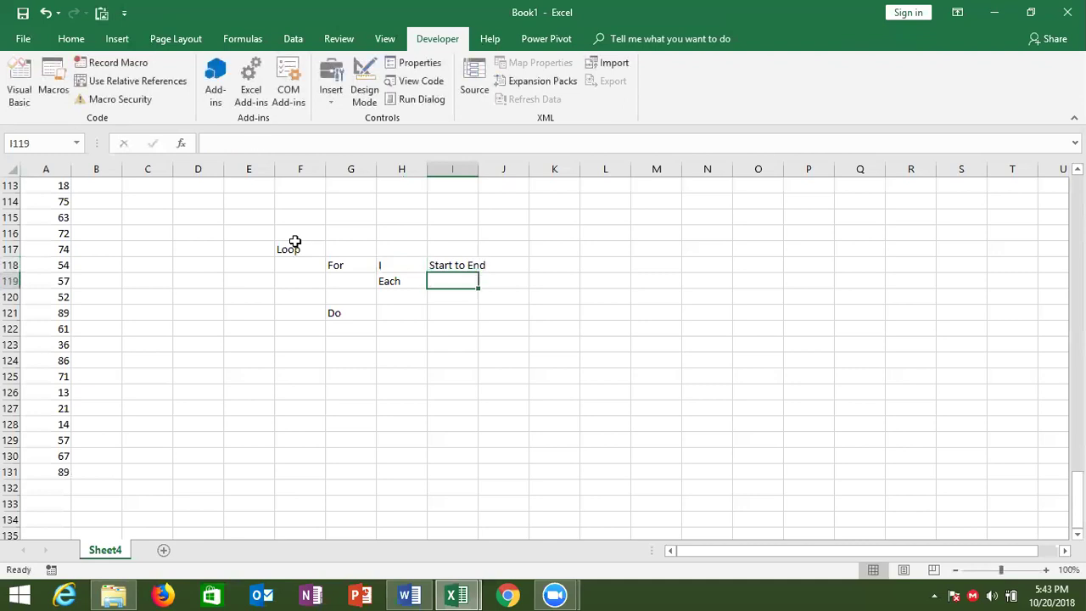
Fill row 119 with the notes Object, Selection and worksheets
{"action": "type", "text": "Object"}
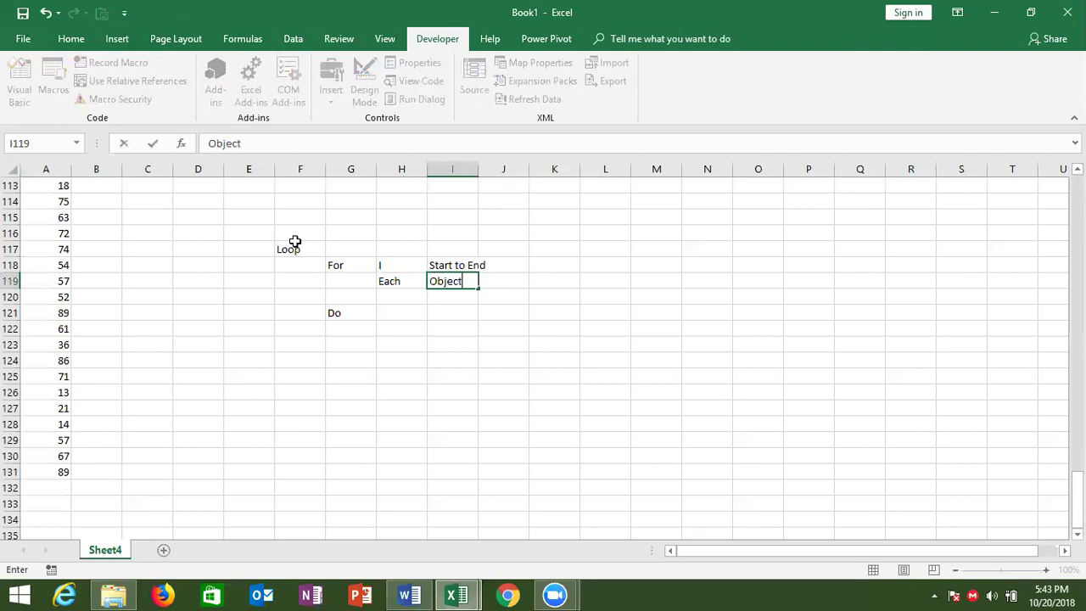
{"action": "key", "text": "Tab"}
{"action": "type", "text": "Selection"}
{"action": "key", "text": "Tab"}
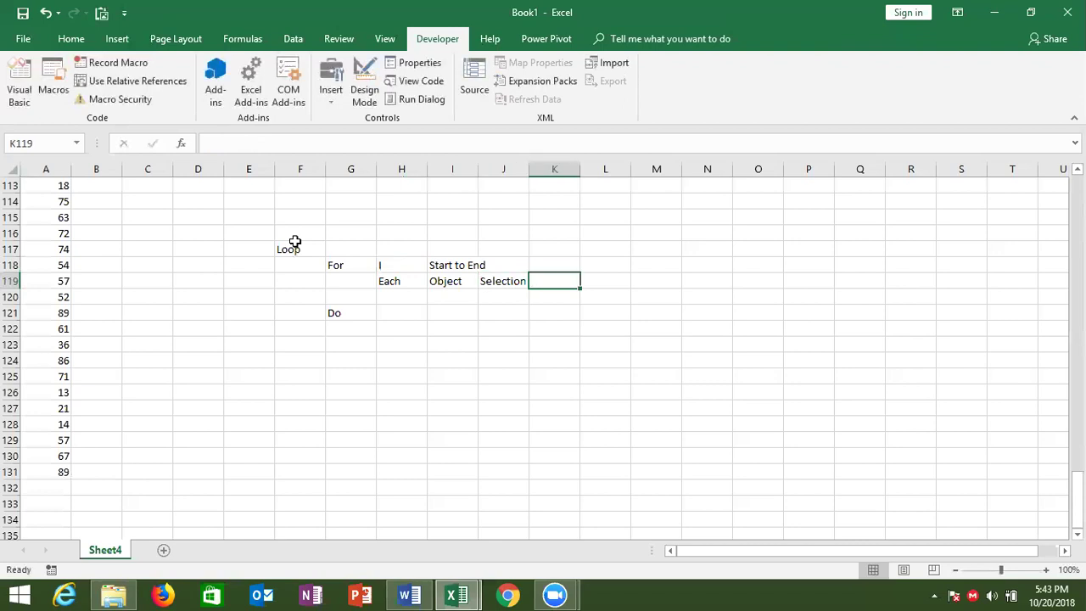
{"action": "type", "text": "worksheets"}
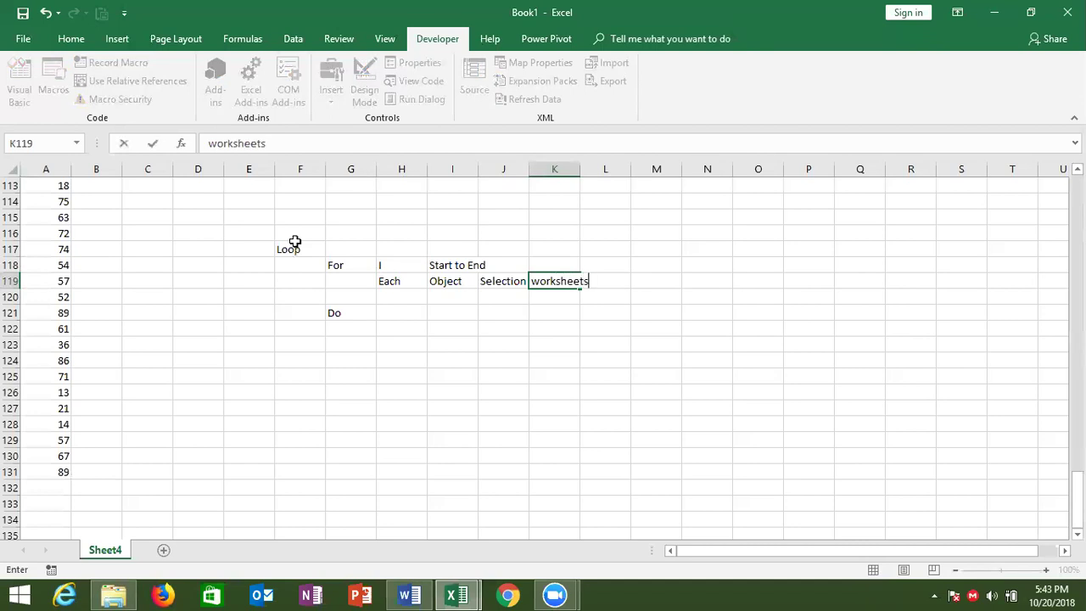
{"action": "key", "text": "Return"}
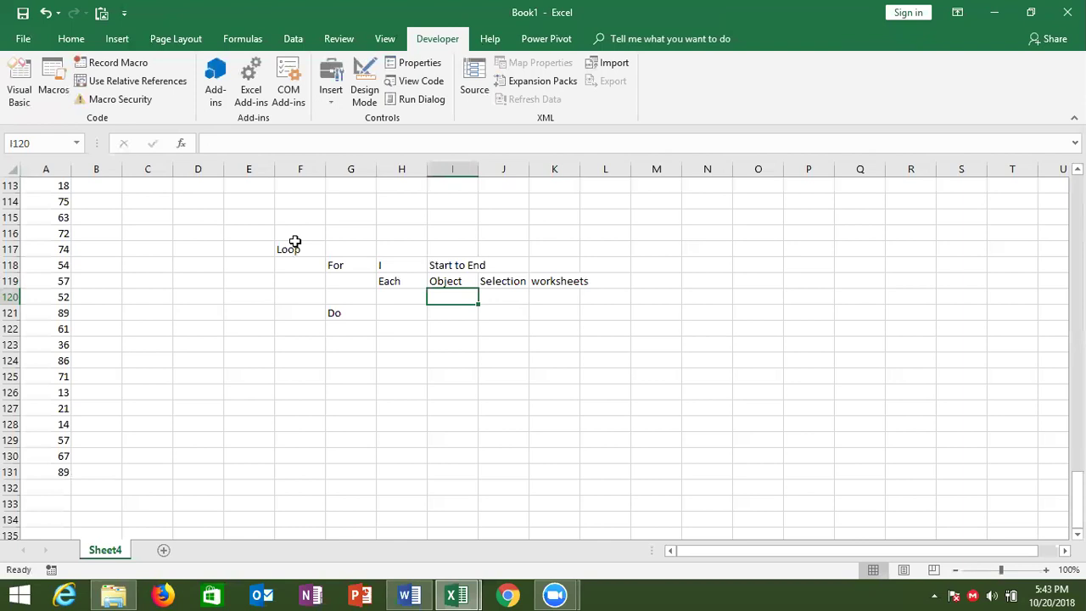
Type While in H122 and Until in H123 below the Do note
{"action": "key", "text": "Up"}
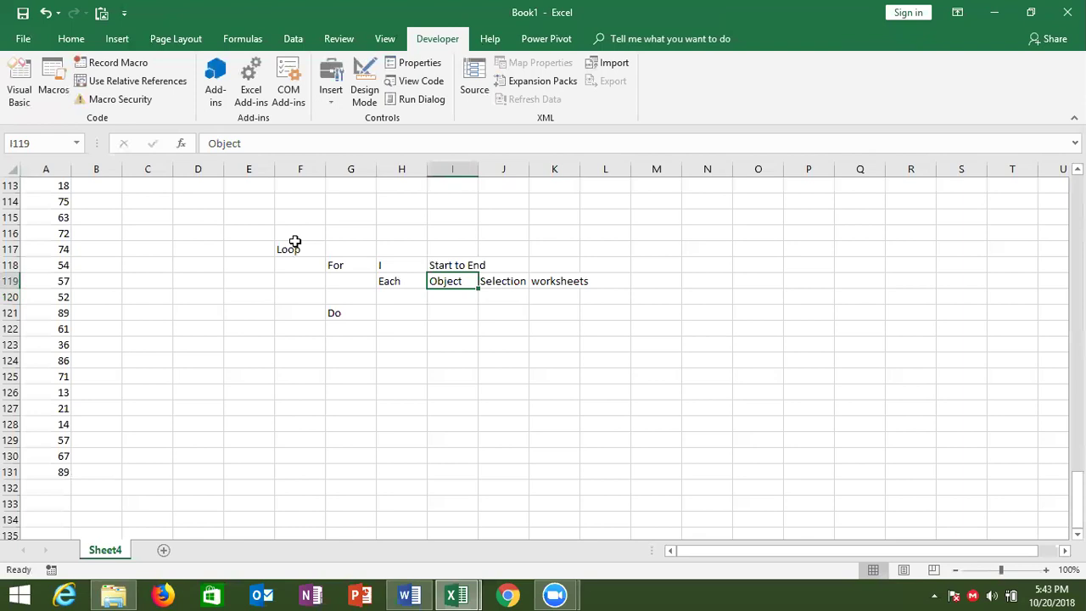
{"action": "key", "text": "Down"}
{"action": "key", "text": "Down"}
{"action": "key", "text": "Left"}
{"action": "key", "text": "Down"}
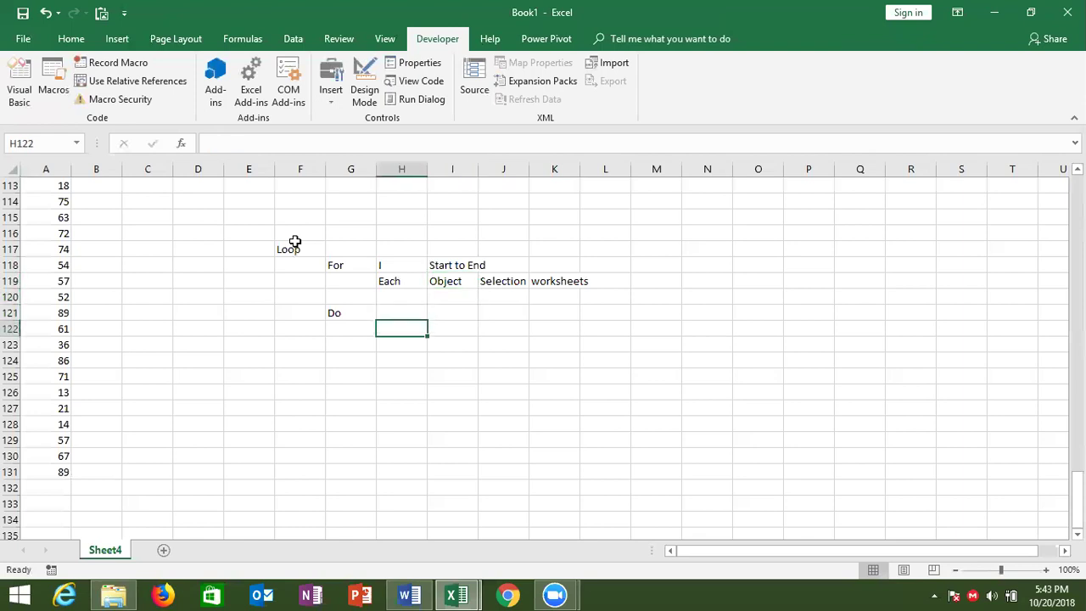
{"action": "type", "text": "Wh"}
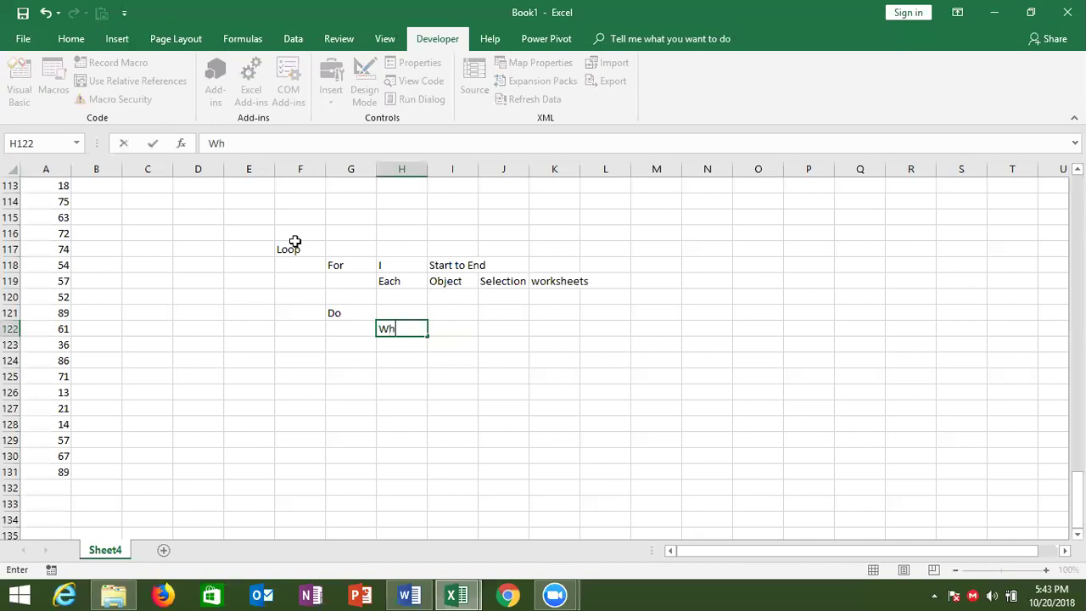
{"action": "type", "text": "ile"}
{"action": "key", "text": "Return"}
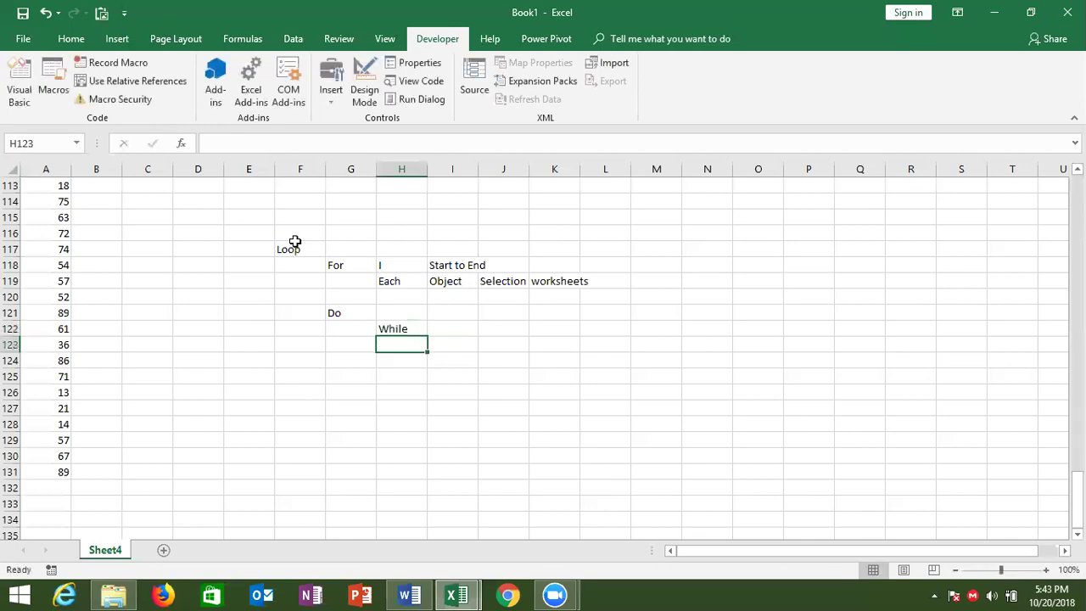
{"action": "type", "text": "Until"}
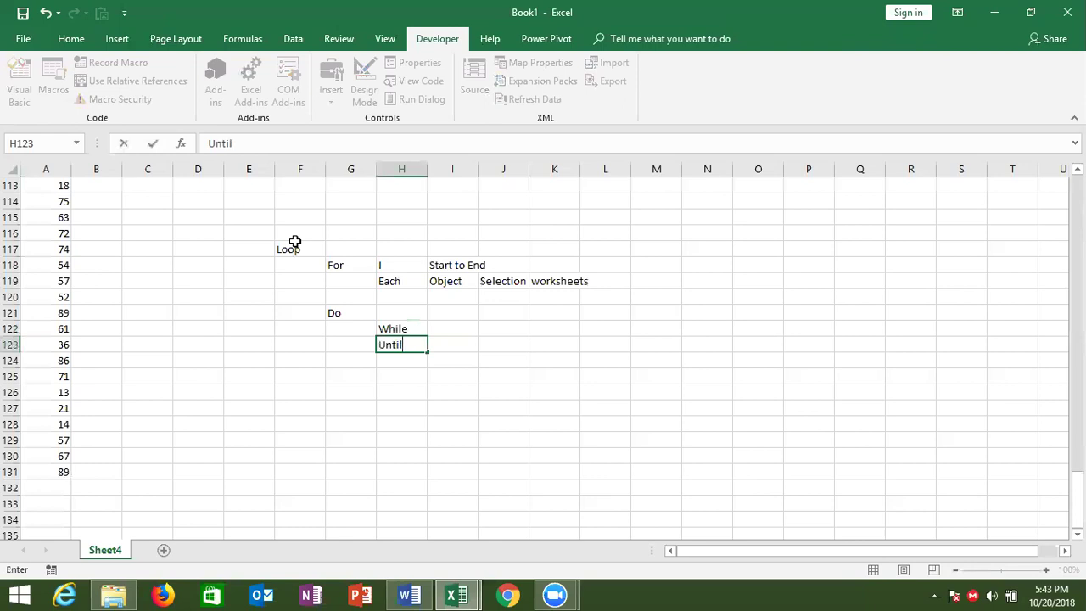
{"action": "key", "text": "Return"}
Select the While and Until notes, then move the cursor to I122
{"action": "key", "text": "Up"}
{"action": "key", "text": "Up"}
{"action": "key", "text": "Right"}
{"action": "key", "text": "Left"}
{"action": "key", "text": "shift+Down"}
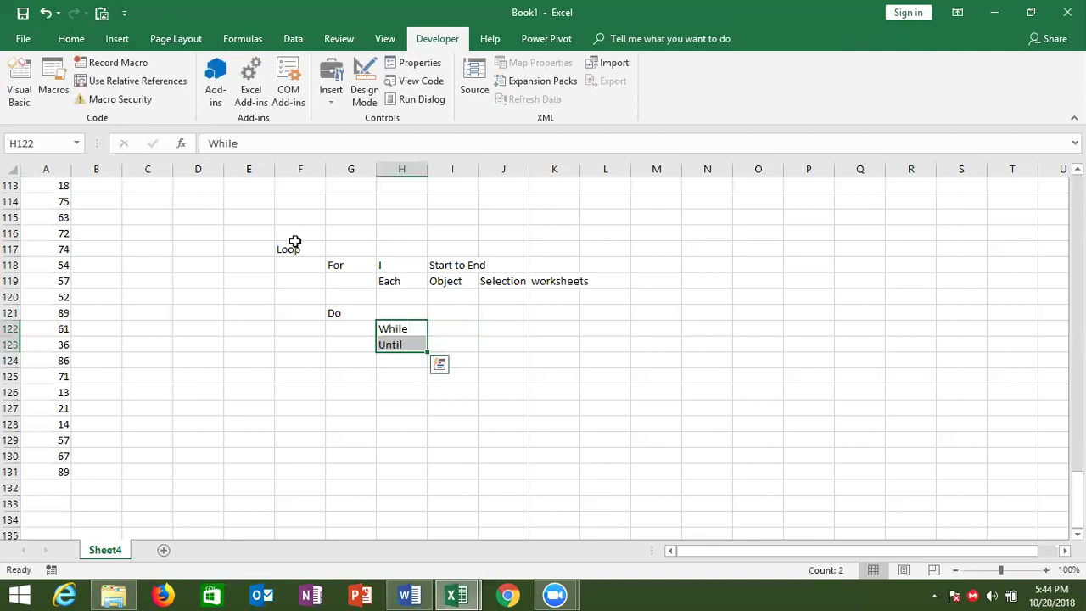
{"action": "key", "text": "Up"}
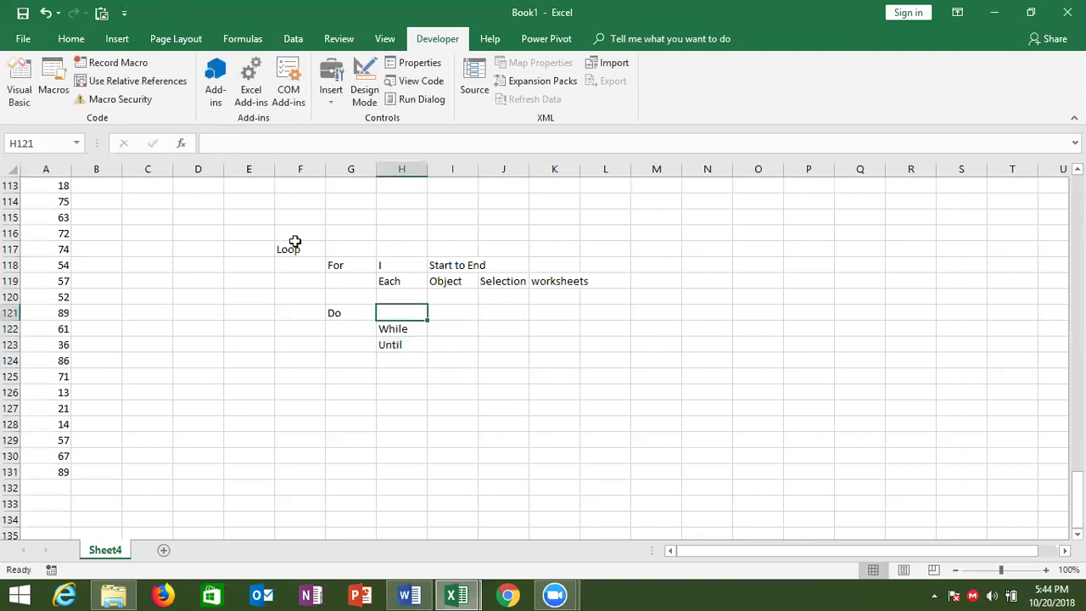
{"action": "key", "text": "Right"}
{"action": "key", "text": "Down"}
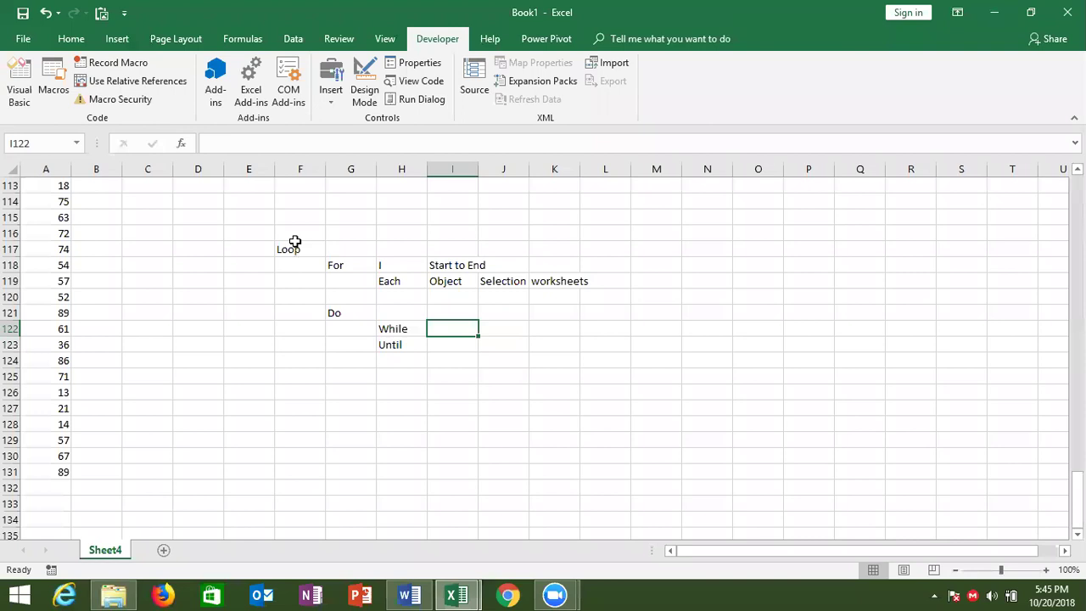
Select the While/Until and Loop notes, then move down to empty cell F125
{"action": "key", "text": "Left"}
{"action": "key", "text": "shift+Down"}
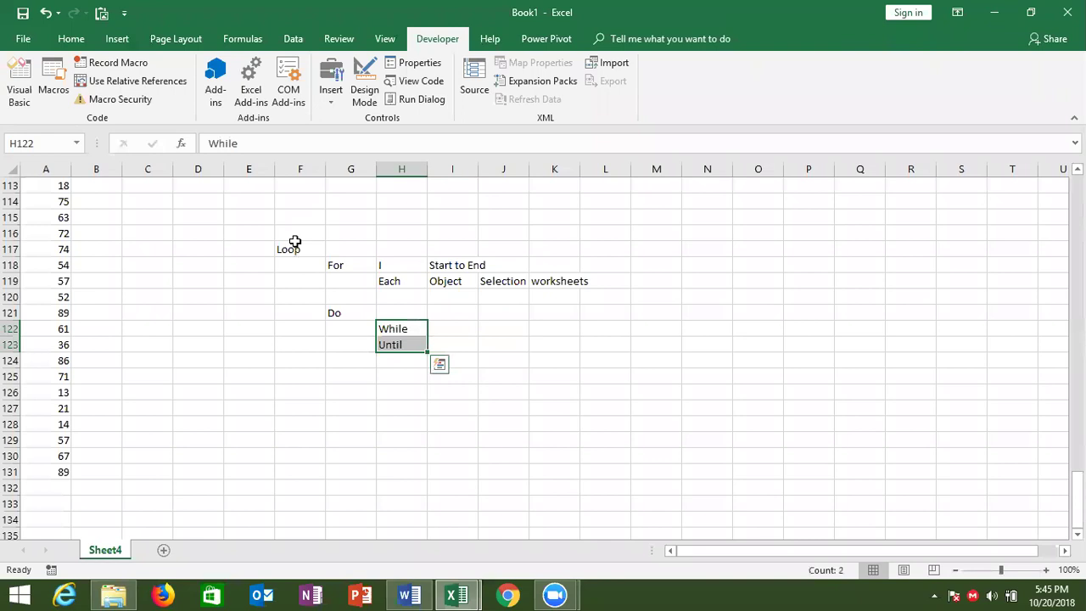
{"action": "key", "text": "shift+Up"}
{"action": "key", "text": "Right"}
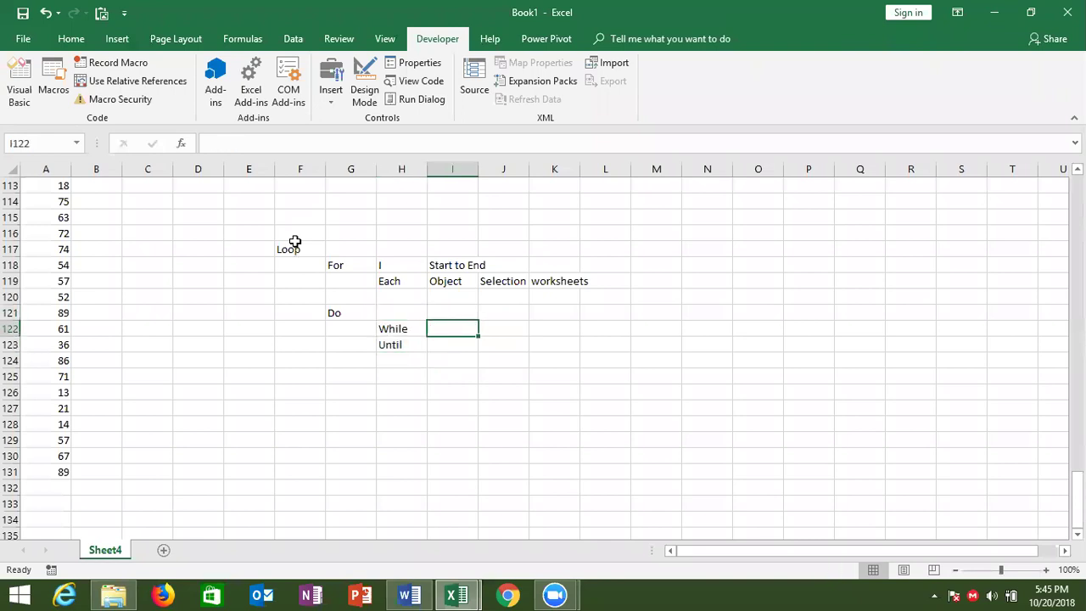
{"action": "key", "text": "Down"}
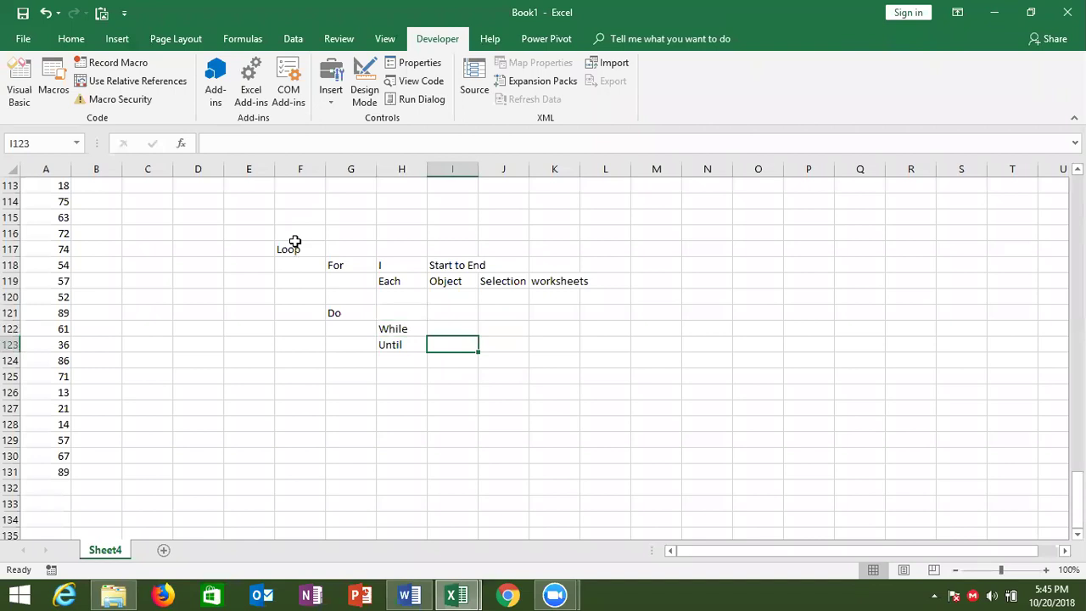
{"action": "key", "text": "Down"}
{"action": "key", "text": "Up"}
{"action": "key", "text": "Left"}
{"action": "key", "text": "Left"}
{"action": "key", "text": "Left"}
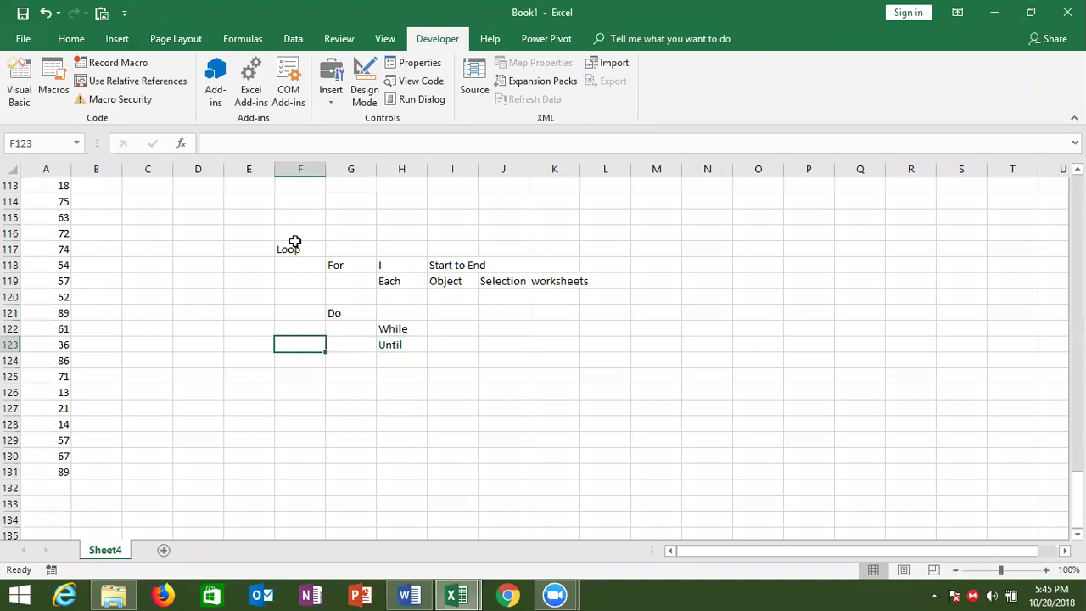
{"action": "key", "text": "shift+Up"}
{"action": "key", "text": "shift+Up"}
{"action": "key", "text": "shift+Up"}
{"action": "key", "text": "shift+Up"}
{"action": "key", "text": "shift+Up"}
{"action": "key", "text": "shift+Up"}
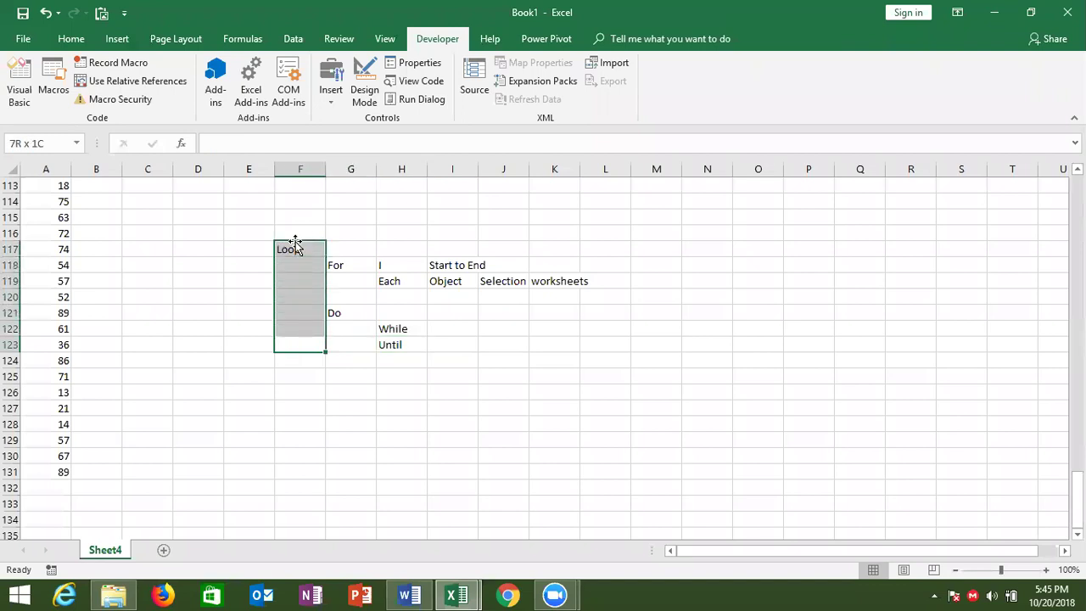
{"action": "key", "text": "shift+Right"}
{"action": "key", "text": "shift+Right"}
{"action": "key", "text": "shift+Right"}
{"action": "key", "text": "shift+Right"}
{"action": "key", "text": "shift+Right"}
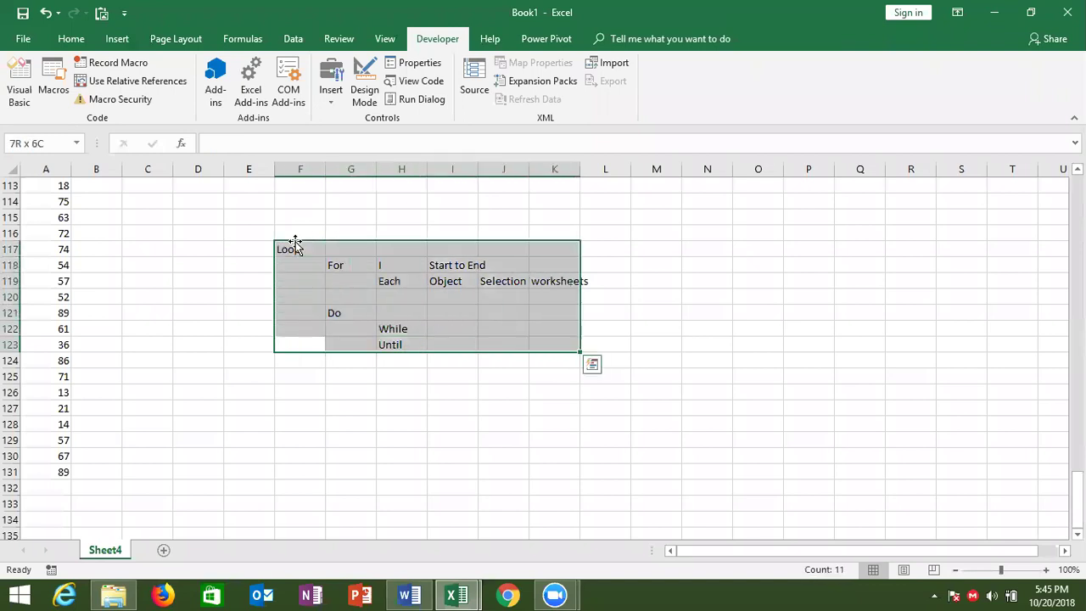
{"action": "key", "text": "shift+Left"}
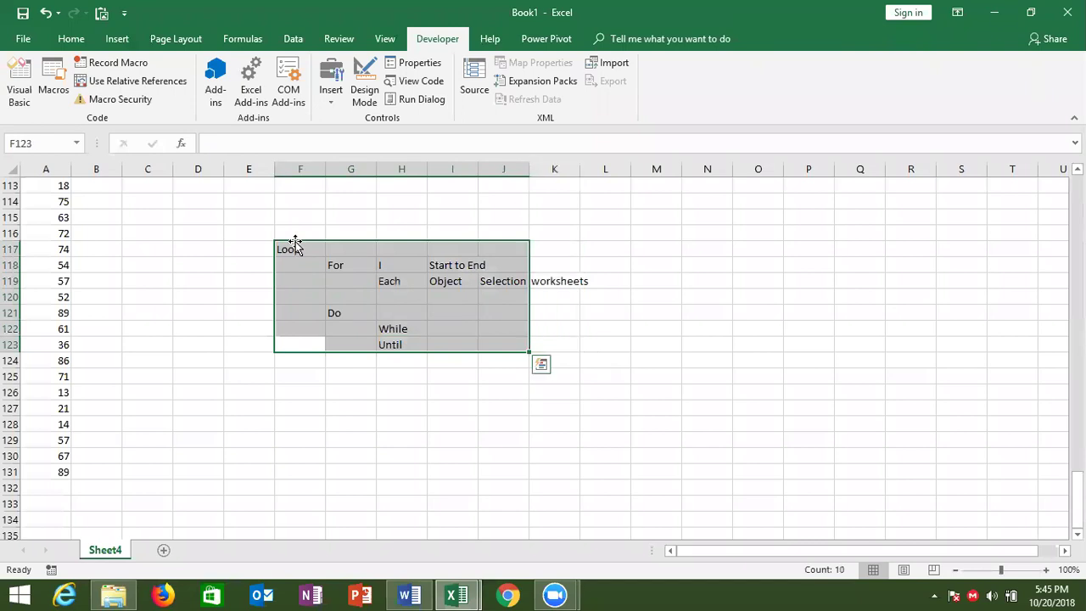
{"action": "key", "text": "Down"}
{"action": "key", "text": "Down"}
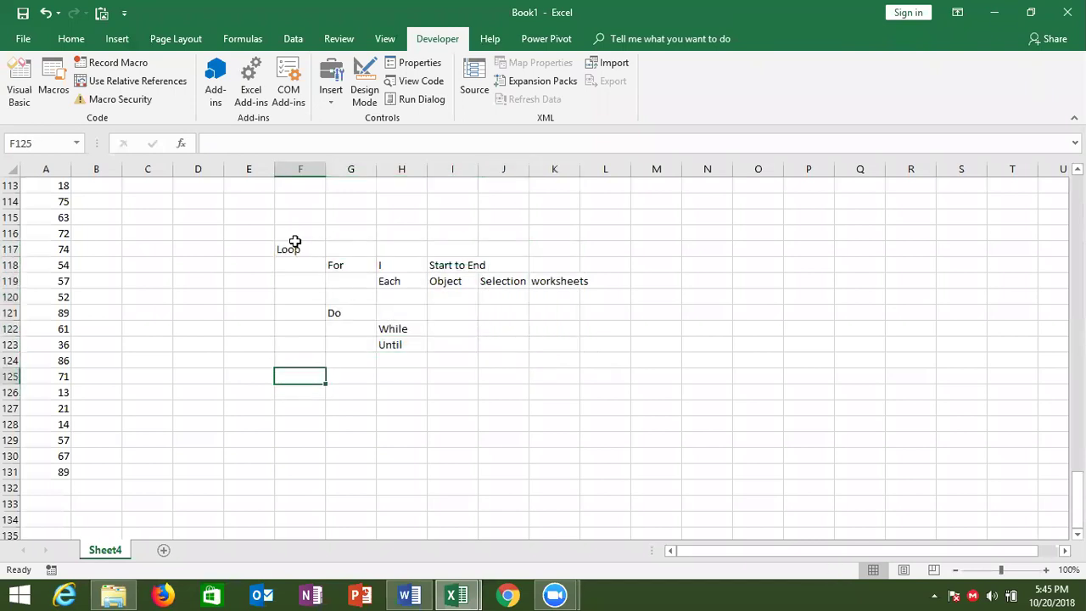
Enter the Condtion heading in F125, If in G126, and Select Case, moved down to G133
{"action": "type", "text": "Co"}
{"action": "type", "text": "ndtion"}
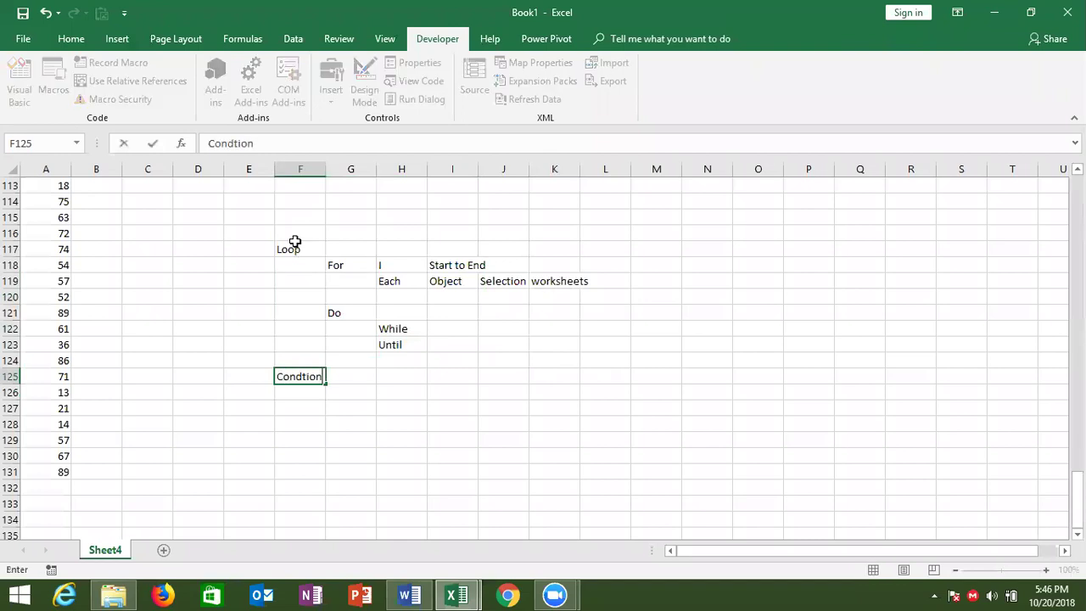
{"action": "key", "text": "Return"}
{"action": "key", "text": "Right"}
{"action": "type", "text": "If"}
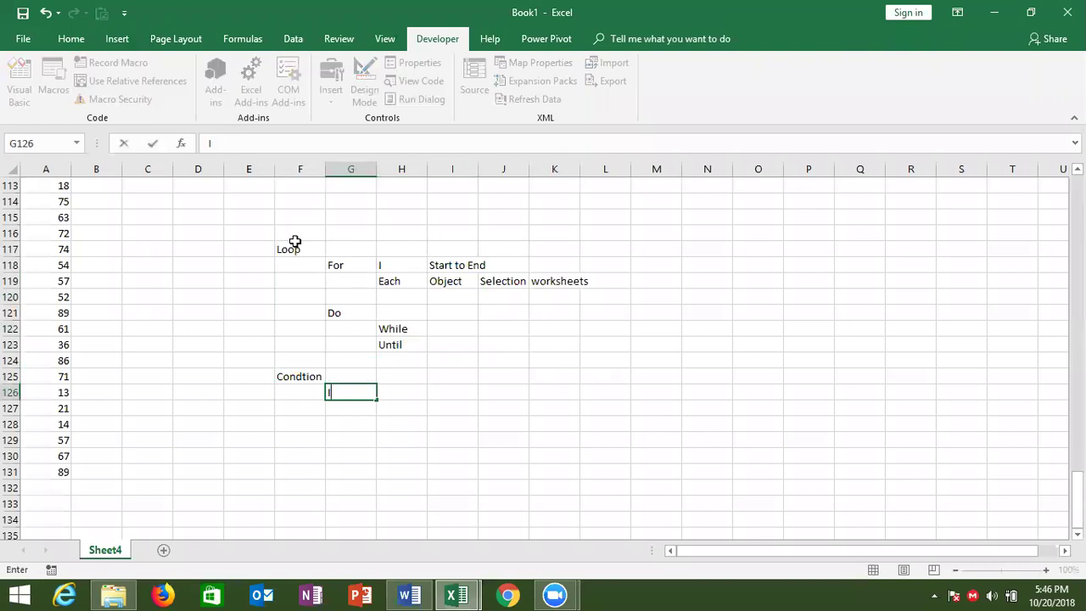
{"action": "key", "text": "Return"}
{"action": "key", "text": "Return"}
{"action": "key", "text": "Down"}
{"action": "key", "text": "Down"}
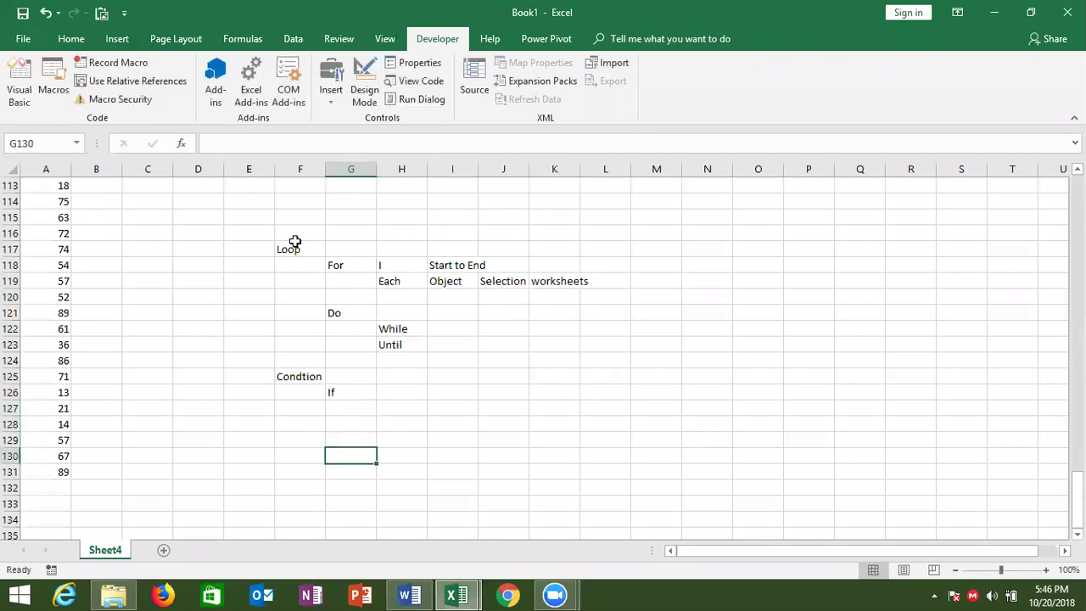
{"action": "type", "text": "Select Case"}
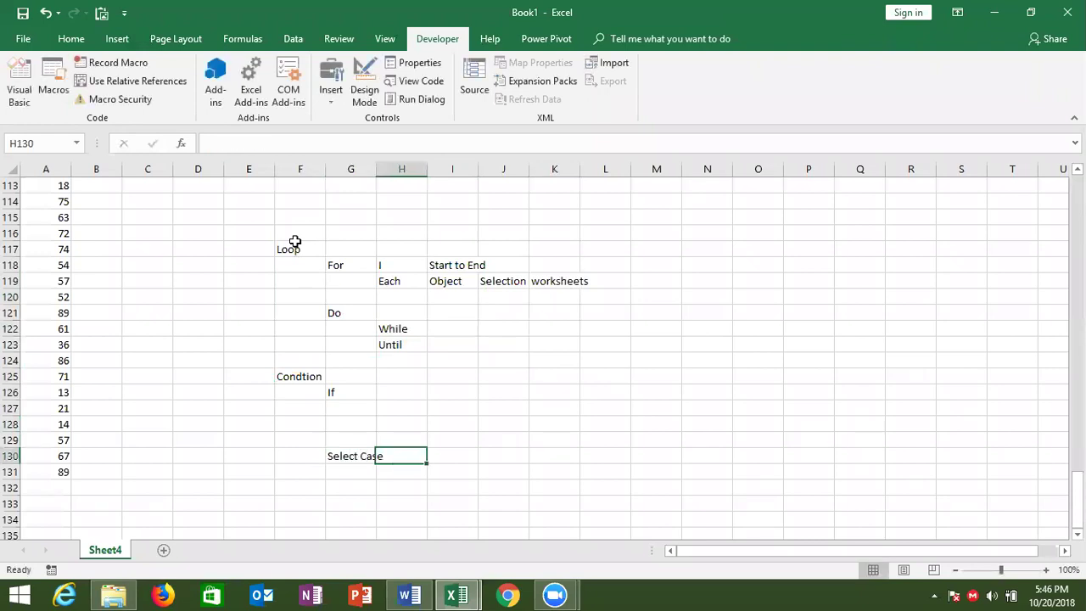
{"action": "left_click", "coordinate": [359, 396]}
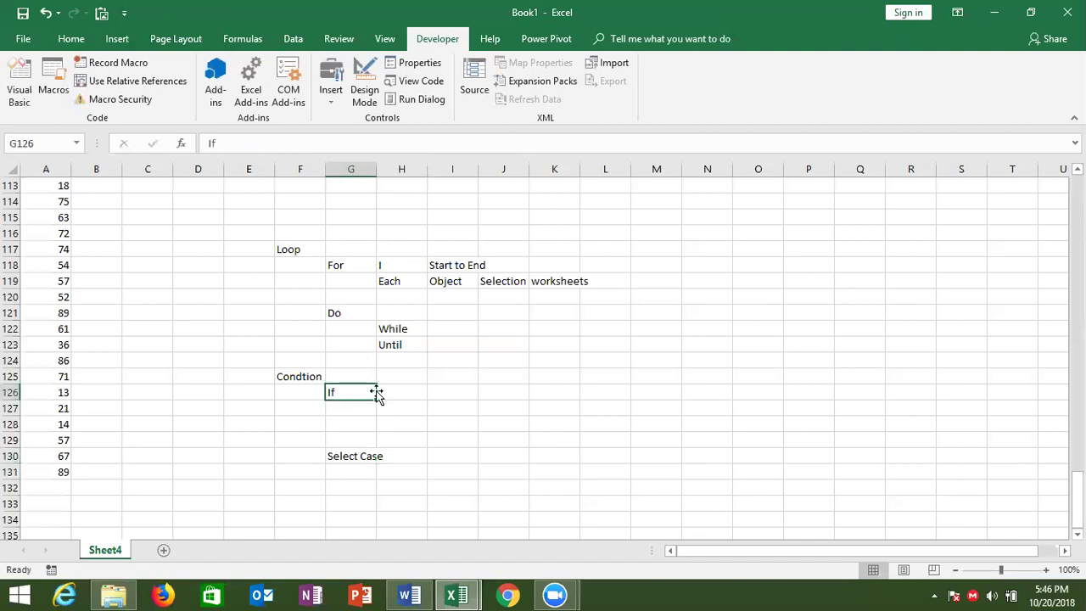
{"action": "left_click", "coordinate": [337, 452]}
{"action": "left_click_drag", "start_coordinate": [339, 464], "coordinate": [339, 508]}
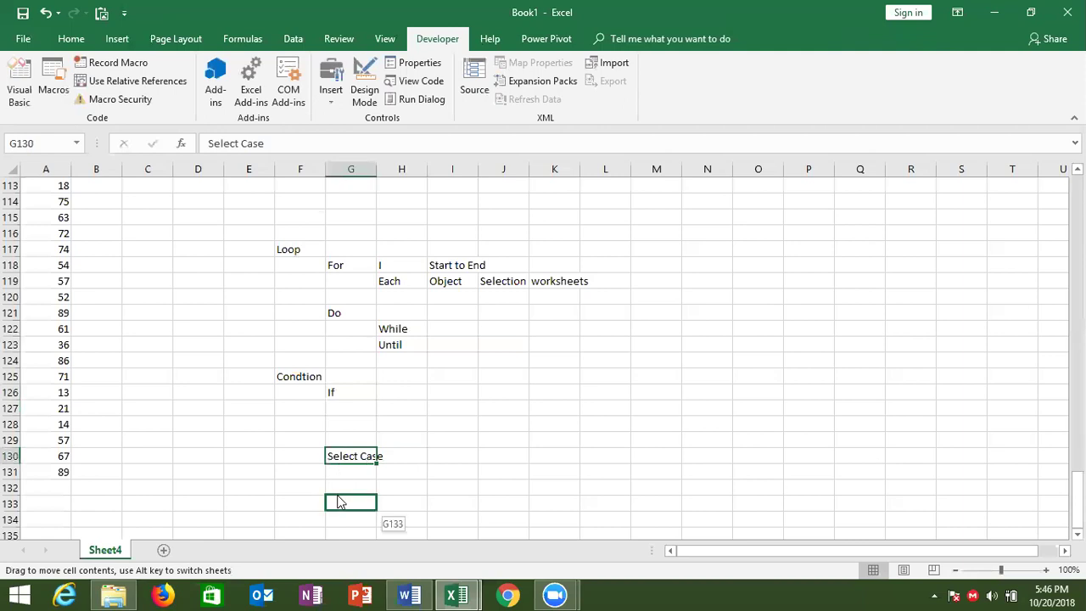
Enter Cond. in H126 and TRUE in F127
{"action": "left_click", "coordinate": [396, 395]}
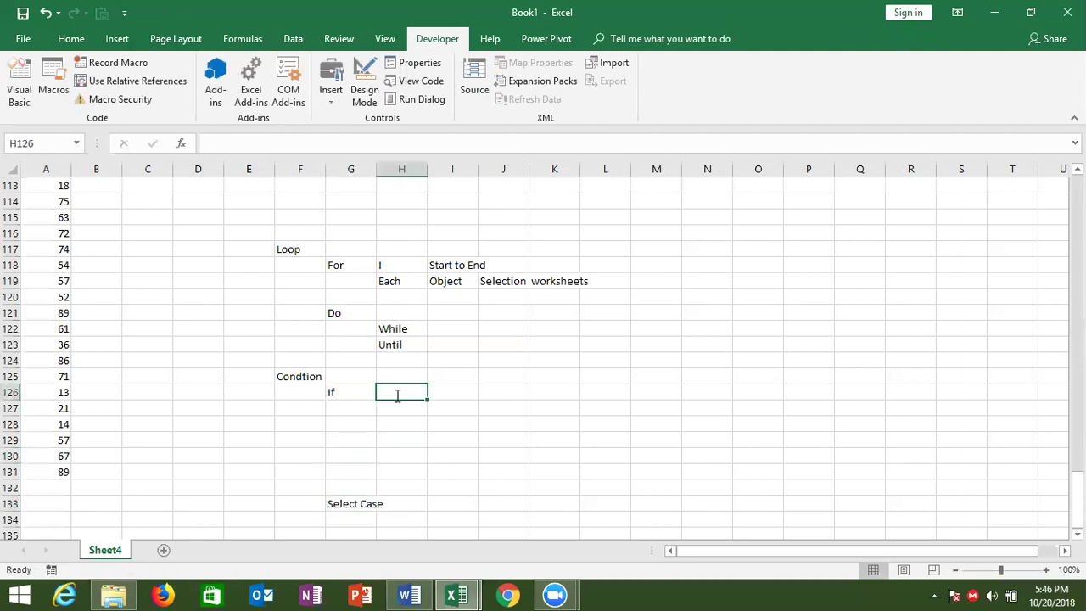
{"action": "type", "text": "Con"}
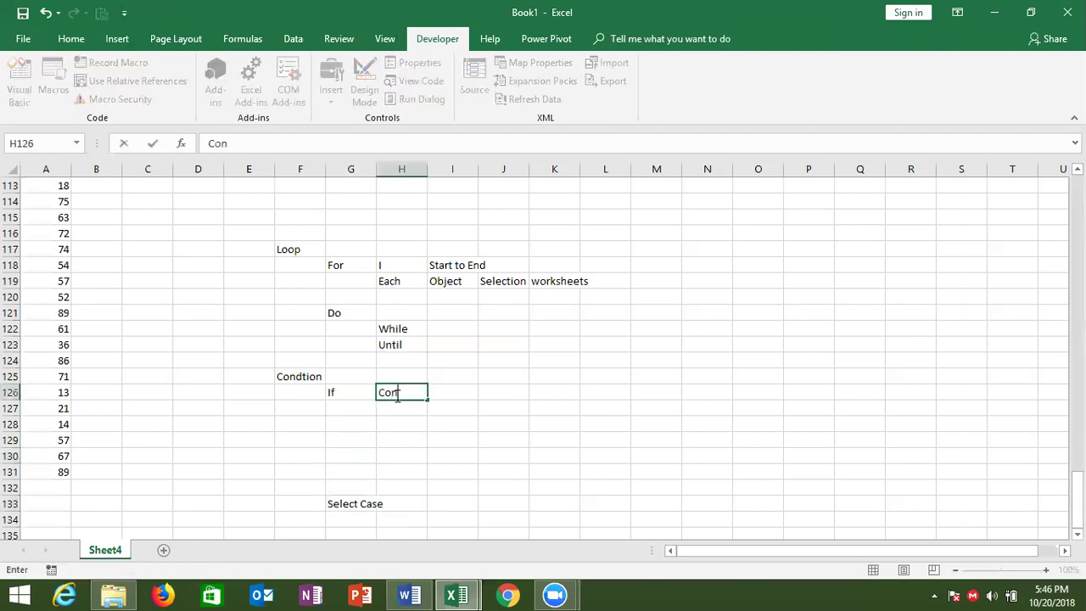
{"action": "type", "text": "d."}
{"action": "left_click", "coordinate": [338, 420]}
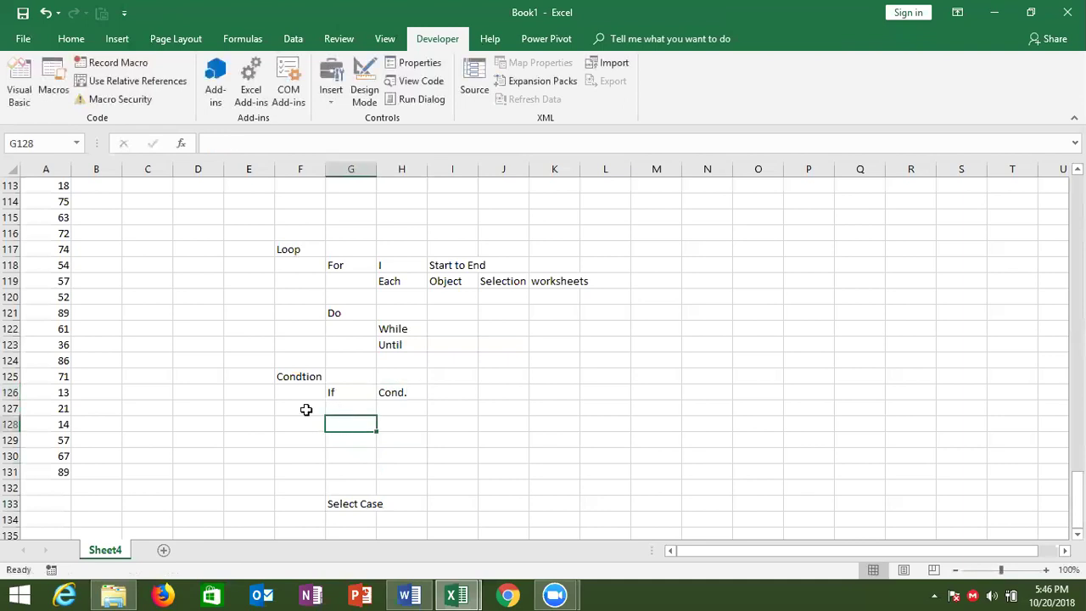
{"action": "left_click", "coordinate": [307, 408]}
{"action": "type", "text": "True"}
{"action": "key", "text": "Left"}
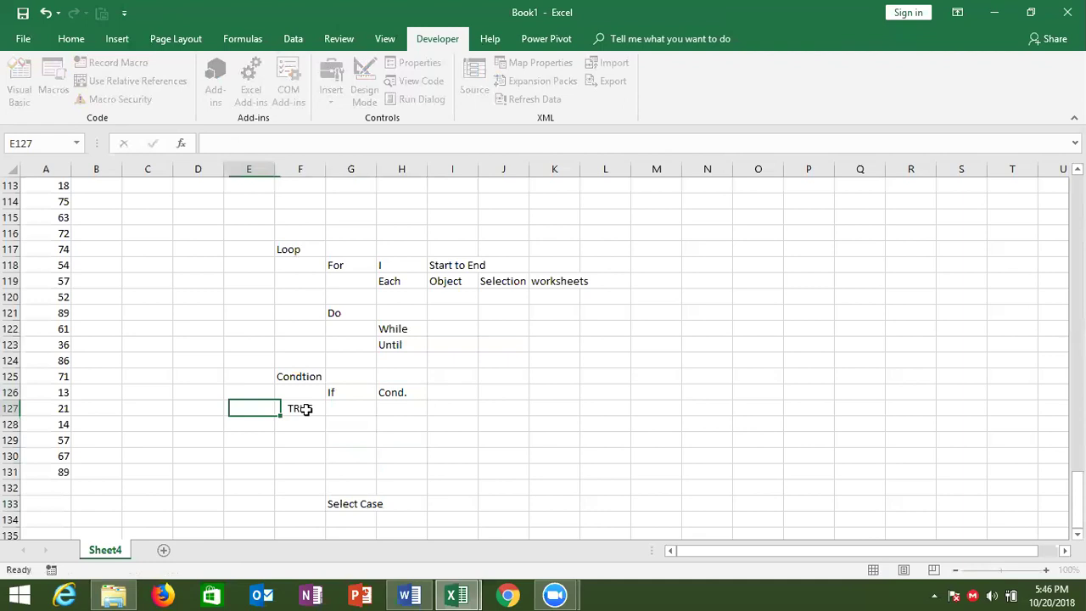
{"action": "key", "text": "Left"}
Fill F128:F130 with Else, FALSE and end if
{"action": "left_click", "coordinate": [307, 409]}
{"action": "key", "text": "Return"}
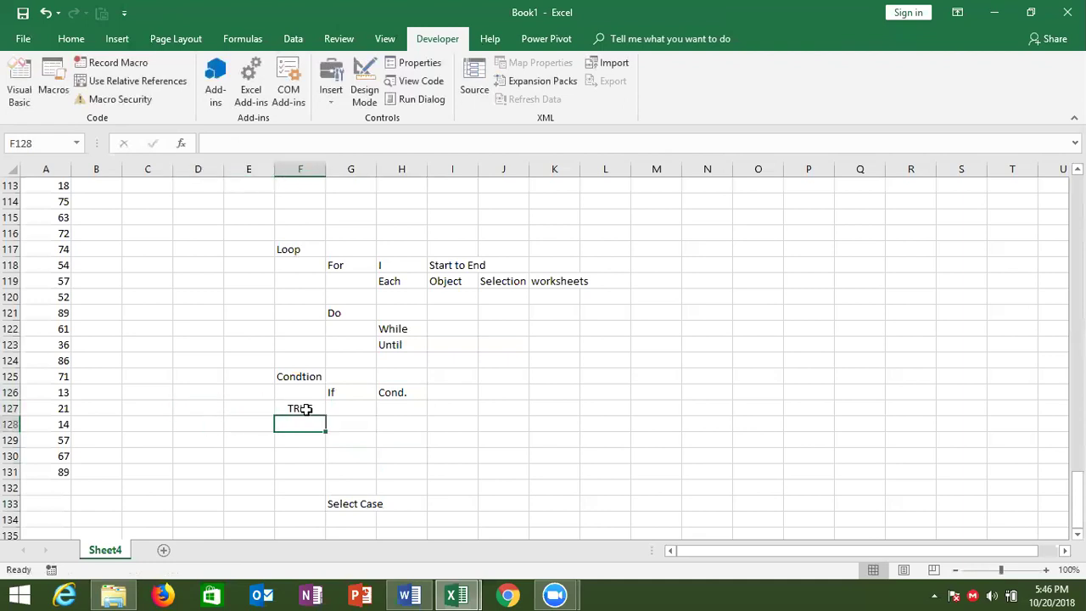
{"action": "type", "text": "Else"}
{"action": "key", "text": "Return"}
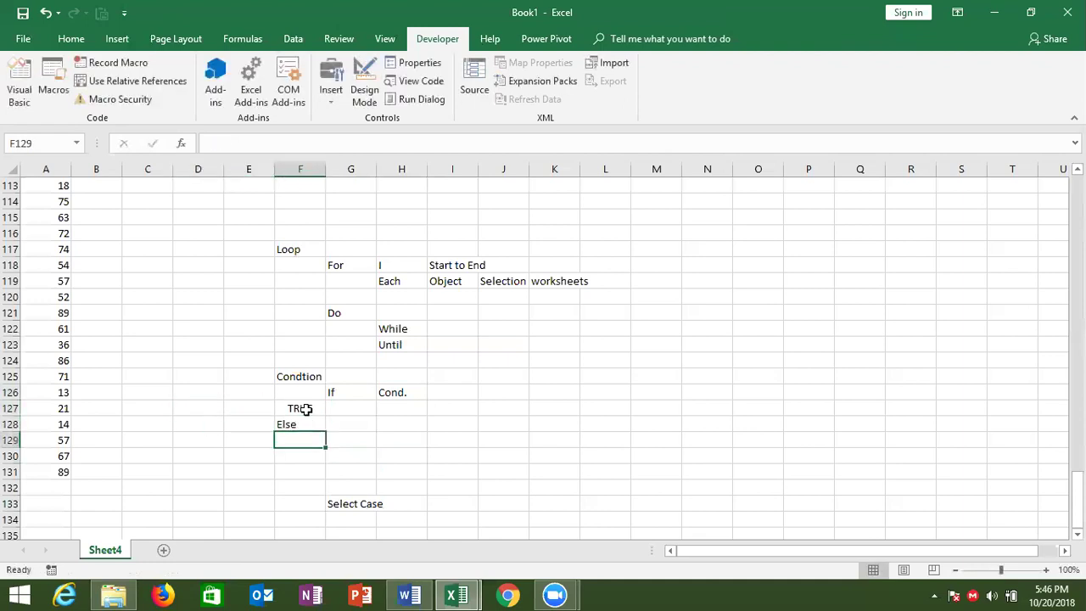
{"action": "type", "text": "False"}
{"action": "key", "text": "Return"}
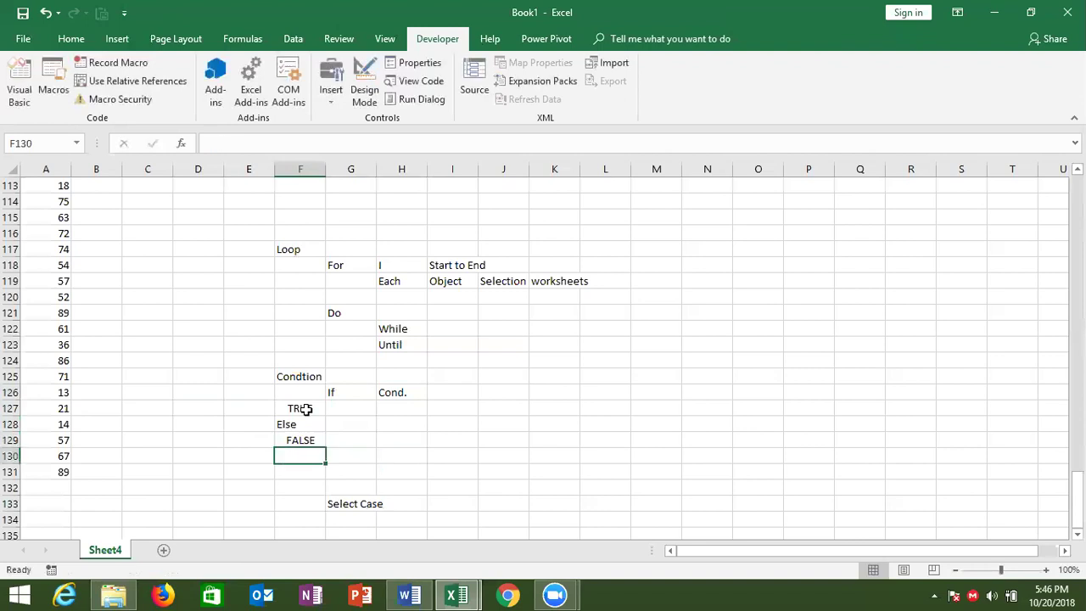
{"action": "type", "text": "end i"}
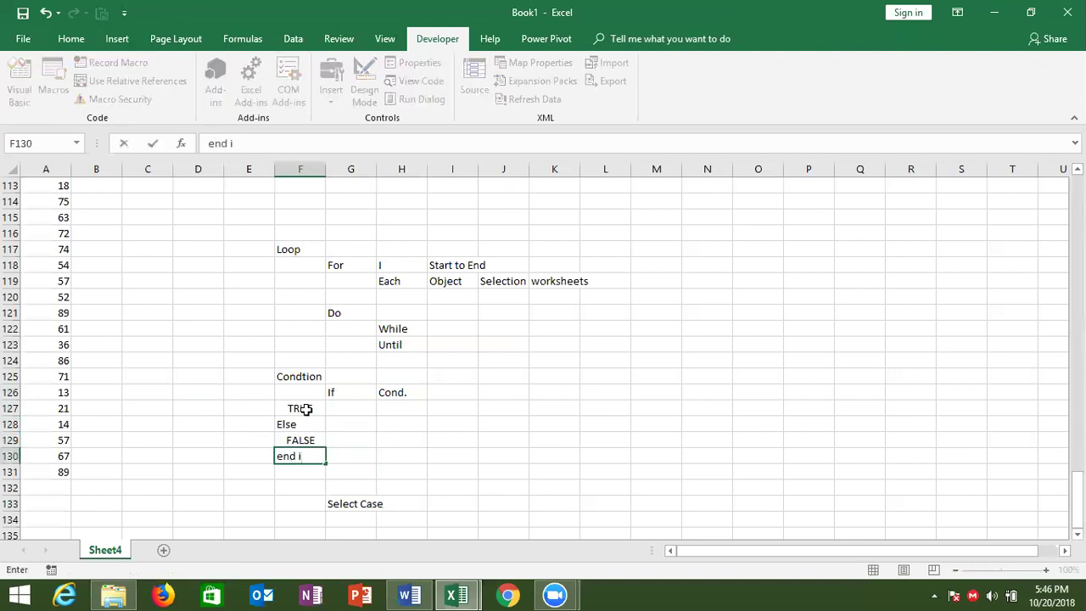
{"action": "type", "text": "f"}
{"action": "key", "text": "Return"}
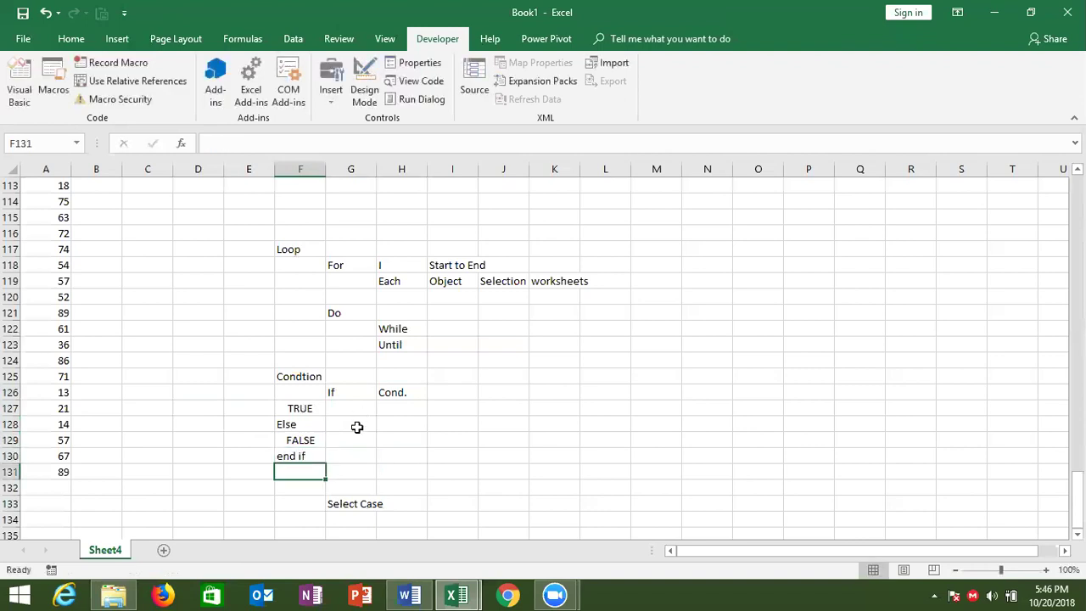
Enter and/or in I126 beside Cond
{"action": "left_click", "coordinate": [448, 395]}
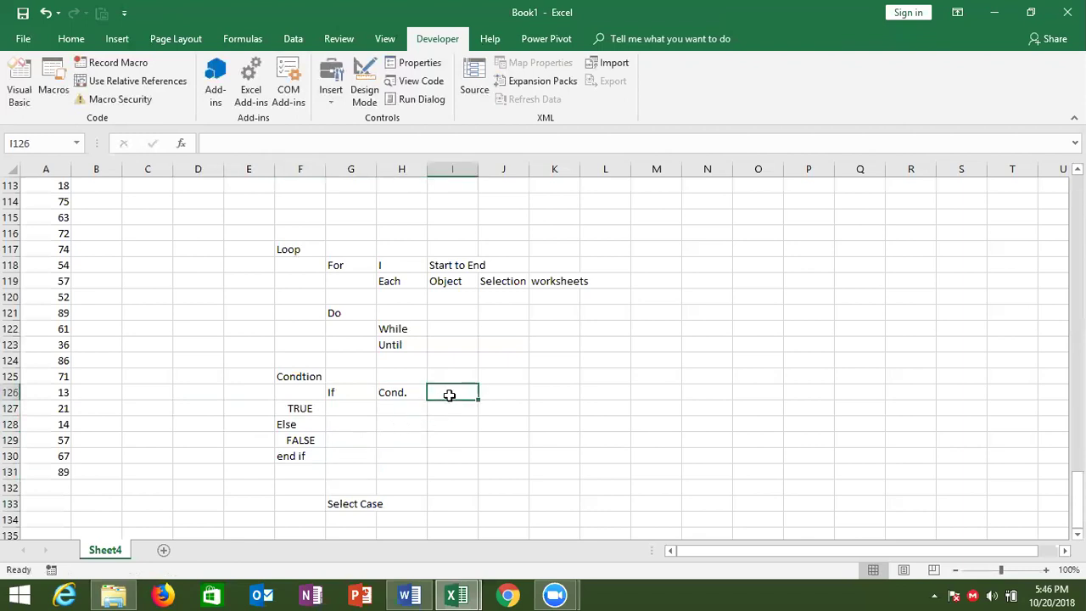
{"action": "type", "text": "and"}
{"action": "key", "text": "Tab"}
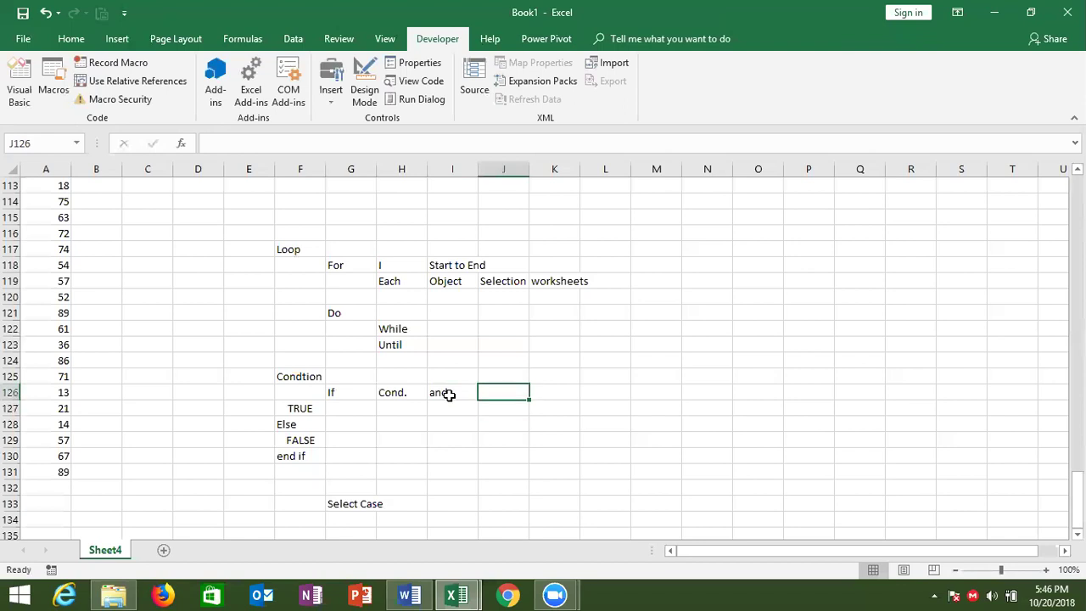
{"action": "left_click", "coordinate": [447, 394]}
{"action": "double_click", "coordinate": [459, 391]}
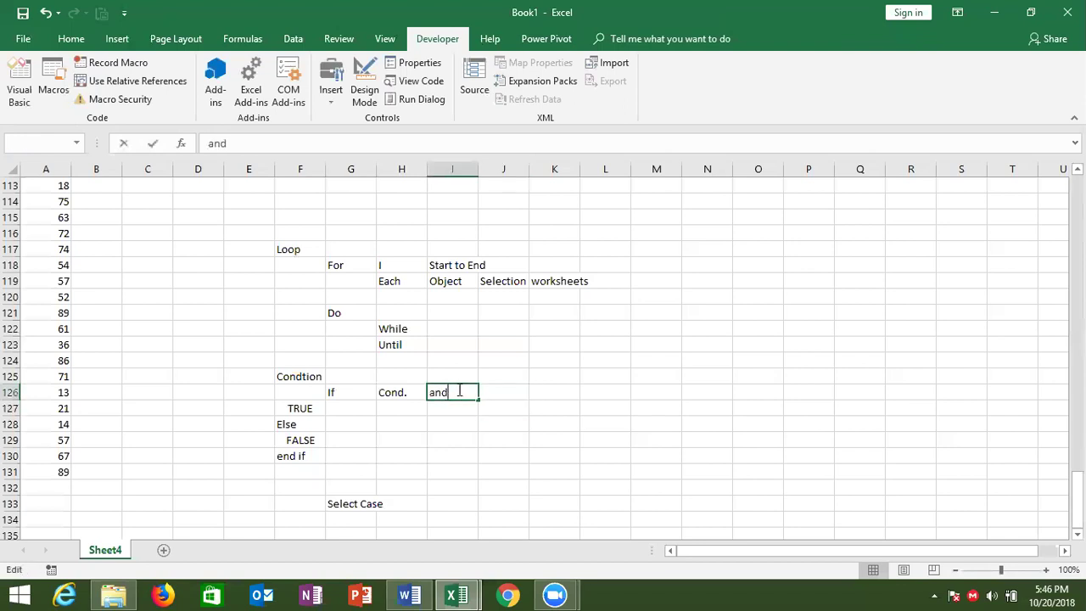
{"action": "type", "text": "/or"}
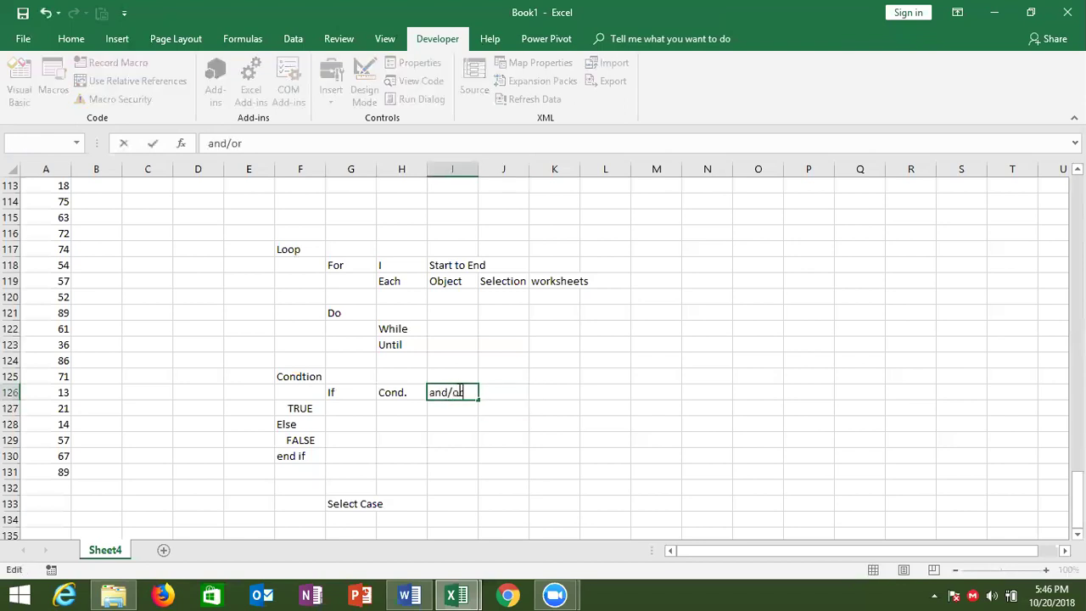
{"action": "left_click", "coordinate": [447, 416]}
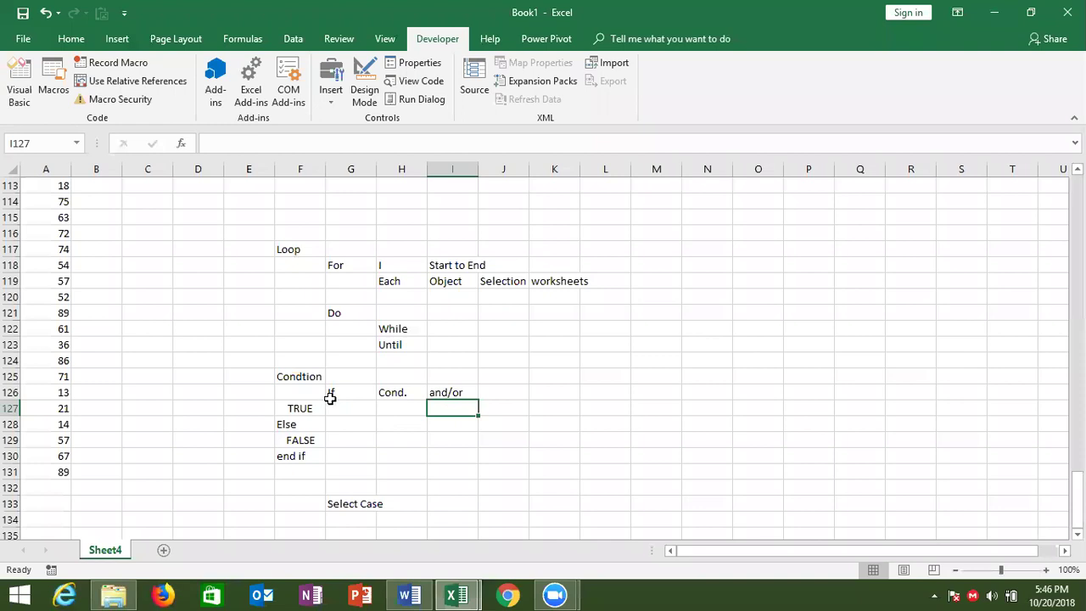
Move Select Case down to G134 and copy the Condtion block F125:I130 to L125
{"action": "left_click", "coordinate": [336, 505]}
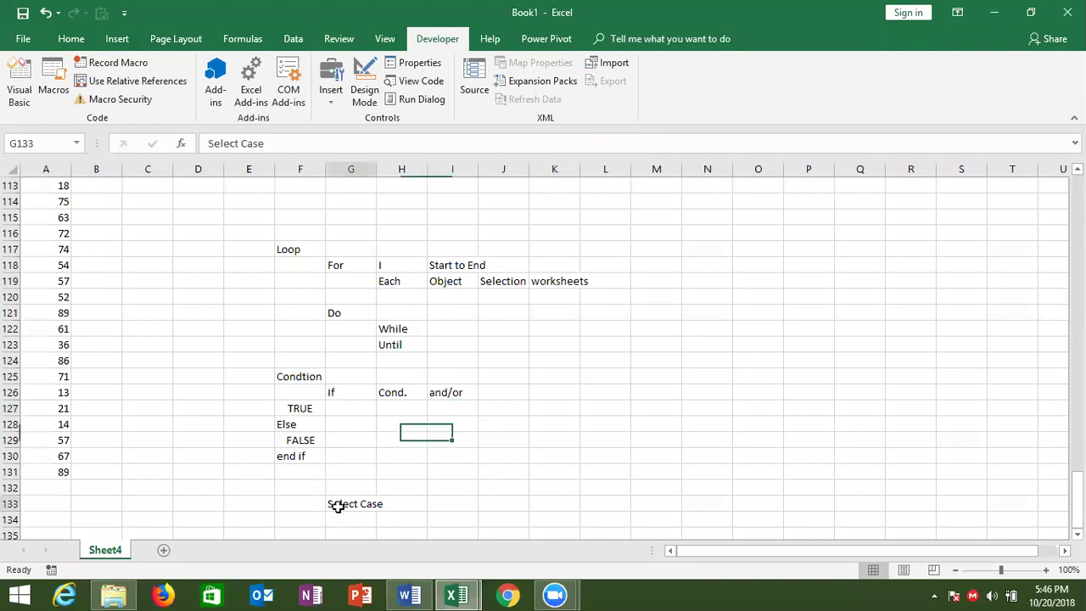
{"action": "left_click_drag", "start_coordinate": [343, 517], "coordinate": [343, 526]}
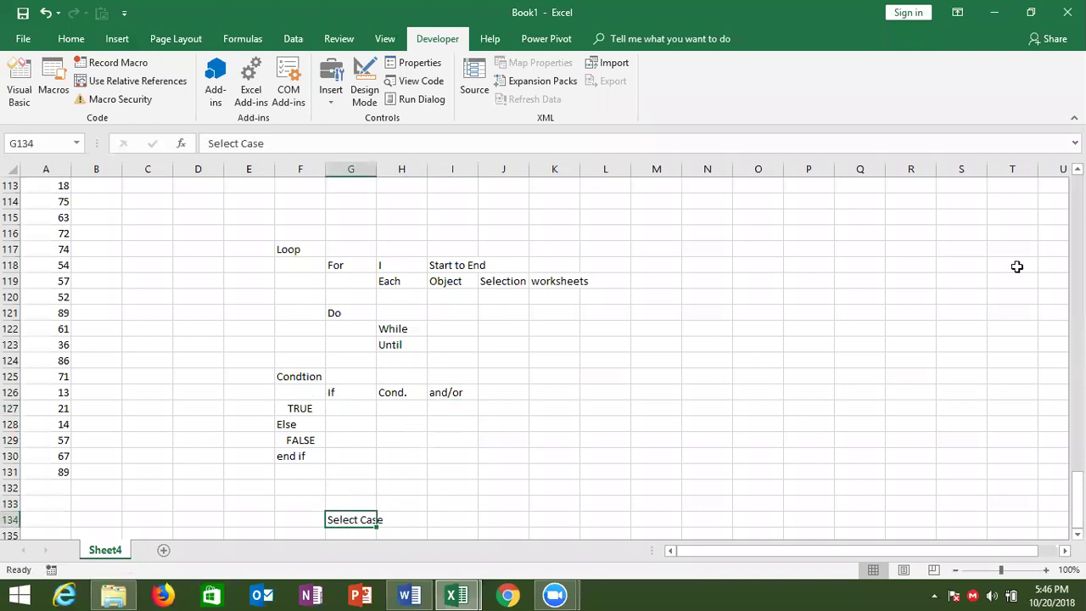
{"action": "scroll", "coordinate": [589, 392], "scroll_direction": "down", "scroll_amount": 1}
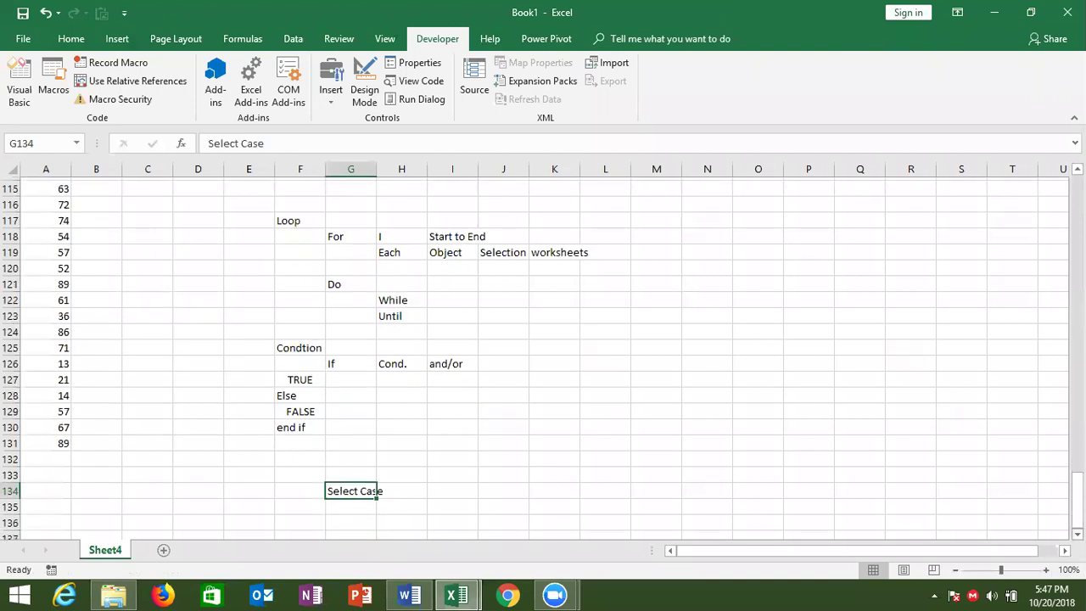
{"action": "left_click_drag", "start_coordinate": [297, 405], "coordinate": [439, 331]}
{"action": "key", "text": "ctrl+c"}
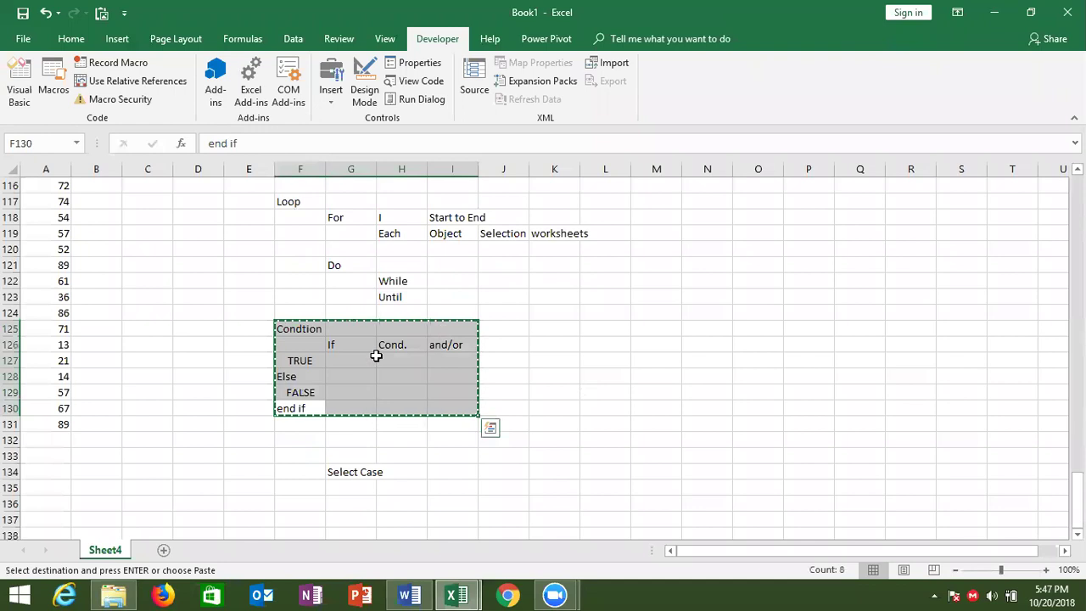
{"action": "left_click", "coordinate": [310, 438]}
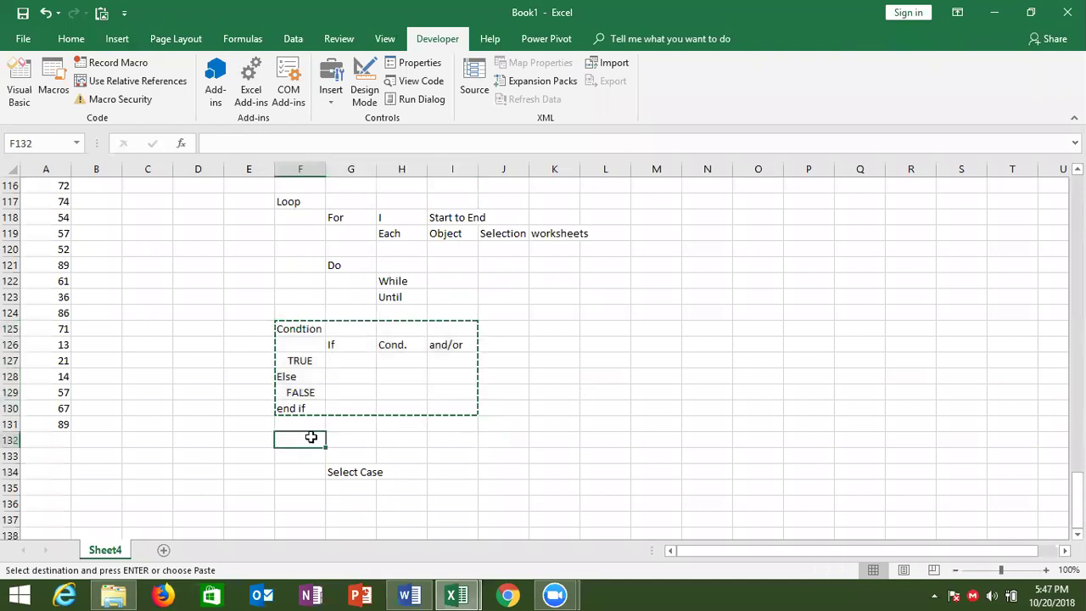
{"action": "left_click", "coordinate": [596, 336]}
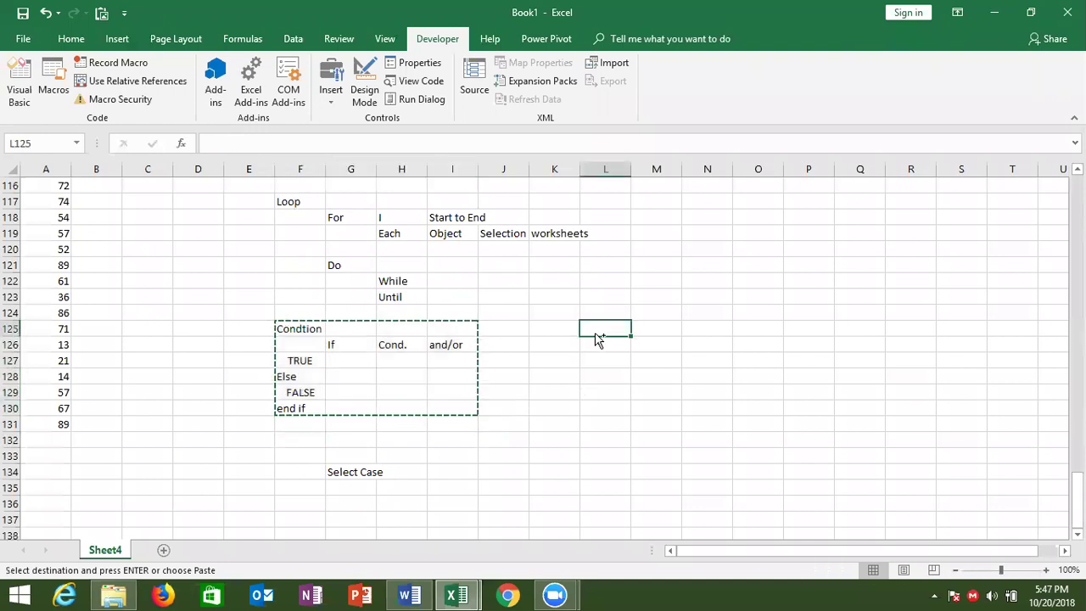
{"action": "key", "text": "ctrl+v"}
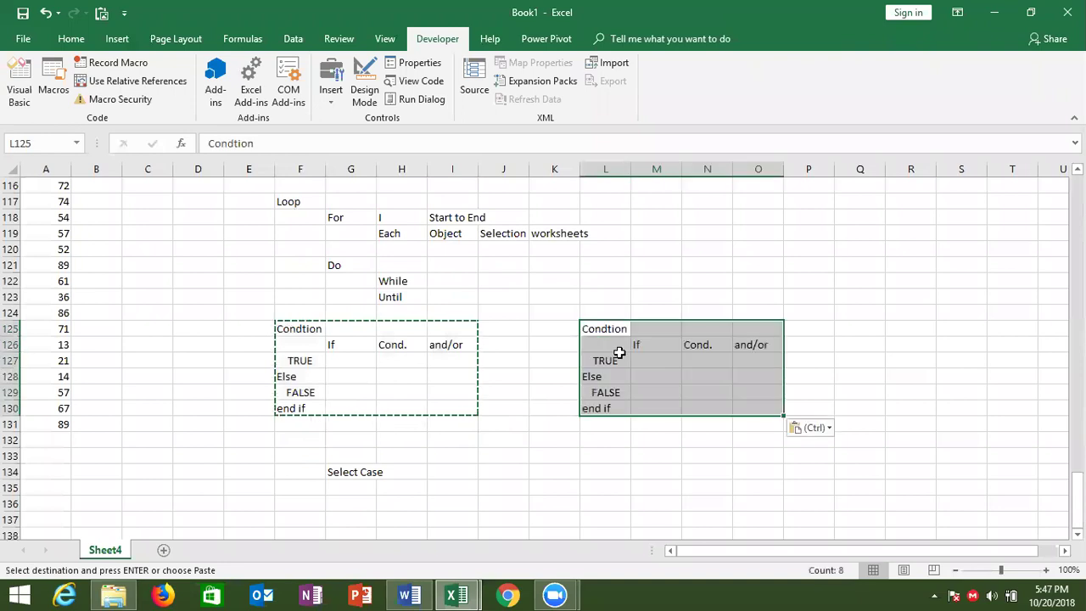
{"action": "key", "text": "Escape"}
Change L128 from Else to Elseif and paste Cond. and/or beside it at M128
{"action": "double_click", "coordinate": [608, 382]}
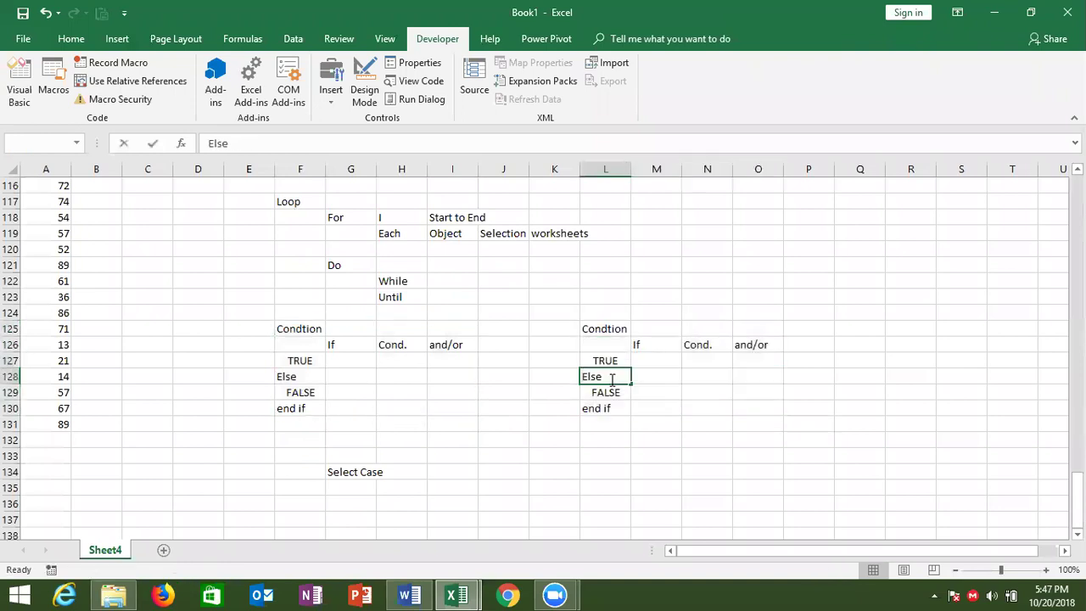
{"action": "type", "text": "if"}
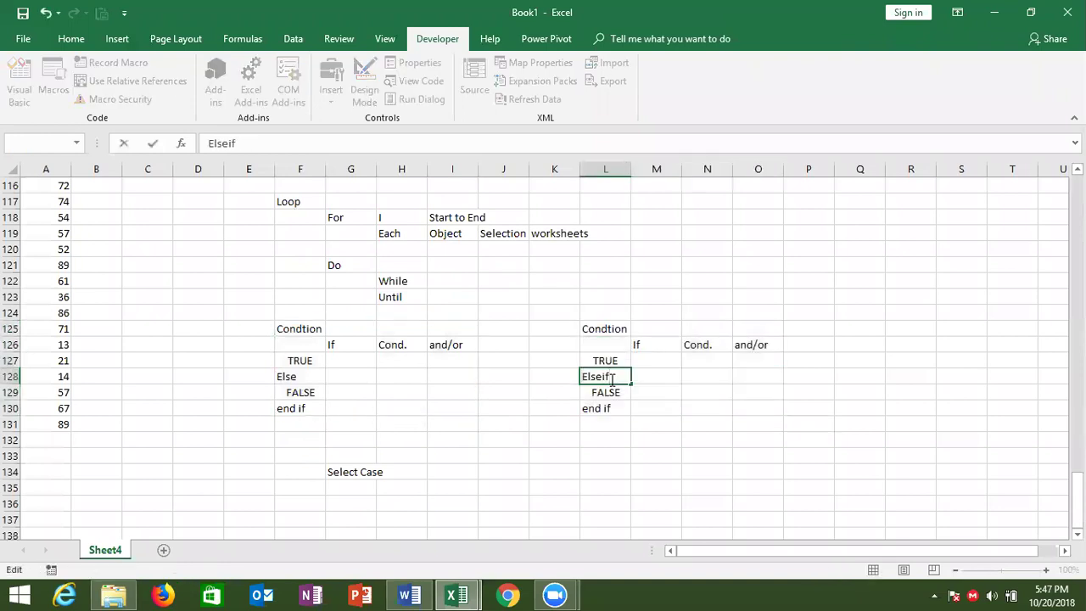
{"action": "left_click", "coordinate": [680, 373]}
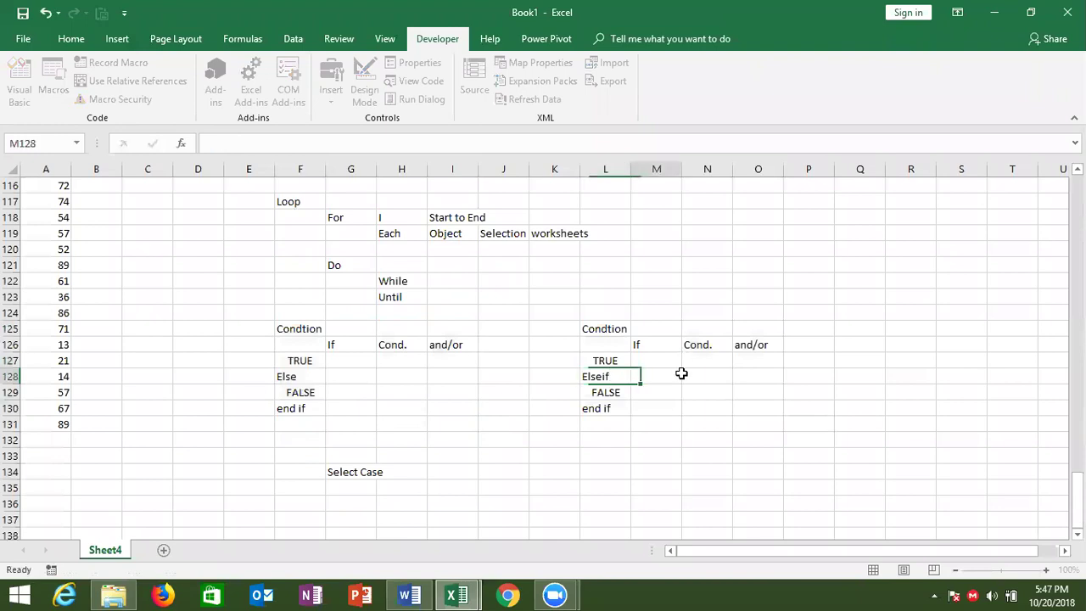
{"action": "left_click", "coordinate": [708, 346]}
{"action": "left_click", "coordinate": [775, 358], "text": "shift"}
{"action": "key", "text": "ctrl+c"}
{"action": "left_click", "coordinate": [652, 374]}
{"action": "key", "text": "ctrl+v"}
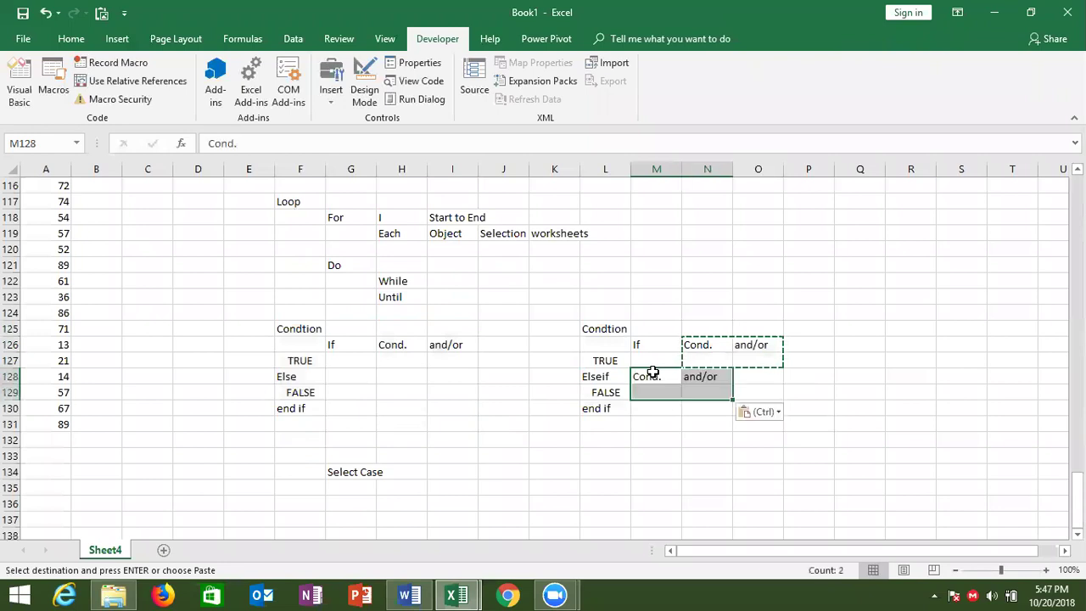
{"action": "left_click", "coordinate": [610, 410]}
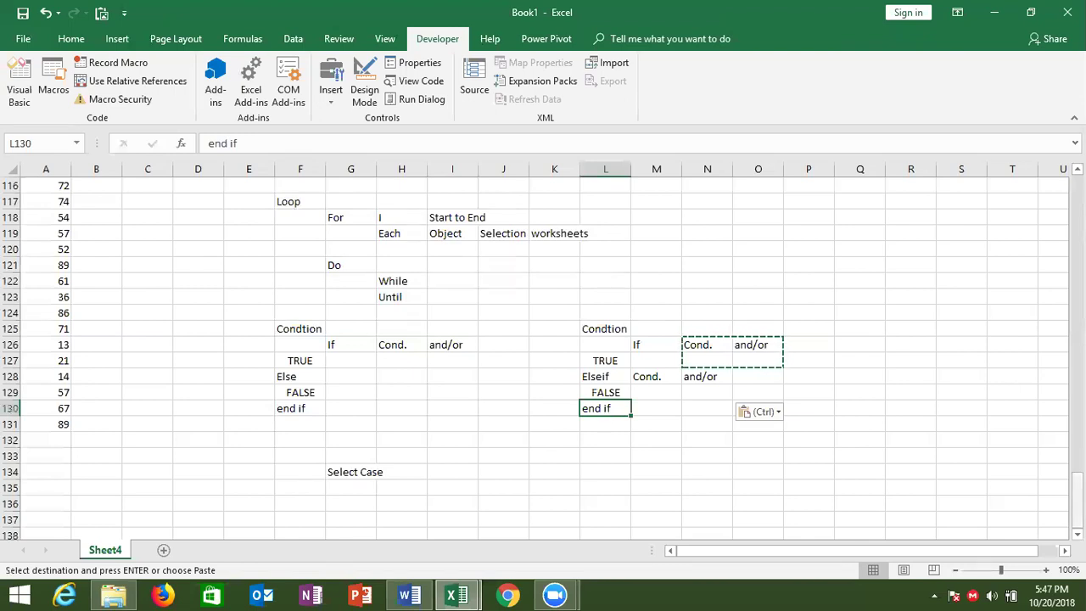
Type end select in G136, two rows below Select Case, then jump up column G
{"action": "scroll", "coordinate": [534, 356], "scroll_direction": "down", "scroll_amount": 1}
{"action": "scroll", "coordinate": [1037, 531], "scroll_direction": "down", "scroll_amount": 1}
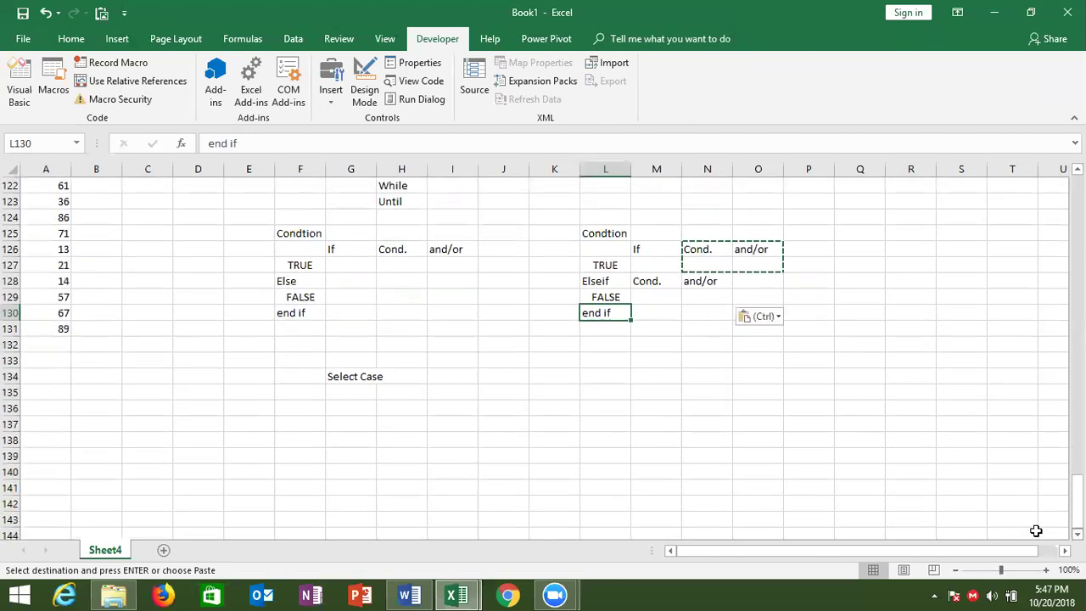
{"action": "left_click", "coordinate": [374, 405]}
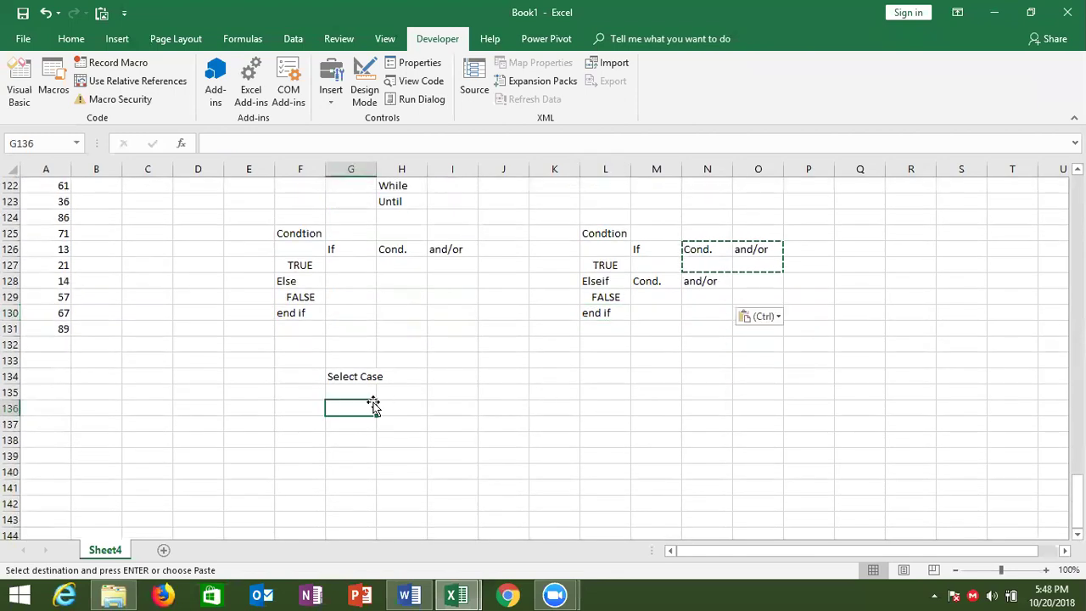
{"action": "type", "text": "end"}
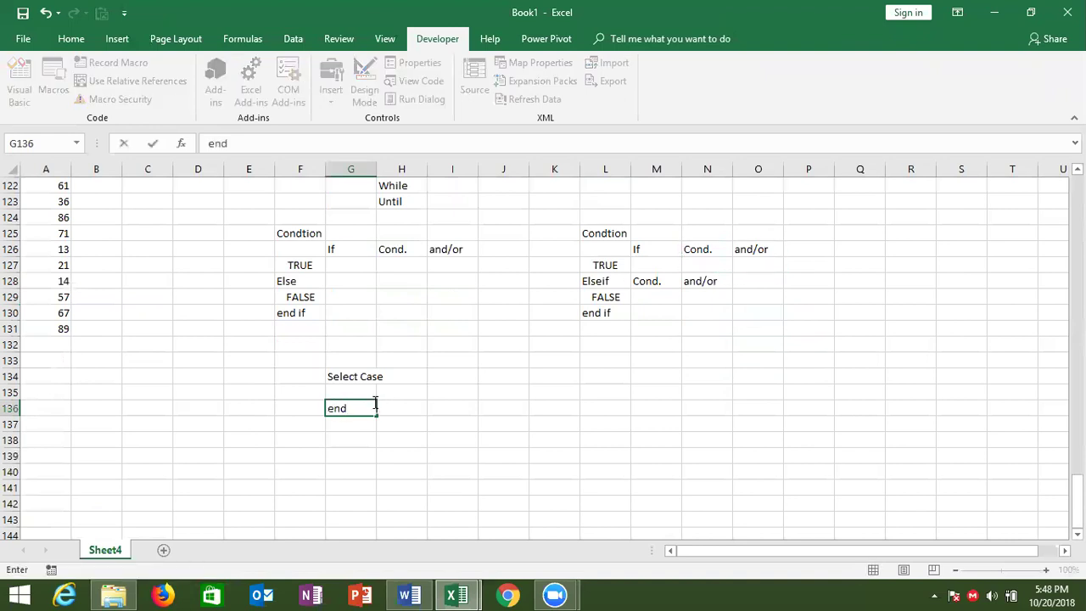
{"action": "type", "text": " select"}
{"action": "key", "text": "Return"}
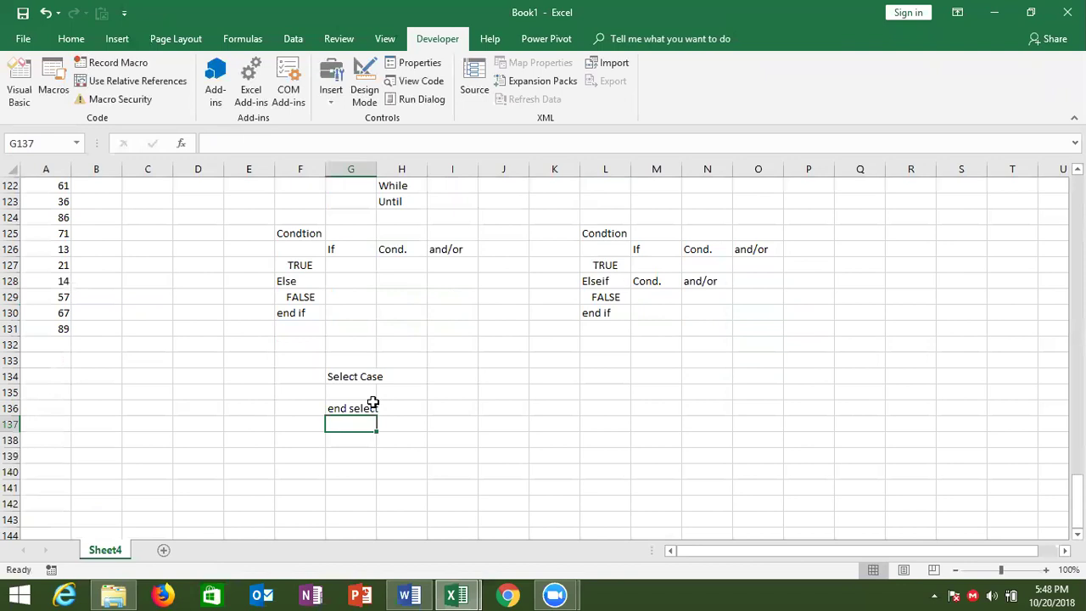
{"action": "left_click", "coordinate": [373, 402]}
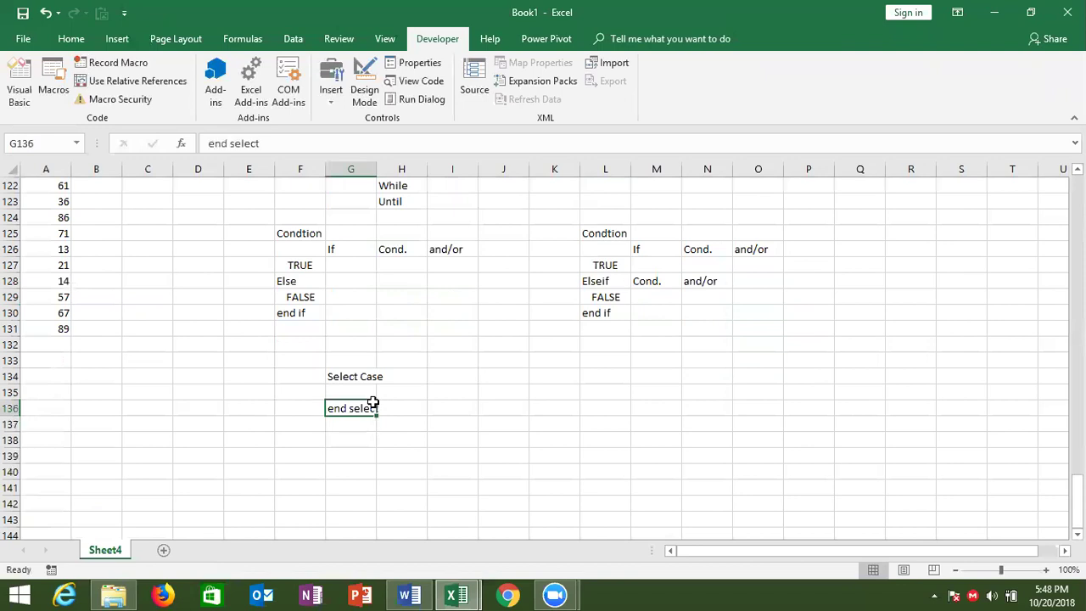
{"action": "key", "text": "Up"}
{"action": "key", "text": "Up"}
{"action": "key", "text": "Up"}
{"action": "key", "text": "Up"}
{"action": "key", "text": "Up"}
{"action": "key", "text": "Up"}
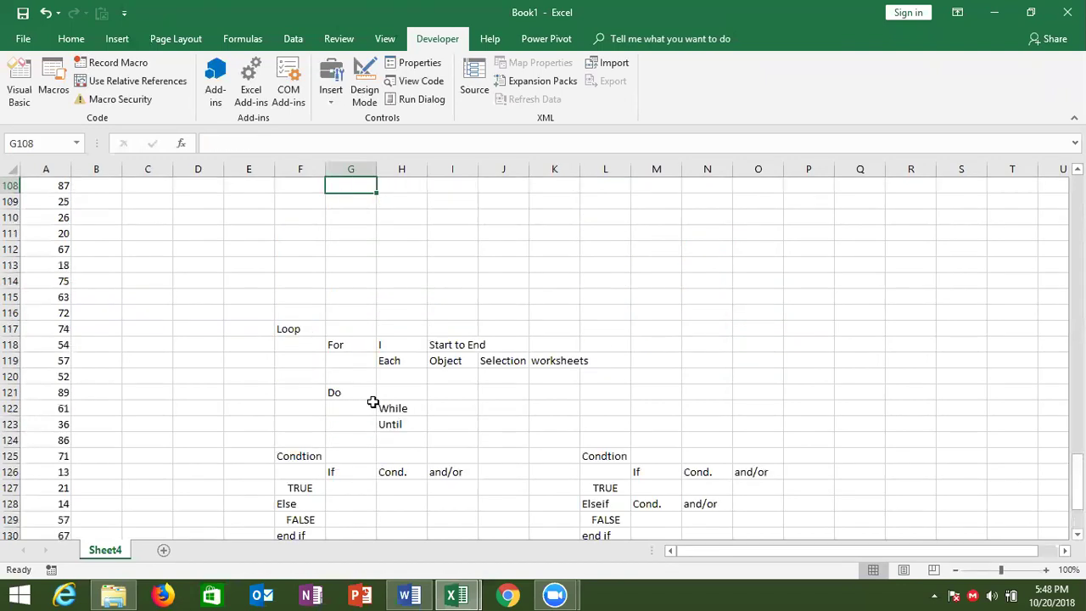
Step down column G to the If cell, then switch over to Google Chrome
{"action": "key", "text": "Down"}
{"action": "key", "text": "Down"}
{"action": "key", "text": "Down"}
{"action": "key", "text": "Down"}
{"action": "key", "text": "Down"}
{"action": "key", "text": "Down"}
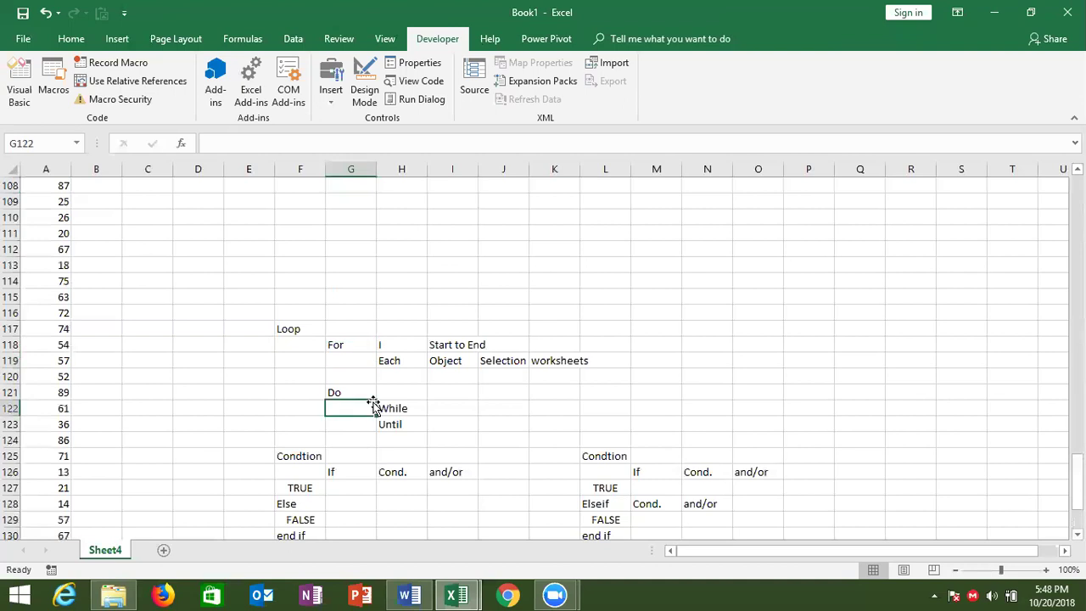
{"action": "key", "text": "Down"}
{"action": "key", "text": "Down"}
{"action": "key", "text": "Down"}
{"action": "key", "text": "Down"}
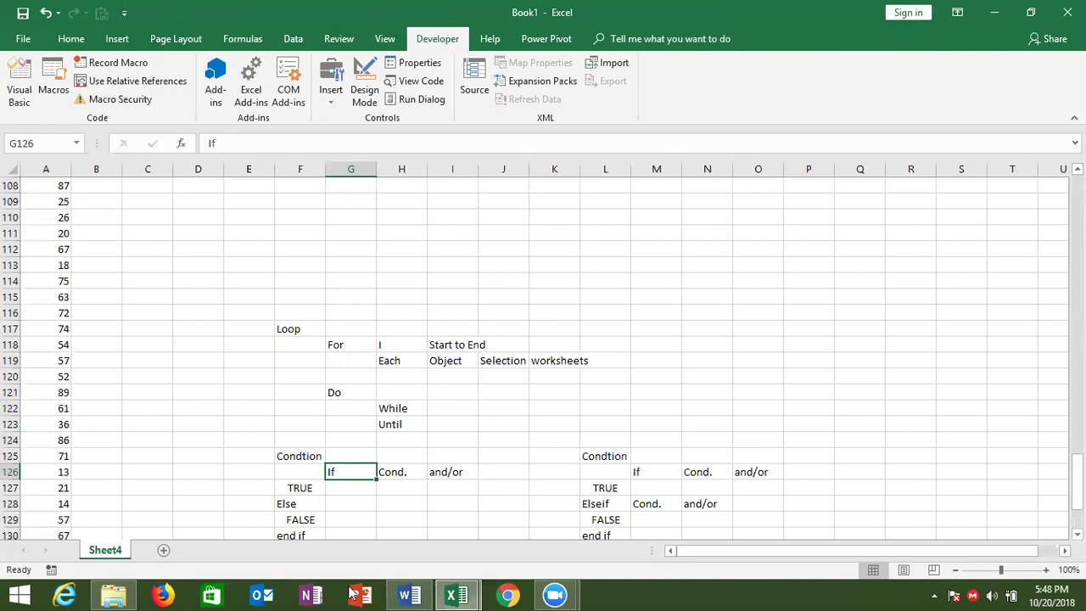
{"action": "left_click", "coordinate": [498, 593]}
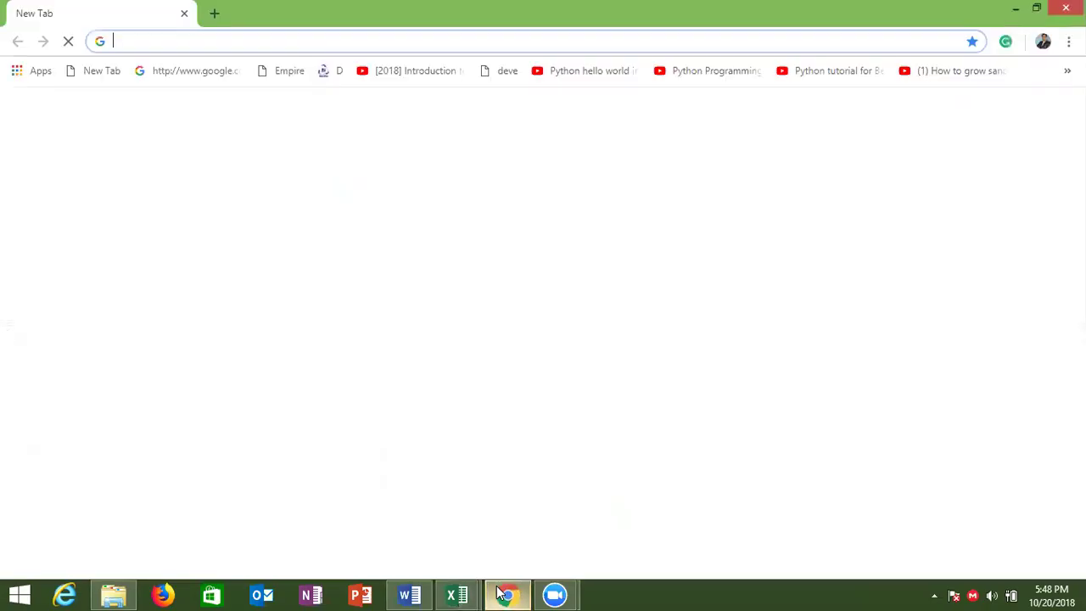
Go to gmail.com from the Chrome address bar
{"action": "type", "text": "g"}
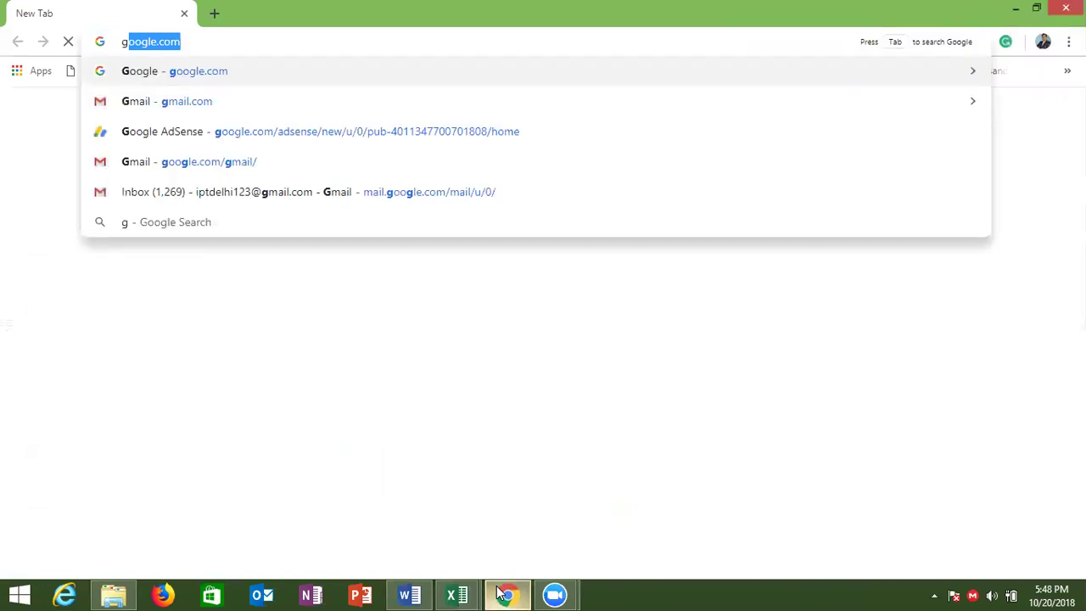
{"action": "type", "text": "mail.com"}
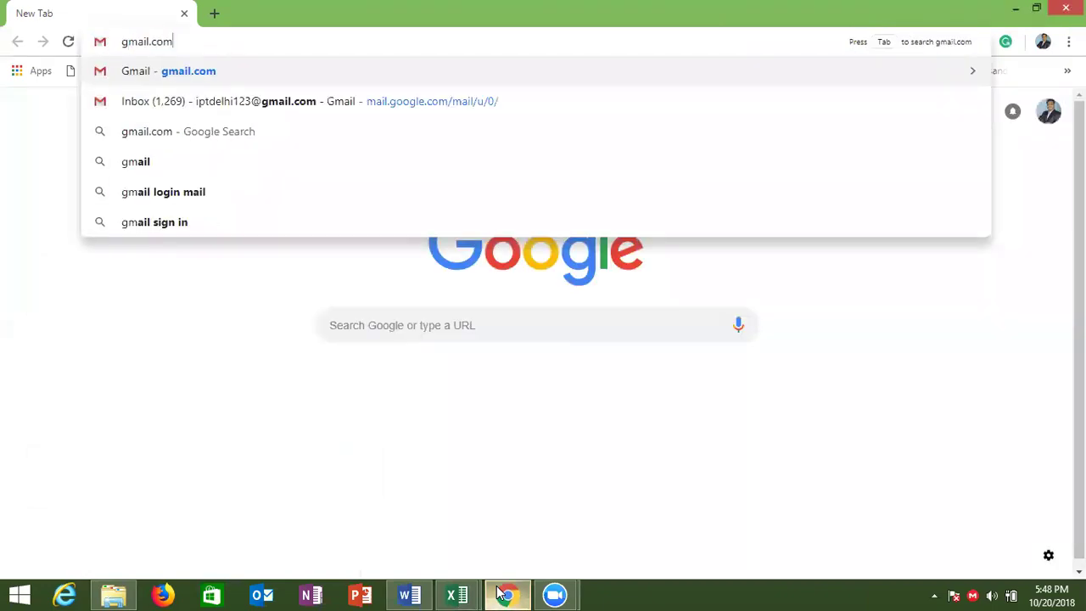
{"action": "key", "text": "Return"}
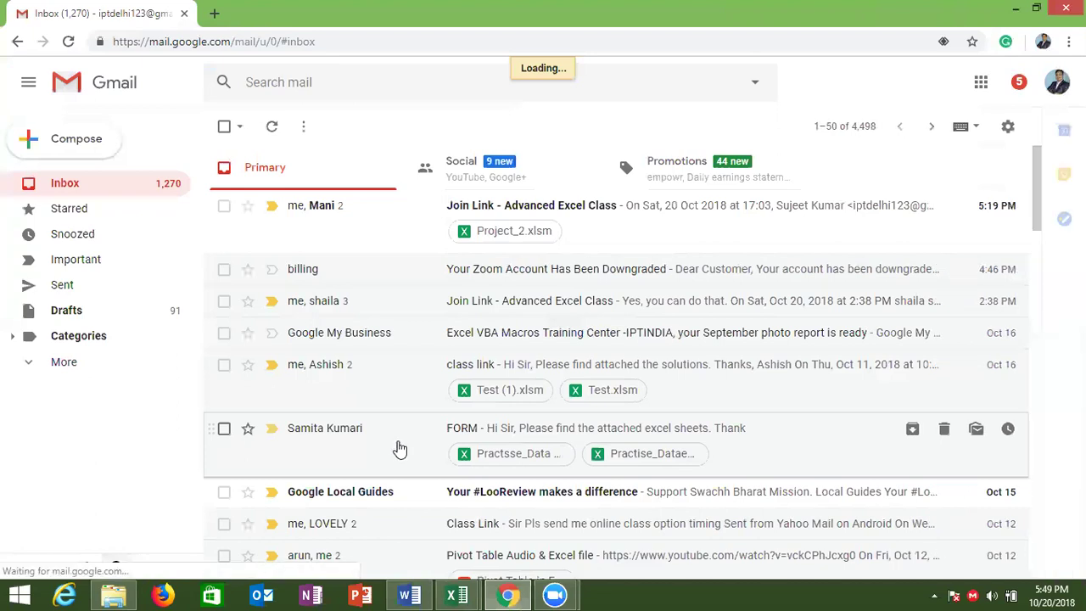
Open the FORM email with its attached workbooks, including Practsse_Data entry.xlsm
{"action": "left_click", "coordinate": [399, 448]}
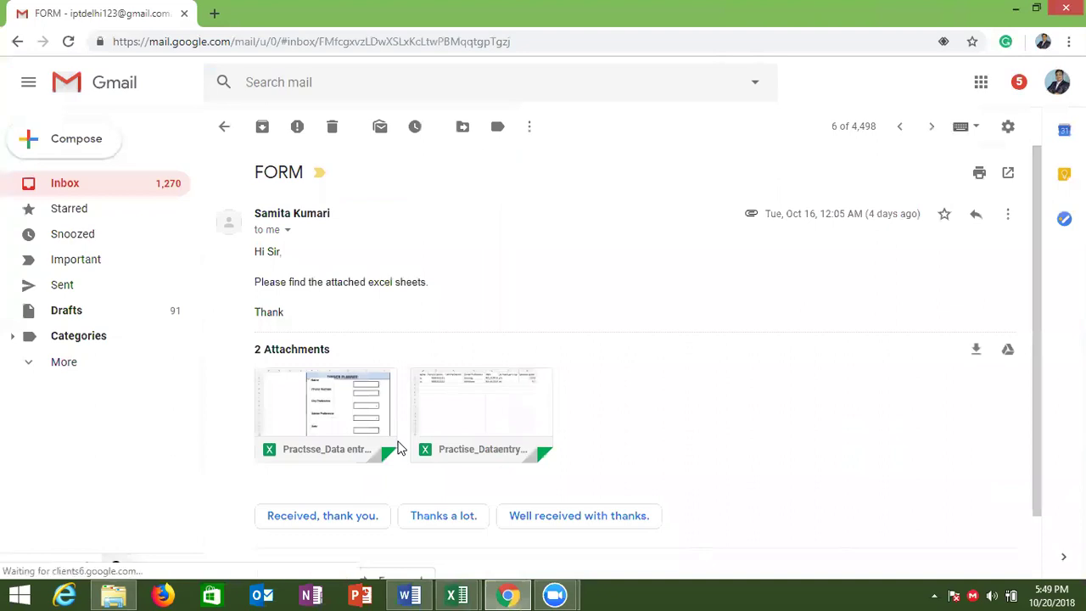
{"action": "mouse_move", "coordinate": [339, 424]}
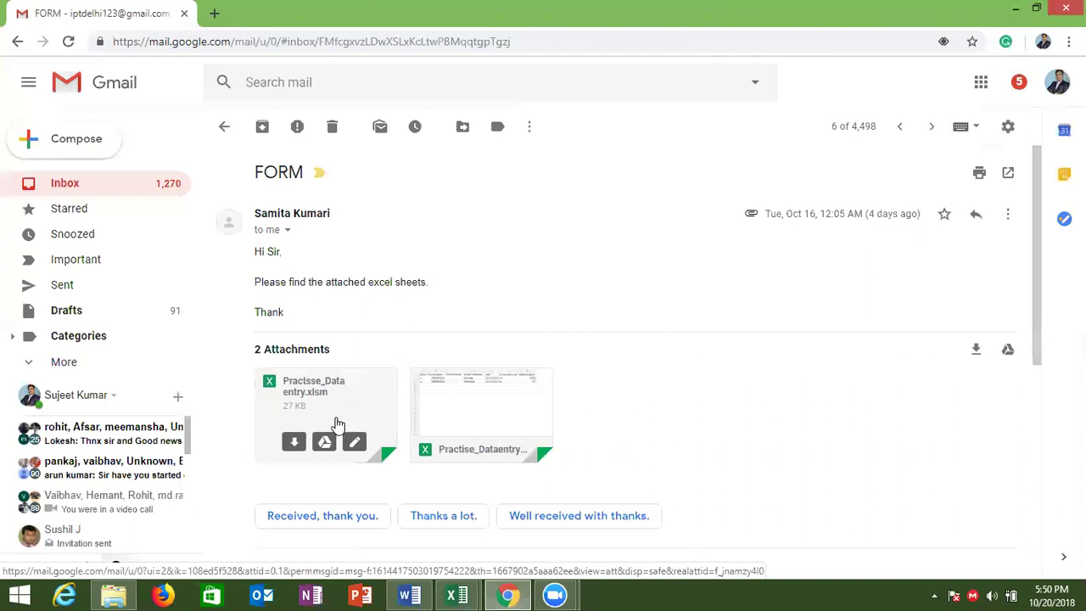
In a new tab, search Google for 'form' and show the image results
{"action": "left_click", "coordinate": [214, 14]}
{"action": "type", "text": "goo"}
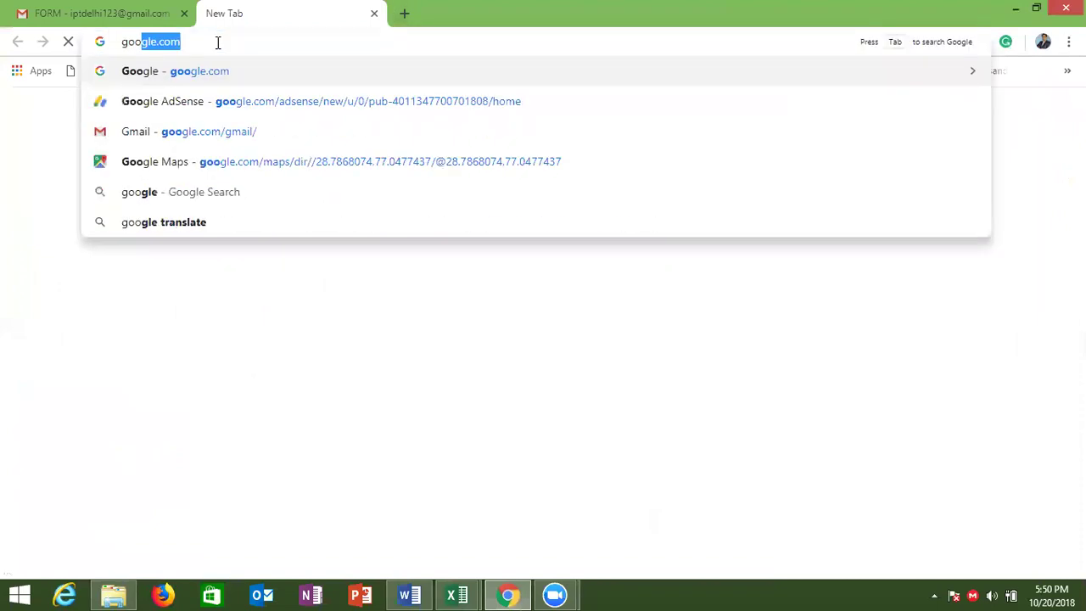
{"action": "key", "text": "Return"}
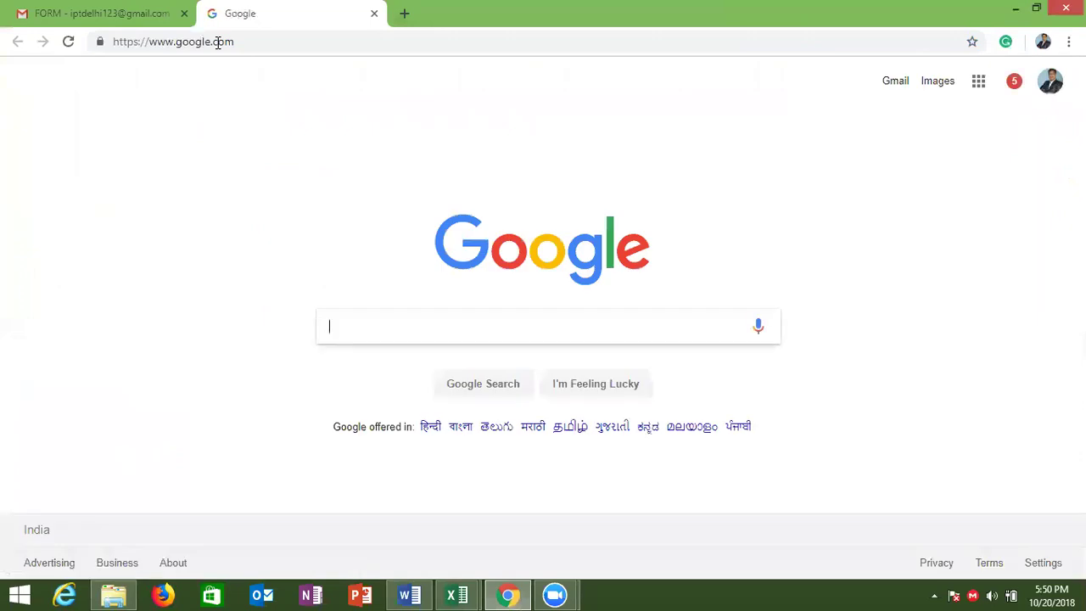
{"action": "type", "text": "f"}
{"action": "key", "text": "BackSpace"}
{"action": "type", "text": "form"}
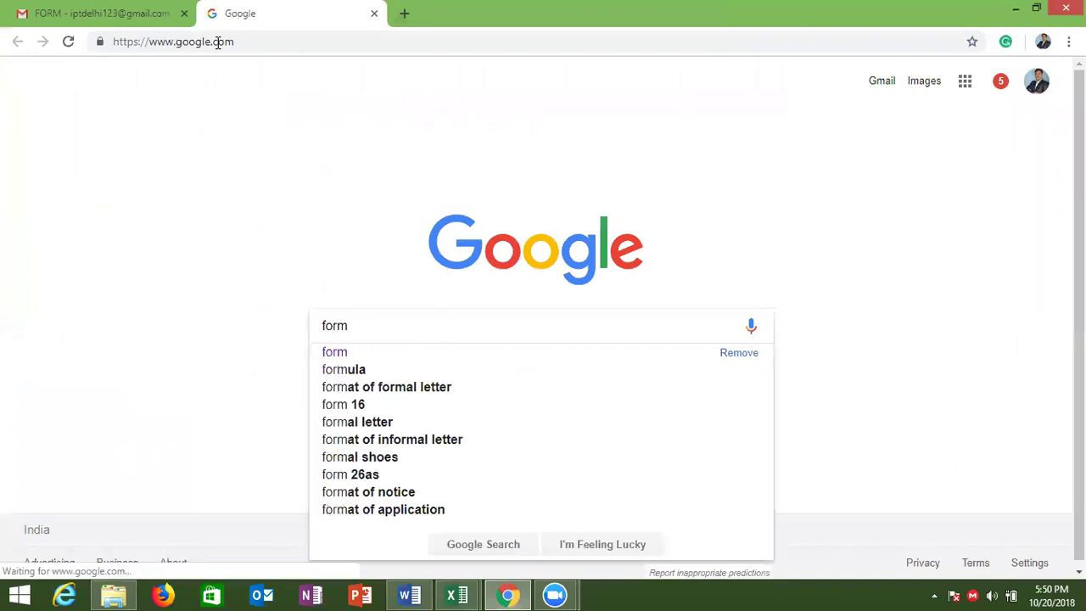
{"action": "key", "text": "Return"}
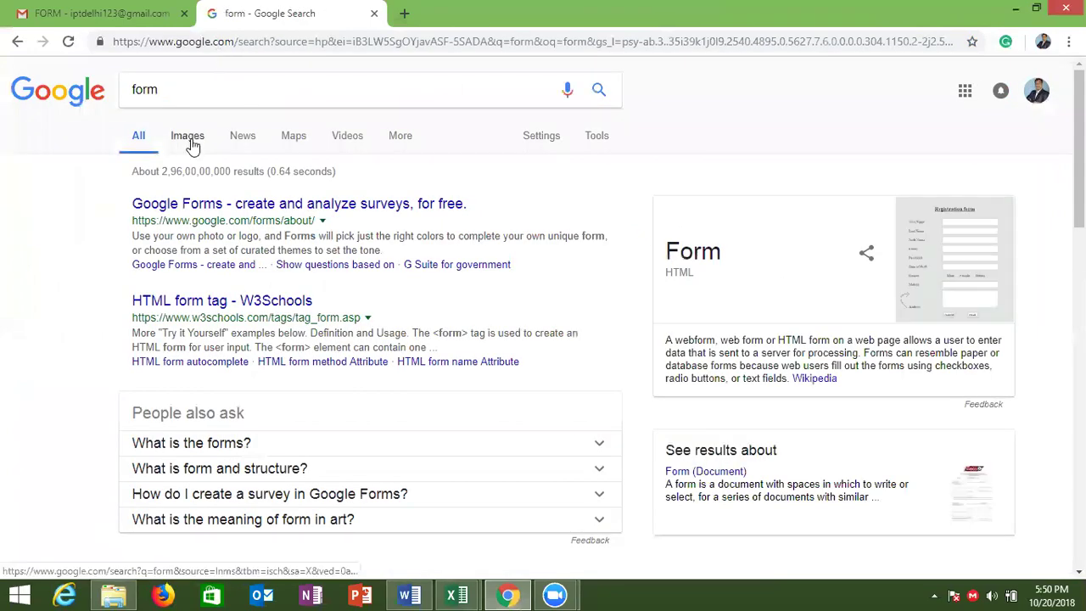
{"action": "left_click", "coordinate": [191, 146]}
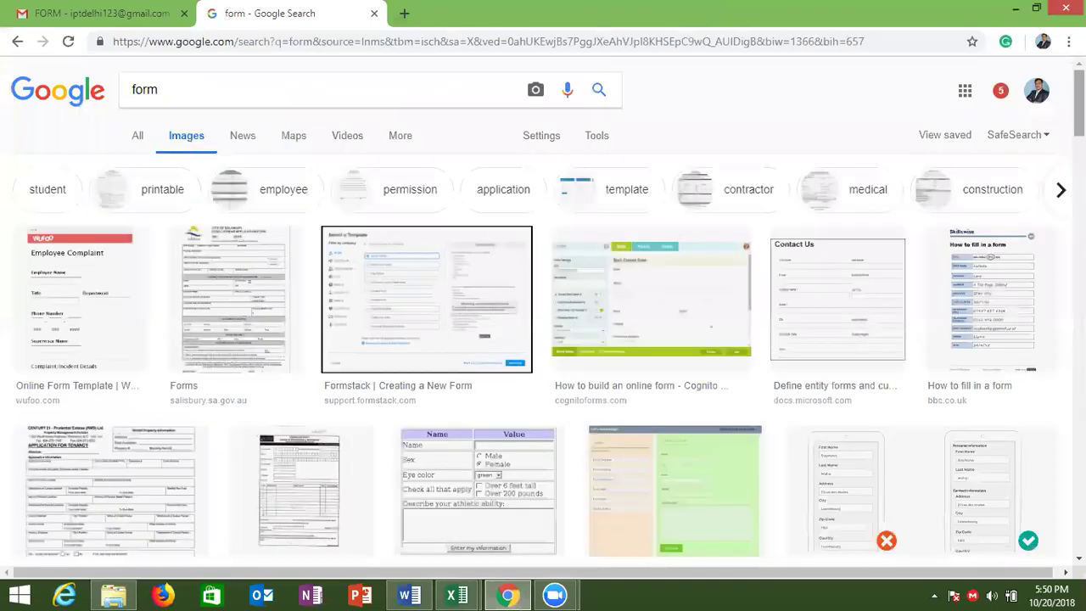
Scroll down and back up through the form example images
{"action": "scroll", "coordinate": [543, 311], "scroll_direction": "down", "scroll_amount": 1}
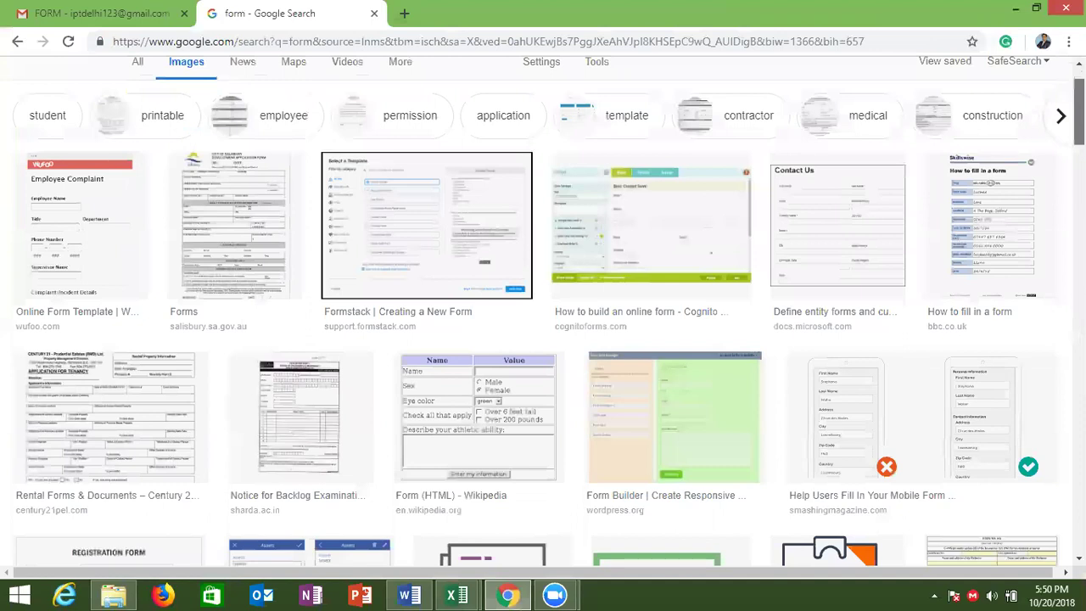
{"action": "scroll", "coordinate": [543, 310], "scroll_direction": "down", "scroll_amount": 2}
{"action": "scroll", "coordinate": [543, 310], "scroll_direction": "down", "scroll_amount": 1}
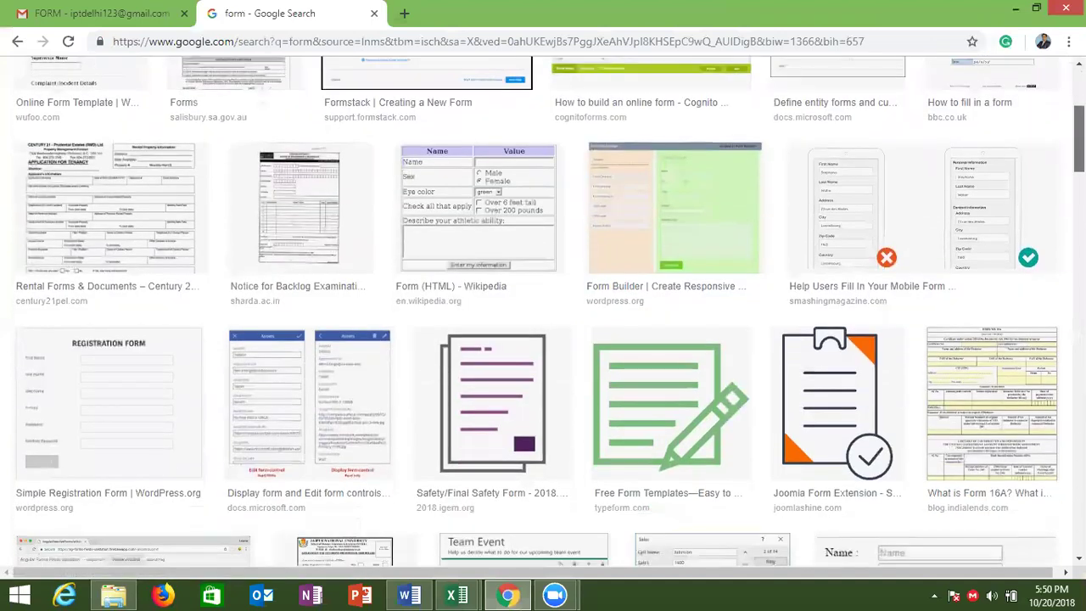
{"action": "scroll", "coordinate": [543, 310], "scroll_direction": "down", "scroll_amount": 1}
{"action": "scroll", "coordinate": [783, 224], "scroll_direction": "down", "scroll_amount": 2}
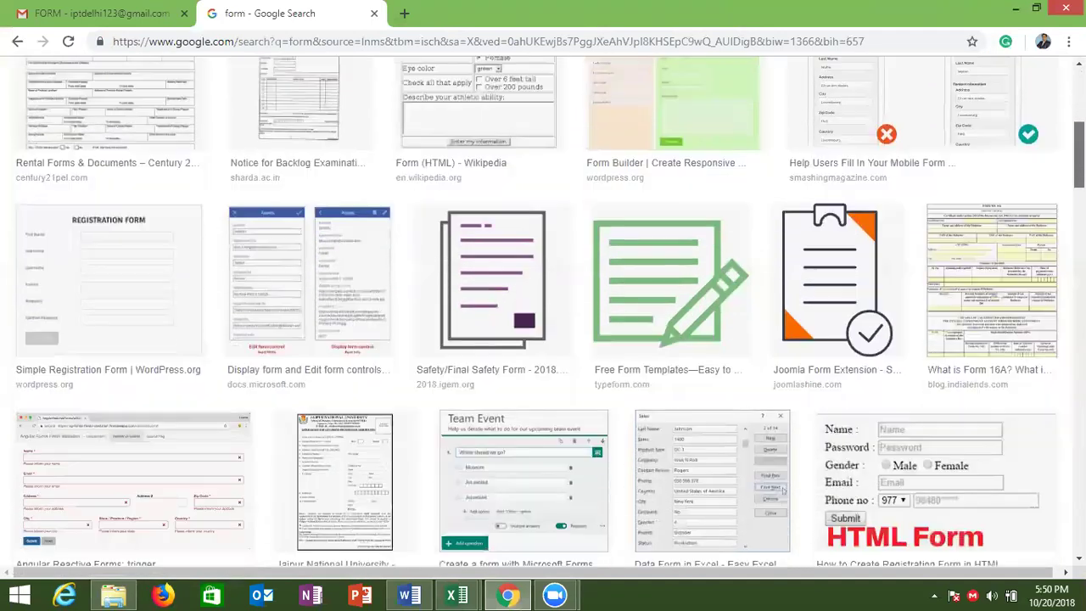
{"action": "scroll", "coordinate": [783, 225], "scroll_direction": "down", "scroll_amount": 2}
{"action": "scroll", "coordinate": [783, 225], "scroll_direction": "down", "scroll_amount": 1}
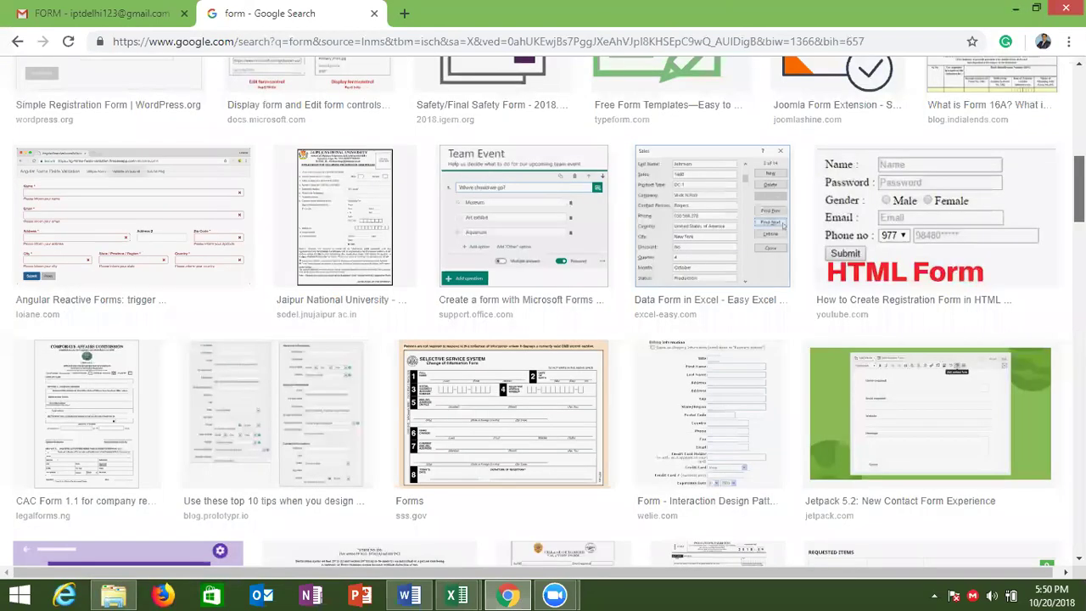
{"action": "scroll", "coordinate": [543, 311], "scroll_direction": "down", "scroll_amount": 1}
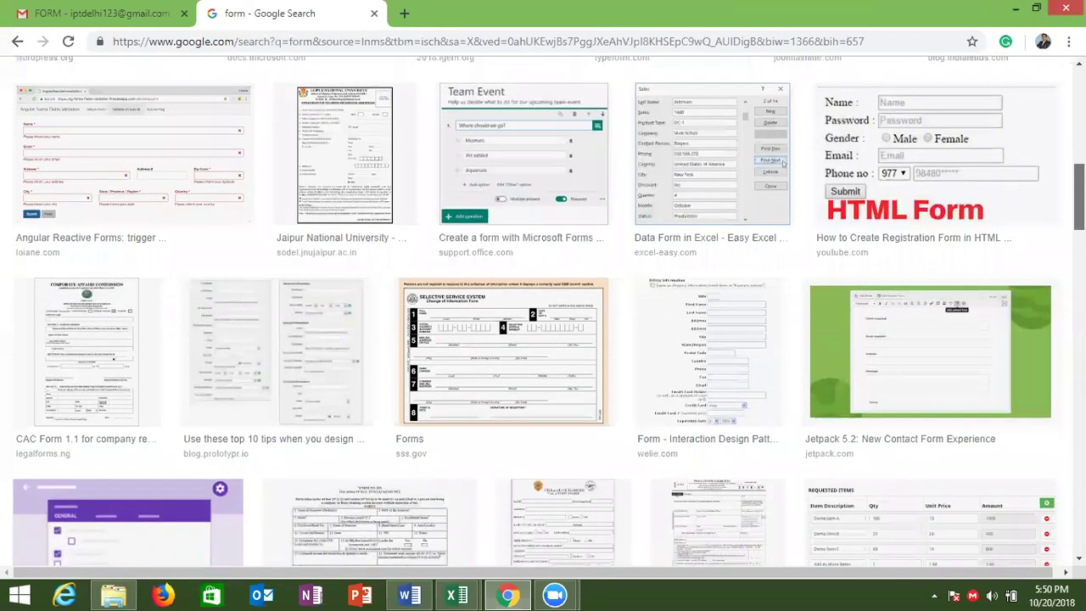
{"action": "scroll", "coordinate": [543, 310], "scroll_direction": "down", "scroll_amount": 1}
{"action": "scroll", "coordinate": [543, 311], "scroll_direction": "down", "scroll_amount": 1}
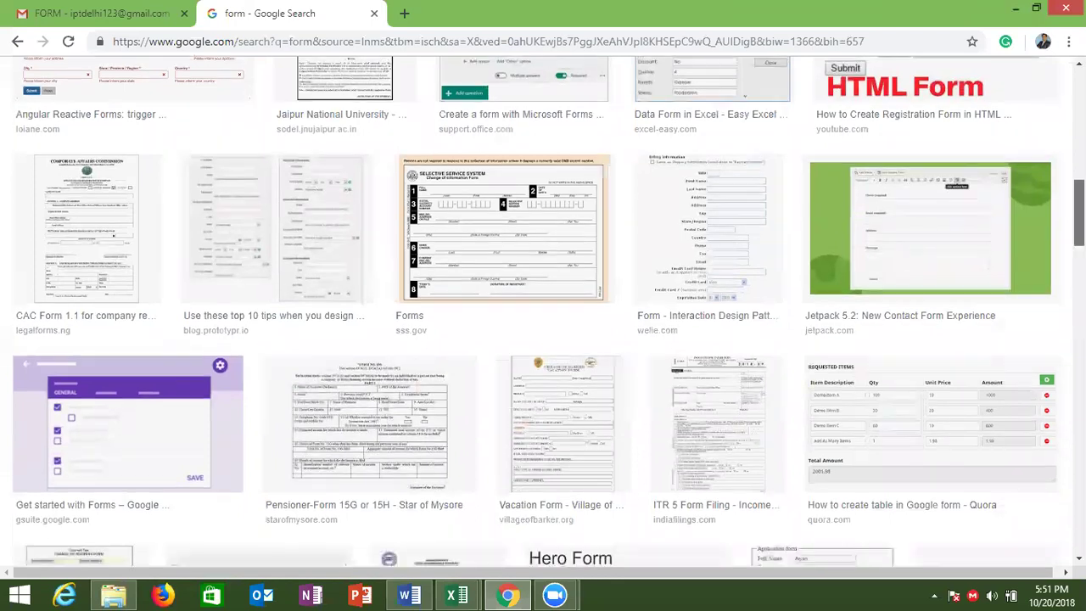
{"action": "scroll", "coordinate": [542, 310], "scroll_direction": "down", "scroll_amount": 1}
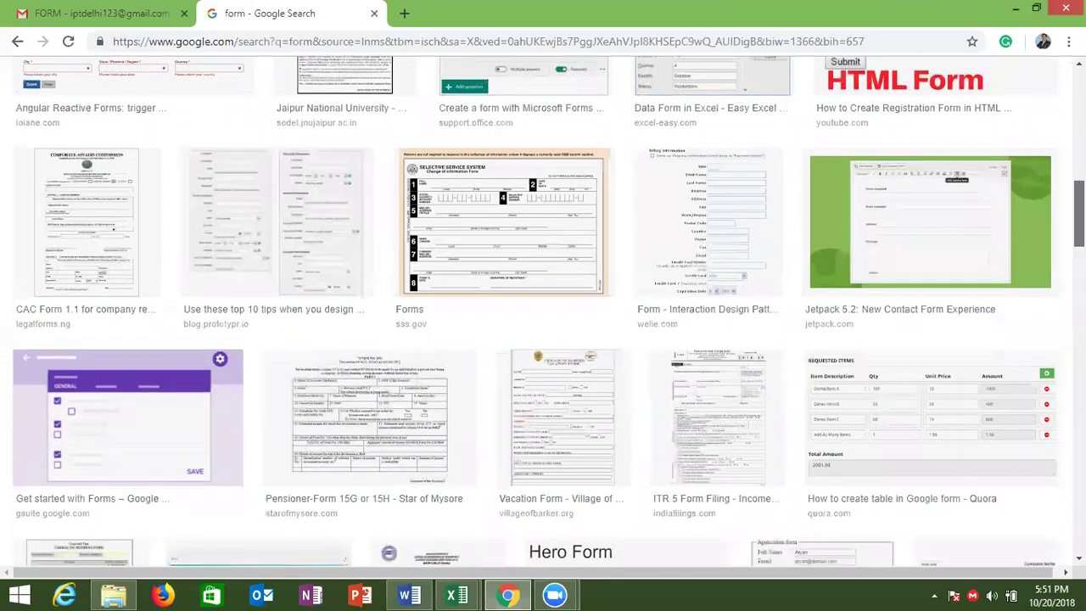
{"action": "scroll", "coordinate": [543, 311], "scroll_direction": "down", "scroll_amount": 3}
{"action": "scroll", "coordinate": [542, 311], "scroll_direction": "down", "scroll_amount": 1}
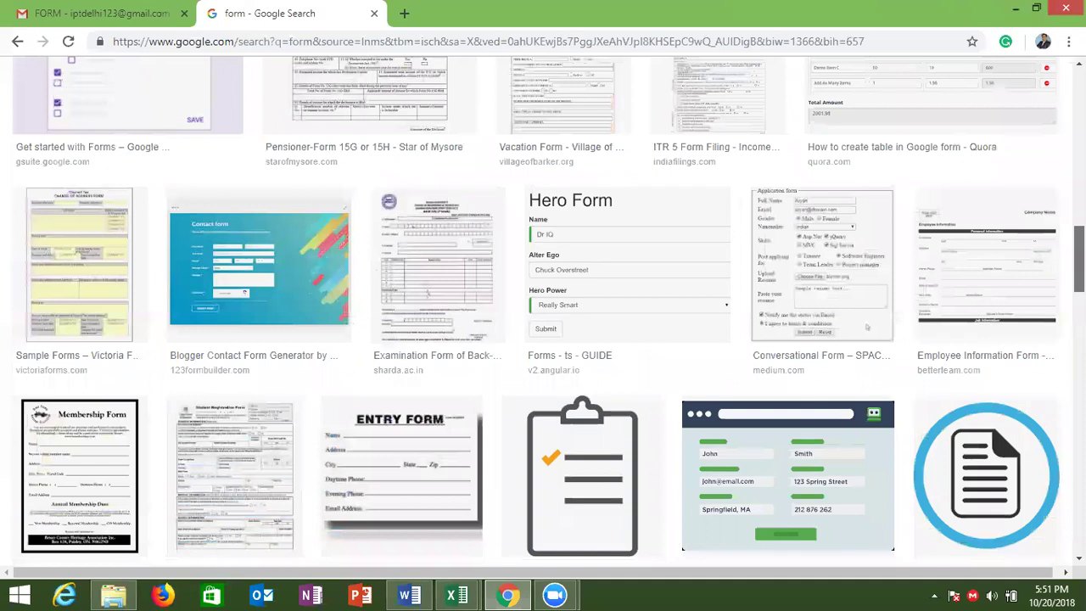
{"action": "scroll", "coordinate": [543, 311], "scroll_direction": "up", "scroll_amount": 1}
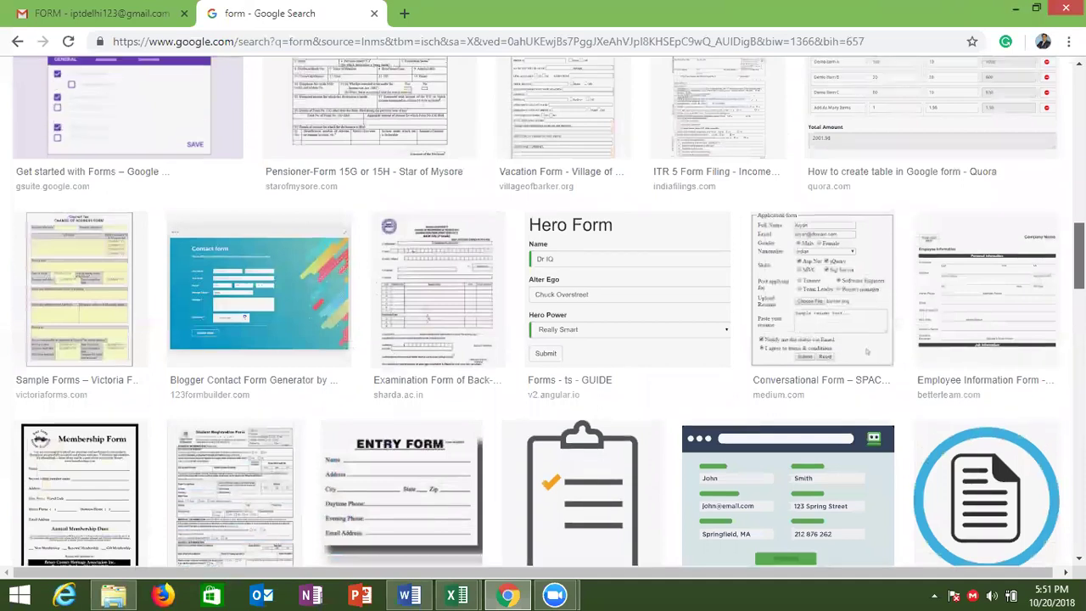
{"action": "scroll", "coordinate": [543, 310], "scroll_direction": "up", "scroll_amount": 1}
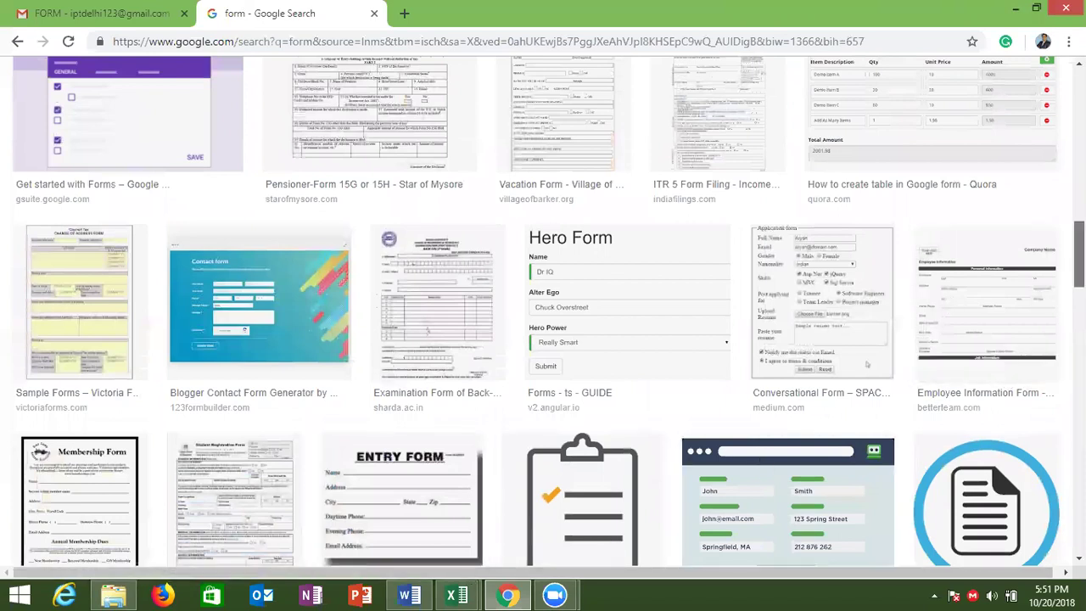
{"action": "left_click_drag", "start_coordinate": [1079, 254], "coordinate": [1079, 214]}
{"action": "scroll", "coordinate": [782, 219], "scroll_direction": "up", "scroll_amount": 1}
{"action": "scroll", "coordinate": [782, 218], "scroll_direction": "up", "scroll_amount": 1}
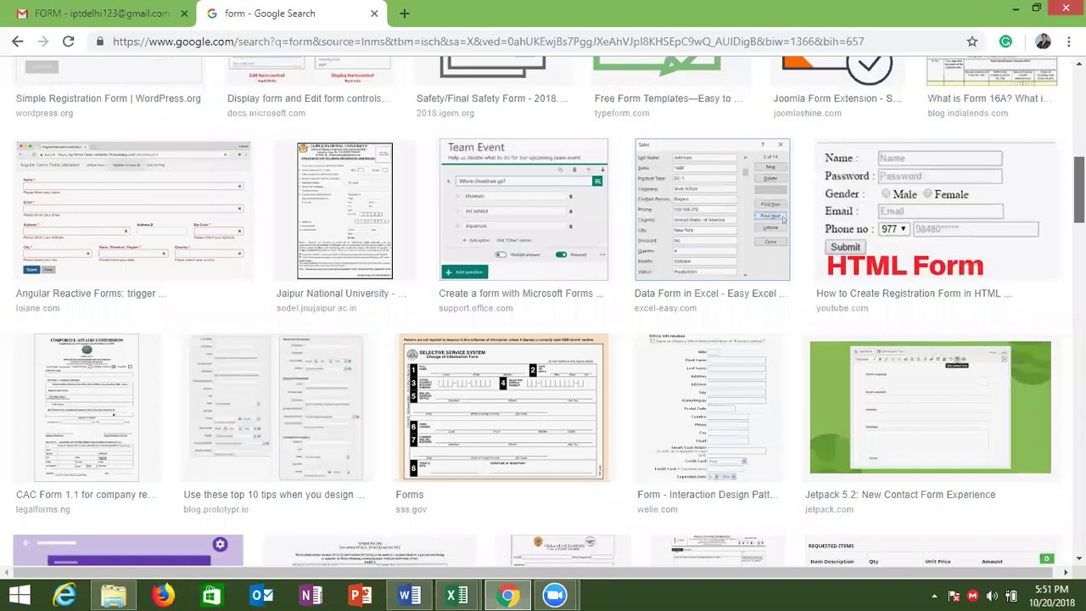
{"action": "scroll", "coordinate": [782, 220], "scroll_direction": "up", "scroll_amount": 2}
{"action": "scroll", "coordinate": [782, 220], "scroll_direction": "up", "scroll_amount": 1}
{"action": "scroll", "coordinate": [783, 220], "scroll_direction": "up", "scroll_amount": 1}
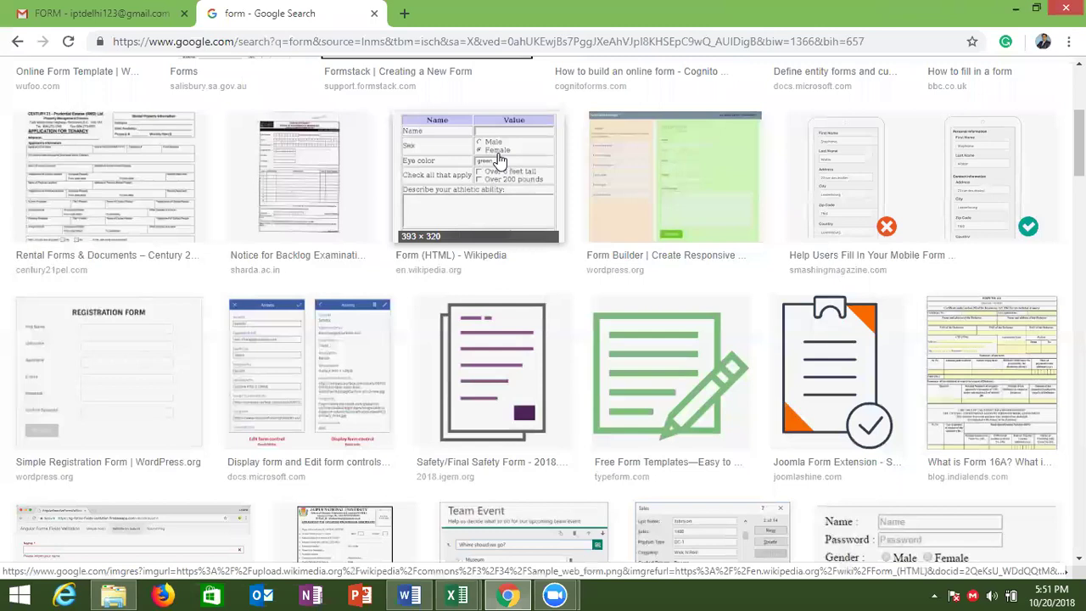
Return to the Book1 workbook in Excel and add a new blank Sheet5
{"action": "mouse_move", "coordinate": [459, 594]}
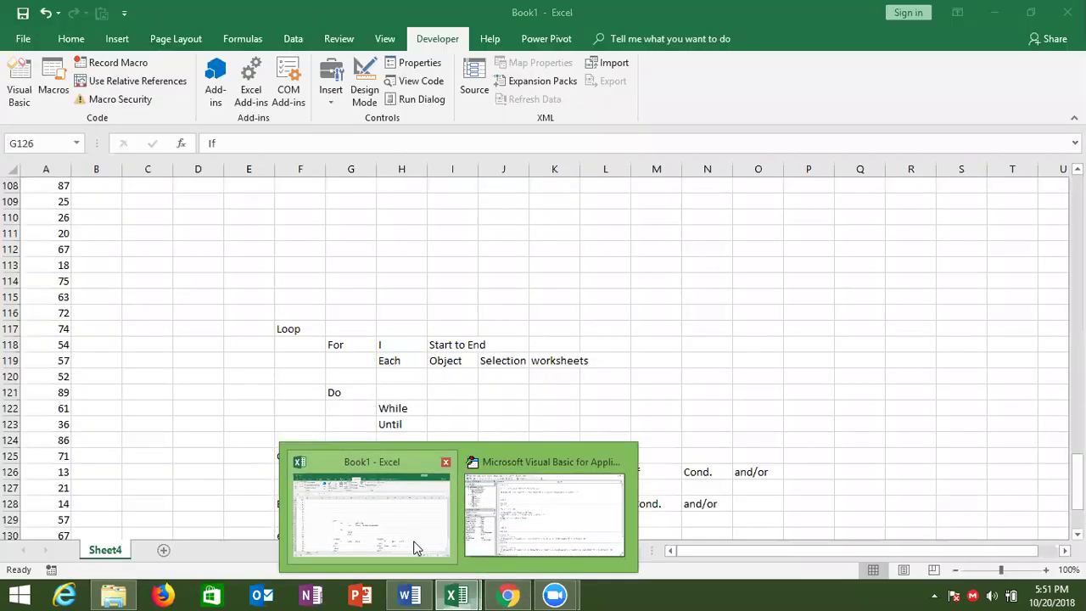
{"action": "left_click", "coordinate": [407, 545]}
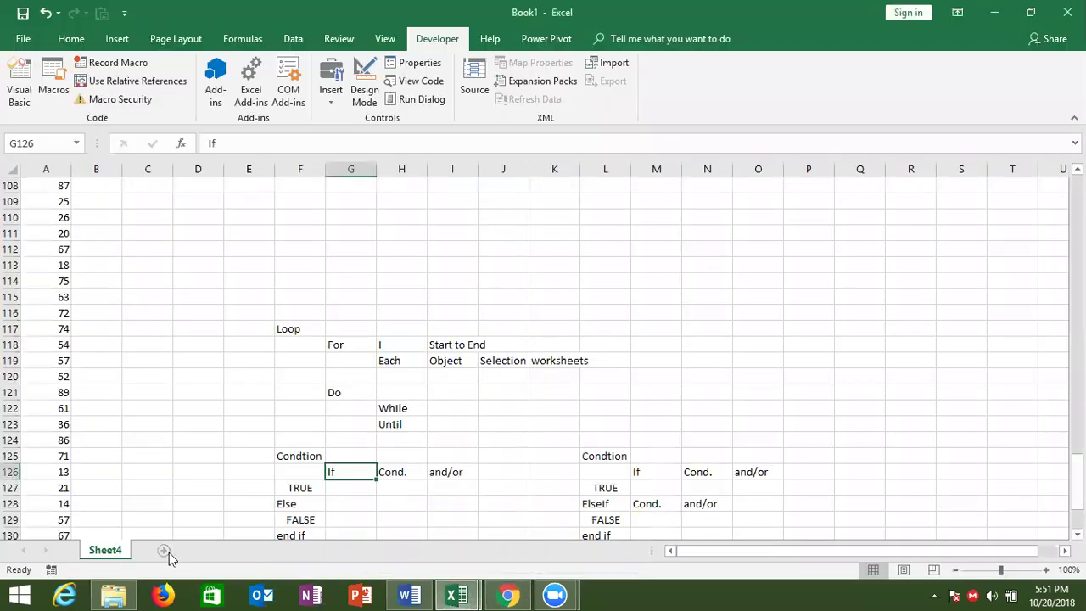
{"action": "left_click", "coordinate": [167, 551]}
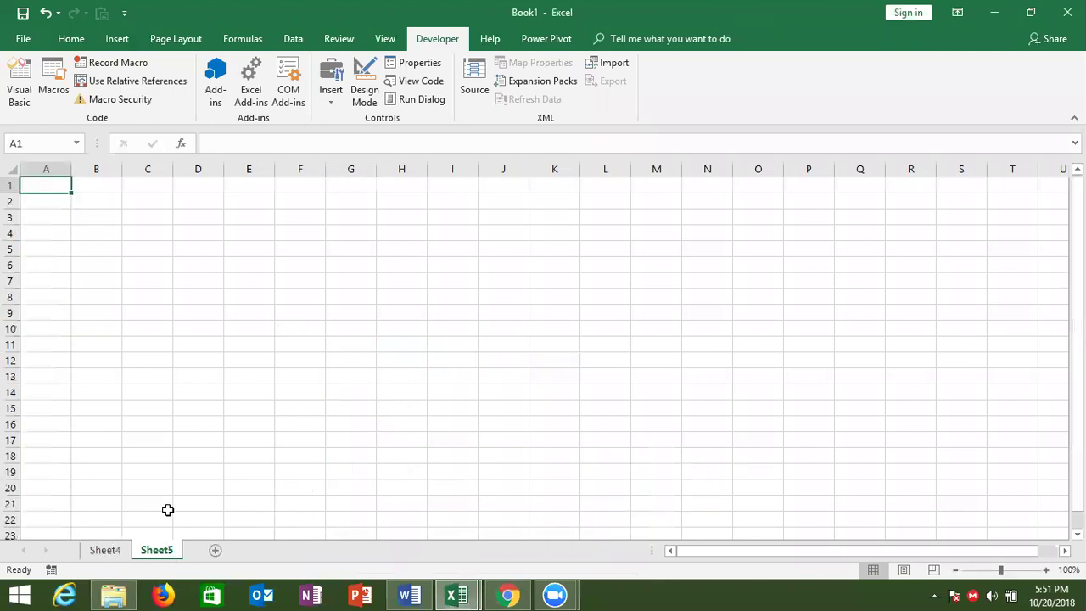
Draw a form-control option button over cells C4:D5 on Sheet5
{"action": "left_click", "coordinate": [332, 104]}
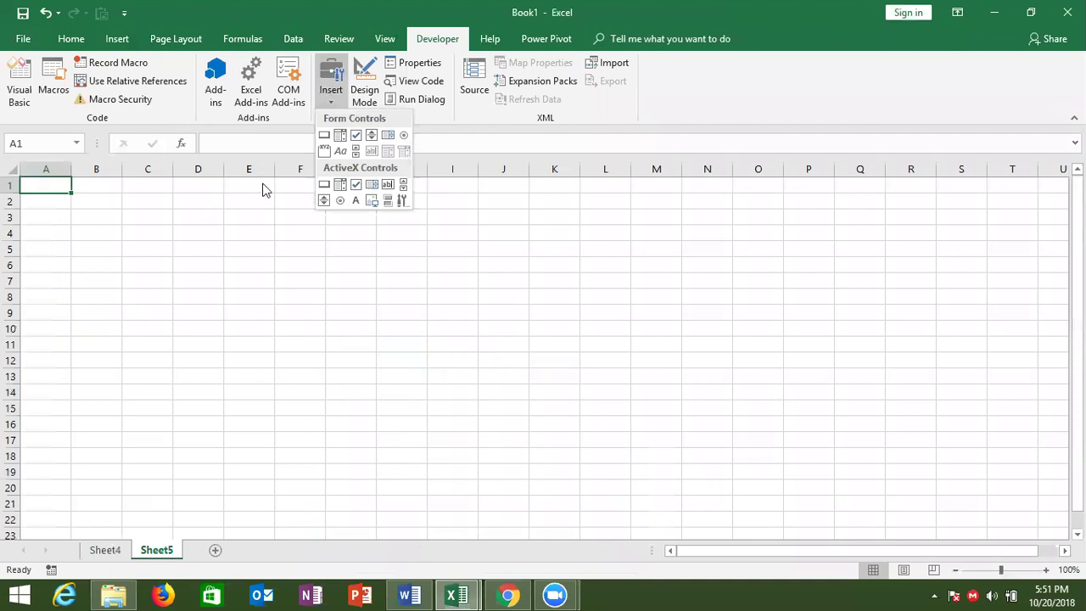
{"action": "left_click", "coordinate": [403, 135]}
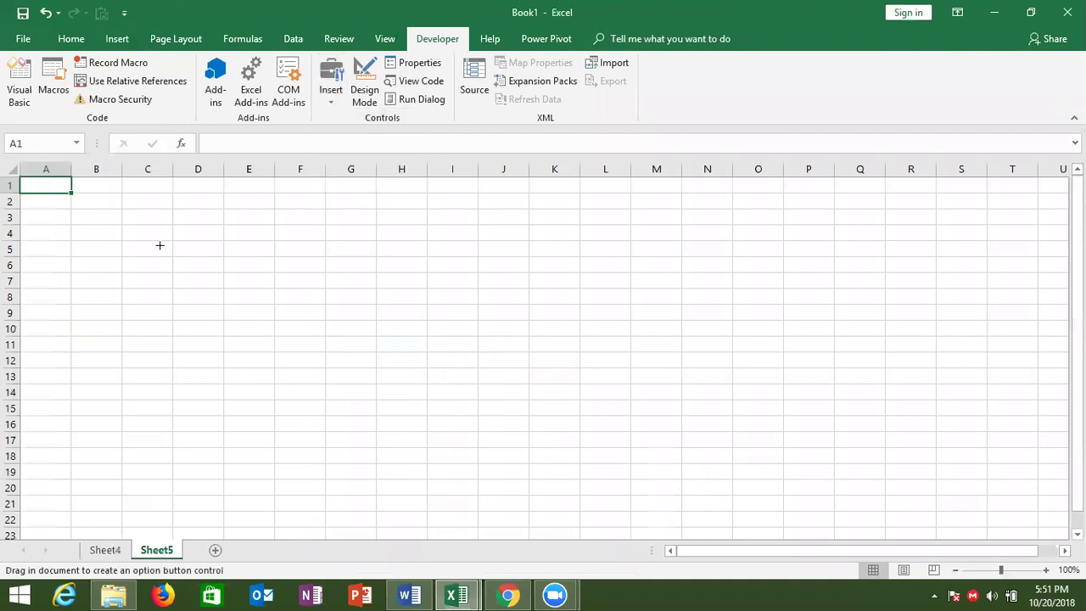
{"action": "left_click_drag", "start_coordinate": [167, 227], "coordinate": [231, 247]}
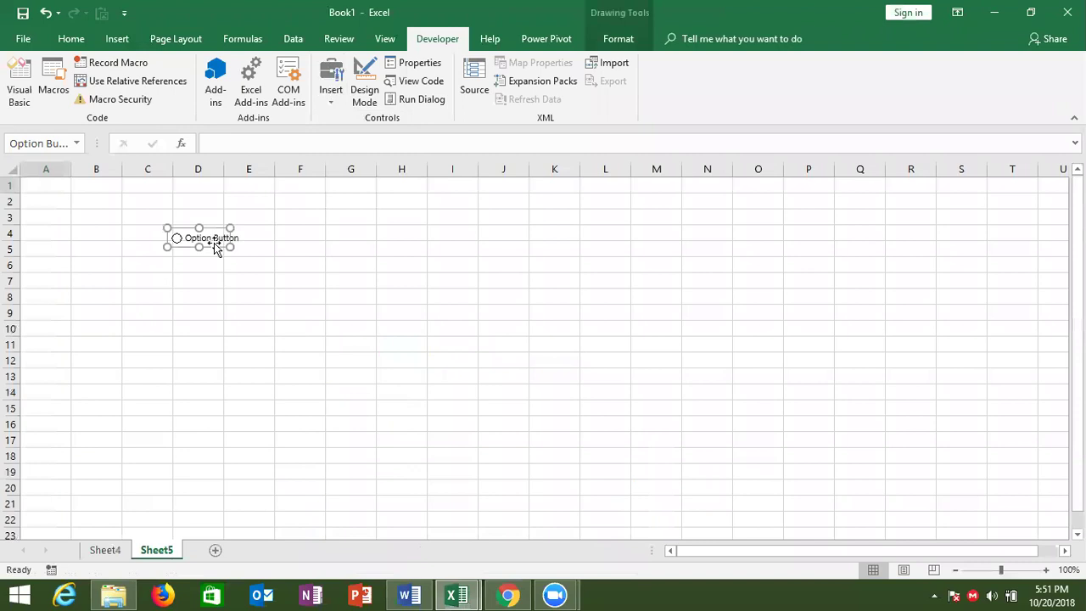
{"action": "right_click", "coordinate": [213, 243]}
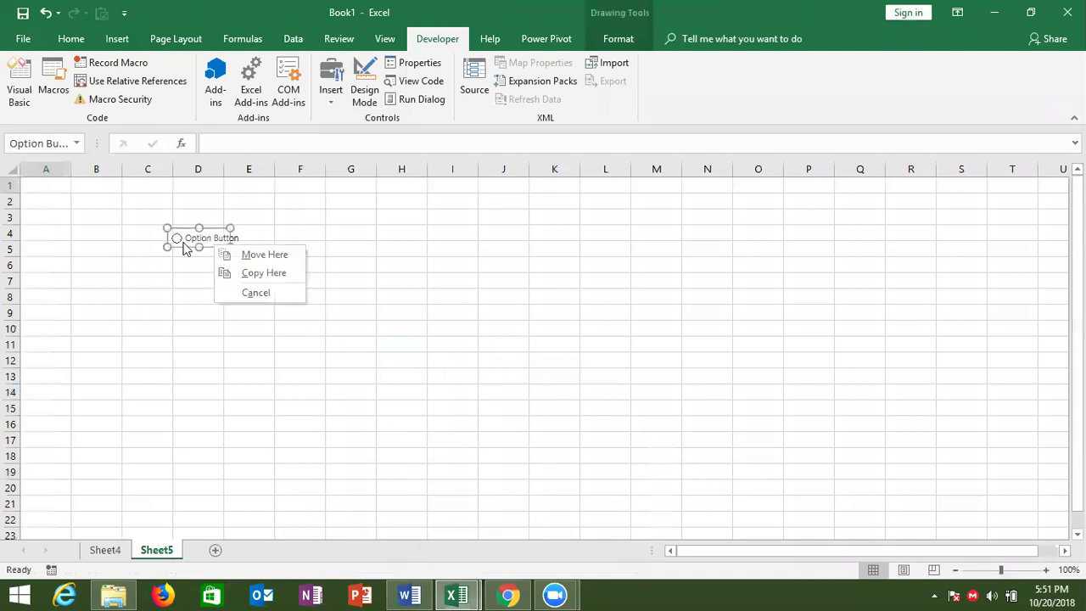
{"action": "left_click", "coordinate": [183, 241]}
{"action": "right_click", "coordinate": [181, 239]}
{"action": "left_click", "coordinate": [181, 239]}
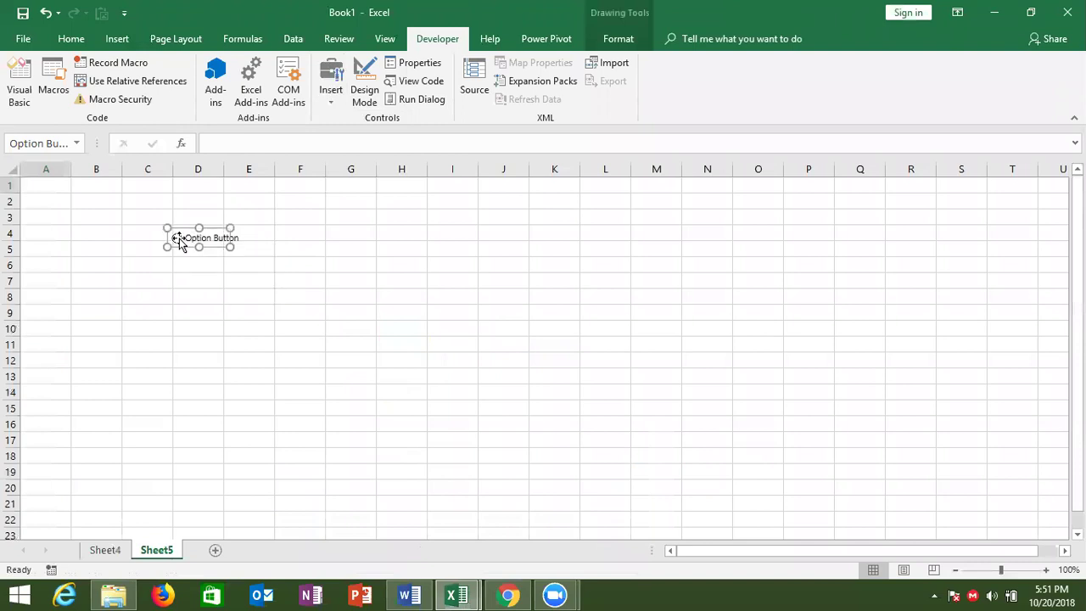
Link the option button to cell N6 and select it, so N6 shows 1
{"action": "right_click", "coordinate": [179, 230]}
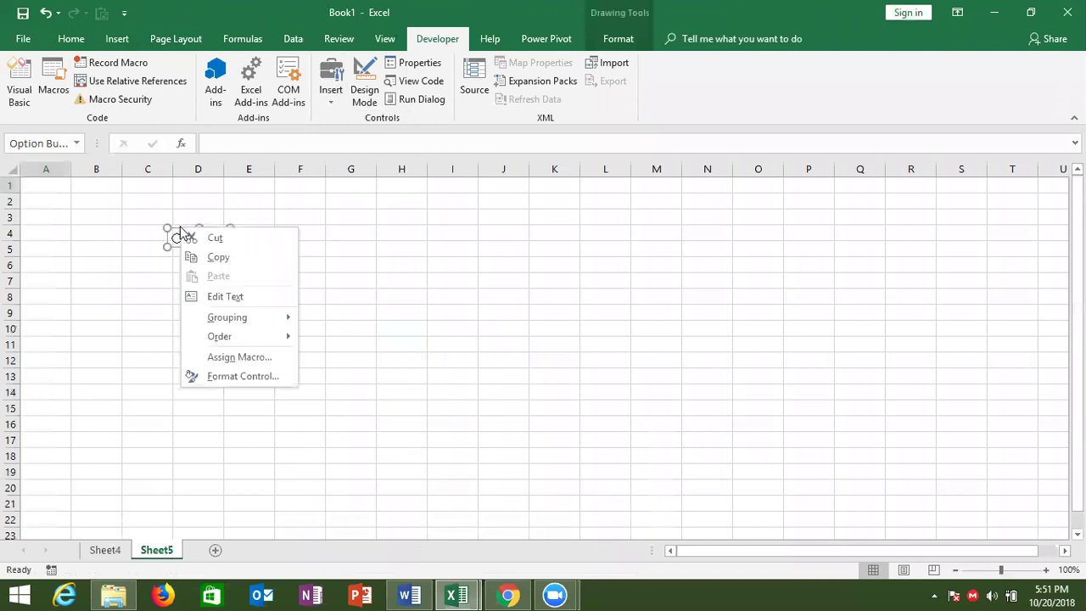
{"action": "left_click", "coordinate": [233, 373]}
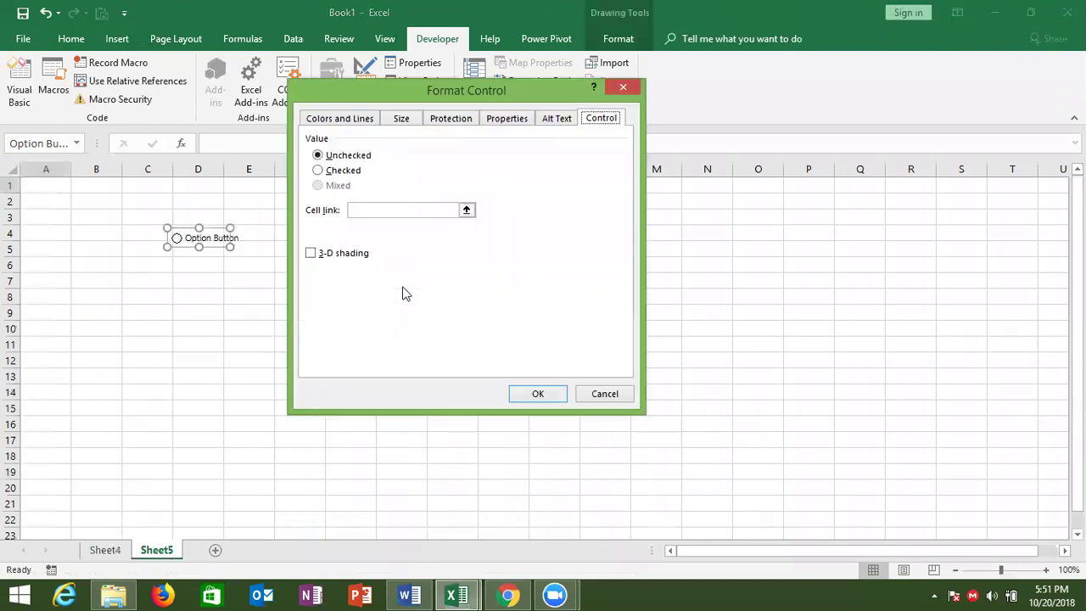
{"action": "left_click", "coordinate": [379, 214]}
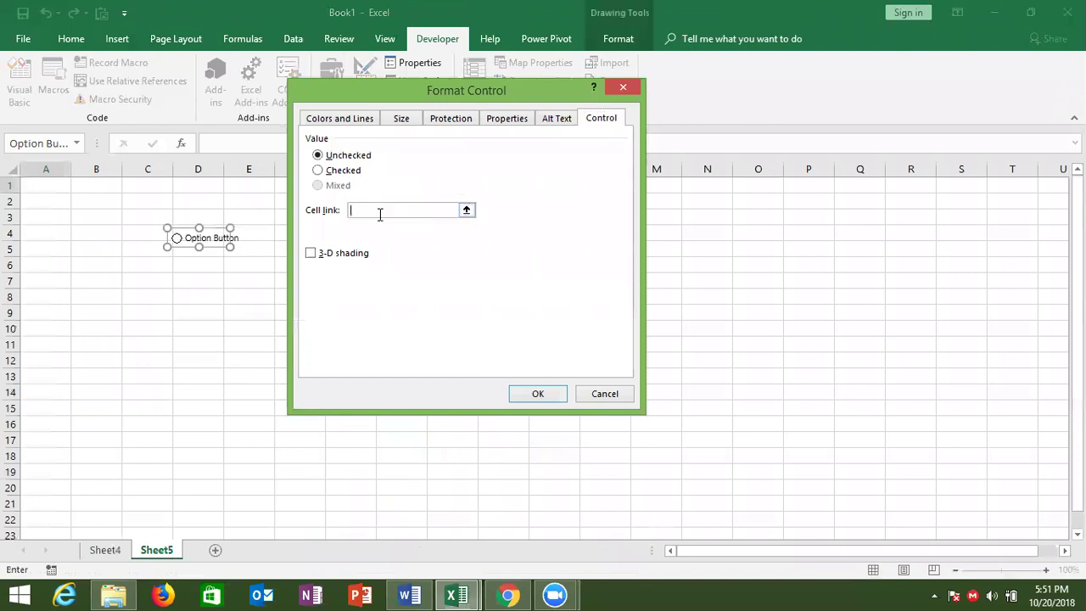
{"action": "left_click", "coordinate": [696, 263]}
{"action": "left_click", "coordinate": [538, 390]}
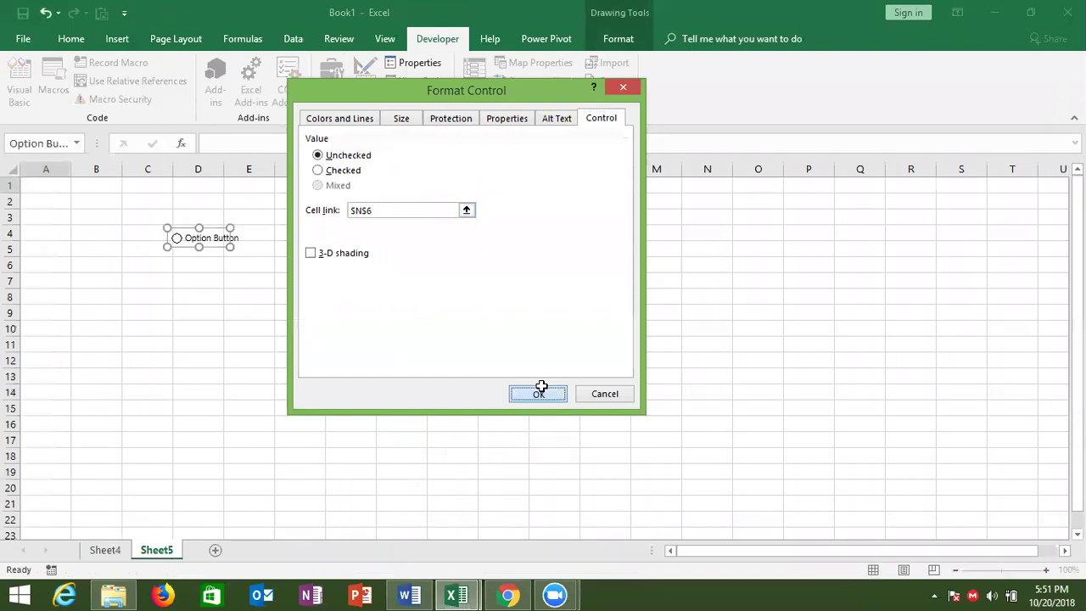
{"action": "left_click", "coordinate": [468, 346]}
{"action": "left_click", "coordinate": [178, 240]}
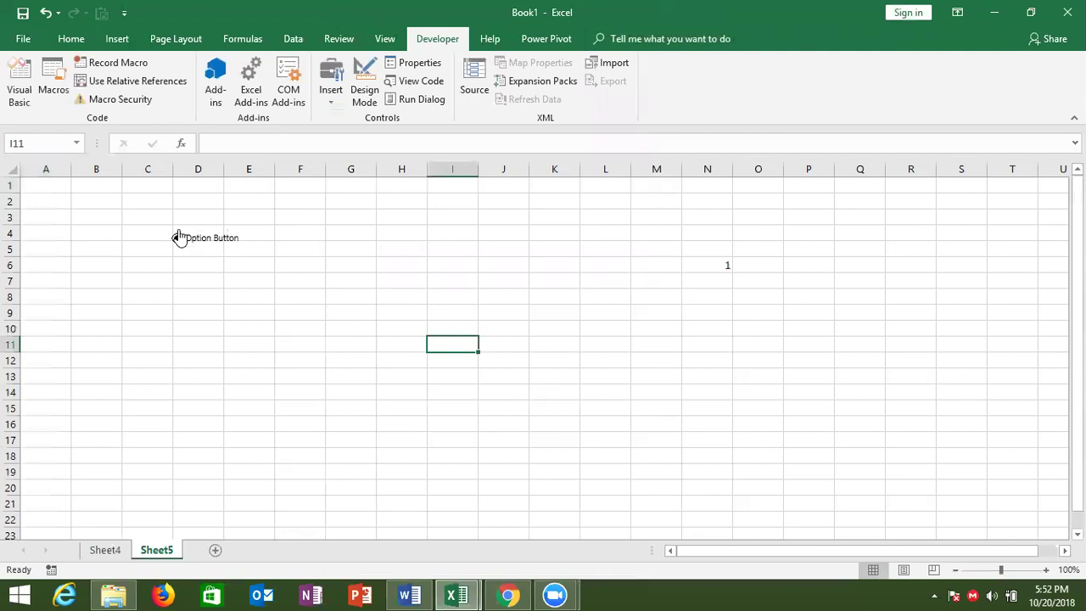
{"action": "left_click", "coordinate": [339, 100]}
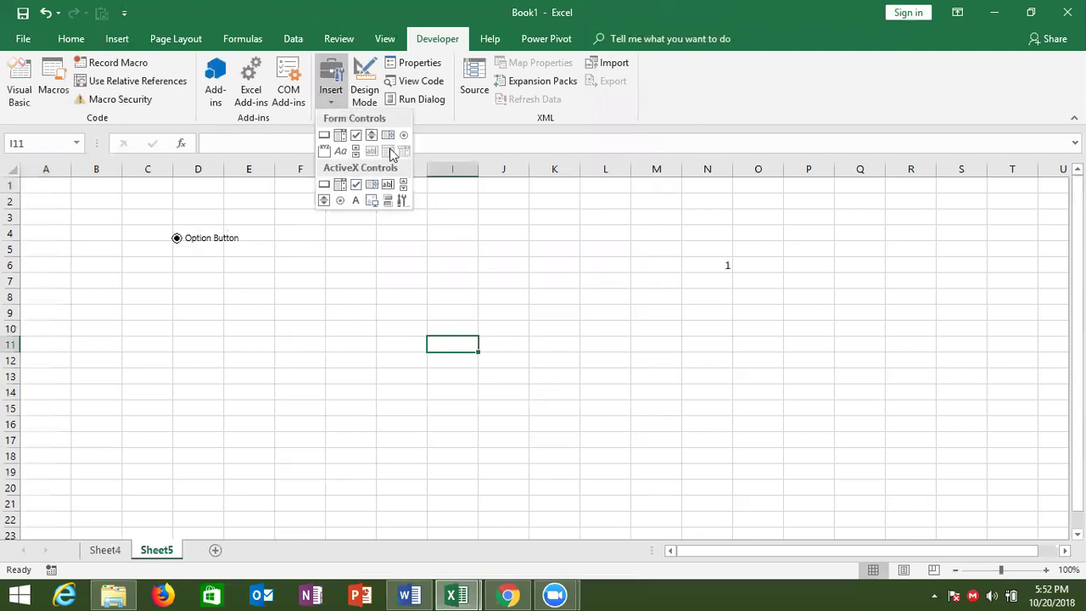
Draw a form-control check box below the option button near D6
{"action": "left_click", "coordinate": [356, 135]}
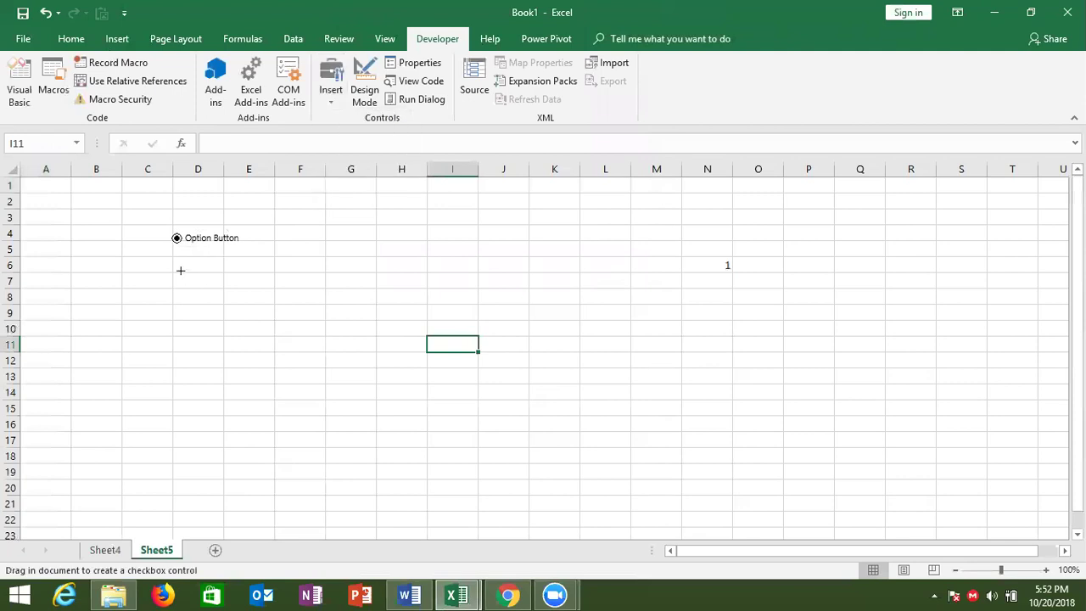
{"action": "left_click_drag", "start_coordinate": [179, 255], "coordinate": [250, 269]}
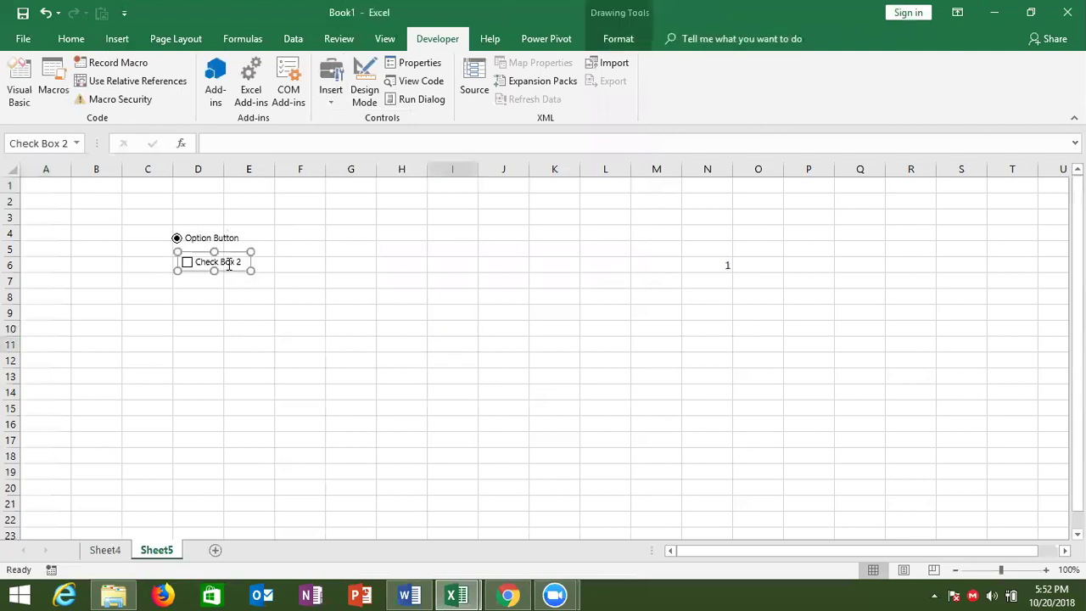
{"action": "right_click", "coordinate": [225, 263]}
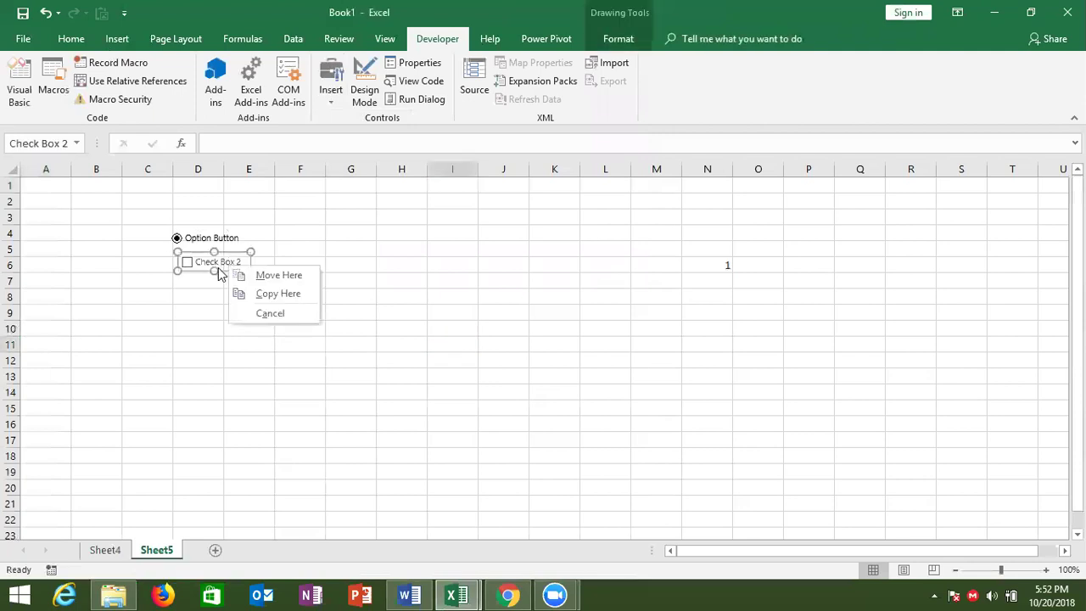
{"action": "left_click", "coordinate": [219, 269]}
{"action": "right_click", "coordinate": [225, 278]}
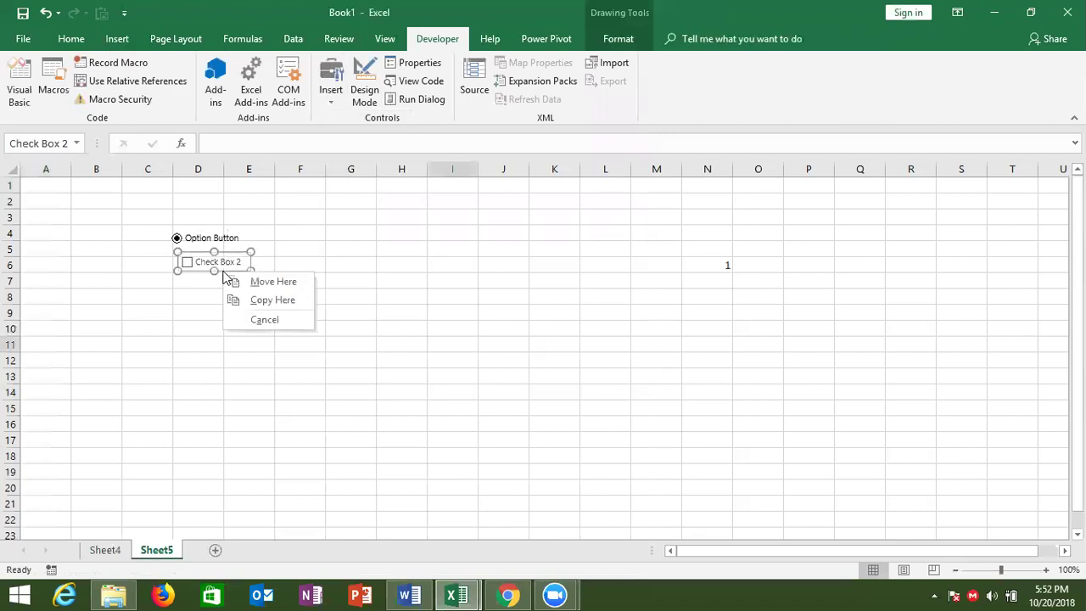
{"action": "key", "text": "Escape"}
{"action": "key", "text": "Escape"}
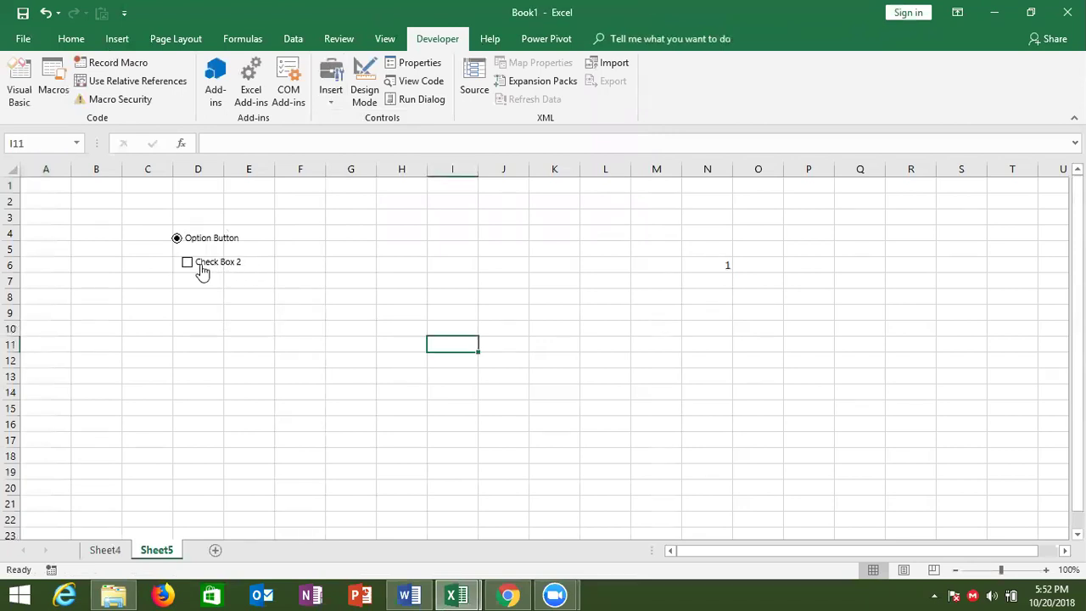
Set the check box's cell link to $N$8 in Format Control
{"action": "right_click", "coordinate": [202, 269]}
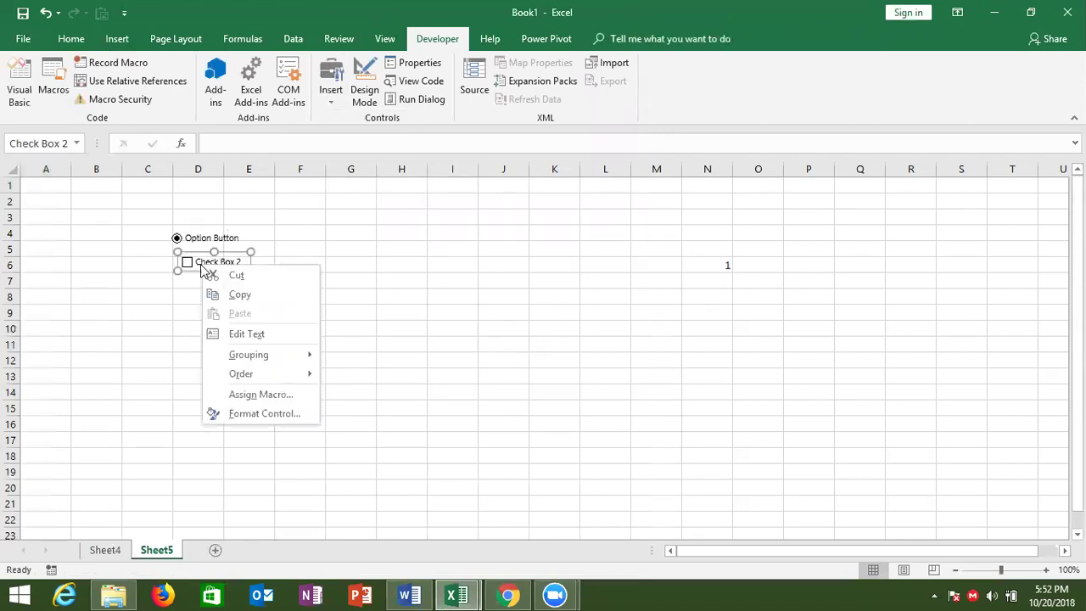
{"action": "left_click", "coordinate": [255, 417]}
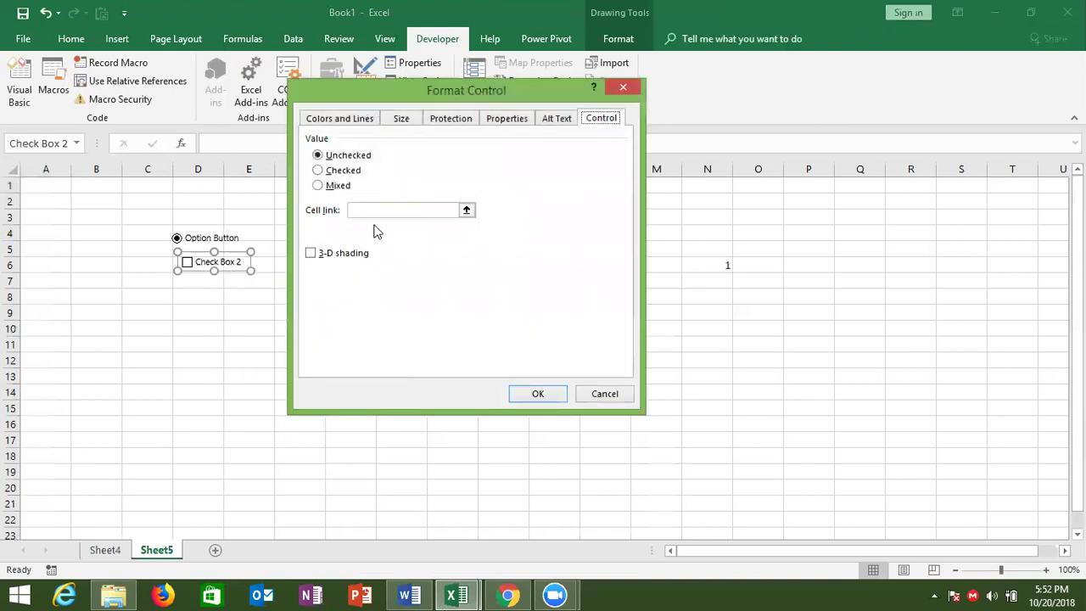
{"action": "left_click", "coordinate": [378, 212]}
{"action": "left_click", "coordinate": [696, 295]}
{"action": "left_click", "coordinate": [539, 395]}
{"action": "left_click", "coordinate": [403, 361]}
Tick, untick and re-tick the check box, leaving TRUE in N8
{"action": "left_click", "coordinate": [188, 265]}
{"action": "left_click", "coordinate": [188, 265]}
{"action": "left_click", "coordinate": [188, 264]}
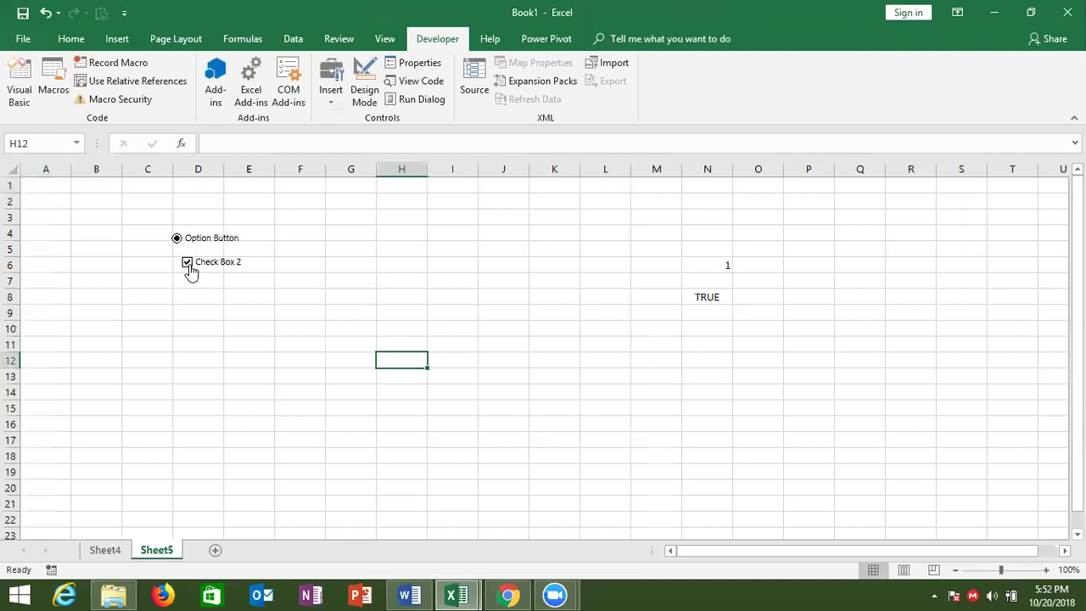
{"action": "left_click", "coordinate": [341, 102]}
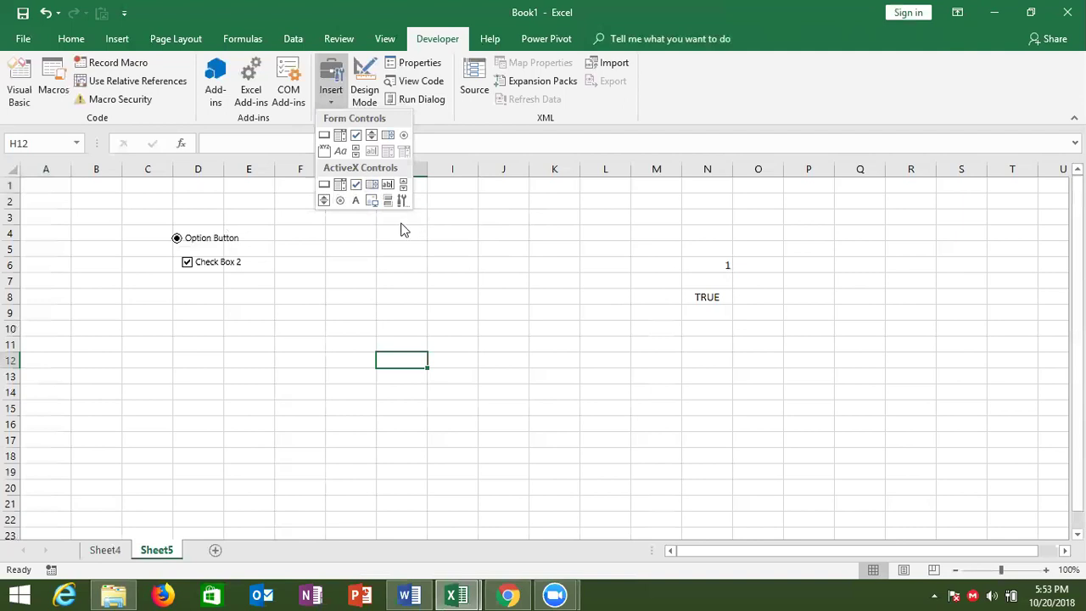
Return to Chrome's Google Images results for 'form' and select the search box text
{"action": "left_click", "coordinate": [358, 203]}
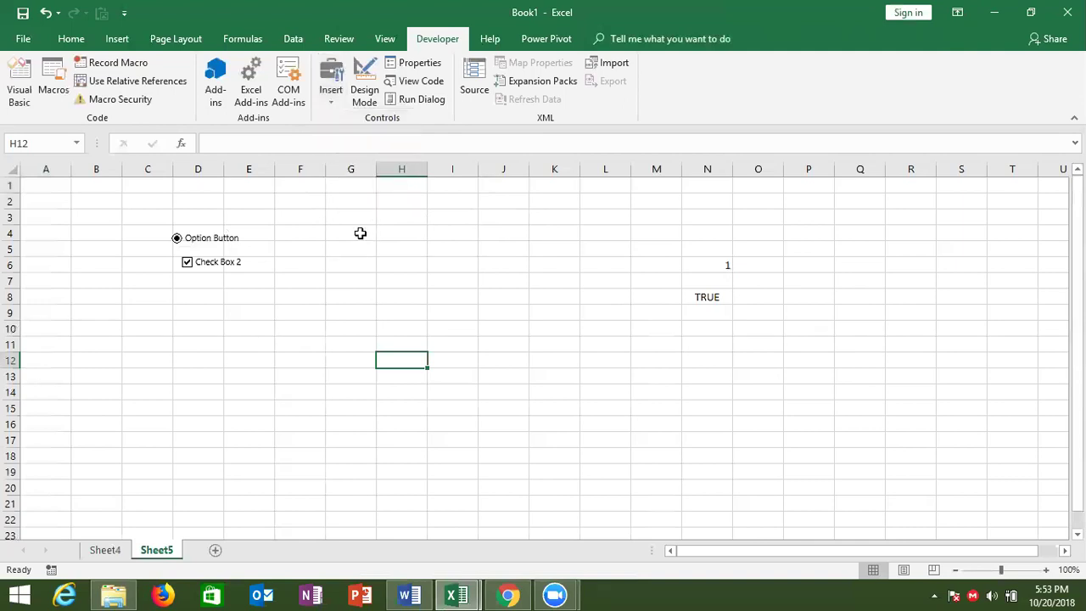
{"action": "left_click", "coordinate": [519, 591]}
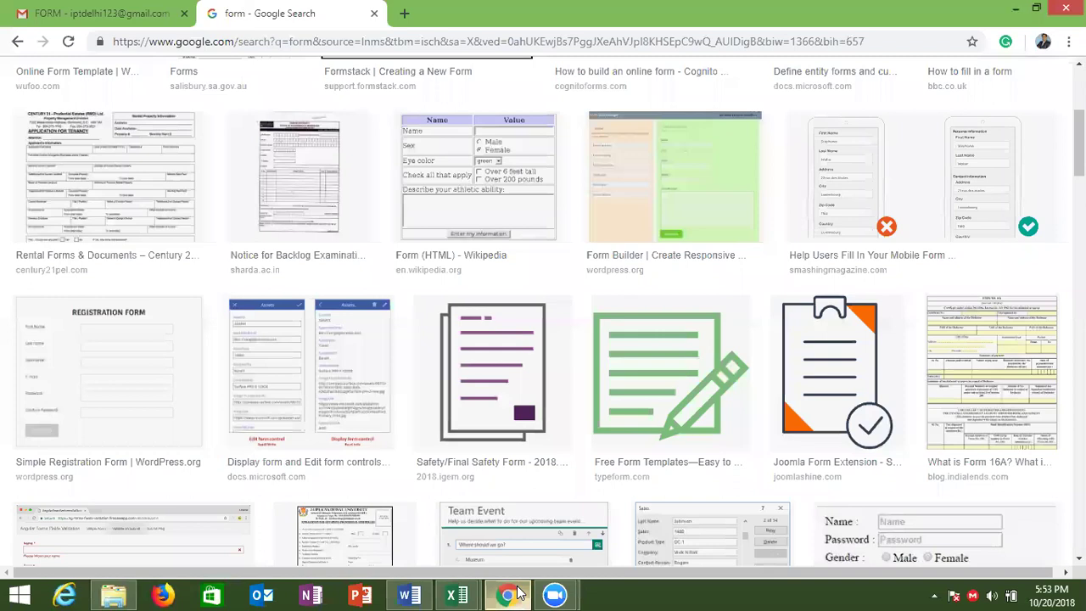
{"action": "scroll", "coordinate": [795, 441], "scroll_direction": "up", "scroll_amount": 1}
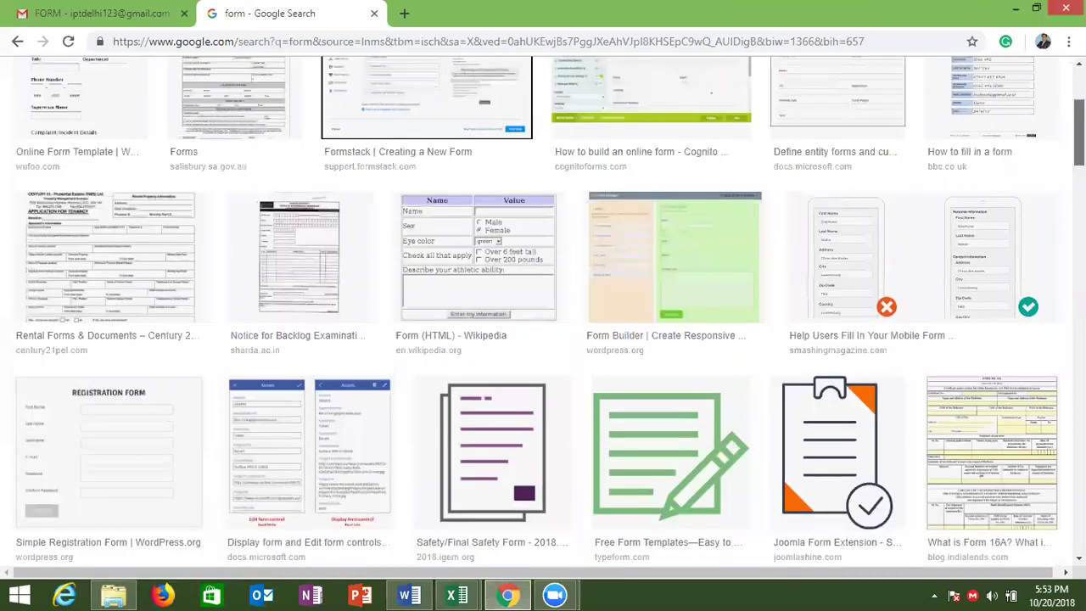
{"action": "scroll", "coordinate": [542, 339], "scroll_direction": "up", "scroll_amount": 3}
{"action": "left_click_drag", "start_coordinate": [199, 84], "coordinate": [73, 90]}
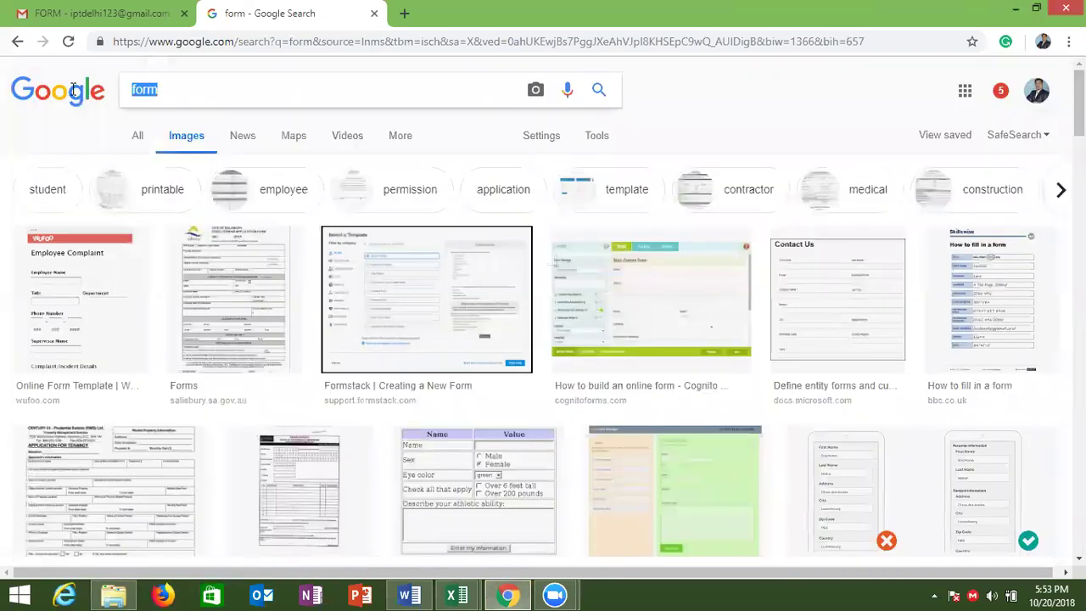
Replace the query with the 'admission form' suggestion and run the image search
{"action": "key", "text": "BackSpace"}
{"action": "type", "text": "ad"}
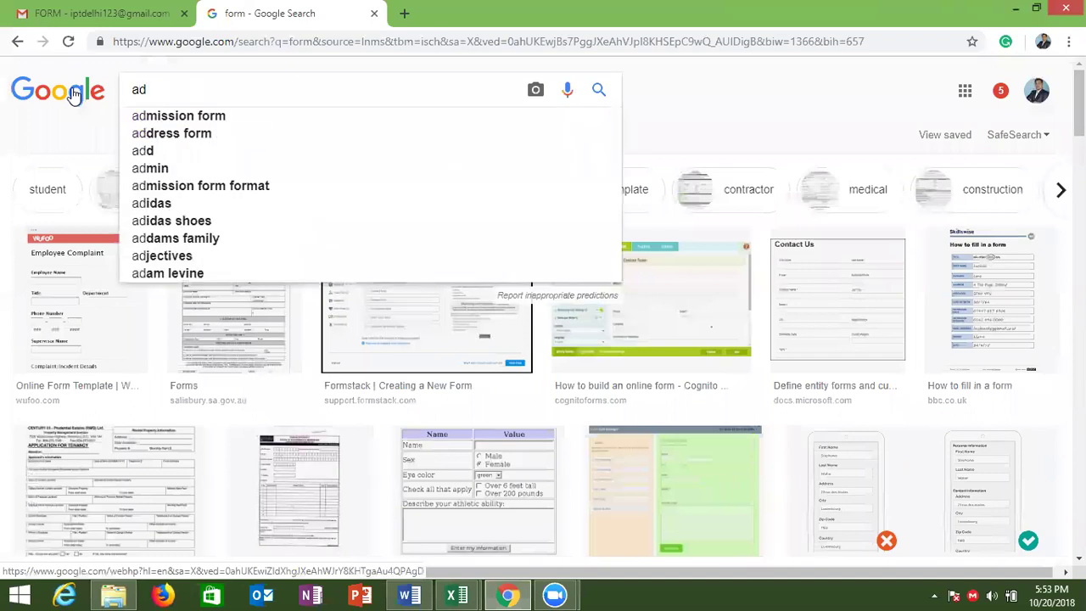
{"action": "key", "text": "Down"}
{"action": "key", "text": "Return"}
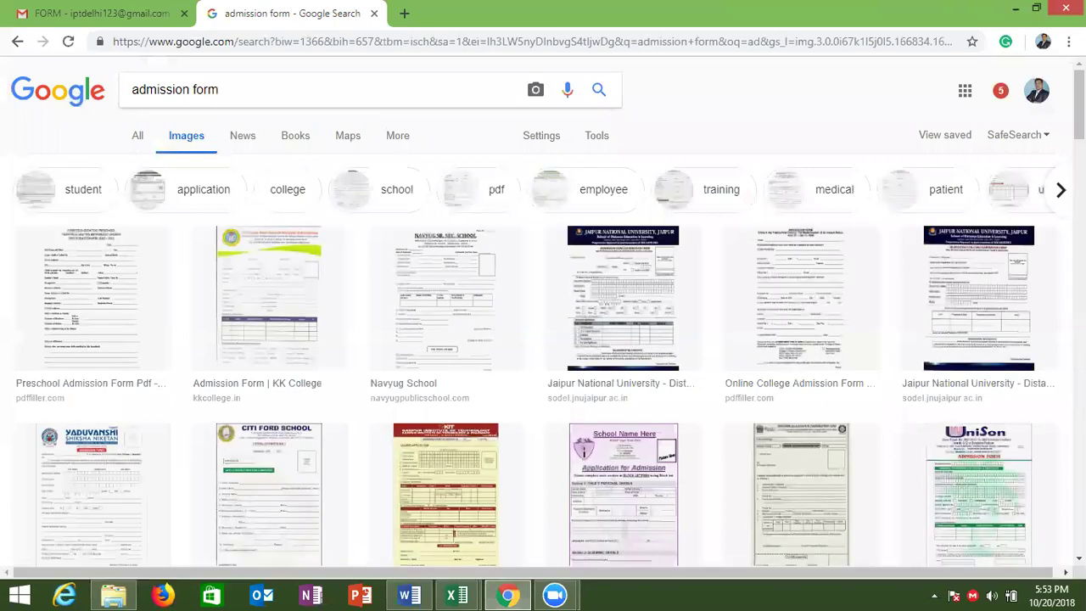
Browse the results, preview the Institute Admission Form image, then show the desktop
{"action": "scroll", "coordinate": [542, 339], "scroll_direction": "down", "scroll_amount": 2}
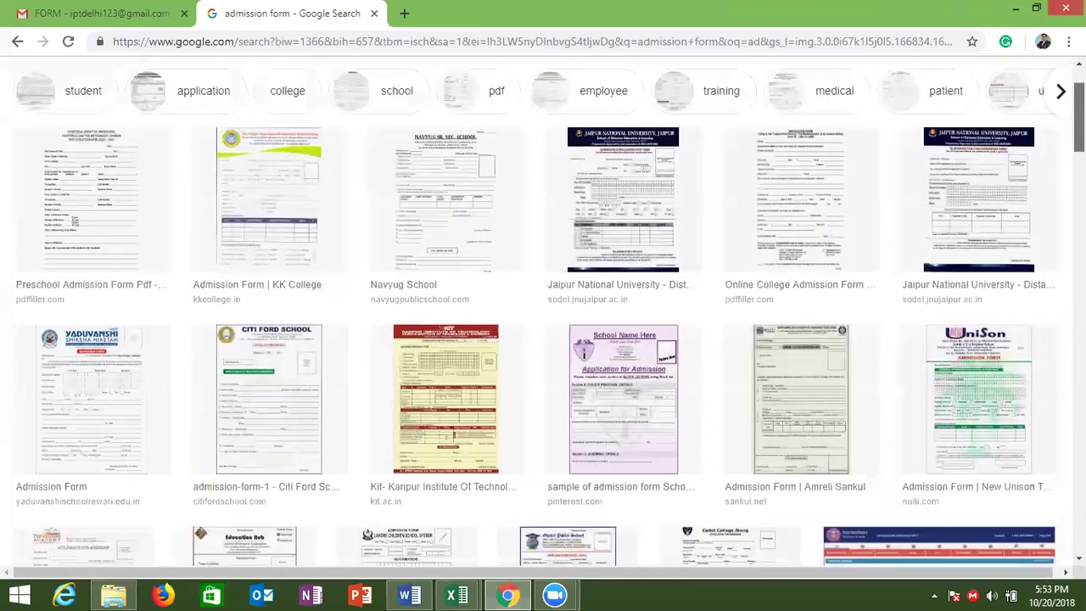
{"action": "scroll", "coordinate": [543, 339], "scroll_direction": "down", "scroll_amount": 1}
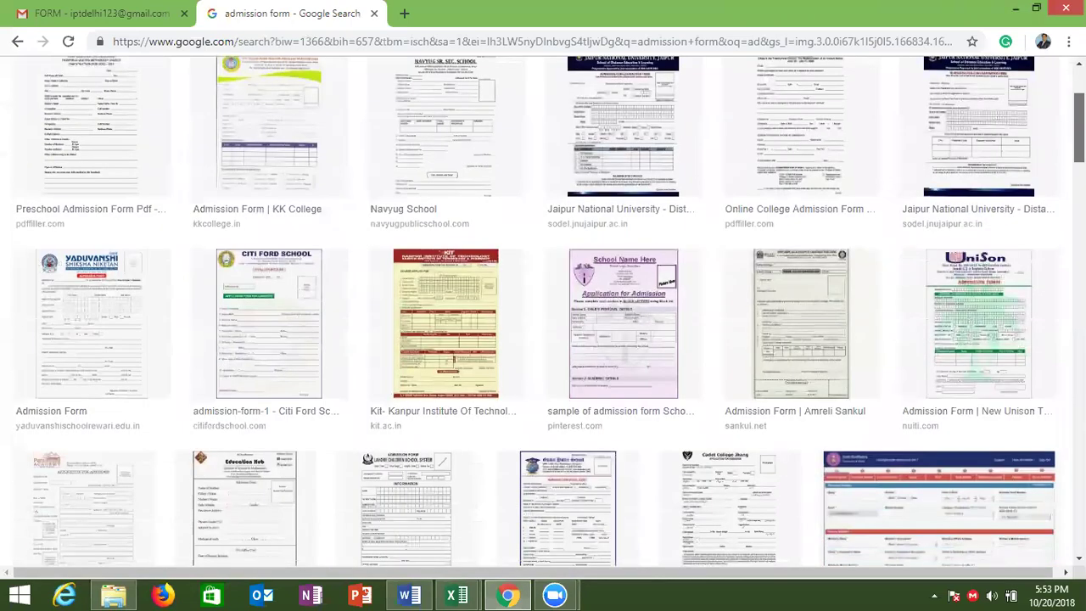
{"action": "scroll", "coordinate": [543, 339], "scroll_direction": "down", "scroll_amount": 2}
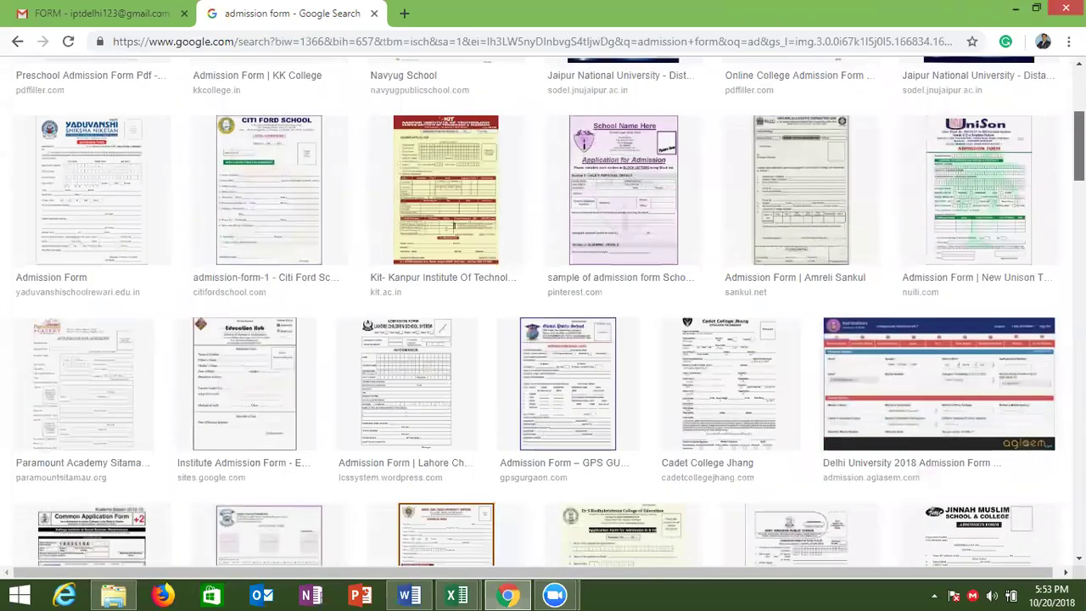
{"action": "scroll", "coordinate": [543, 339], "scroll_direction": "down", "scroll_amount": 1}
{"action": "scroll", "coordinate": [543, 340], "scroll_direction": "down", "scroll_amount": 1}
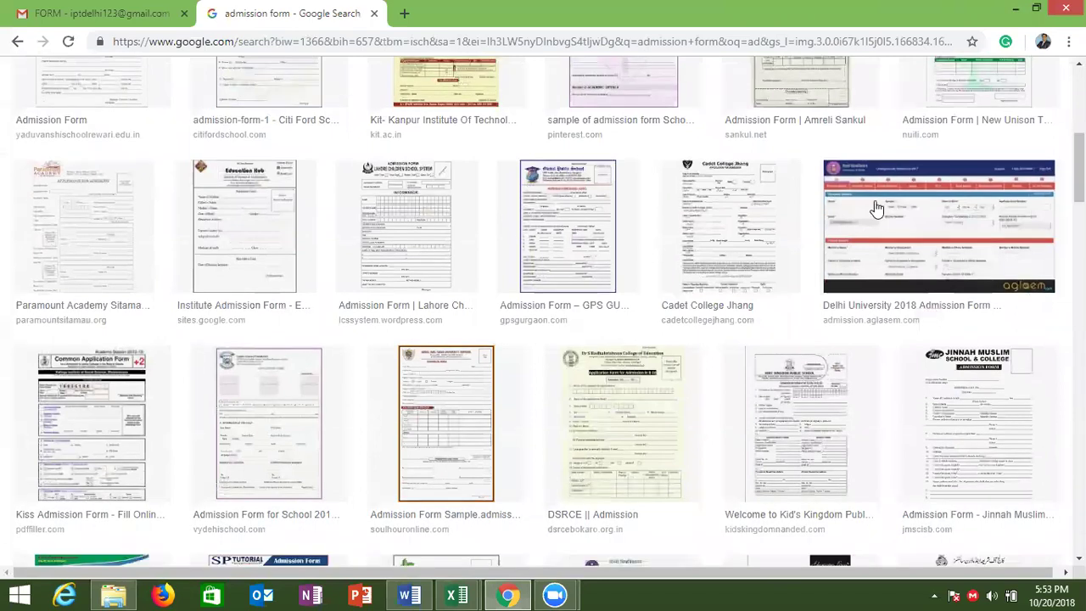
{"action": "scroll", "coordinate": [543, 340], "scroll_direction": "down", "scroll_amount": 1}
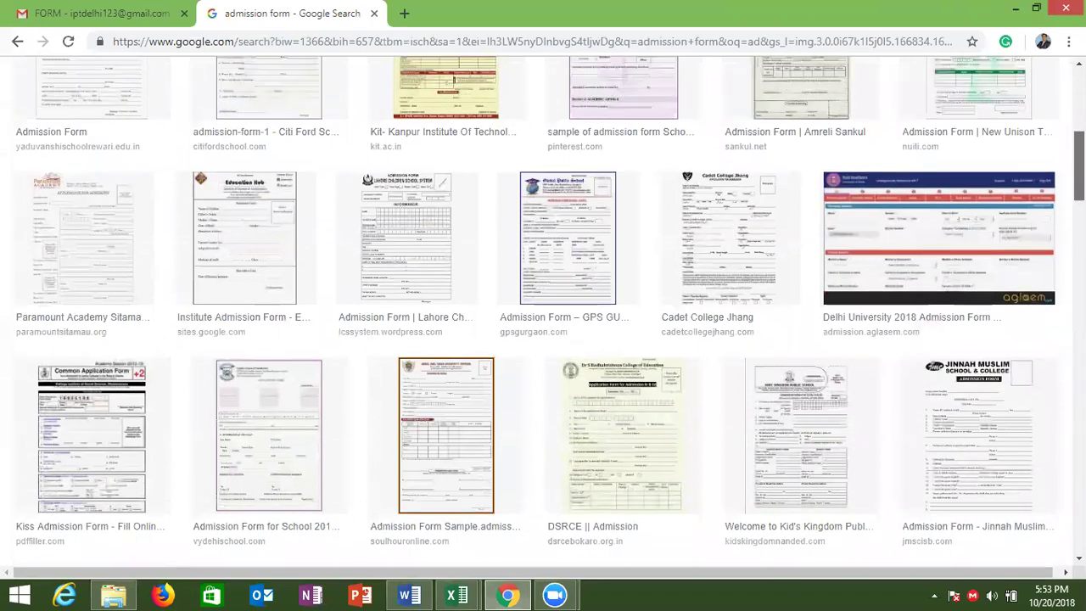
{"action": "scroll", "coordinate": [543, 305], "scroll_direction": "up", "scroll_amount": 1}
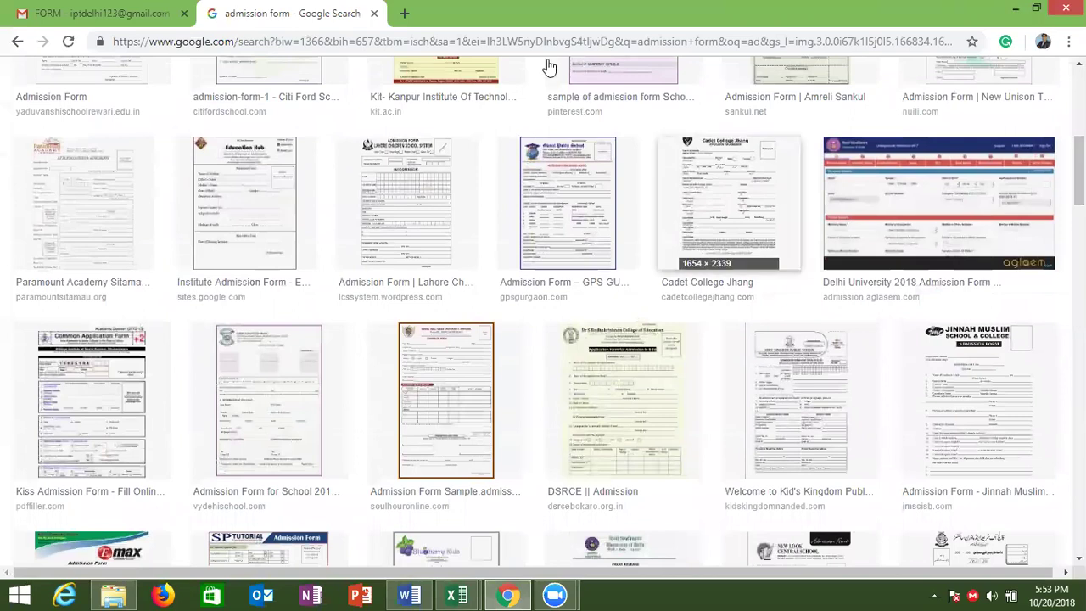
{"action": "left_click", "coordinate": [283, 170]}
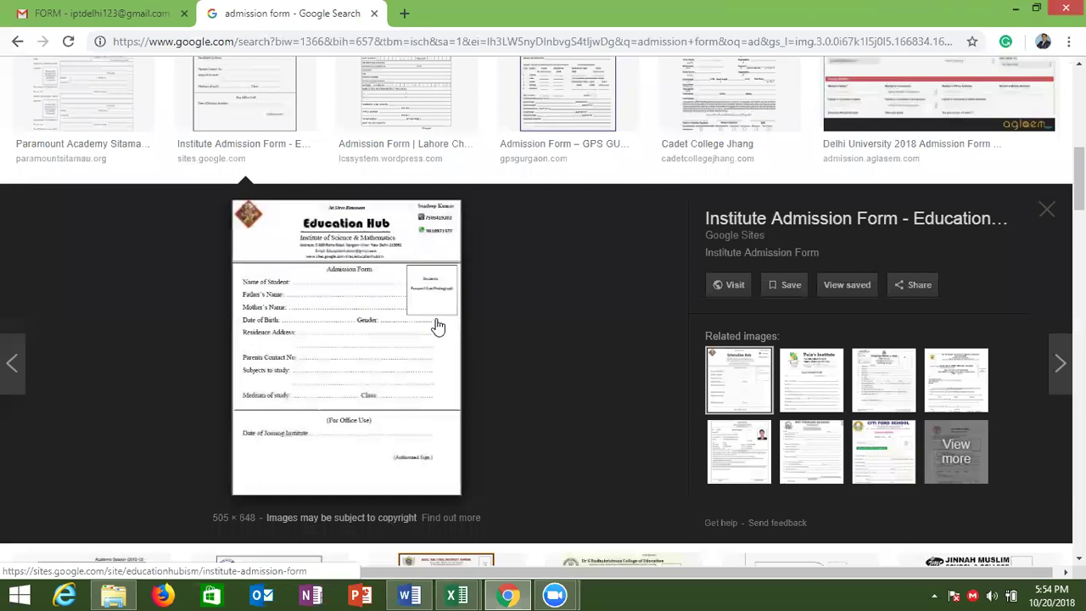
{"action": "key", "text": "Escape"}
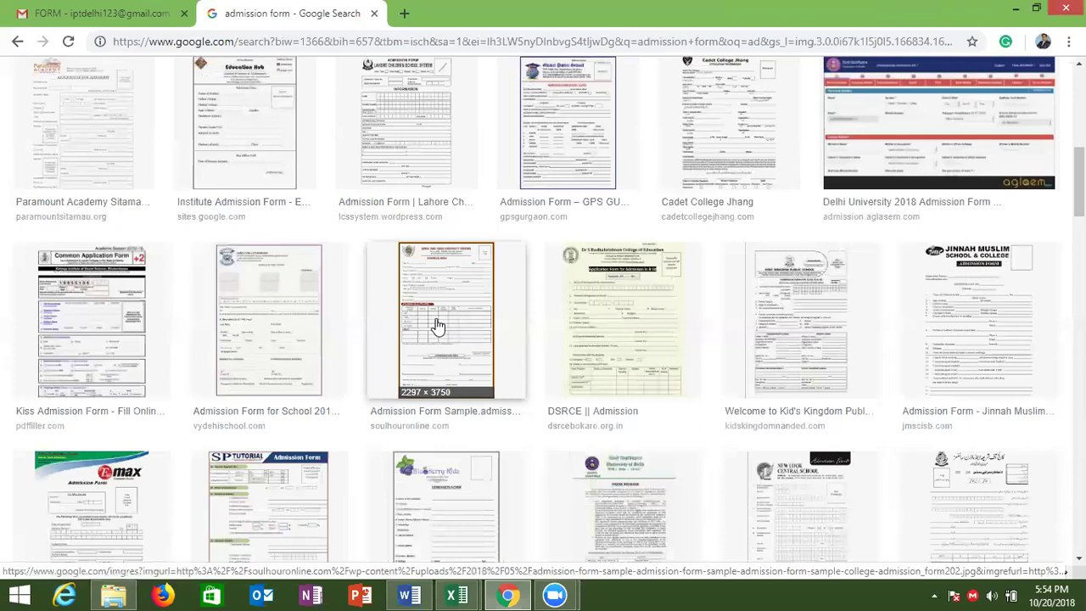
{"action": "key", "text": "super+d"}
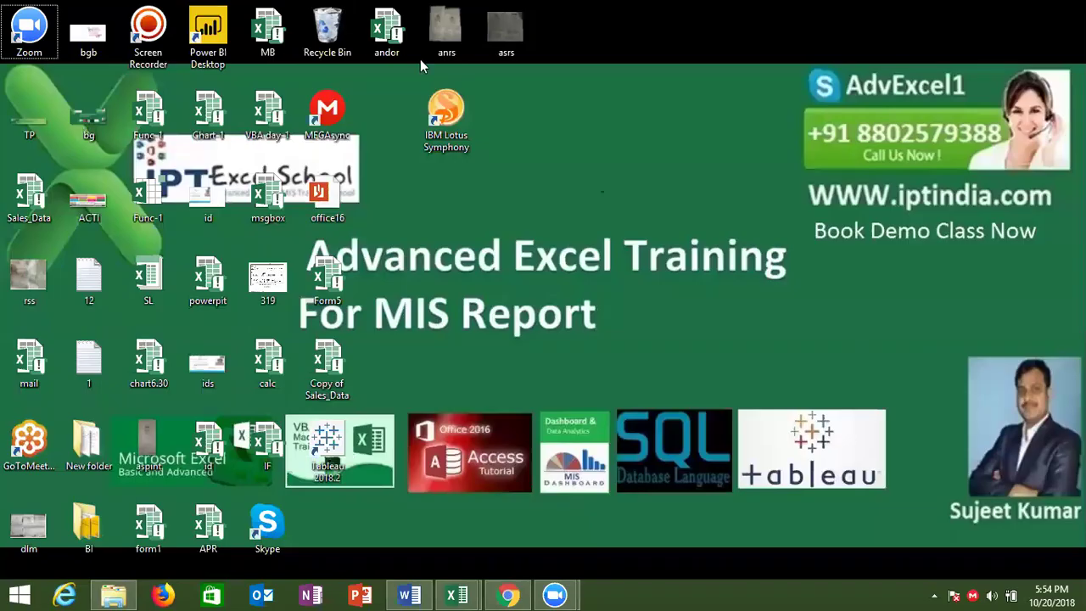